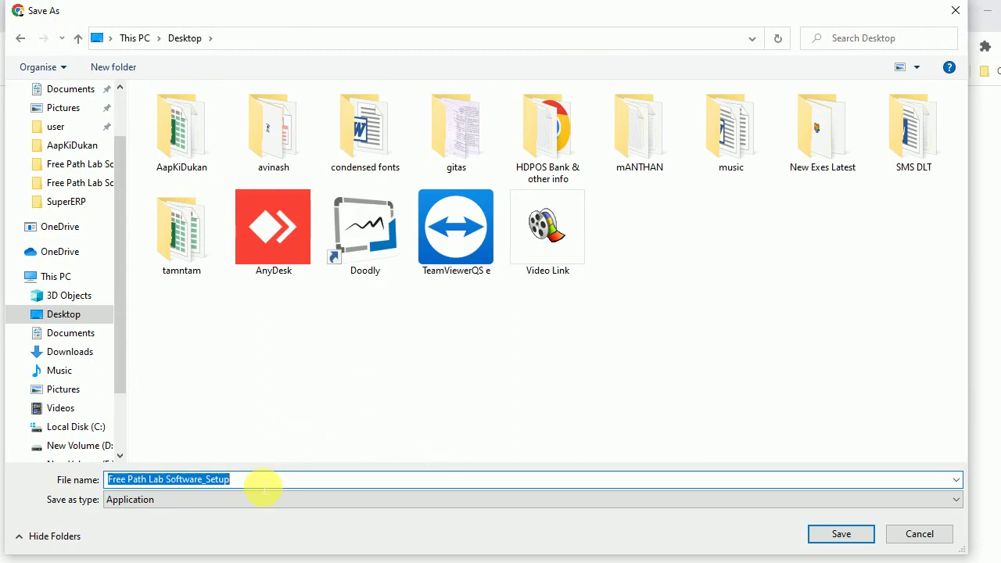
# Step: Save the Free Path Lab Software_Setup installer to the Desktop under its suggested name
pyautogui.moveTo(264, 489); pyautogui.dragTo(90, 490)
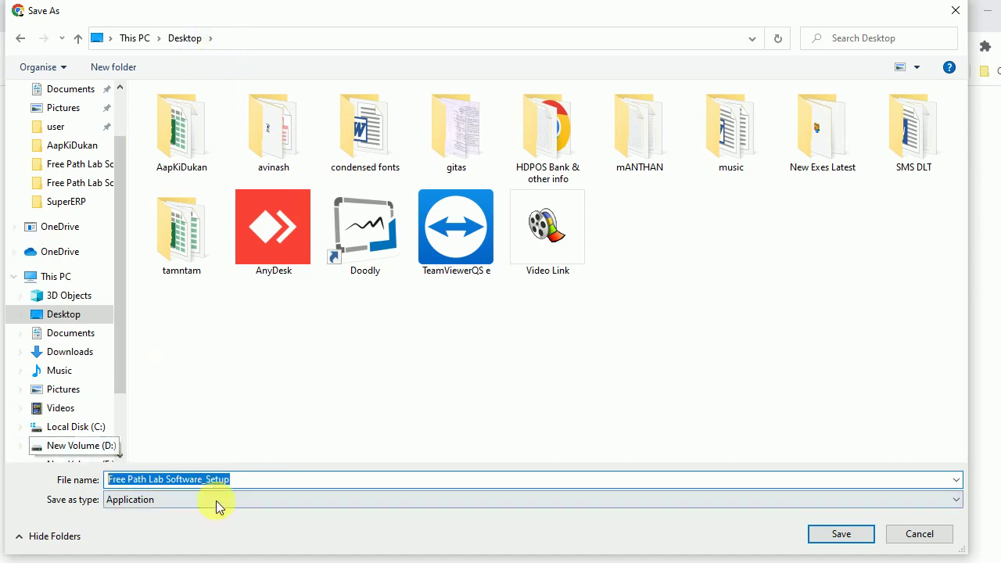
pyautogui.click(843, 538)
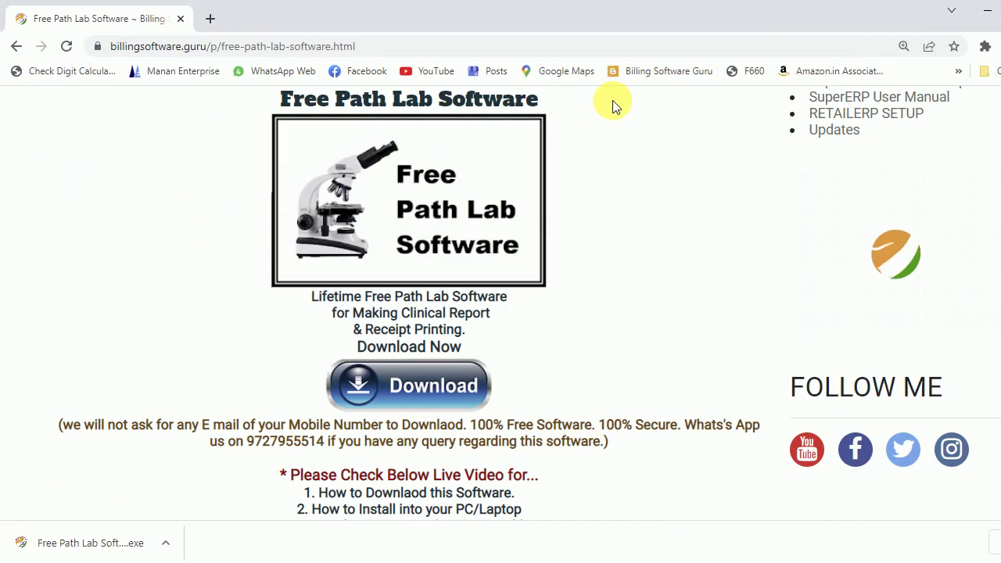
# Step: Launch the Desktop setup installer and allow it past the SmartScreen warning with Run anyway
pyautogui.click(989, 20)
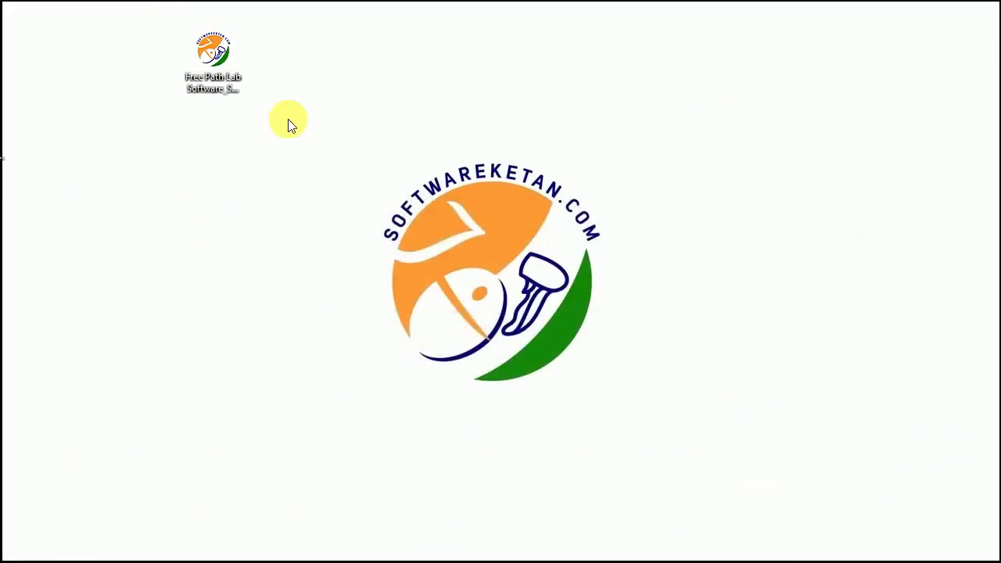
pyautogui.moveTo(212, 59); pyautogui.dragTo(618, 82)
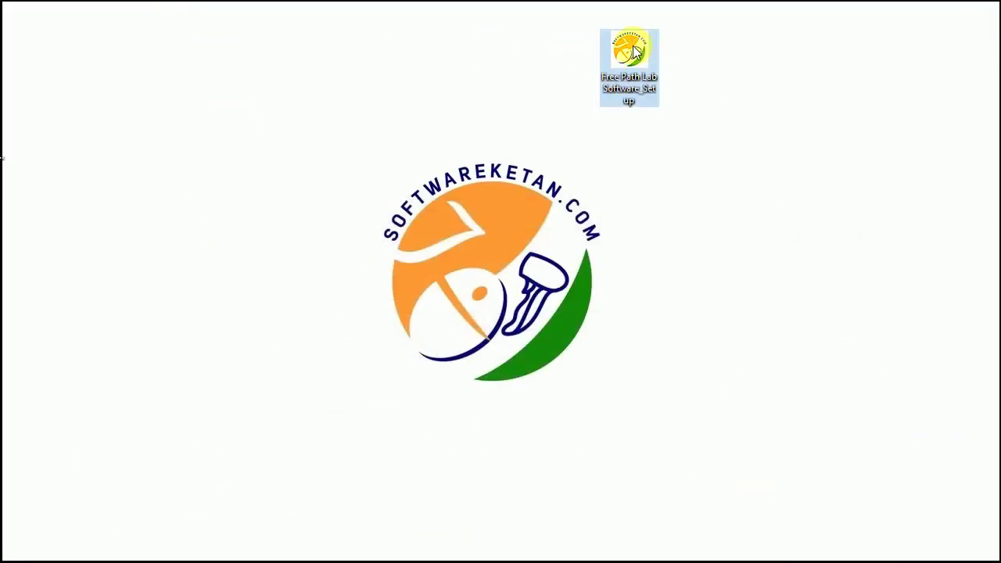
pyautogui.doubleClick(632, 48)
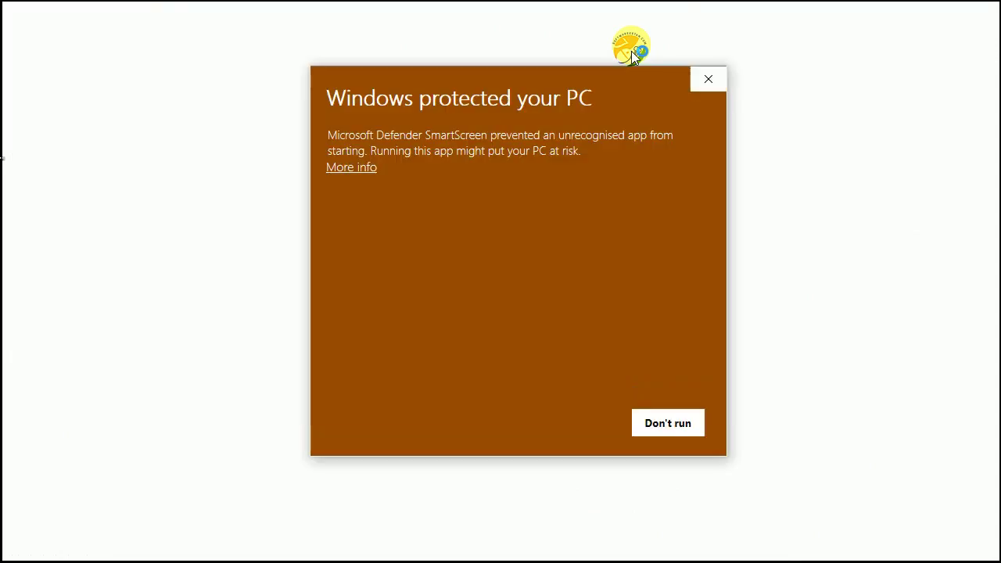
pyautogui.click(351, 165)
pyautogui.click(573, 420)
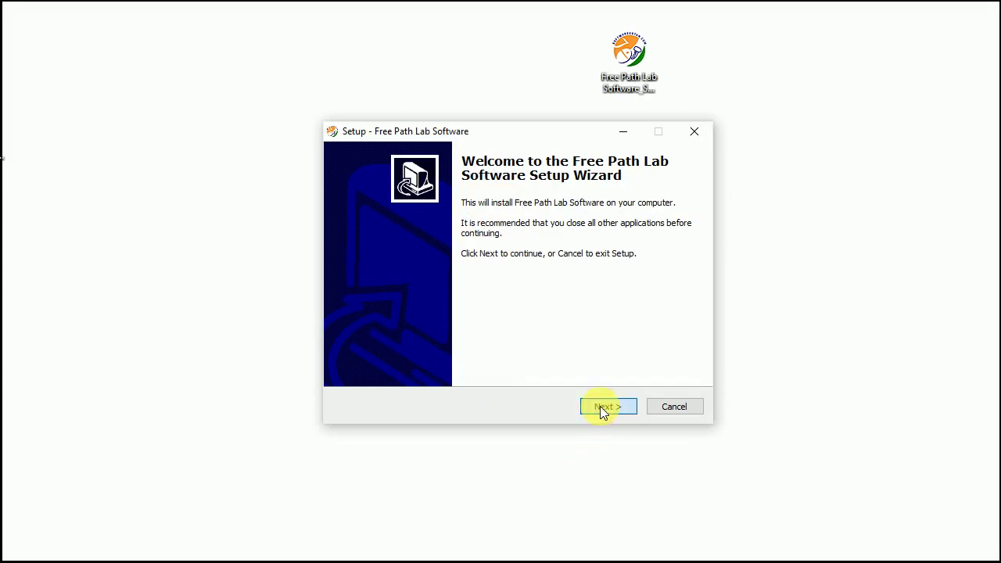
# Step: Set the install destination to D:\Free Path Lab Software
pyautogui.click(607, 407)
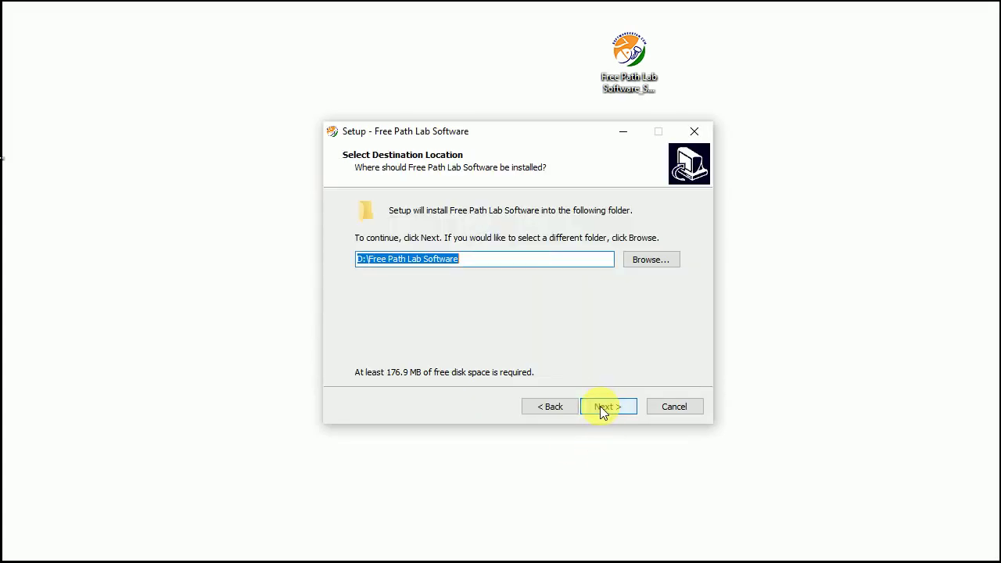
pyautogui.click(409, 259)
pyautogui.hotkey('ctrl', 'a')
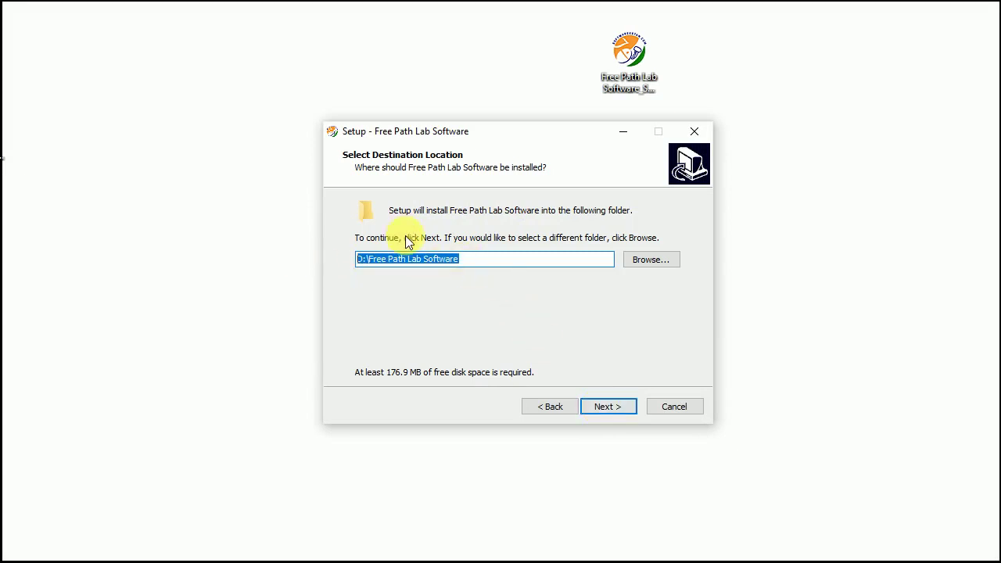
pyautogui.moveTo(365, 259); pyautogui.dragTo(286, 266)
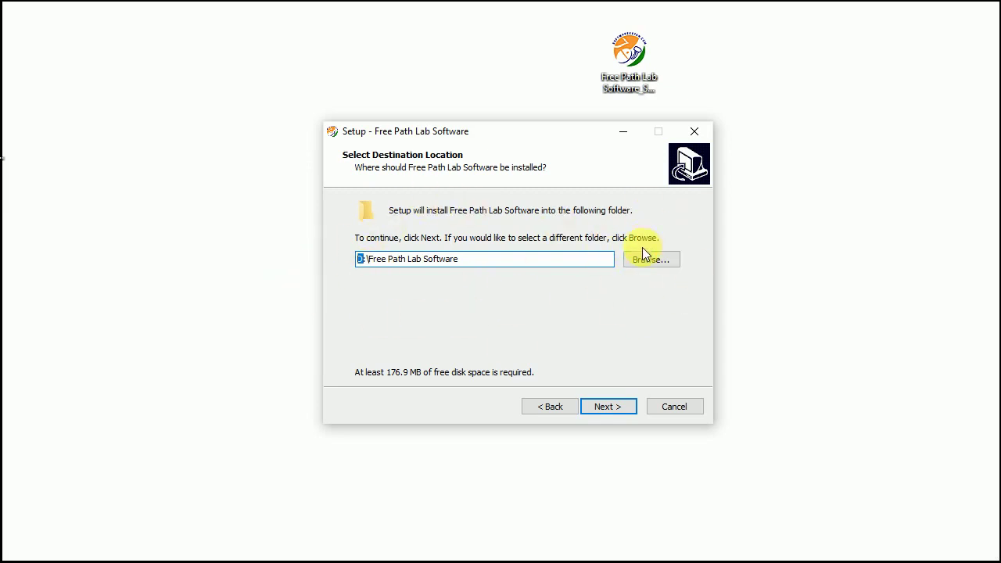
pyautogui.click(595, 407)
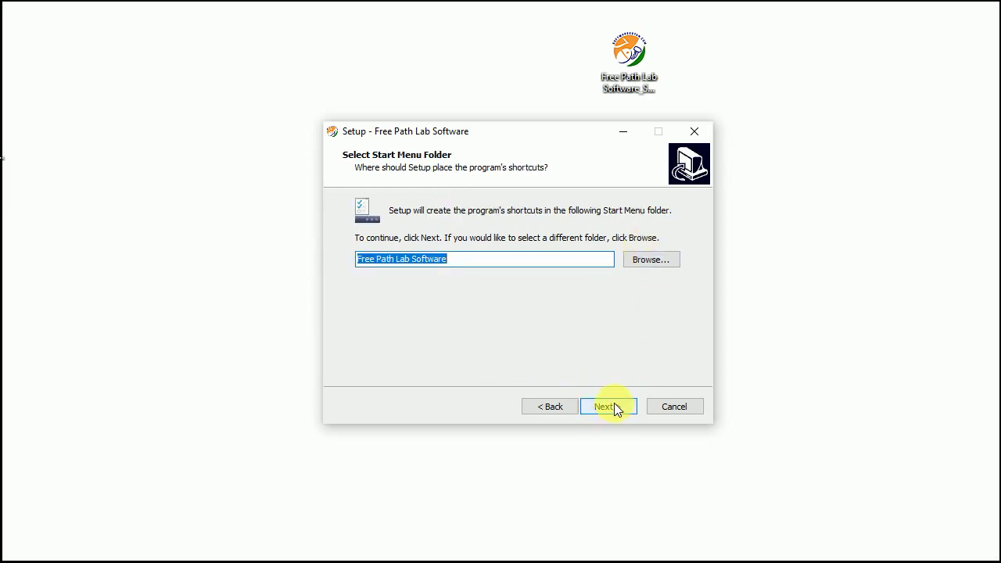
# Step: Keep the default Start Menu folder and shortcuts, install, and finish without launching
pyautogui.click(608, 407)
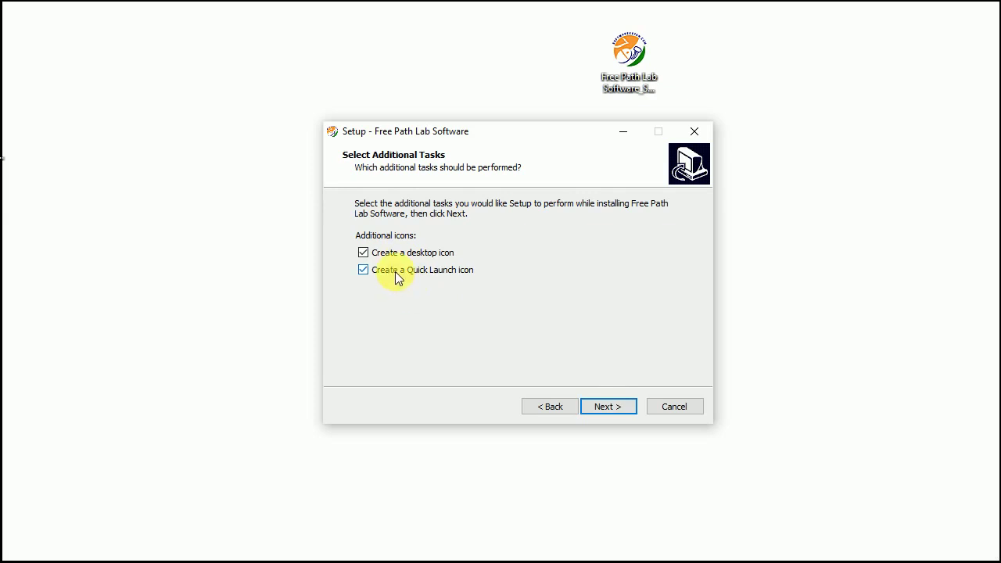
pyautogui.click(613, 405)
pyautogui.click(613, 405)
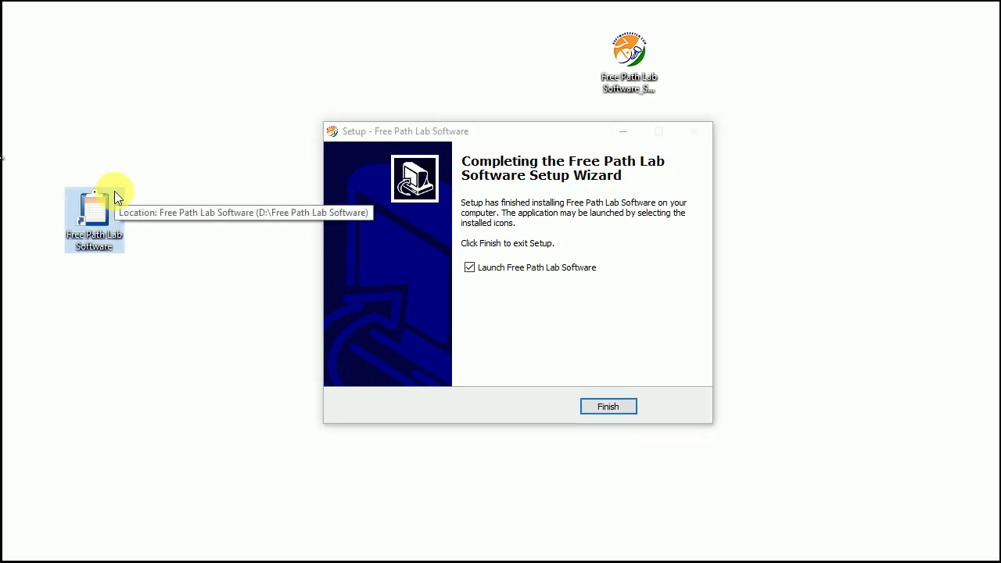
pyautogui.click(111, 215)
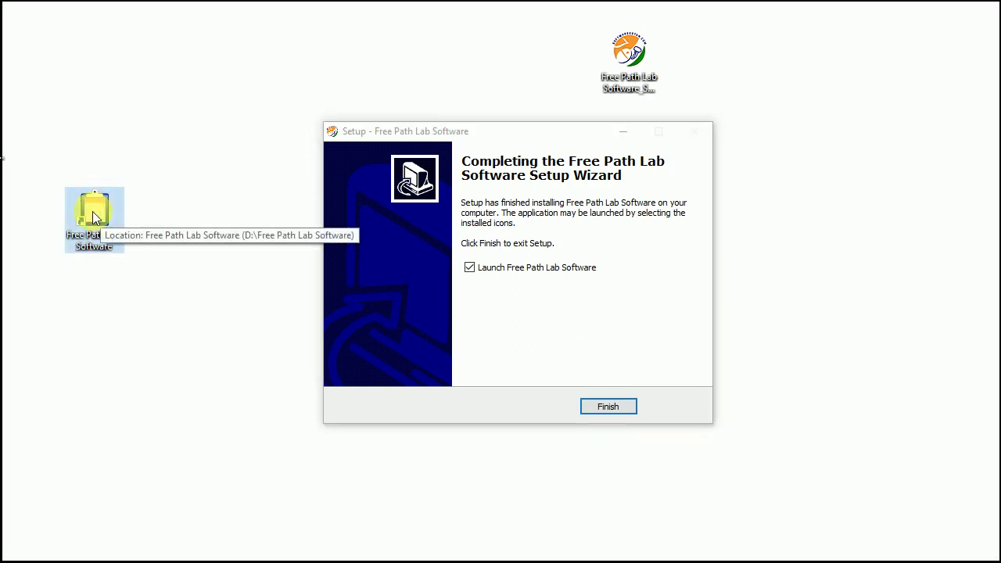
pyautogui.click(488, 268)
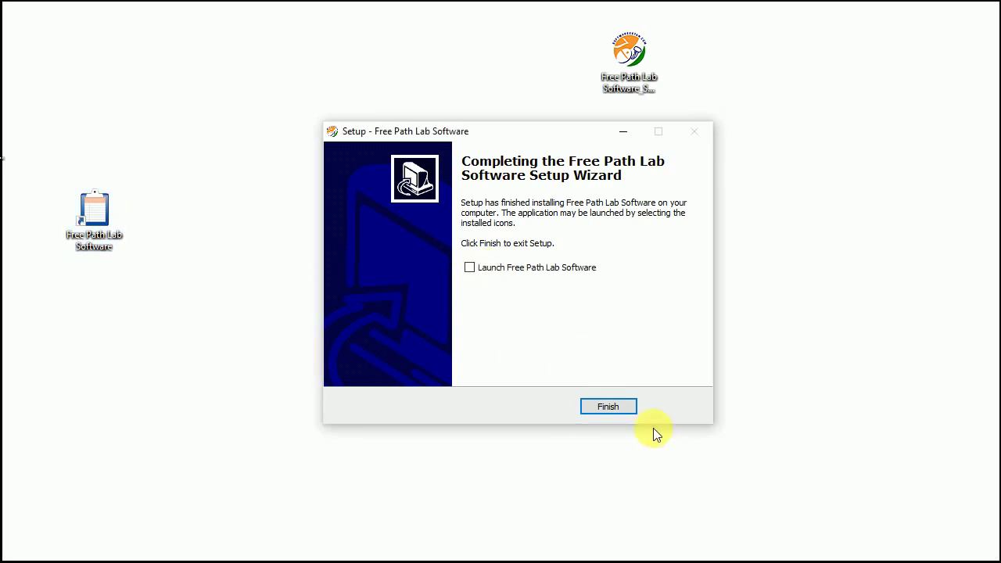
pyautogui.click(612, 407)
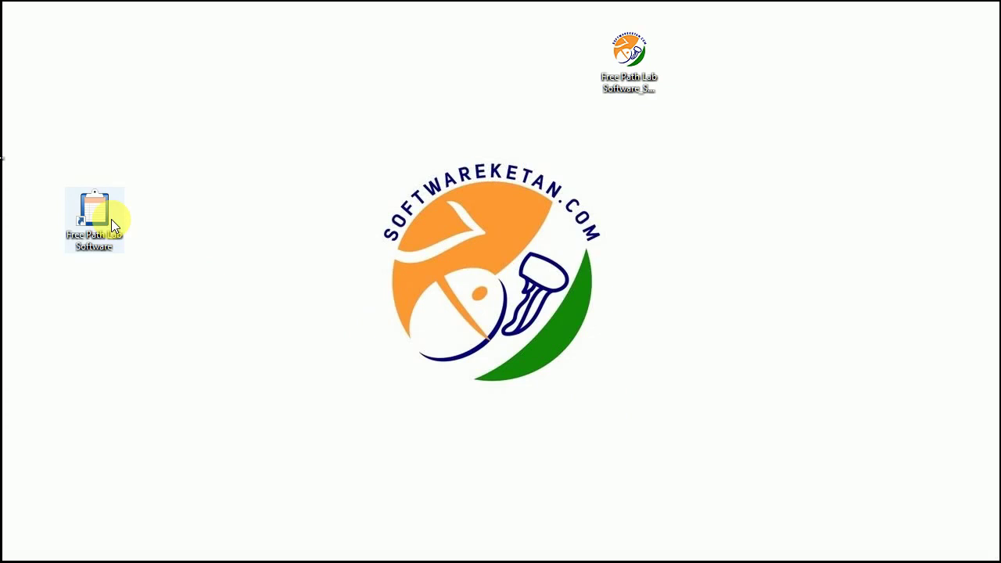
# Step: Go from the desktop shortcut's file location into the D:\Free Path Lab Software\setup folder
pyautogui.rightClick(103, 211)
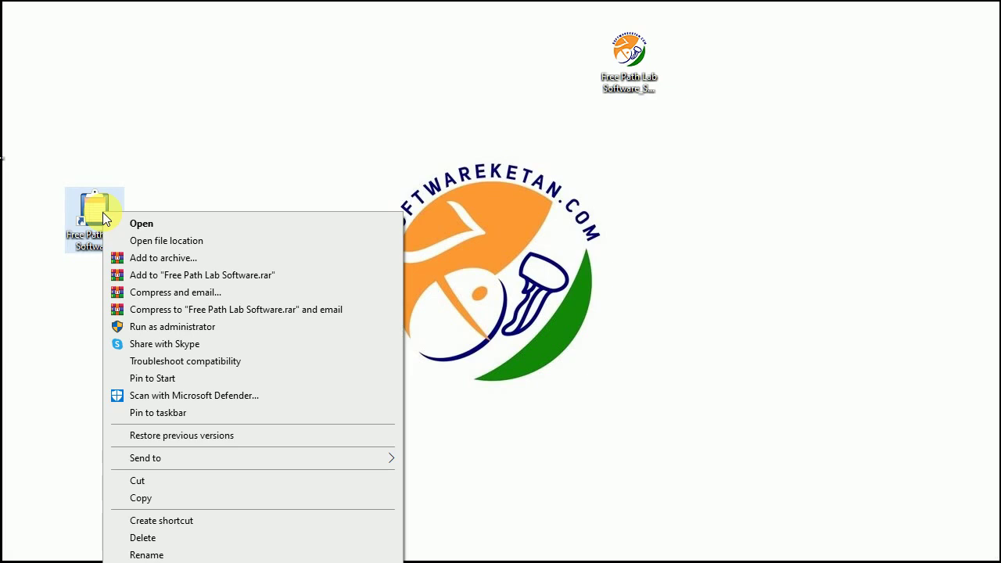
pyautogui.click(205, 244)
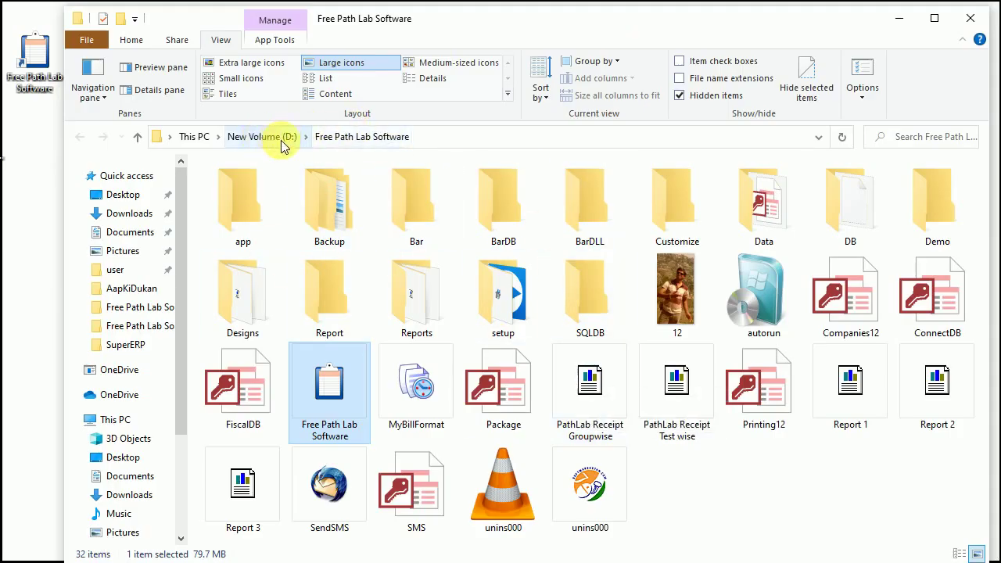
pyautogui.click(429, 139)
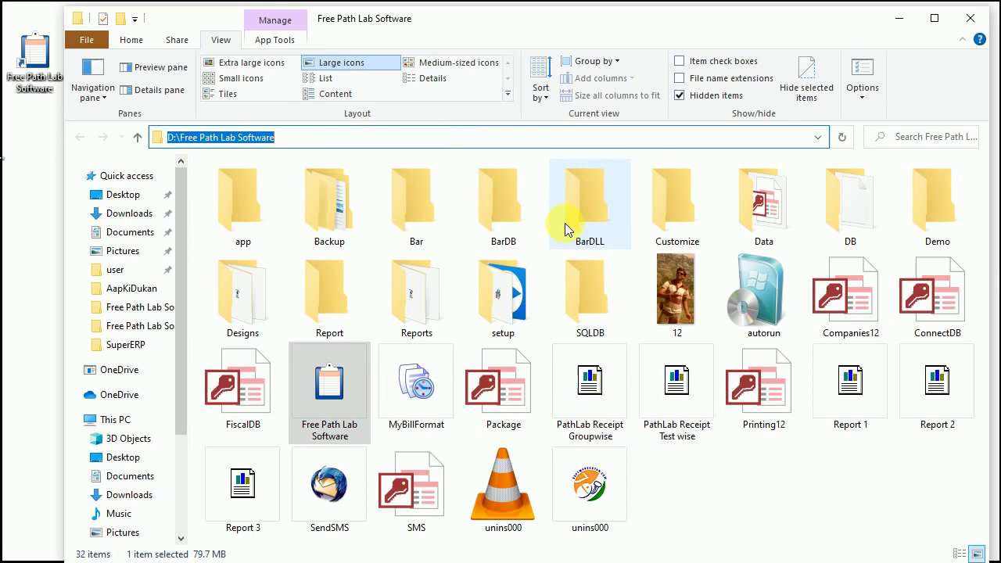
pyautogui.click(522, 315)
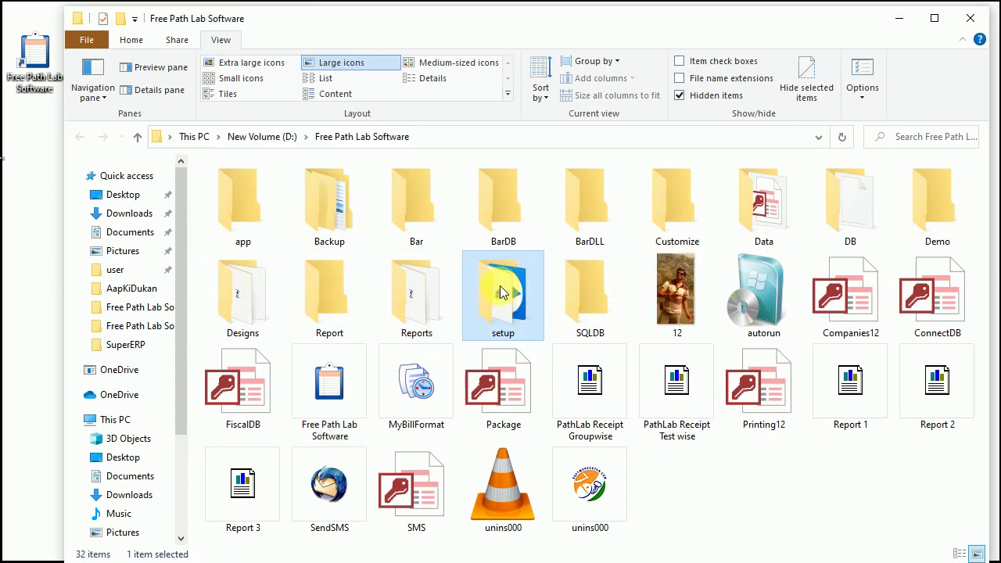
pyautogui.doubleClick(499, 289)
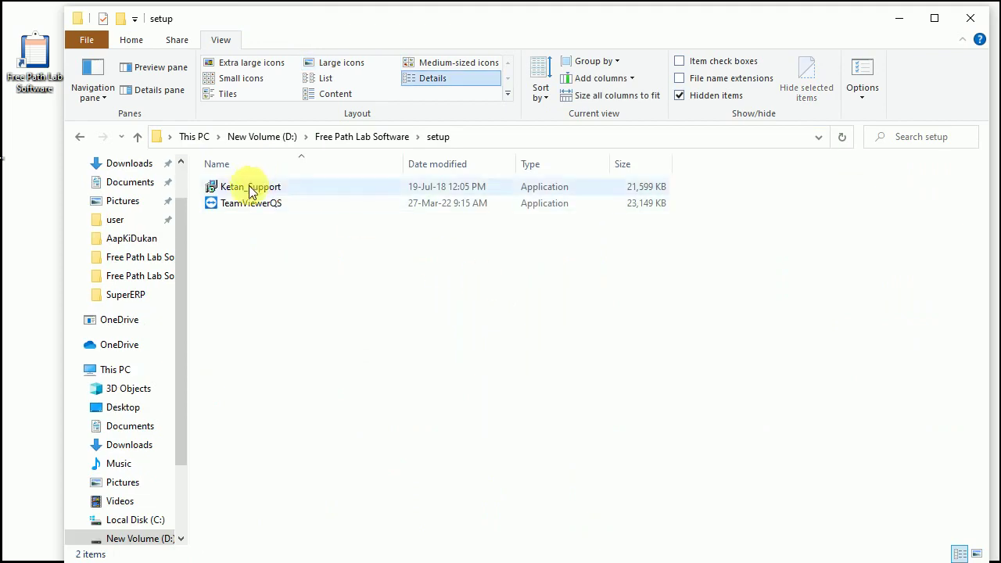
pyautogui.click(229, 202)
# Step: Install the Ketan_Support runtime, ignoring the unrar.dll registration error, then minimise Explorer
pyautogui.click(225, 188)
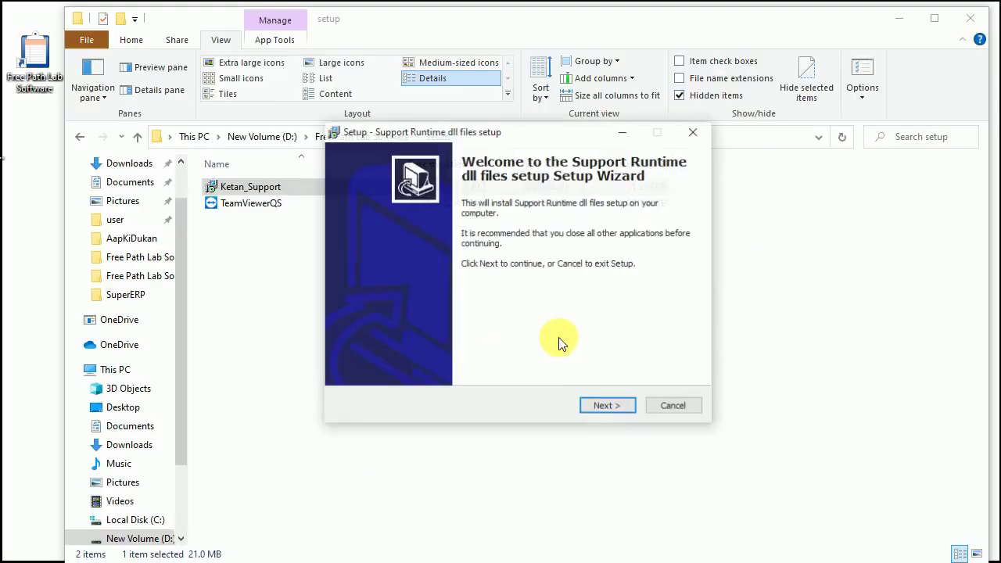
pyautogui.click(598, 407)
pyautogui.click(606, 408)
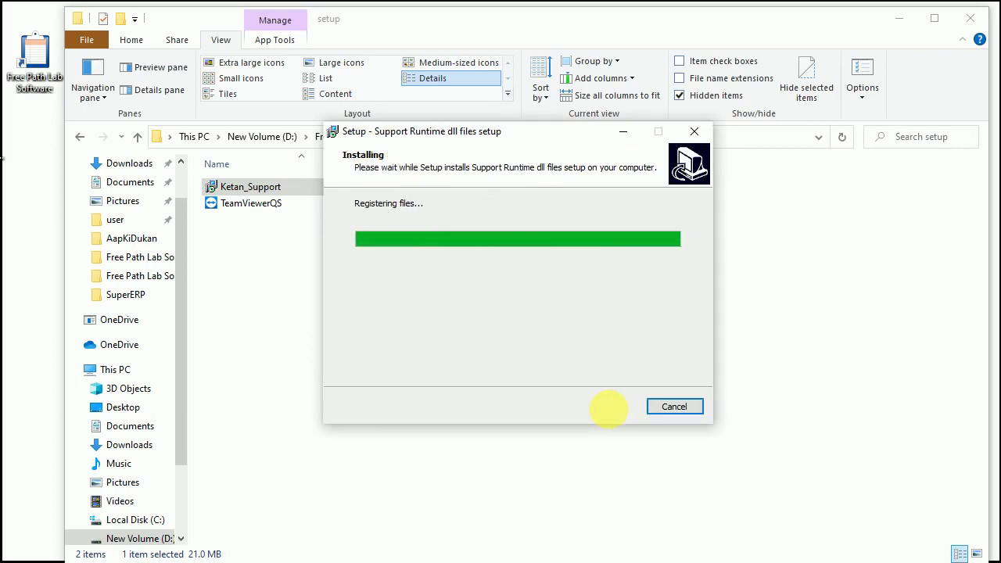
pyautogui.moveTo(553, 227); pyautogui.dragTo(498, 284)
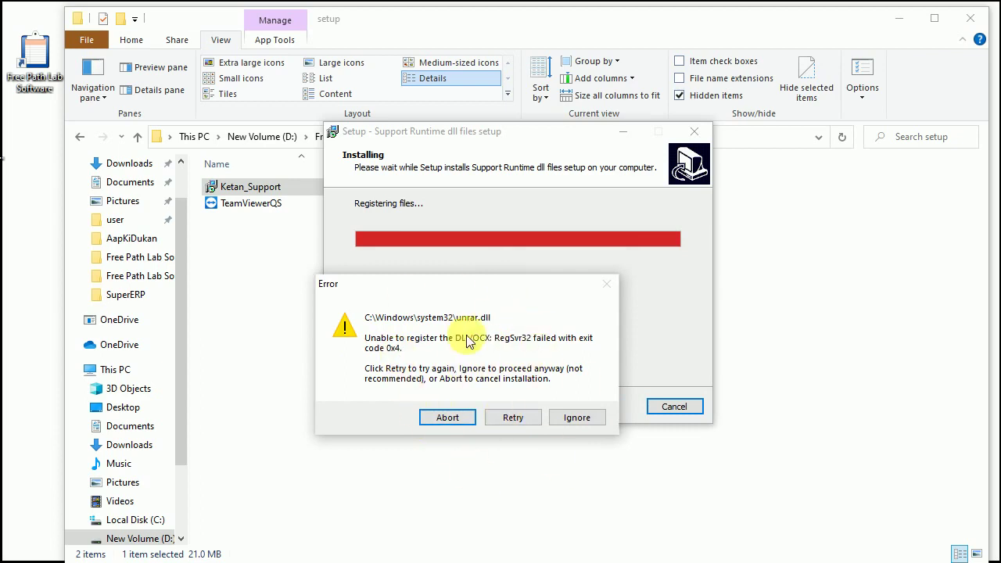
pyautogui.click(578, 420)
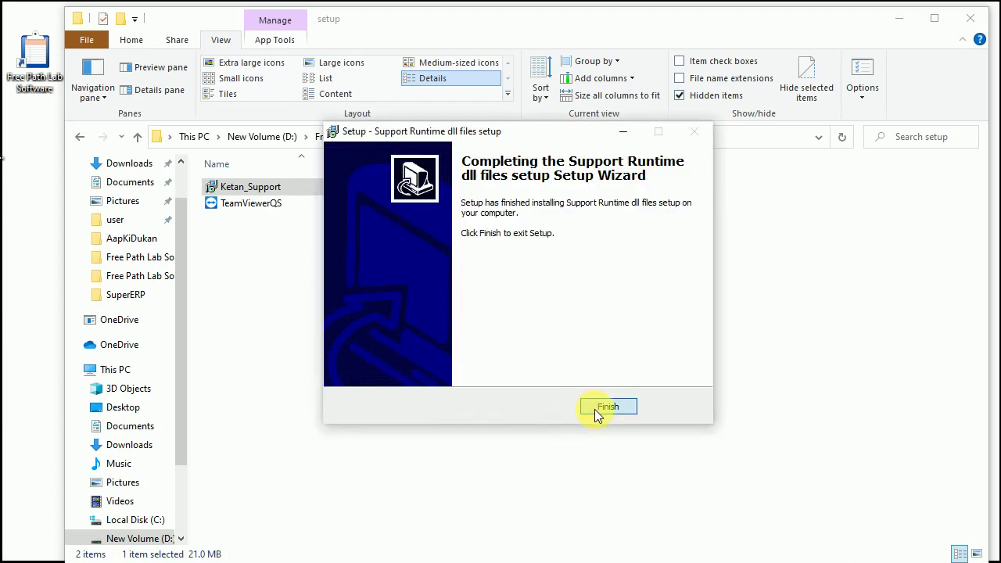
pyautogui.click(594, 415)
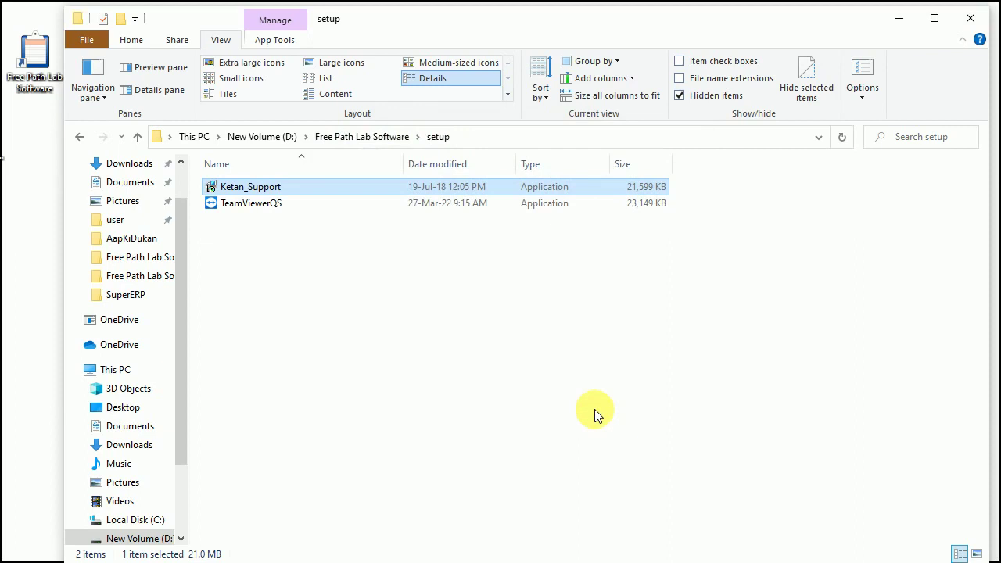
pyautogui.click(241, 208)
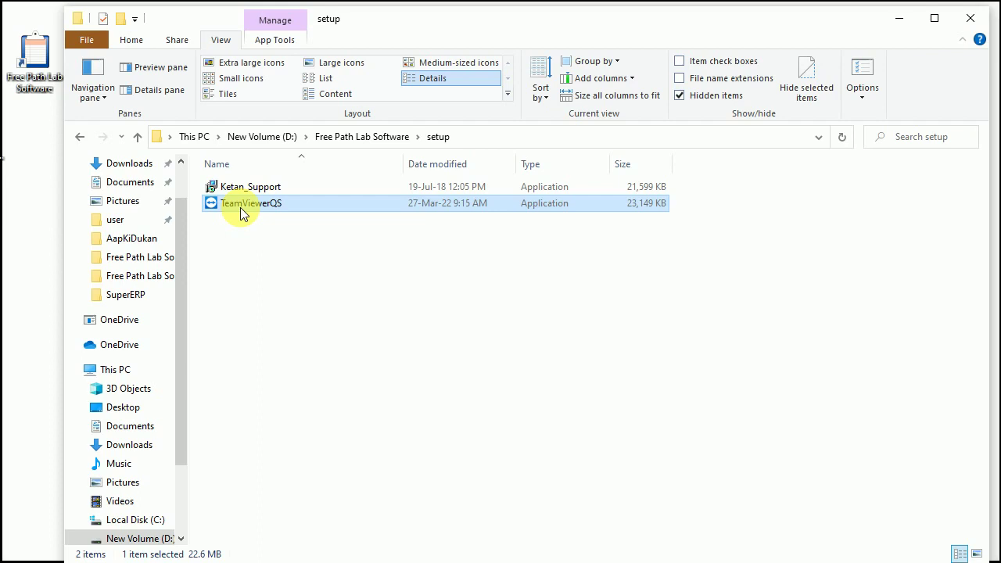
pyautogui.click(899, 18)
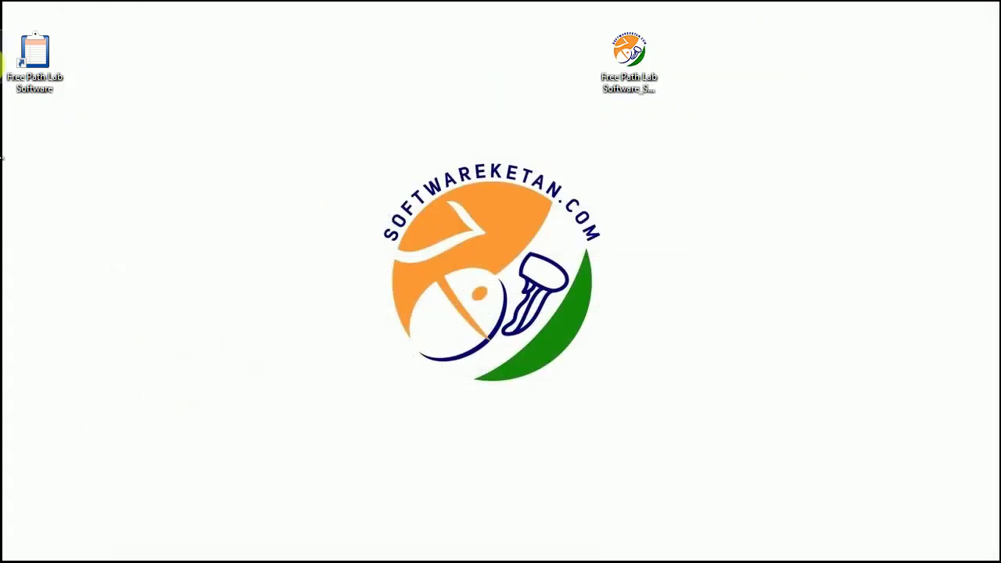
# Step: Start Free Path Lab Software from its desktop shortcut to reach Select Company
pyautogui.moveTo(38, 59); pyautogui.dragTo(155, 90)
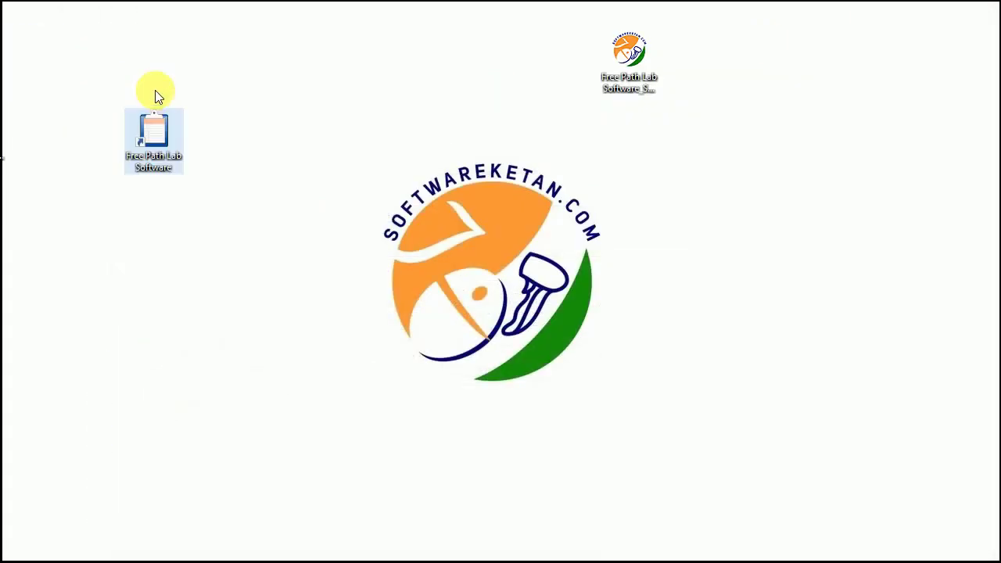
pyautogui.doubleClick(154, 133)
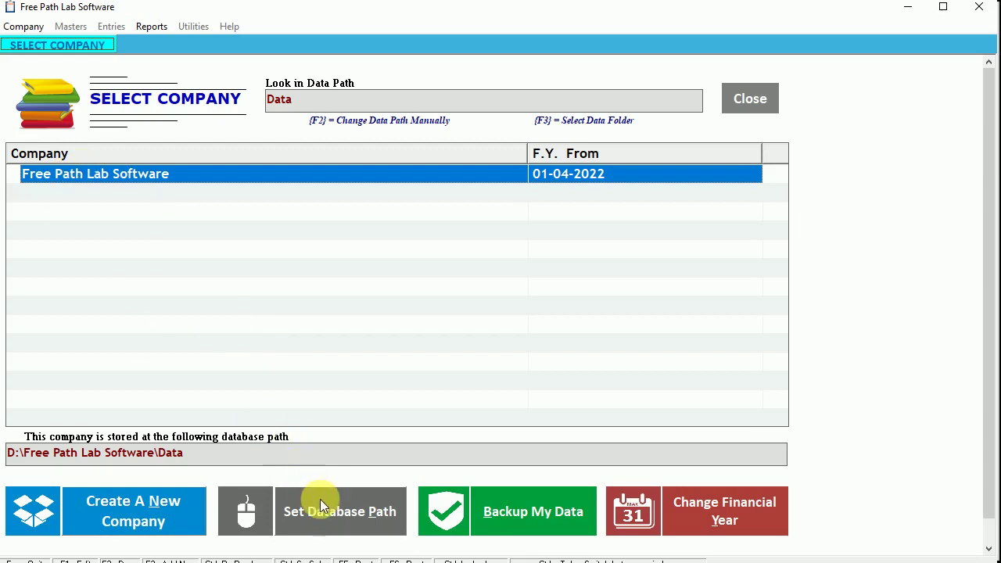
# Step: Log into the company as user 1 with the account password and open the List of Items
pyautogui.doubleClick(85, 175)
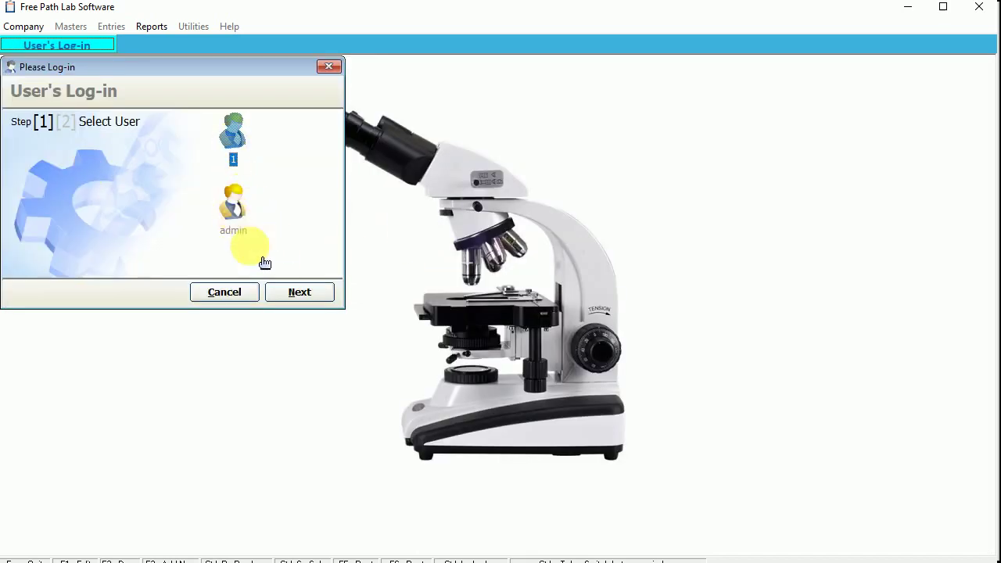
pyautogui.click(302, 293)
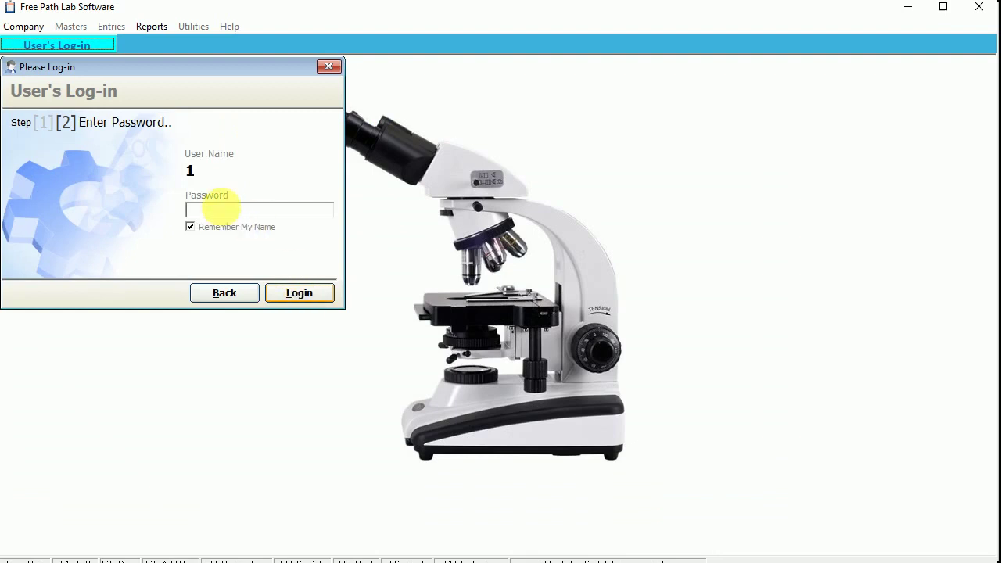
pyautogui.write('*')
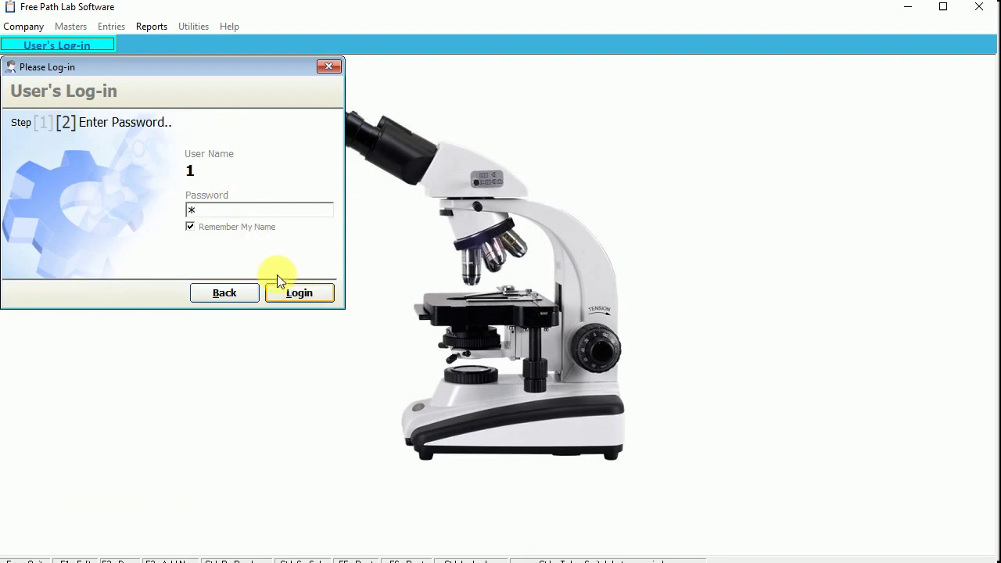
pyautogui.click(302, 296)
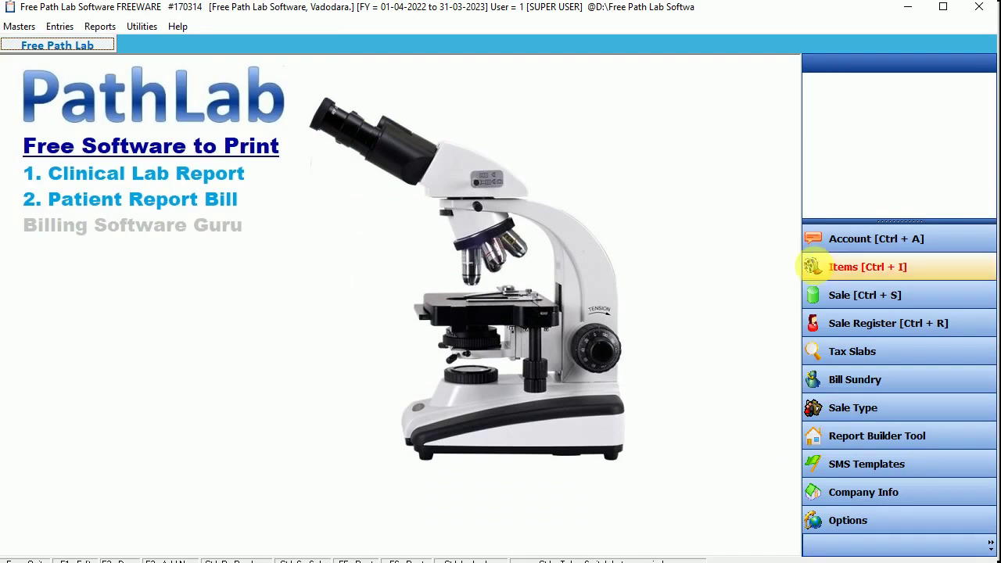
pyautogui.click(859, 270)
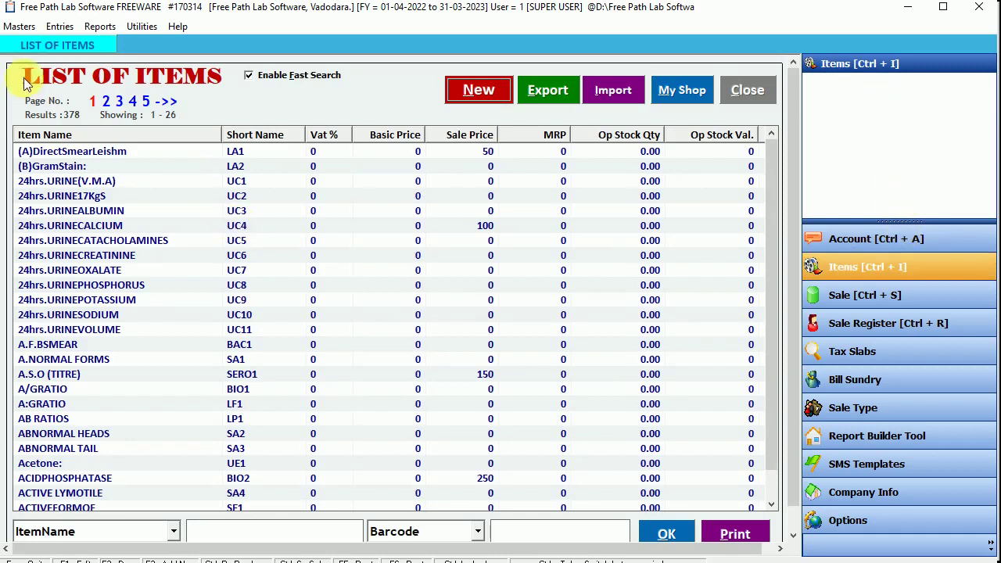
# Step: Browse the master-data categories and the 378-item list
pyautogui.click(18, 26)
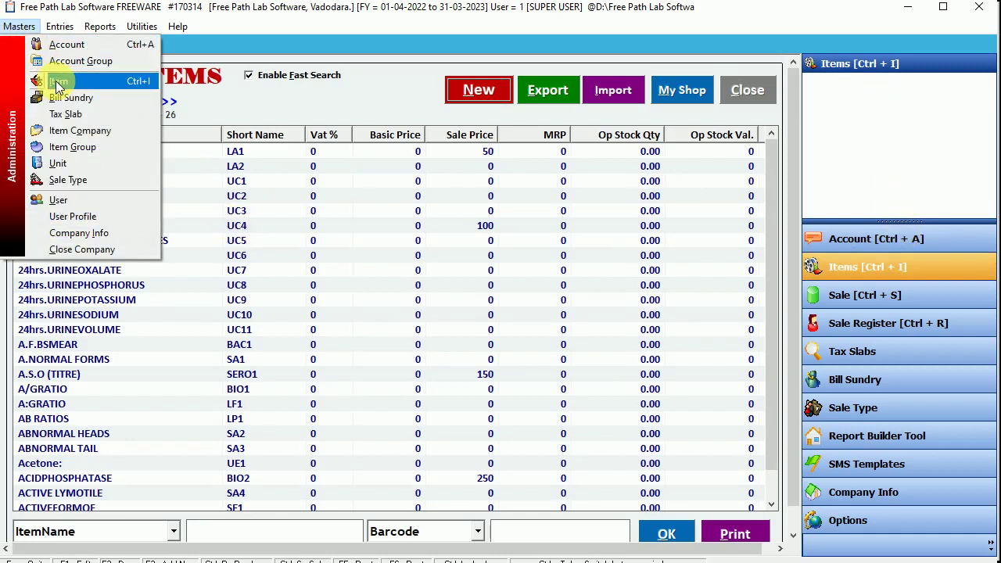
pyautogui.click(265, 170)
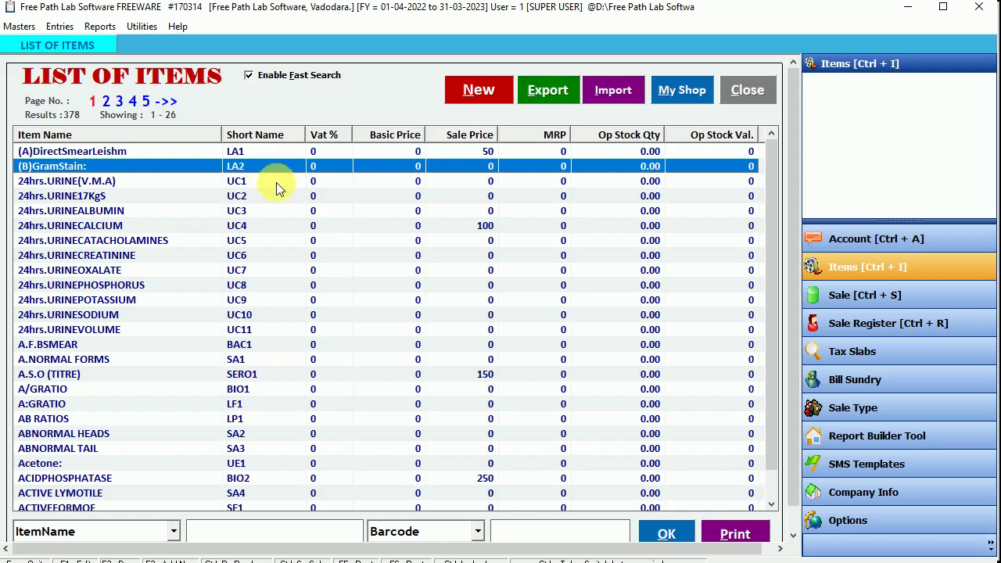
pyautogui.scroll(-1, 261, 181)
pyautogui.scroll(1, 250, 258)
pyautogui.click(140, 196)
pyautogui.scroll(-1, 133, 254)
pyautogui.scroll(1, 134, 253)
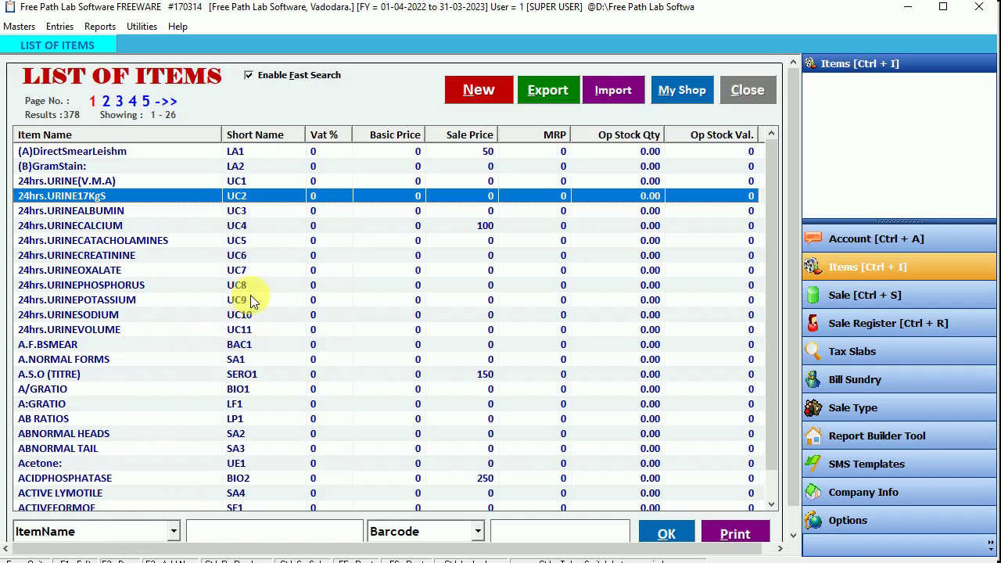
pyautogui.click(236, 151)
pyautogui.click(237, 211)
pyautogui.moveTo(234, 283); pyautogui.dragTo(130, 408)
pyautogui.scroll(-1, 126, 315)
pyautogui.scroll(1, 127, 315)
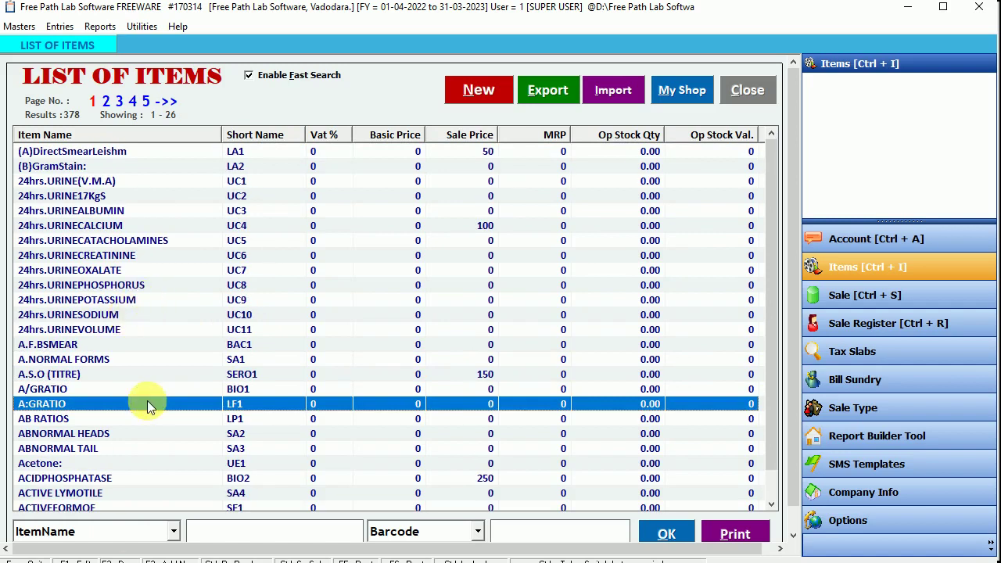
# Step: Filter the item list by ItemGroupName for 'Complete'
pyautogui.click(173, 533)
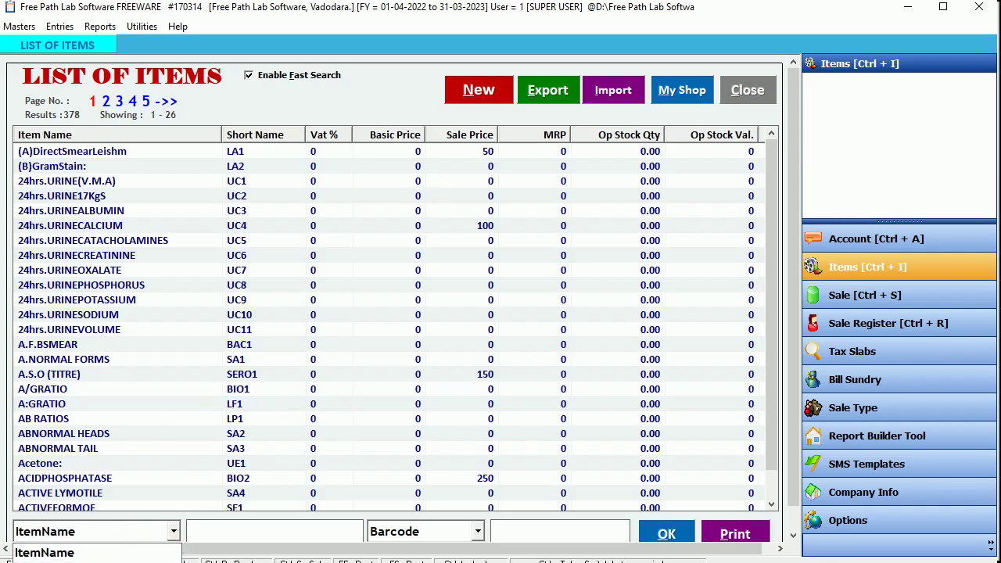
pyautogui.click(72, 560)
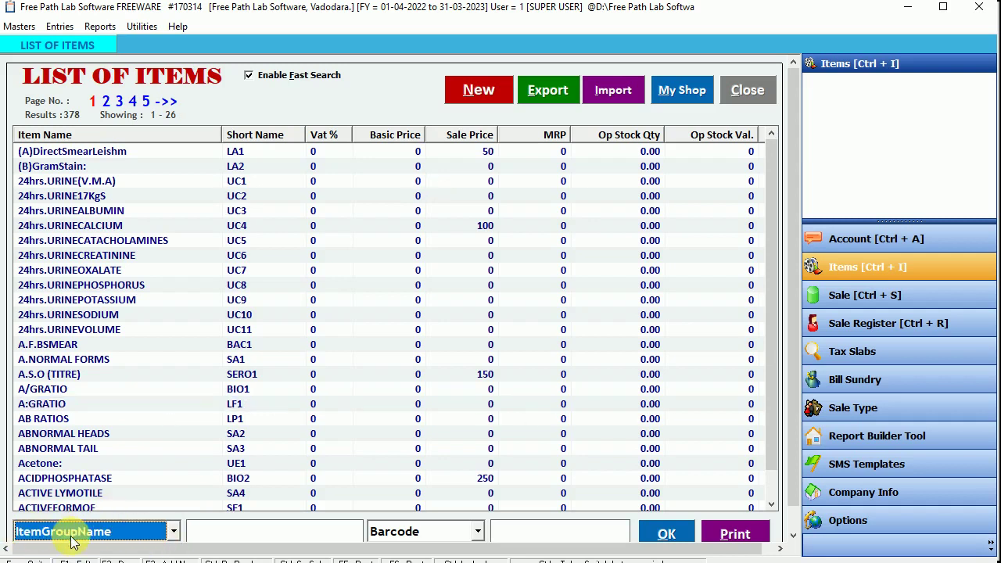
pyautogui.click(208, 534)
pyautogui.write('Complete')
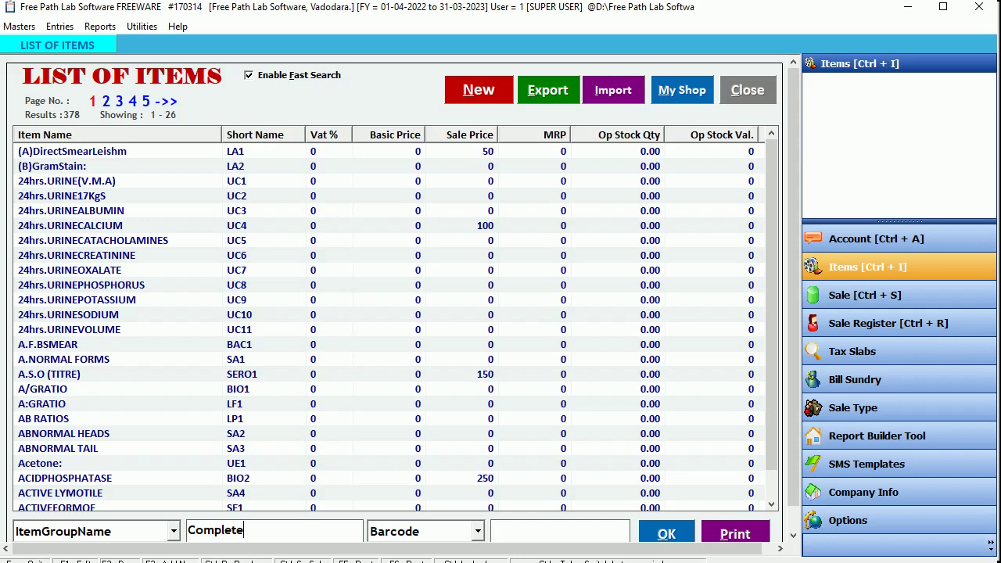
pyautogui.click(666, 533)
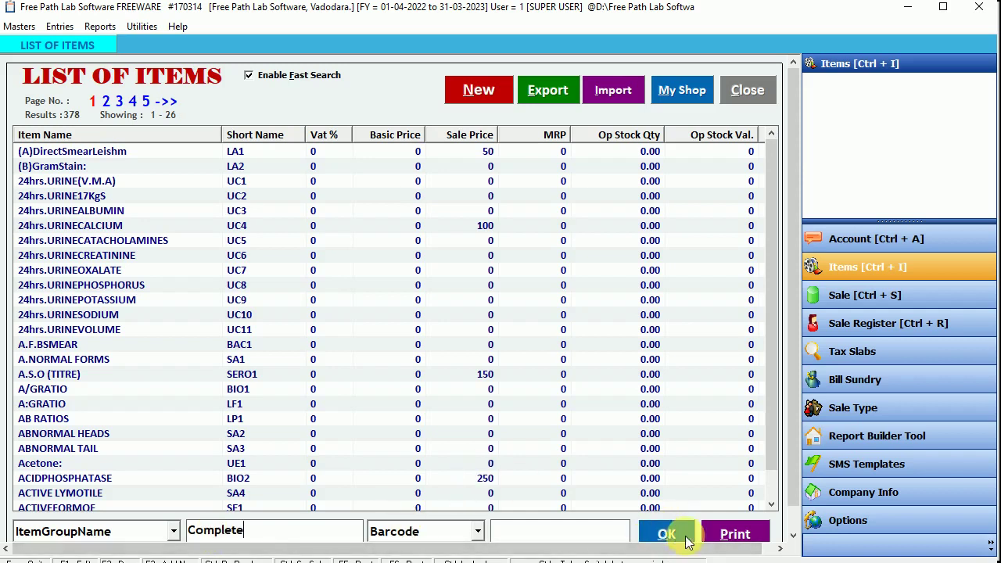
# Step: Review the Complete Blood Count items and open WBC Morphology's item entry
pyautogui.click(244, 154)
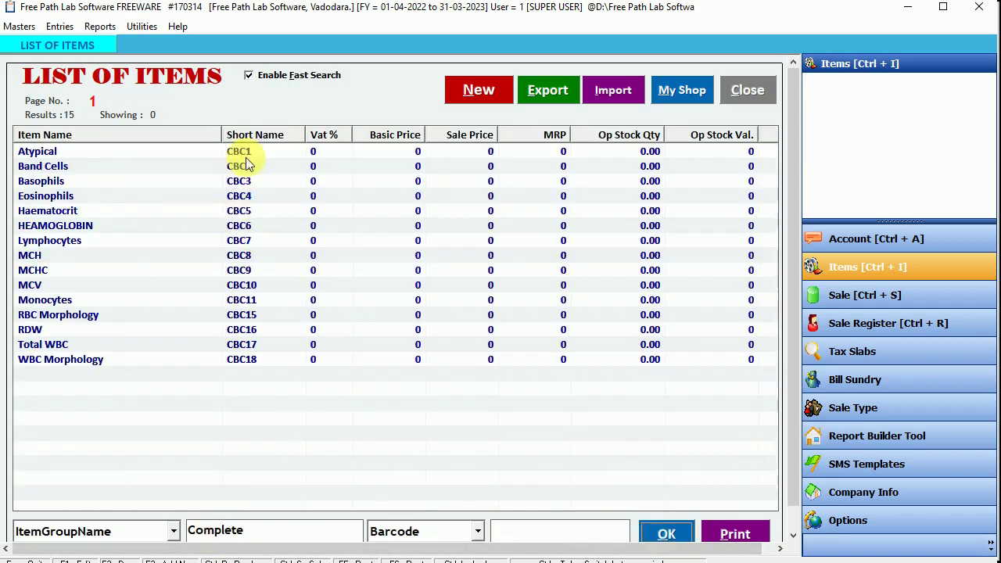
pyautogui.click(246, 165)
pyautogui.click(246, 179)
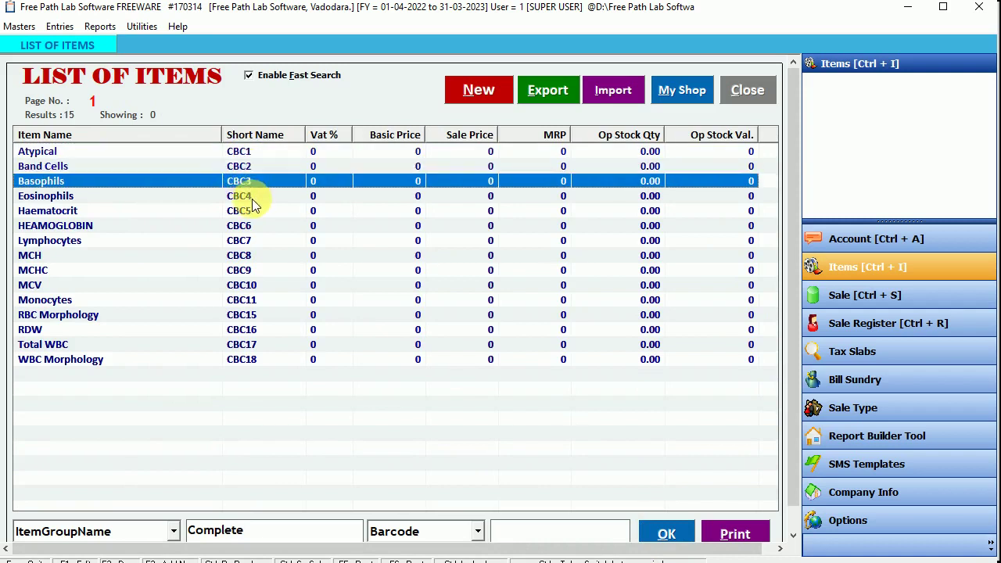
pyautogui.click(249, 196)
pyautogui.click(252, 361)
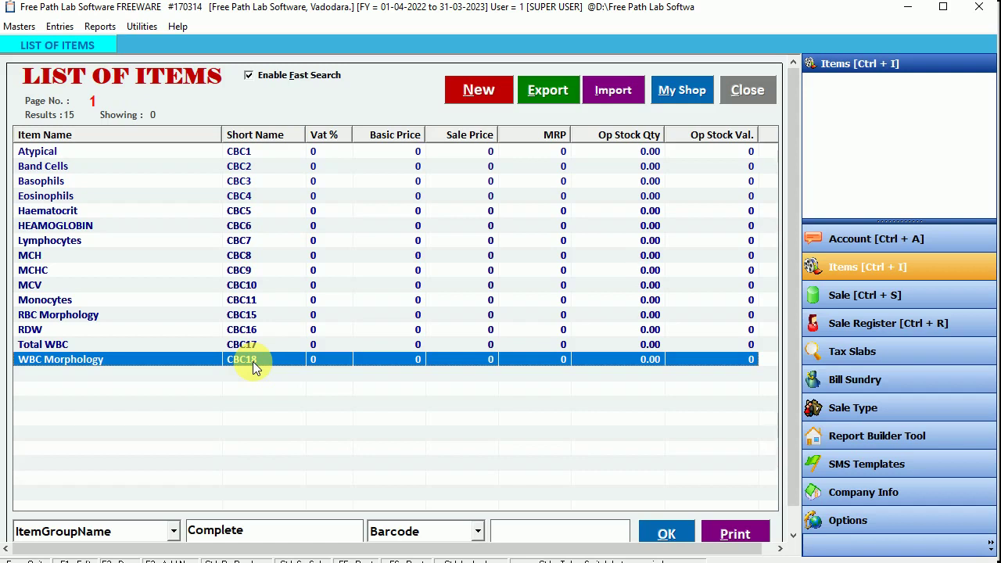
pyautogui.moveTo(45, 152); pyautogui.dragTo(61, 359)
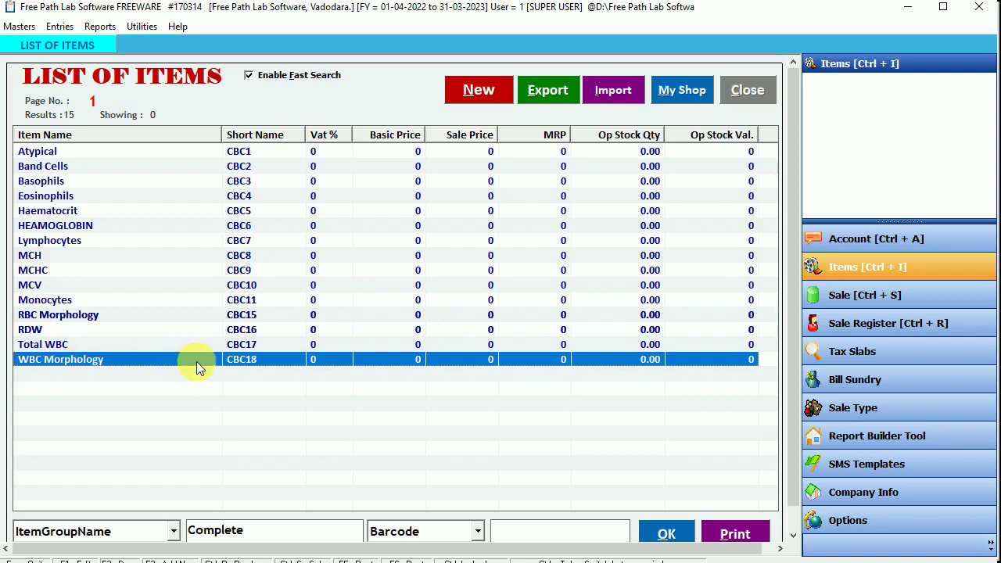
pyautogui.doubleClick(242, 365)
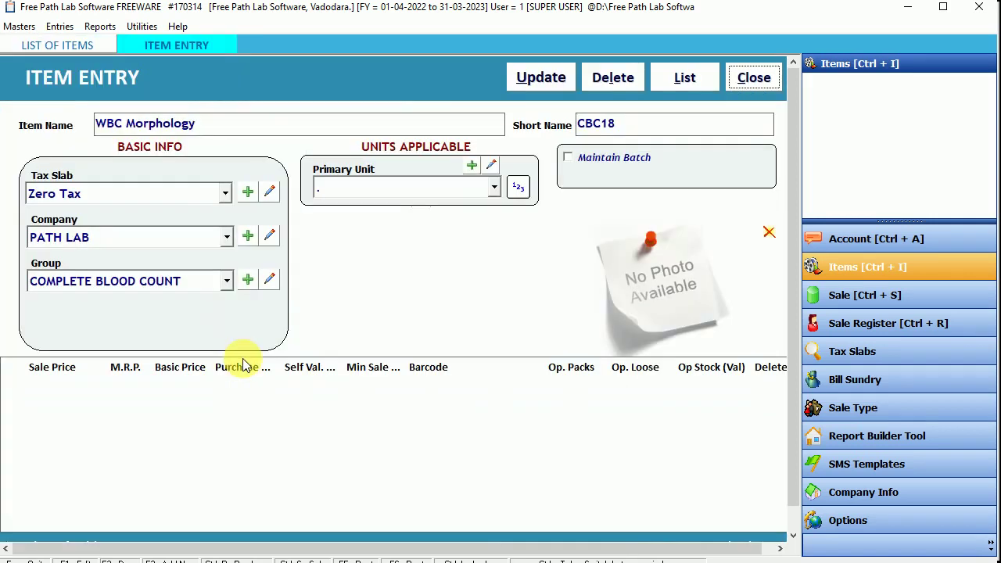
# Step: Delete WBC Morphology, close Item Entry, and reload the 14-item Complete Blood Count list
pyautogui.click(611, 80)
pyautogui.click(535, 335)
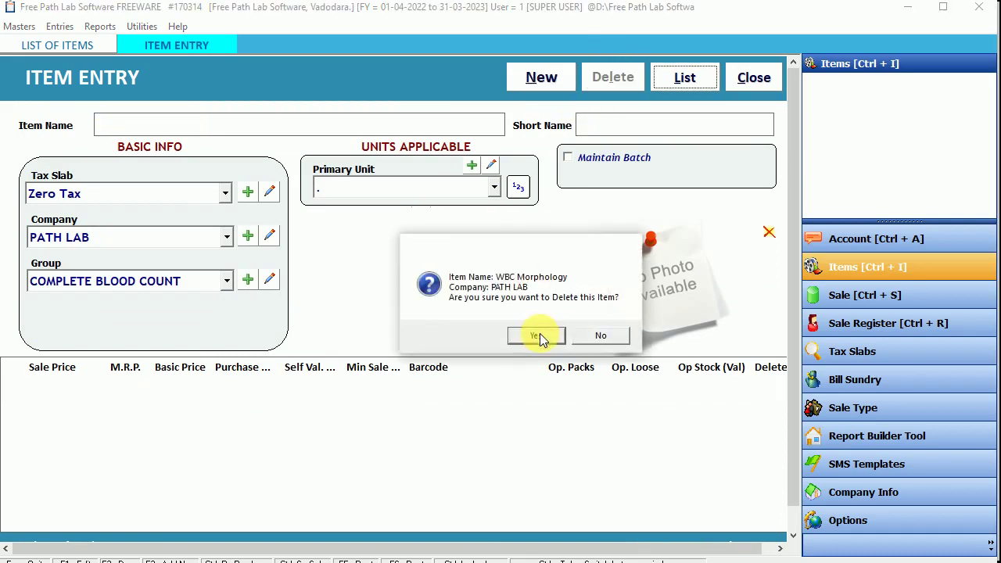
pyautogui.click(541, 338)
pyautogui.click(750, 78)
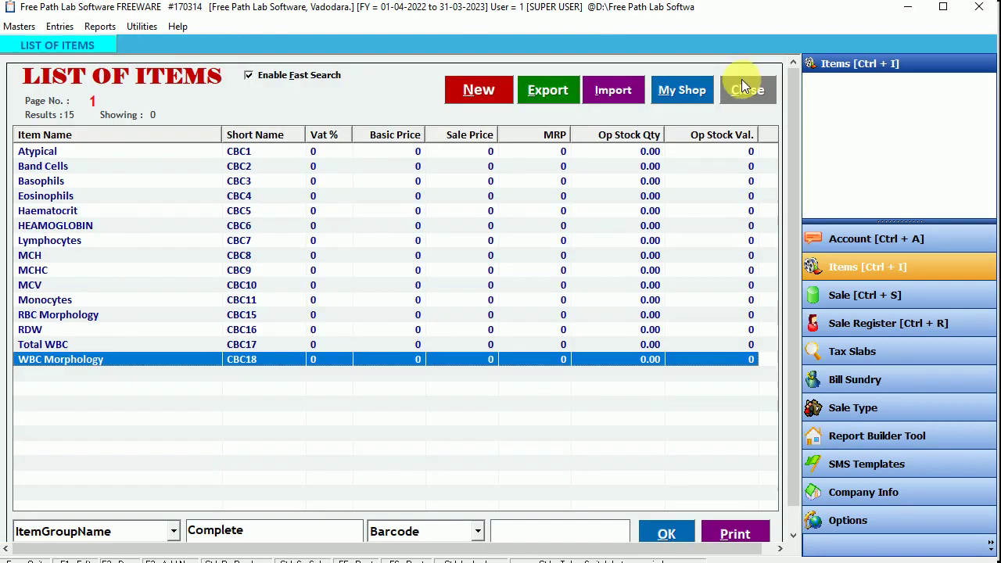
pyautogui.click(670, 533)
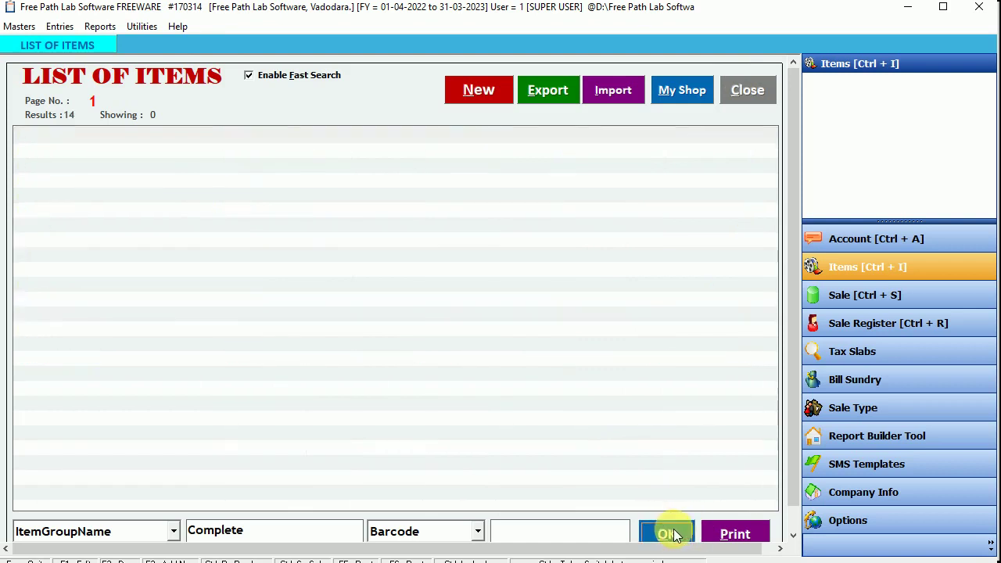
pyautogui.click(66, 345)
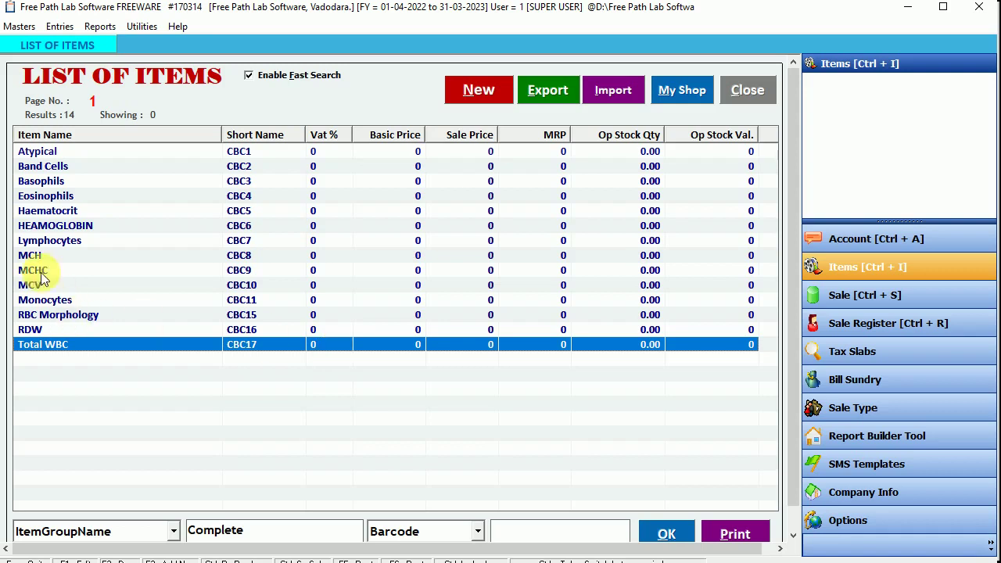
pyautogui.click(73, 227)
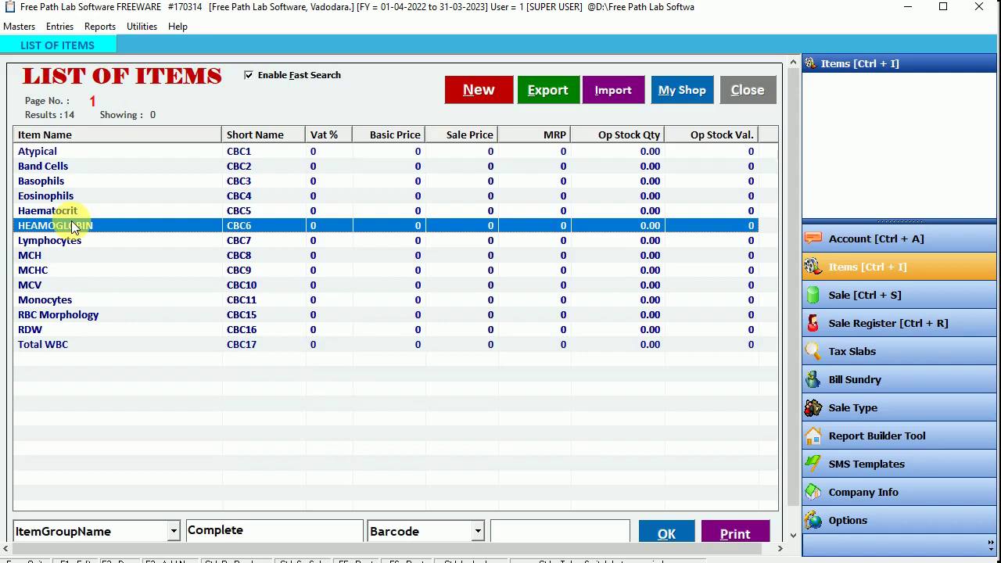
# Step: Set Atypical's sale price to 50 and save it
pyautogui.doubleClick(97, 151)
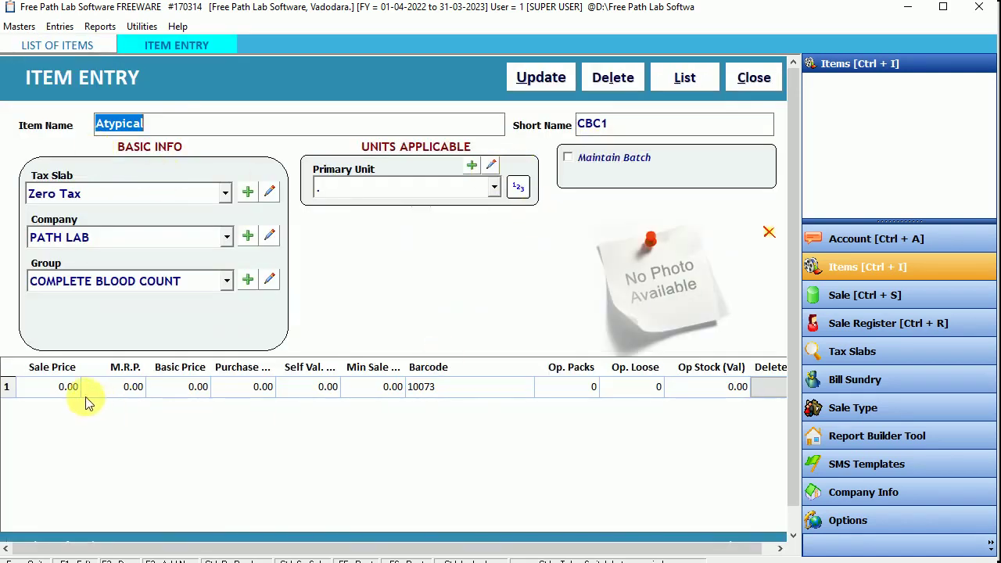
pyautogui.click(79, 385)
pyautogui.write('50')
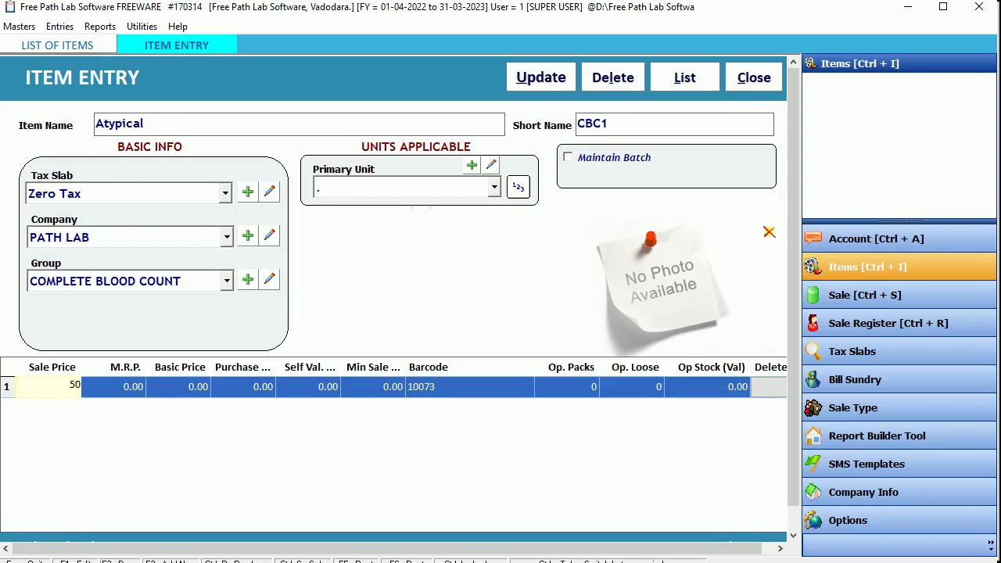
pyautogui.press('Return')
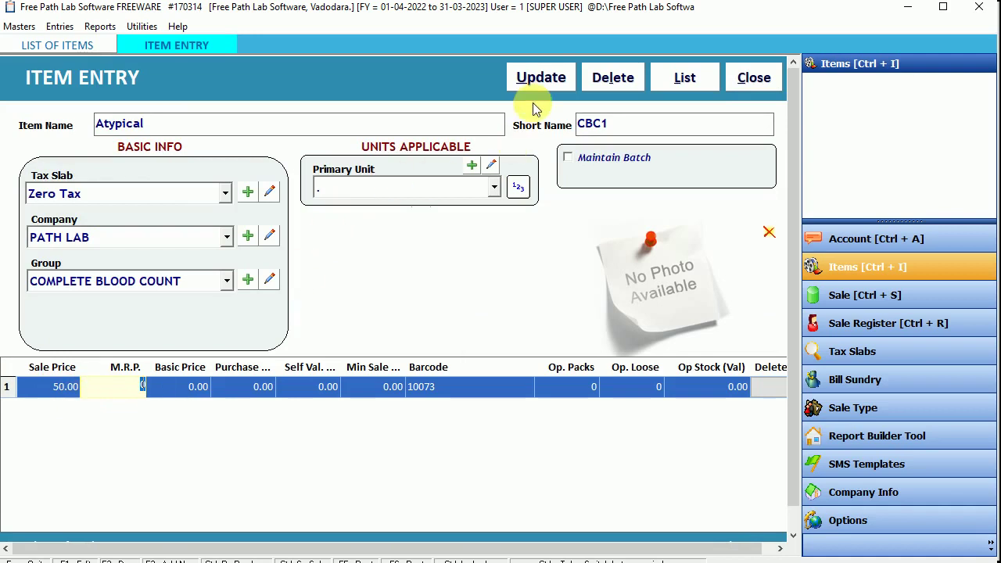
pyautogui.click(546, 77)
pyautogui.click(573, 333)
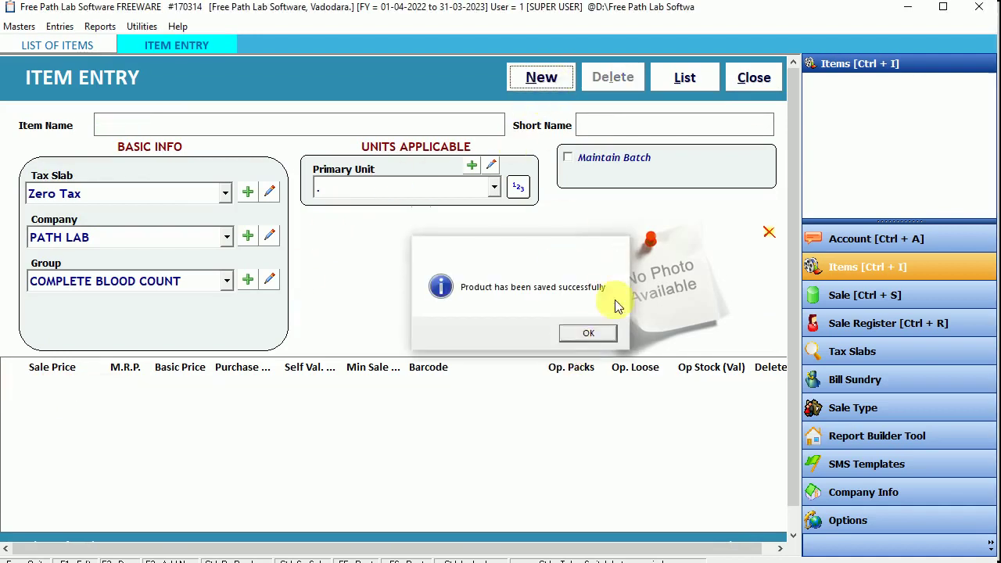
pyautogui.click(754, 77)
pyautogui.click(666, 533)
pyautogui.click(474, 151)
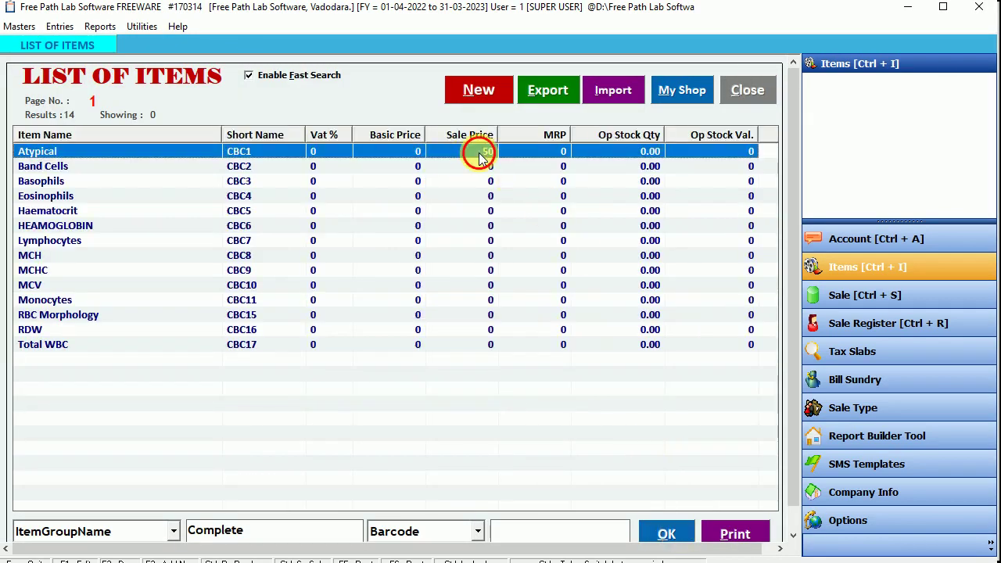
# Step: Set Band Cells' sale price to 75, save, and check it in the list
pyautogui.click(101, 167)
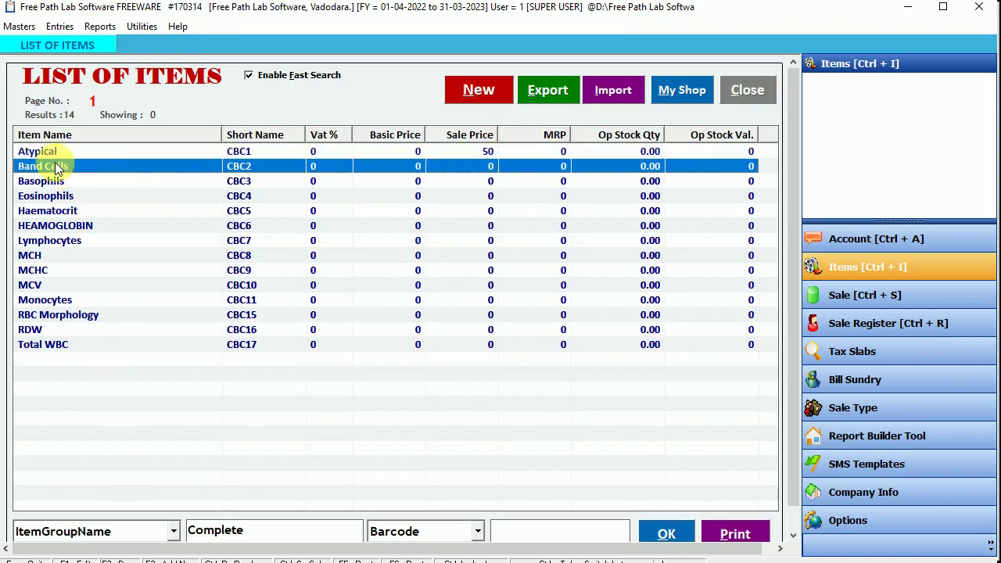
pyautogui.doubleClick(50, 166)
pyautogui.click(66, 395)
pyautogui.write('75')
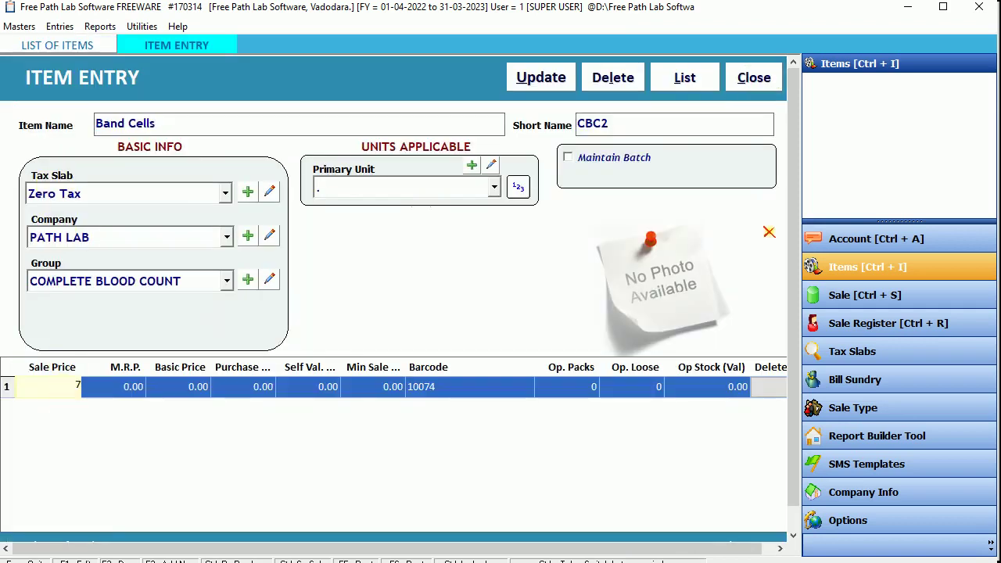
pyautogui.press('Return')
pyautogui.click(547, 78)
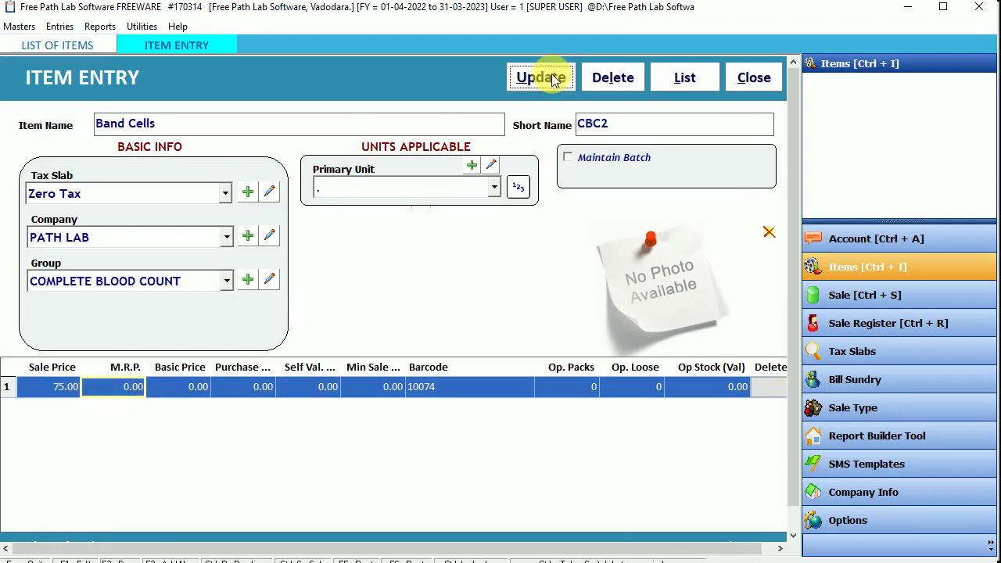
pyautogui.click(586, 334)
pyautogui.click(743, 78)
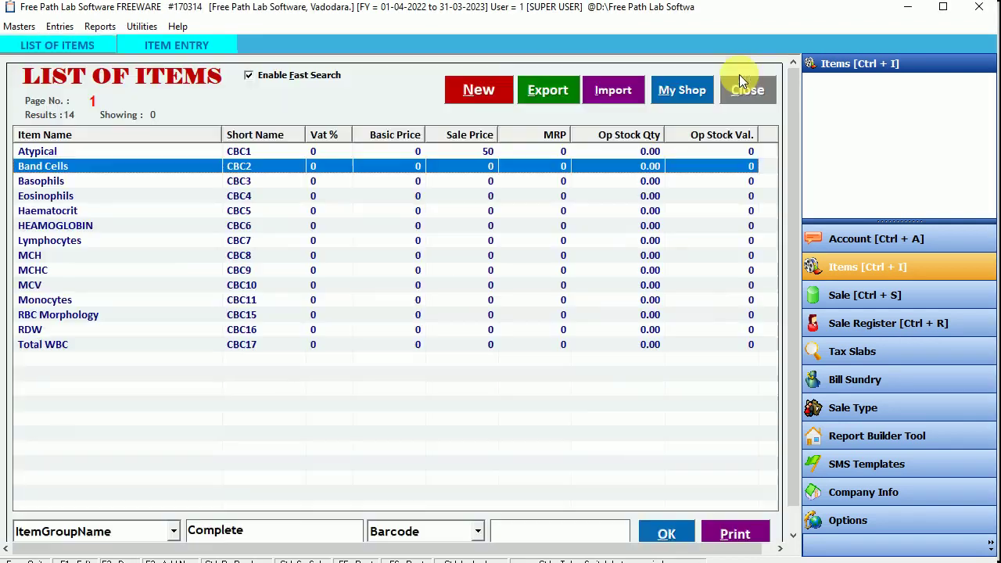
pyautogui.click(486, 167)
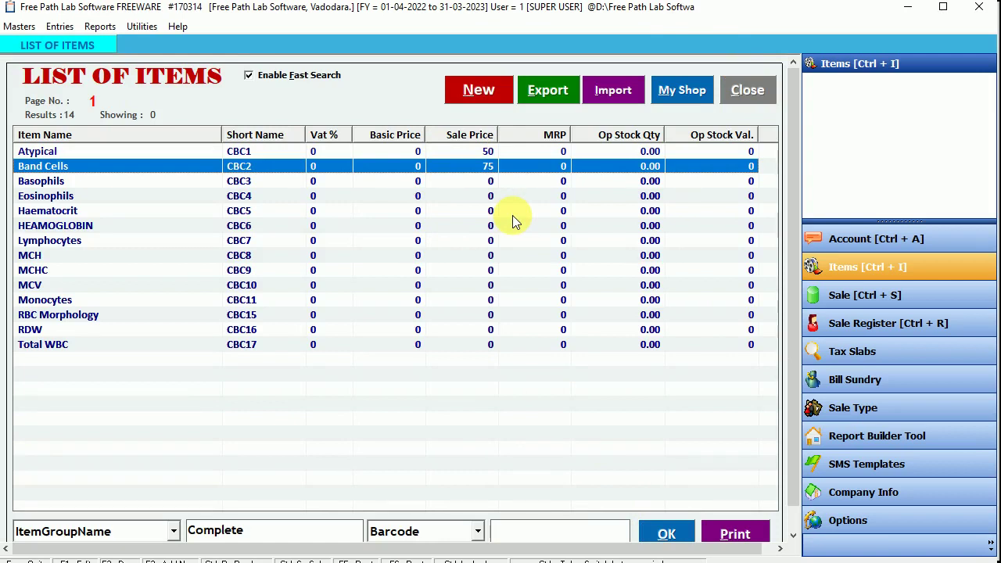
pyautogui.moveTo(60, 179); pyautogui.dragTo(39, 344)
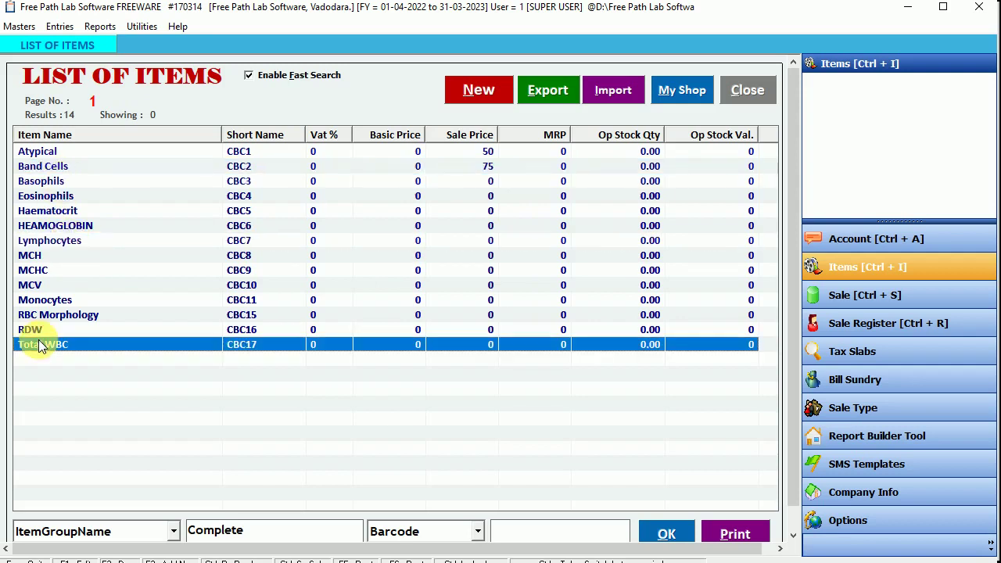
# Step: Set HEAMOGLOBIN's sale price to 250 in COMPLETE BLOOD COUNT and save it
pyautogui.click(83, 223)
pyautogui.doubleClick(82, 224)
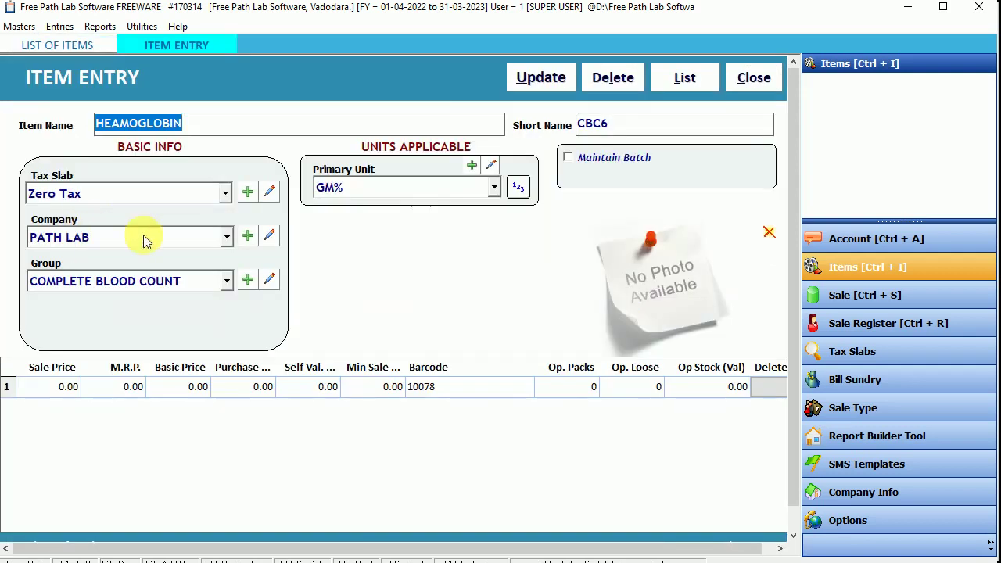
pyautogui.click(48, 383)
pyautogui.write('250')
pyautogui.press('Return')
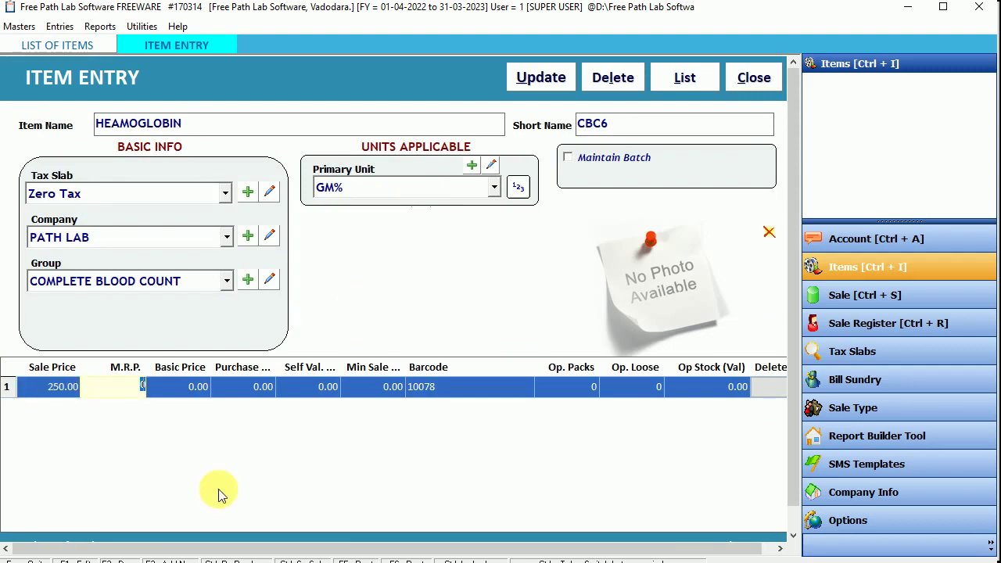
pyautogui.click(162, 287)
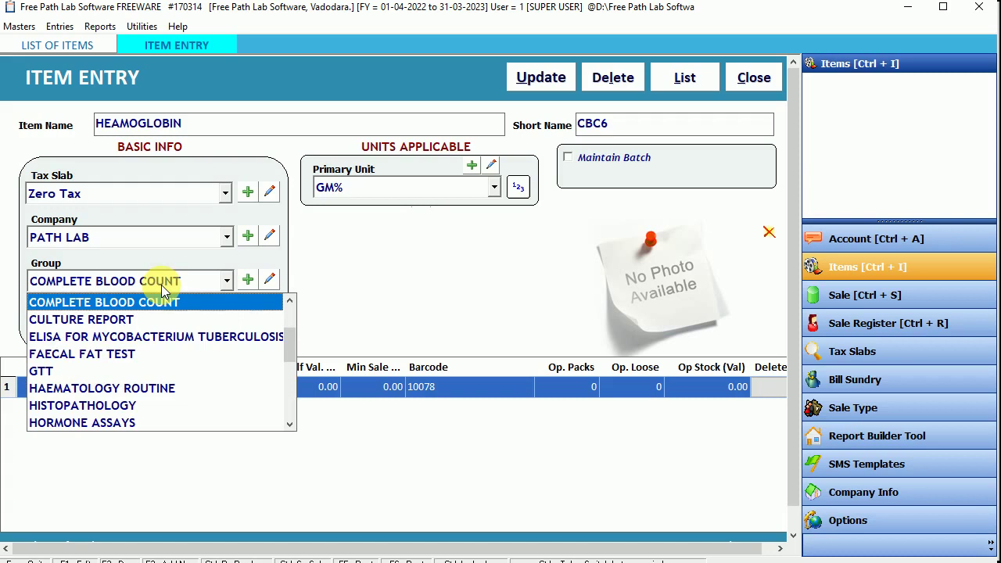
pyautogui.click(162, 287)
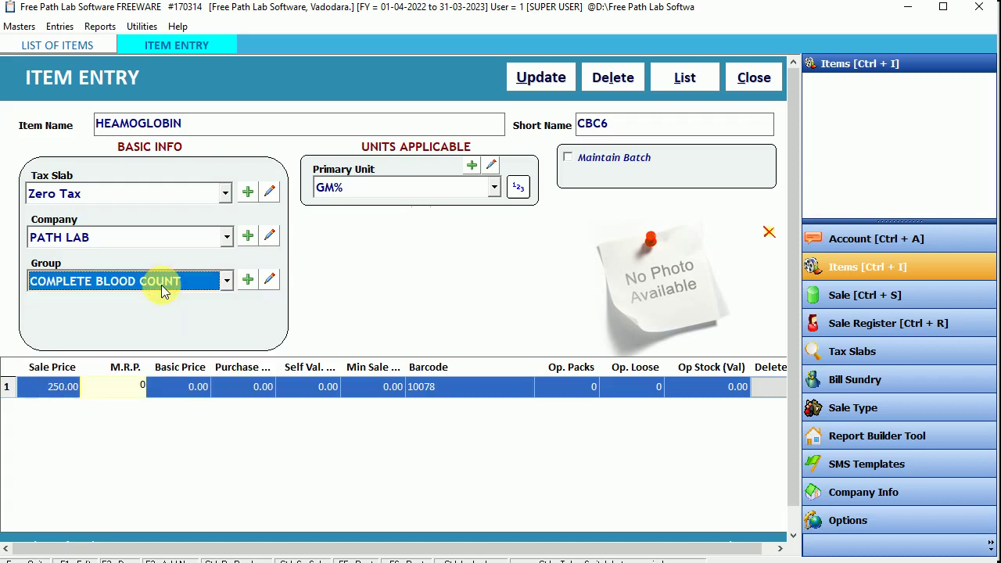
pyautogui.click(544, 76)
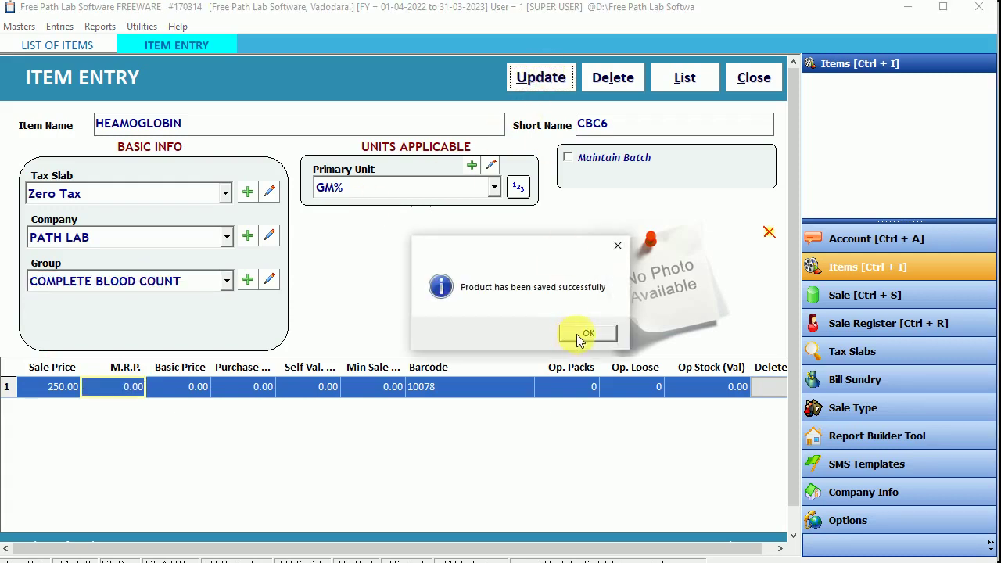
pyautogui.click(583, 334)
pyautogui.click(746, 79)
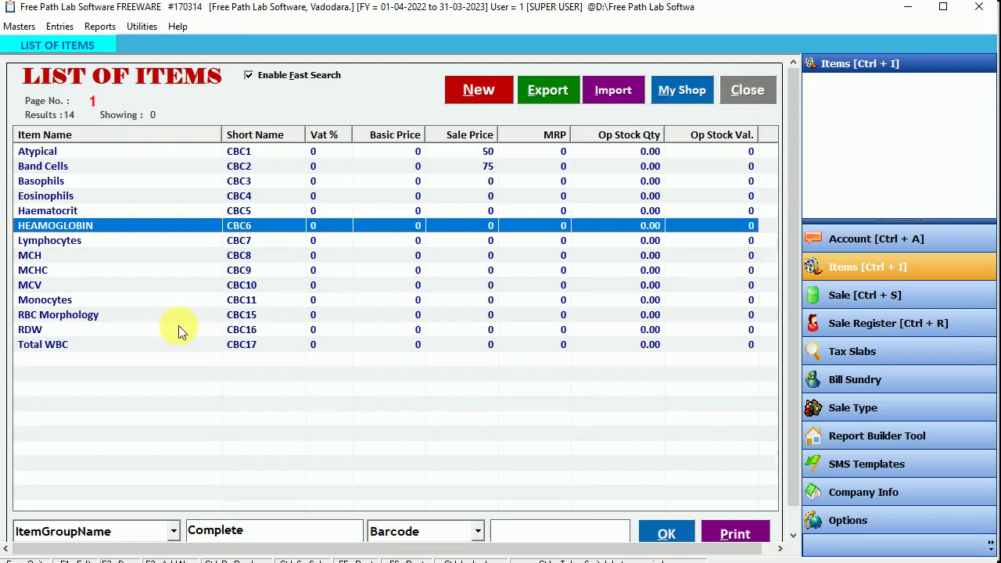
pyautogui.click(243, 347)
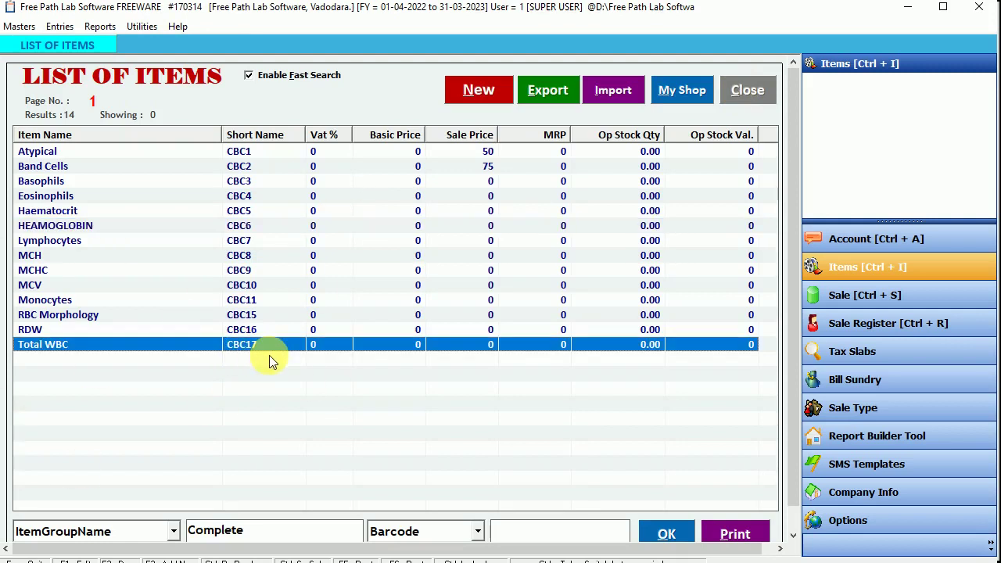
# Step: Start a new item named 'New CBC Test' with short name CBC18
pyautogui.click(483, 89)
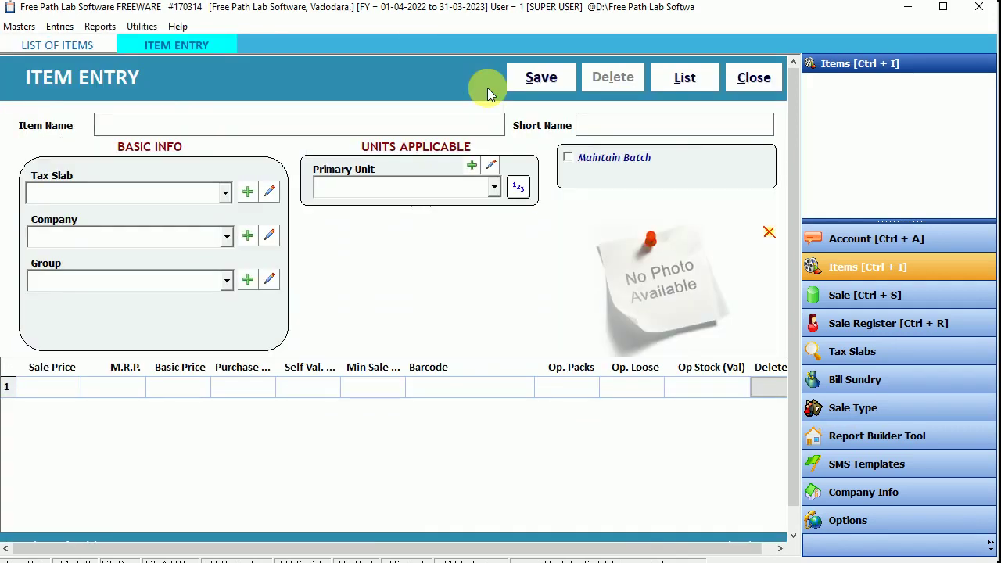
pyautogui.write('new cbc')
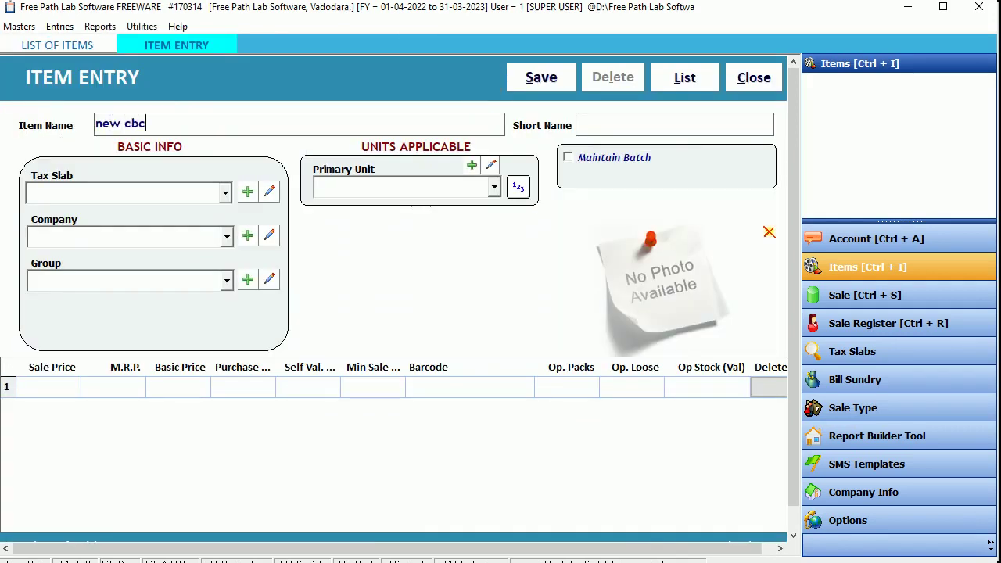
pyautogui.write(' test')
pyautogui.press('Tab')
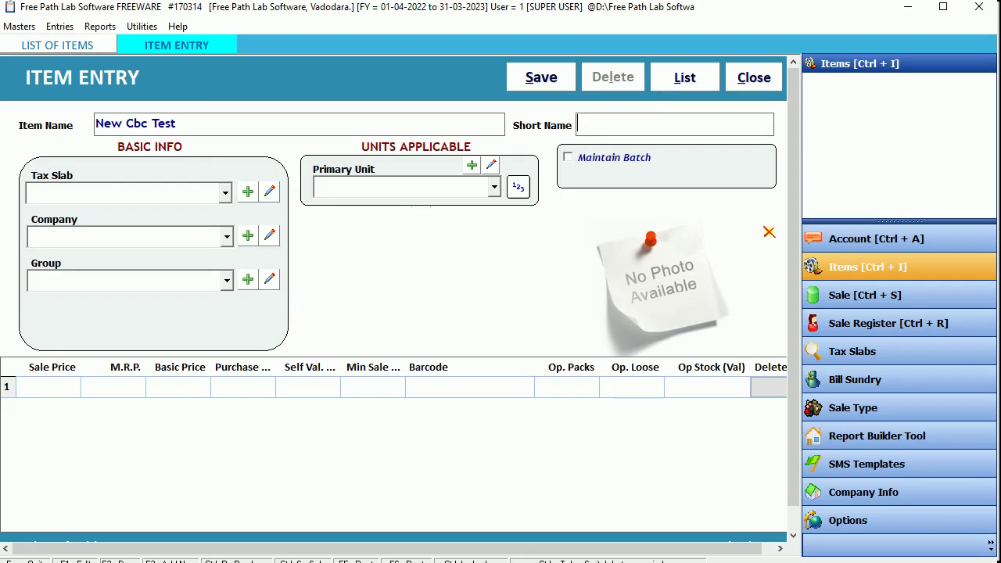
pyautogui.click(145, 124)
pyautogui.doubleClick(143, 124)
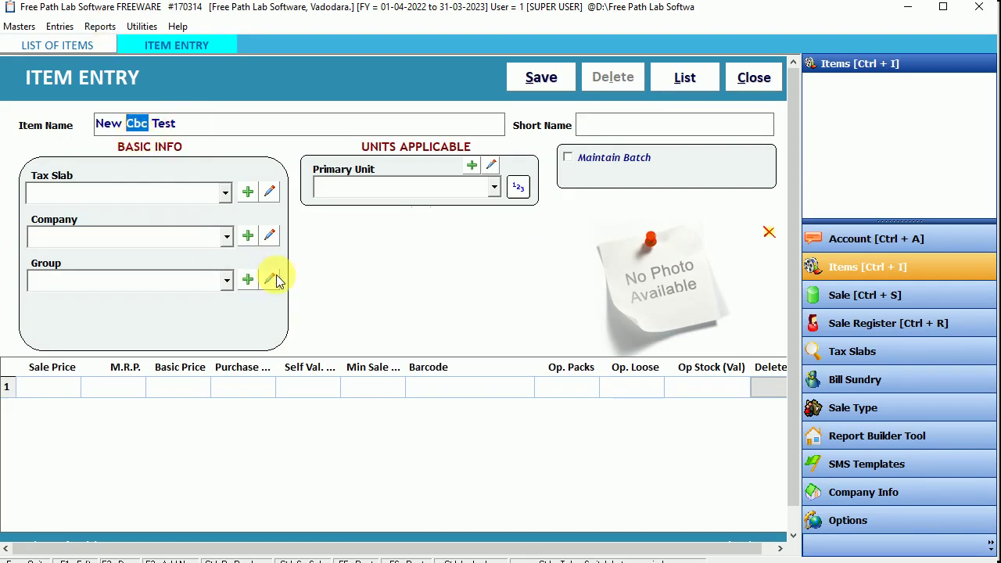
pyautogui.press('BackSpace')
pyautogui.write('CBC')
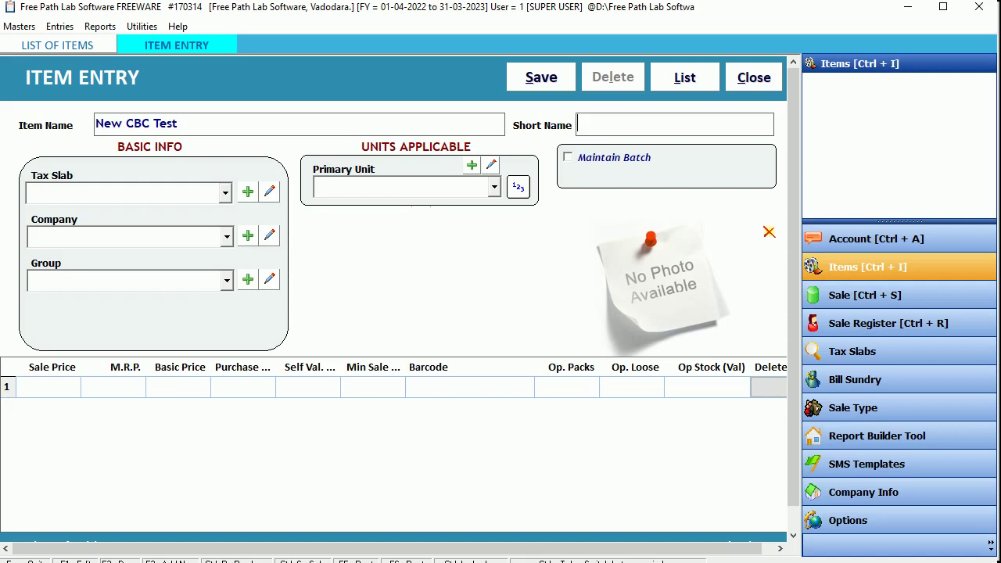
pyautogui.write('CBC18')
# Step: Set tax slab Zero Tax, company PATH LAB, group COMPLETE BLOOD COUNT, then open Item Group
pyautogui.press('Tab')
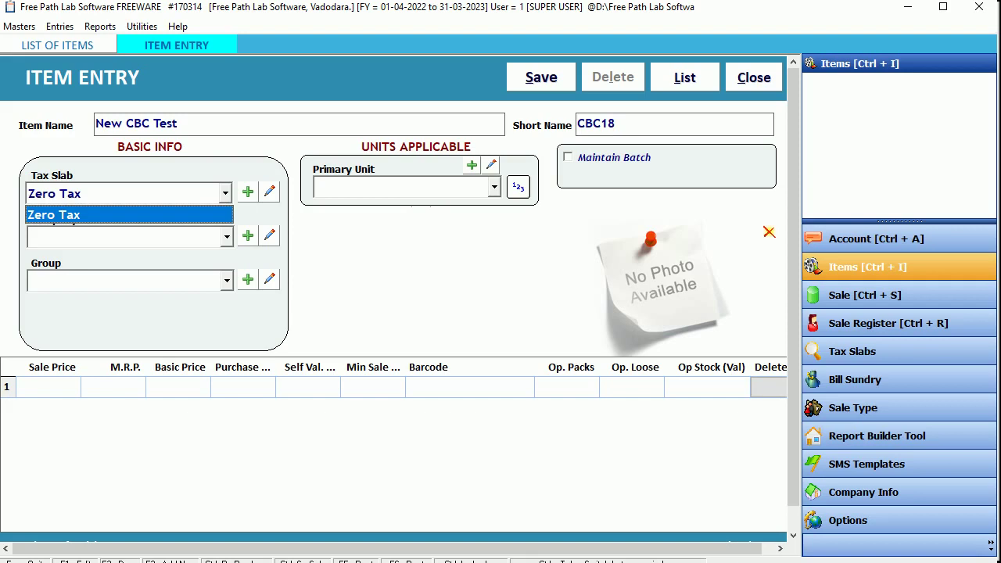
pyautogui.click(226, 192)
pyautogui.click(121, 240)
pyautogui.click(121, 246)
pyautogui.click(617, 125)
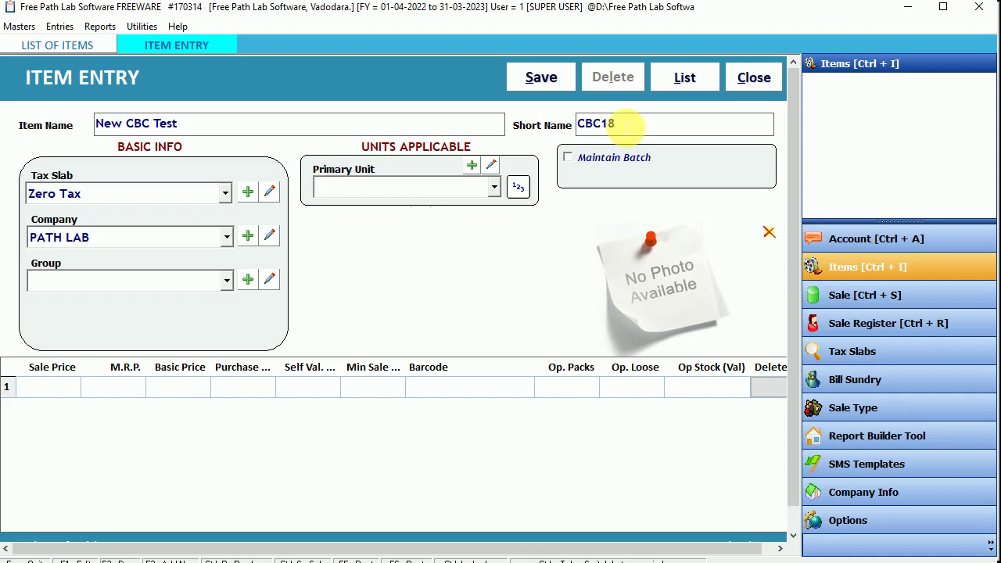
pyautogui.press('Tab')
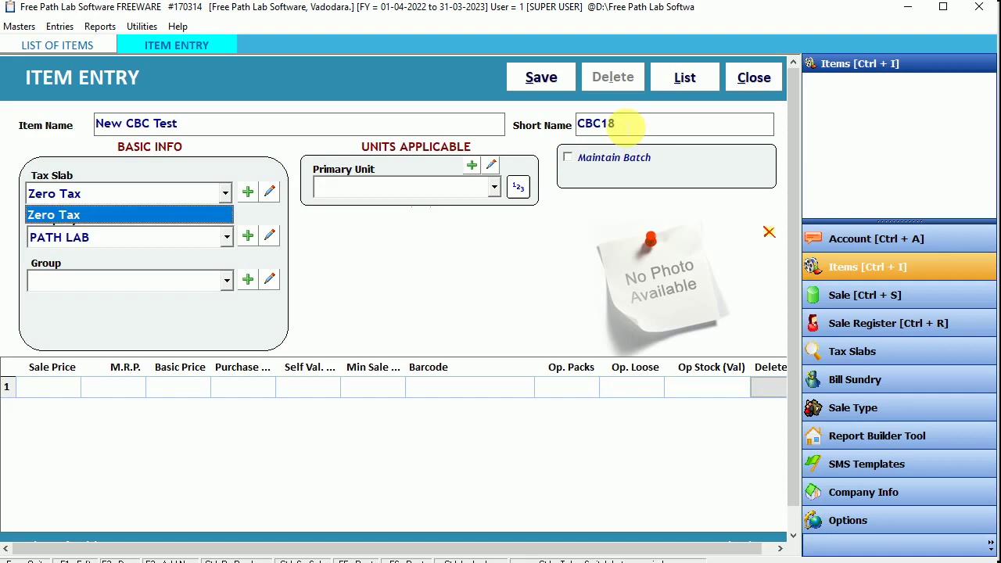
pyautogui.press('Tab')
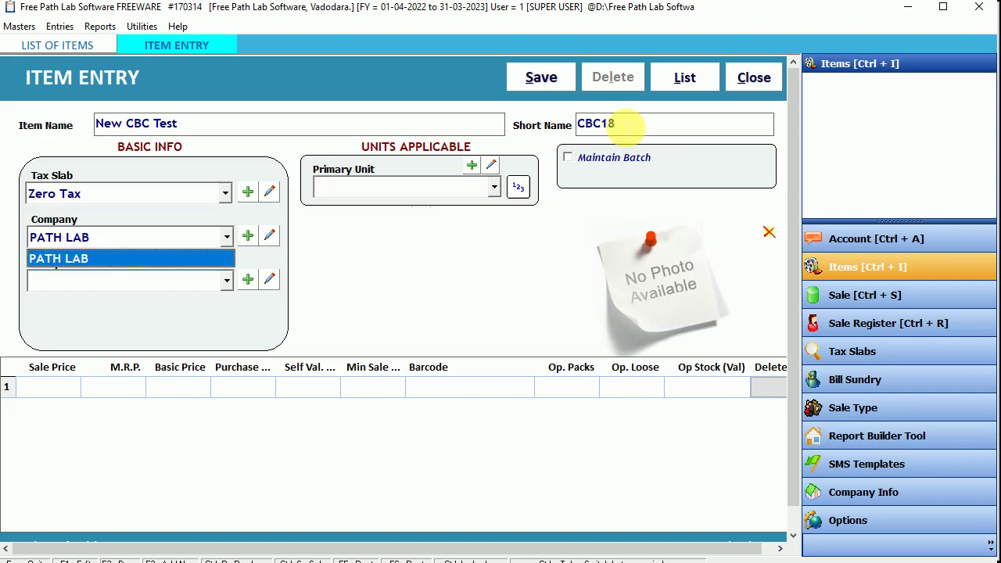
pyautogui.press('Tab')
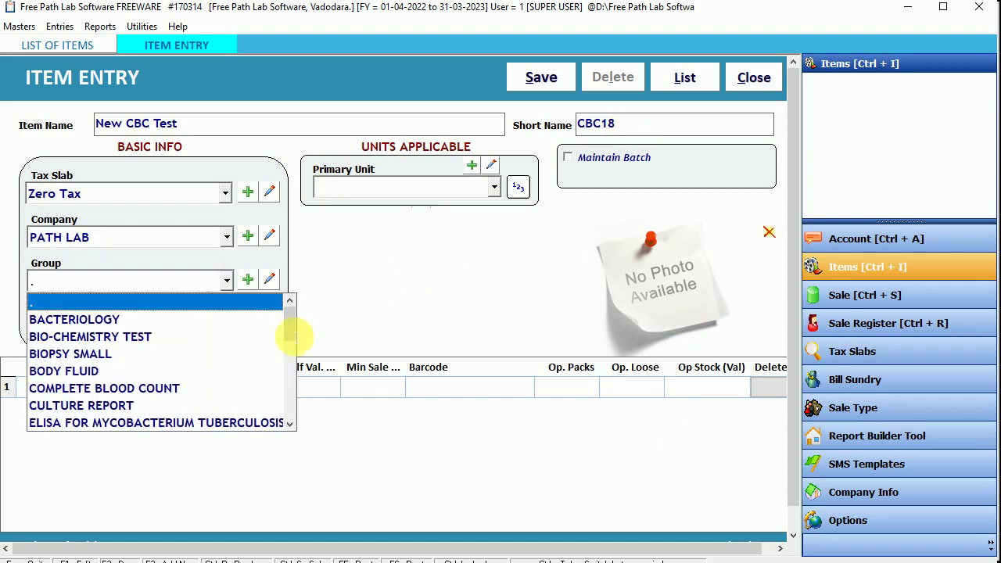
pyautogui.moveTo(293, 335)
pyautogui.mouseDown()
pyautogui.moveTo(290, 414)
pyautogui.moveTo(300, 320)
pyautogui.mouseUp()
pyautogui.click(111, 283)
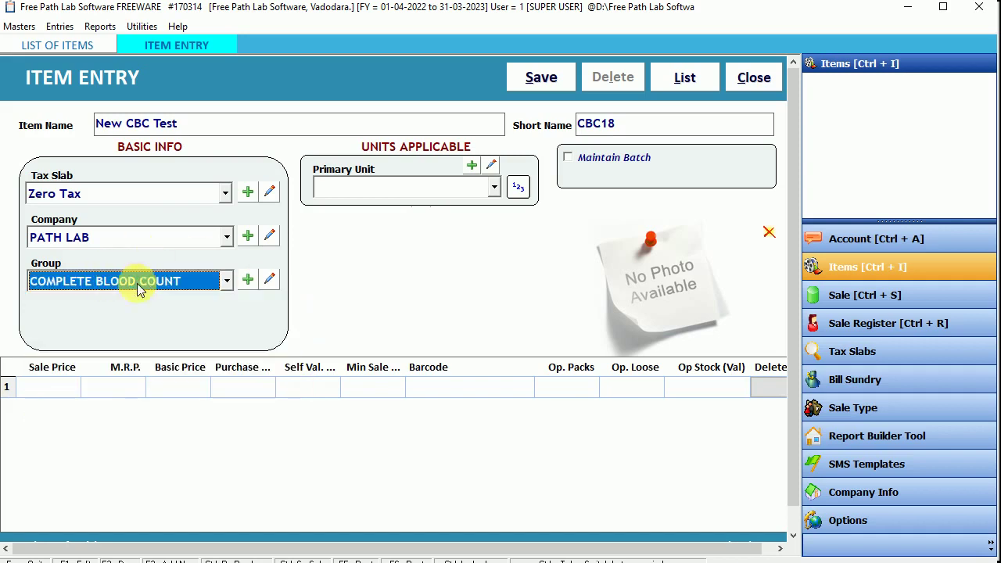
pyautogui.click(201, 282)
pyautogui.click(203, 281)
pyautogui.click(248, 282)
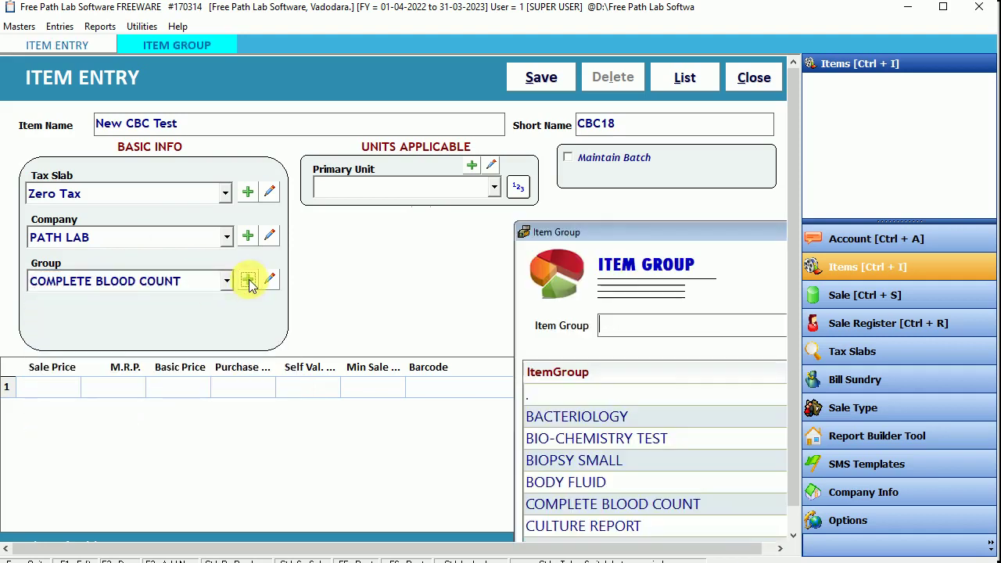
# Step: Add an item group named 'new group' and close the Item Group window
pyautogui.moveTo(619, 230); pyautogui.dragTo(335, 67)
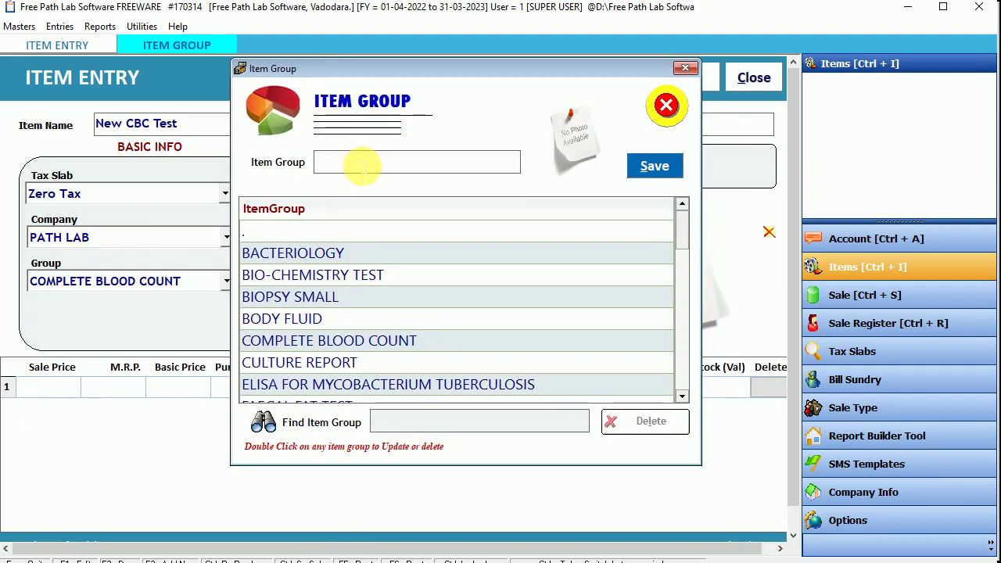
pyautogui.write('new ')
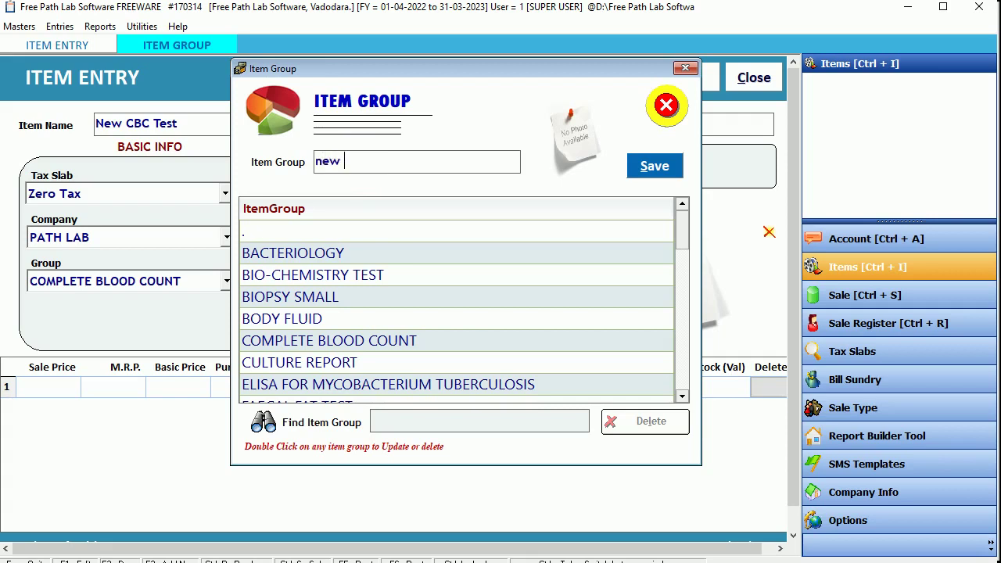
pyautogui.write('group')
pyautogui.press('Tab')
pyautogui.press('Return')
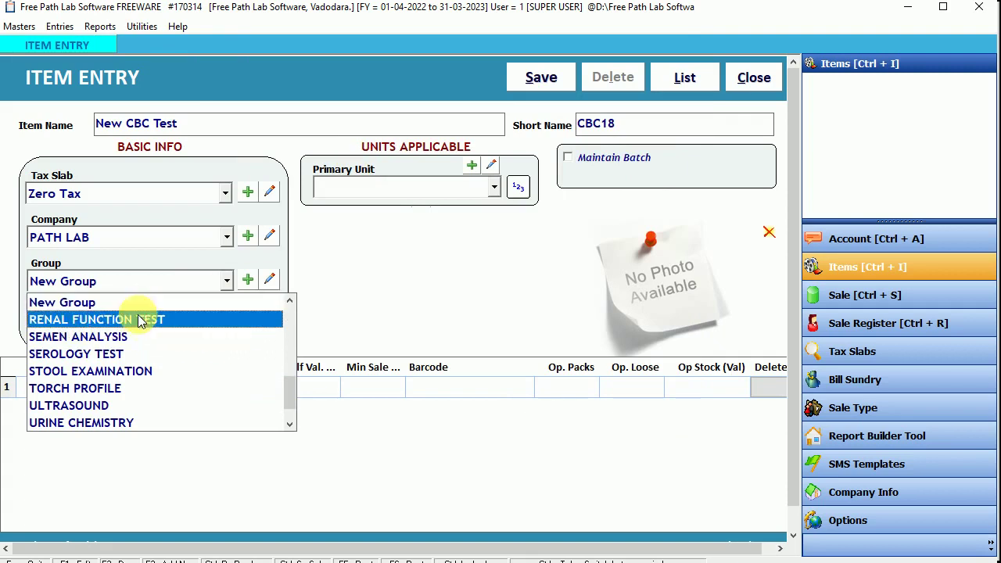
# Step: Attempt to delete the RENAL FUNCTION TEST group and dismiss the cannot-delete warning
pyautogui.click(129, 320)
pyautogui.click(269, 280)
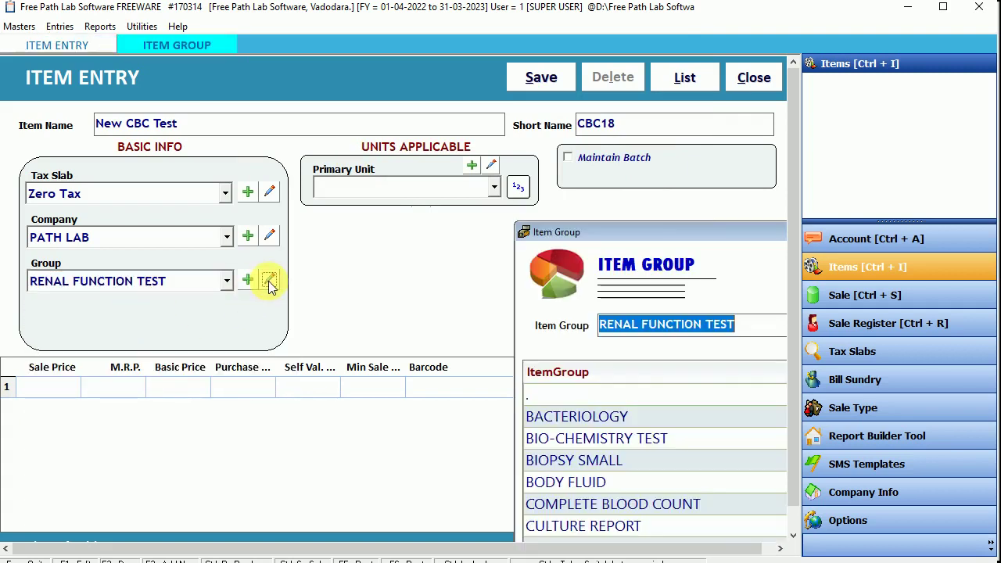
pyautogui.moveTo(699, 228); pyautogui.dragTo(464, 55)
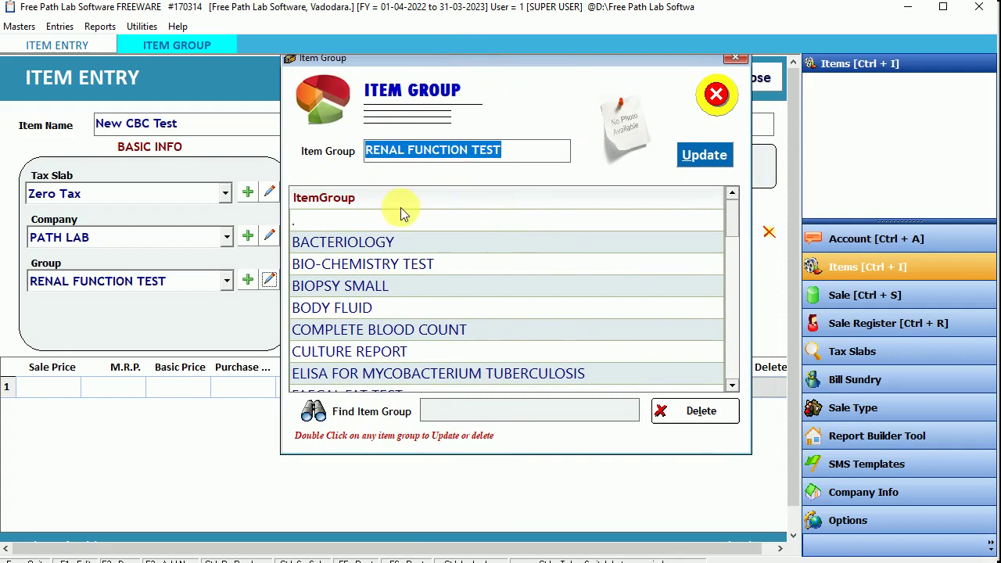
pyautogui.click(695, 411)
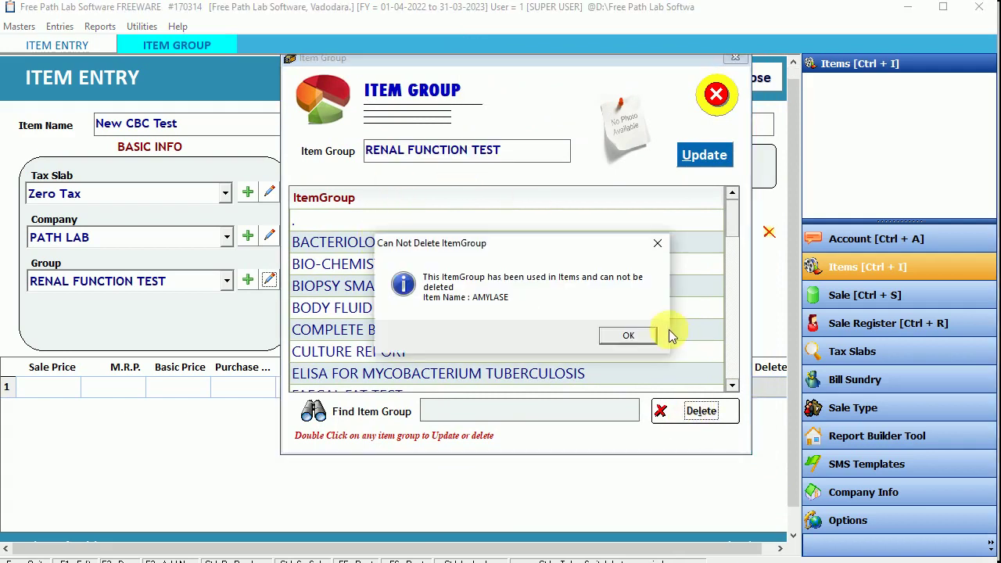
pyautogui.click(626, 336)
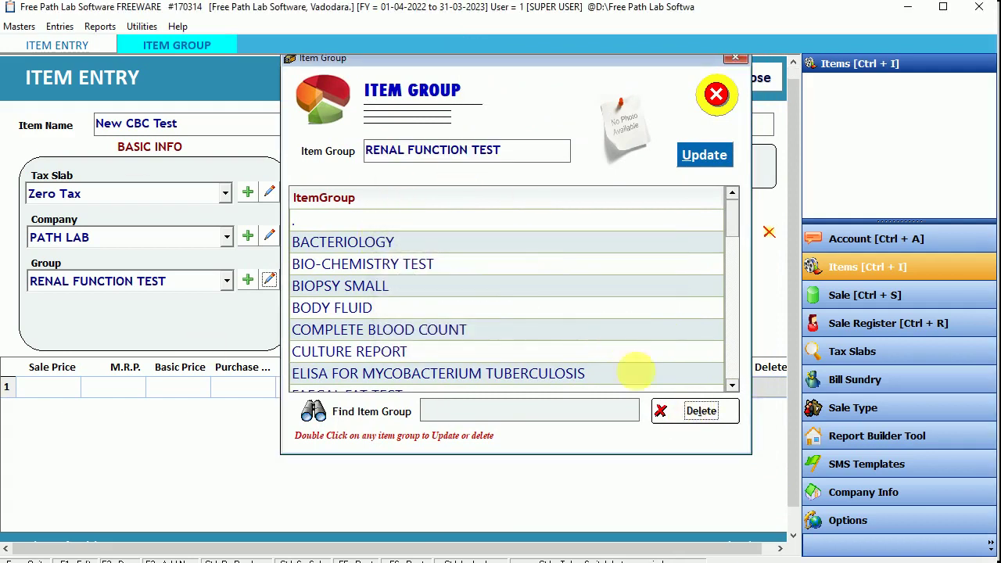
# Step: Delete the New Group item group, confirming the deletion, and close the group list
pyautogui.moveTo(736, 226); pyautogui.dragTo(728, 324)
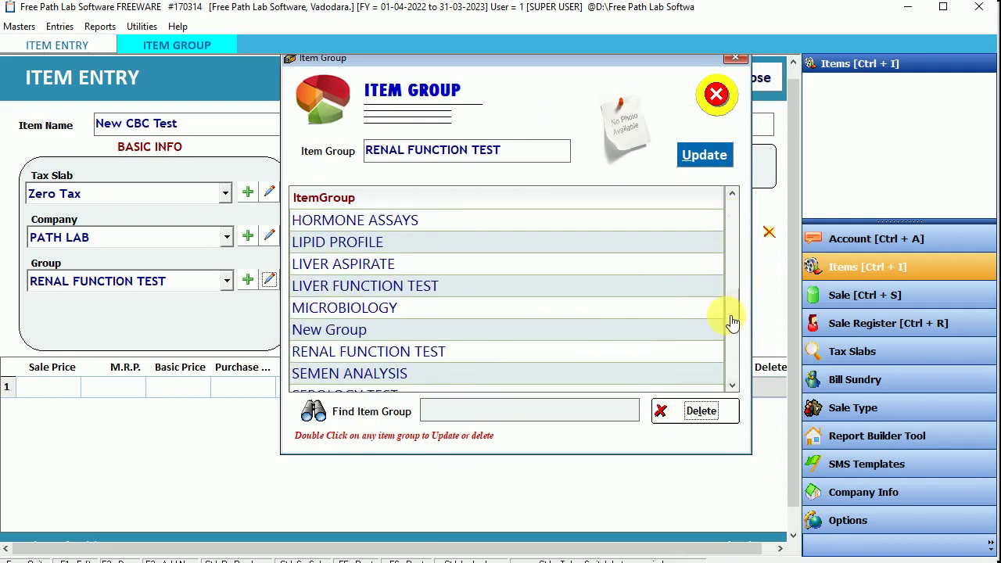
pyautogui.doubleClick(311, 333)
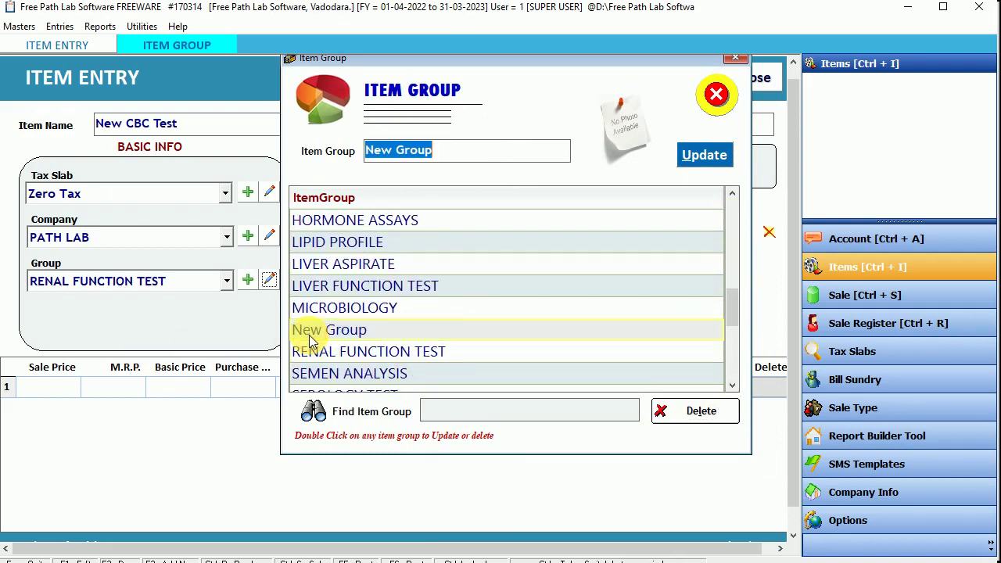
pyautogui.click(677, 407)
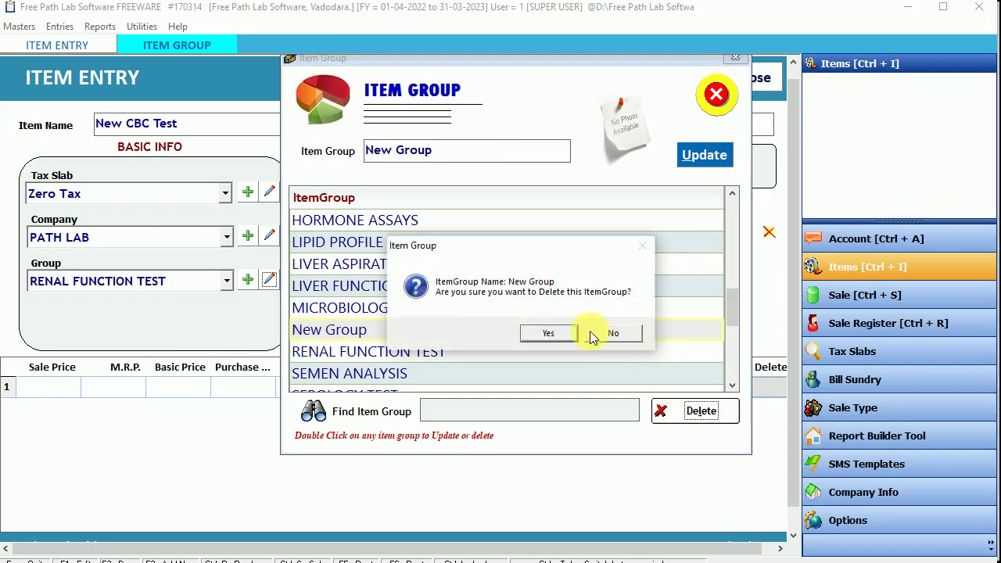
pyautogui.click(549, 333)
pyautogui.click(549, 333)
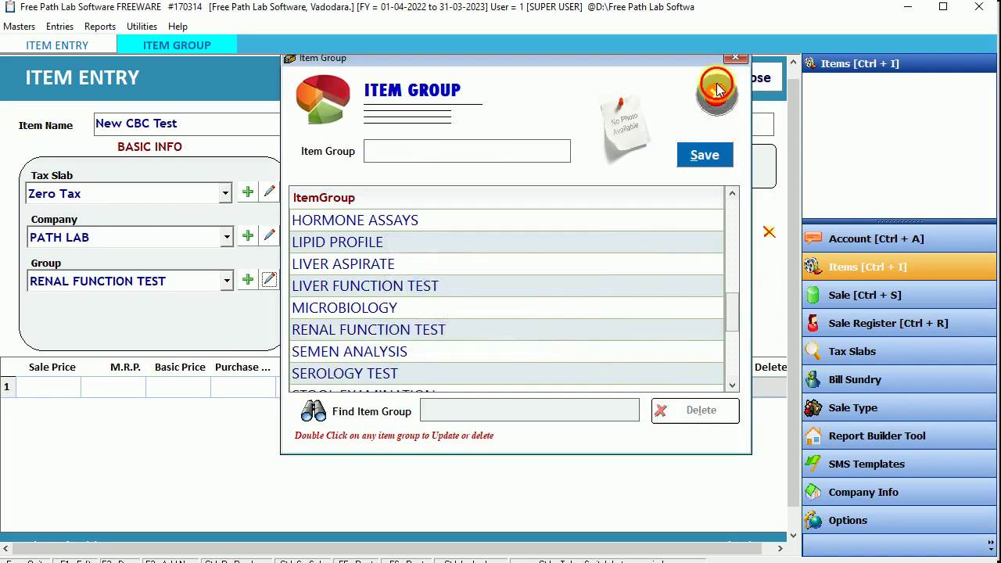
pyautogui.click(716, 92)
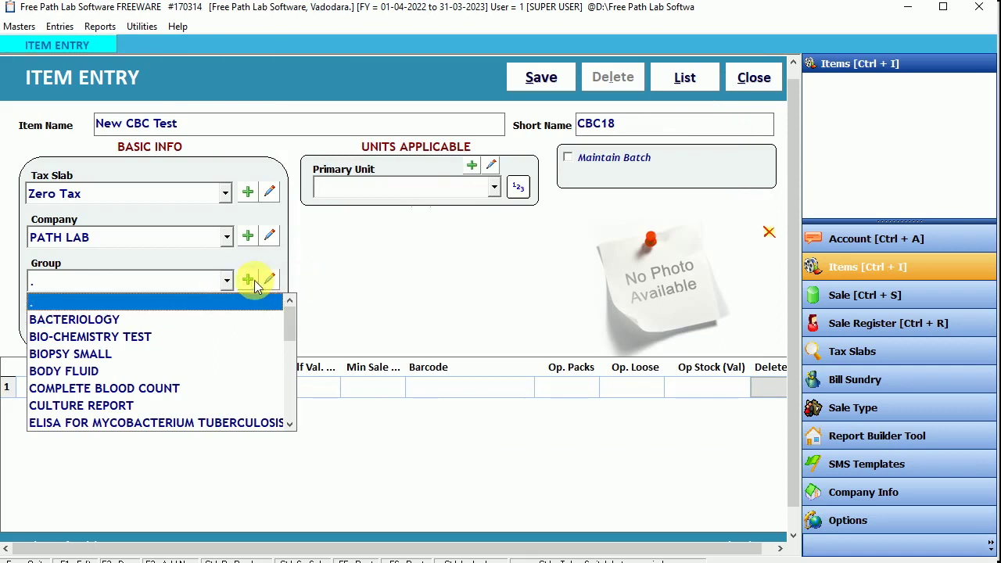
# Step: Reopen Masters > Item Group to verify New Group is gone, then close it
pyautogui.click(161, 274)
pyautogui.click(17, 28)
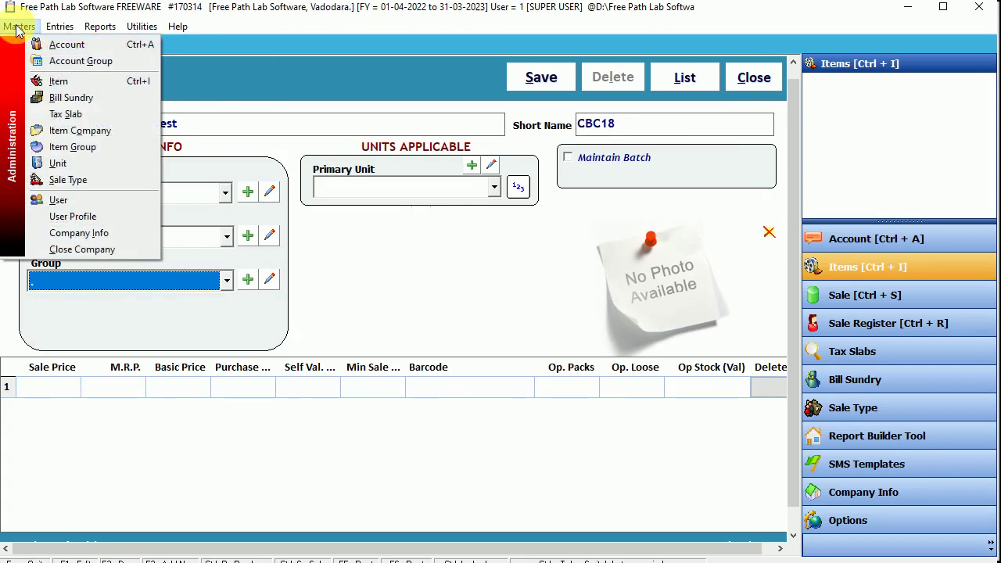
pyautogui.click(74, 146)
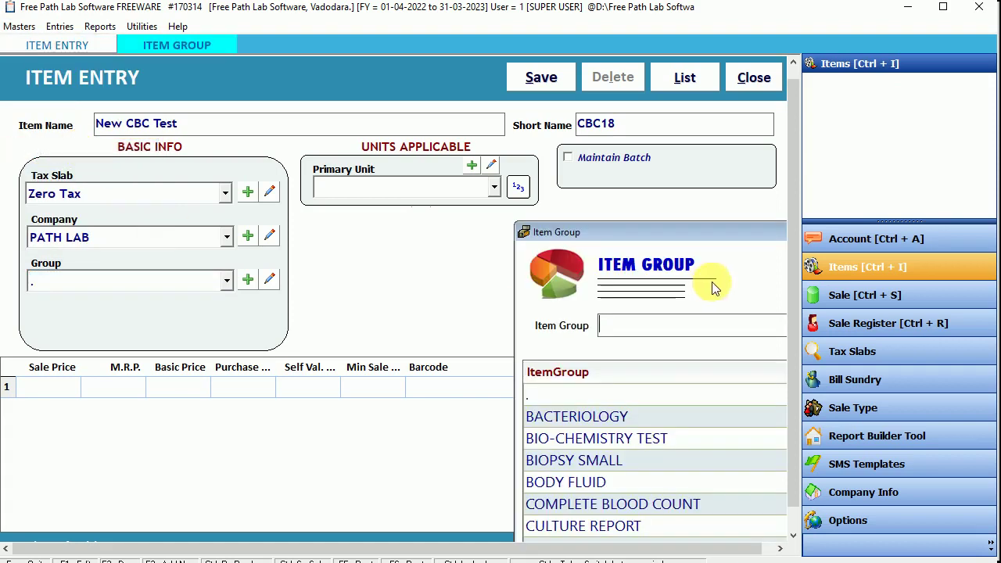
pyautogui.moveTo(703, 235); pyautogui.dragTo(375, 71)
pyautogui.scroll(-10, 368, 284)
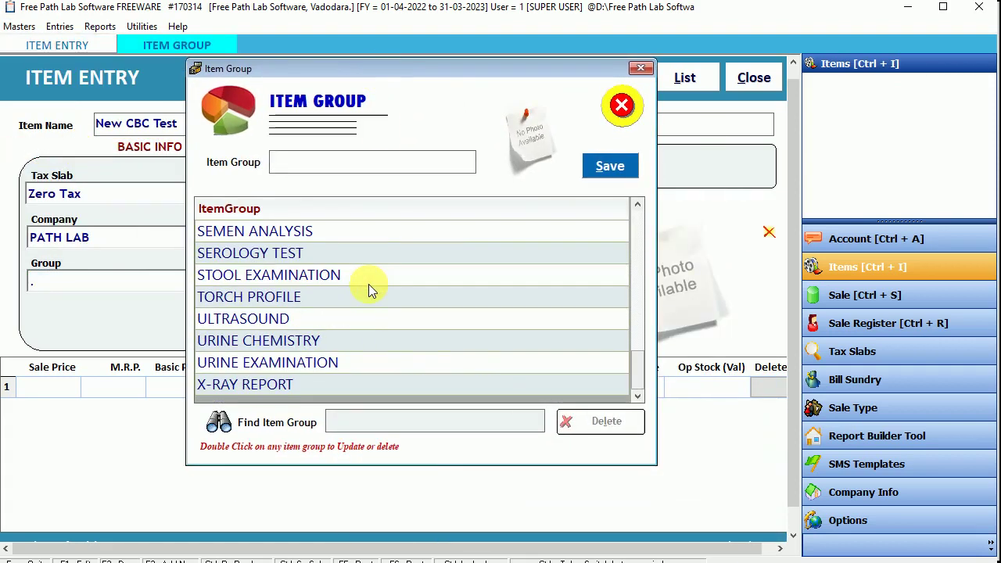
pyautogui.scroll(10, 369, 285)
pyautogui.click(621, 105)
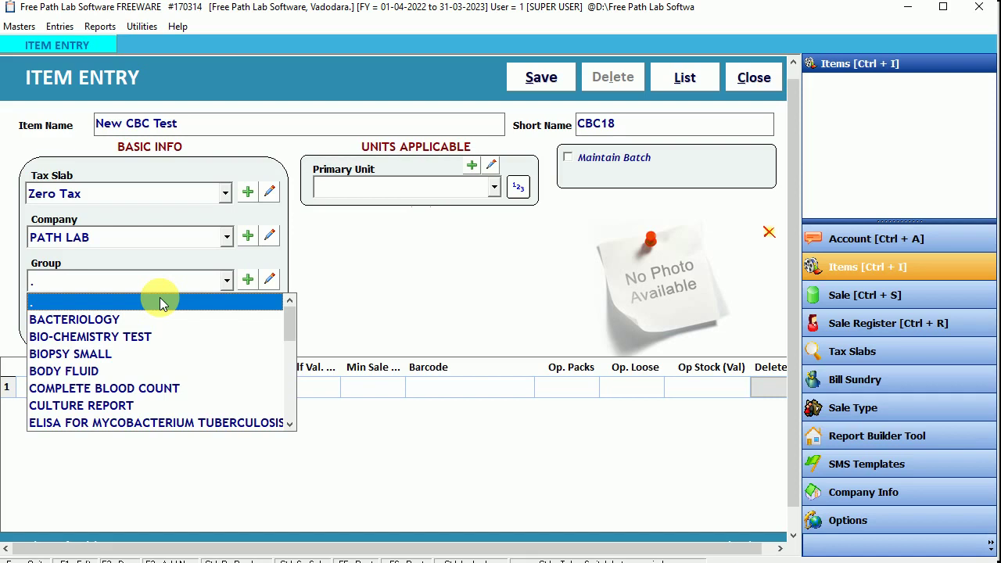
# Step: Set New CBC Test's Group to COMPLETE BLOOD COUNT and its Primary Unit to CELL/
pyautogui.write('c')
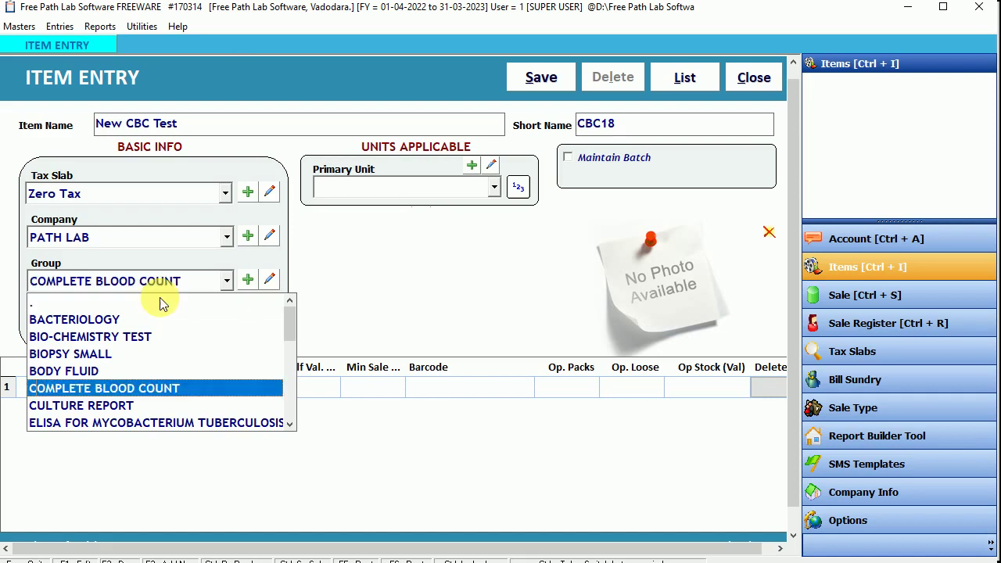
pyautogui.press('Return')
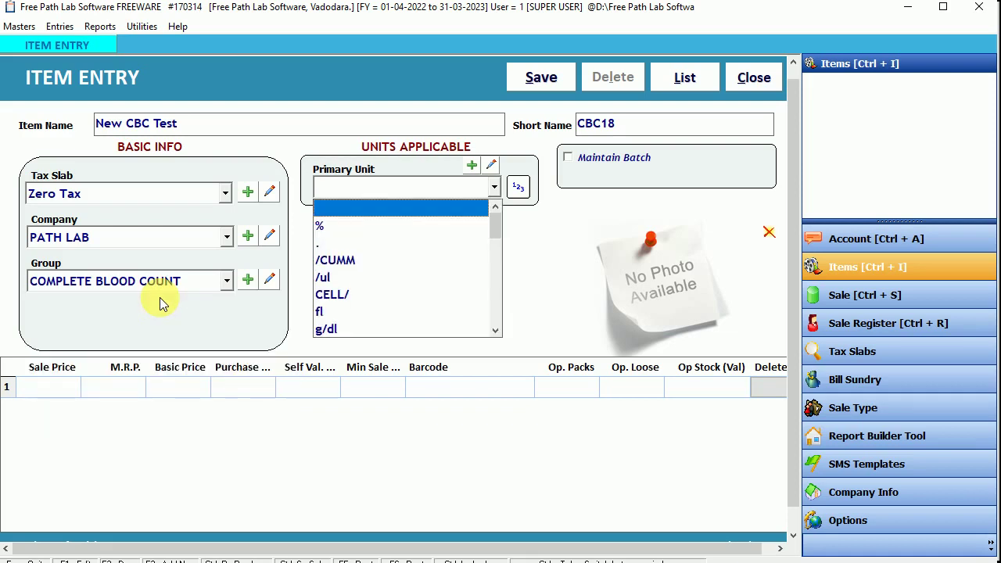
pyautogui.scroll(-1, 360, 263)
pyautogui.scroll(-8, 360, 263)
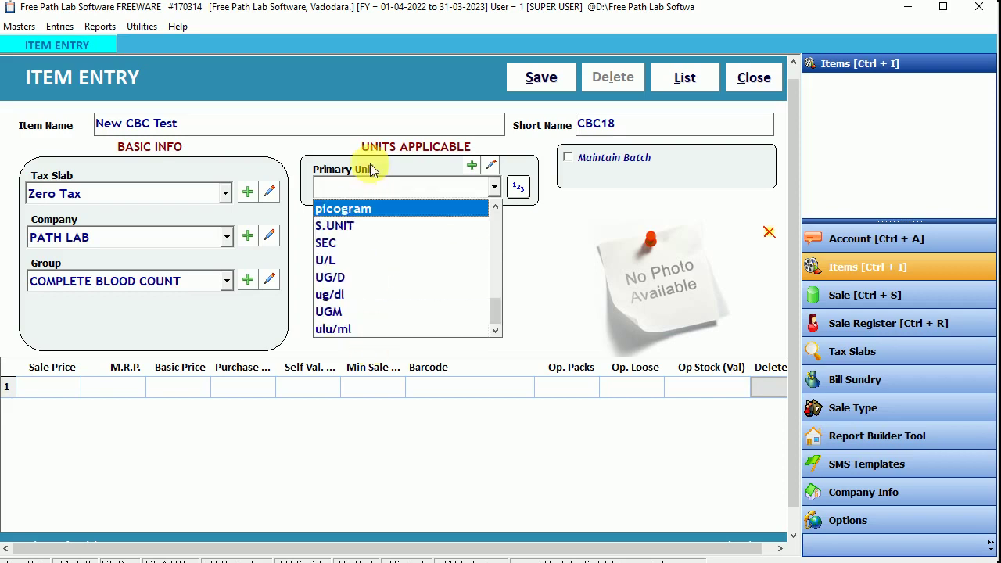
pyautogui.scroll(8, 373, 318)
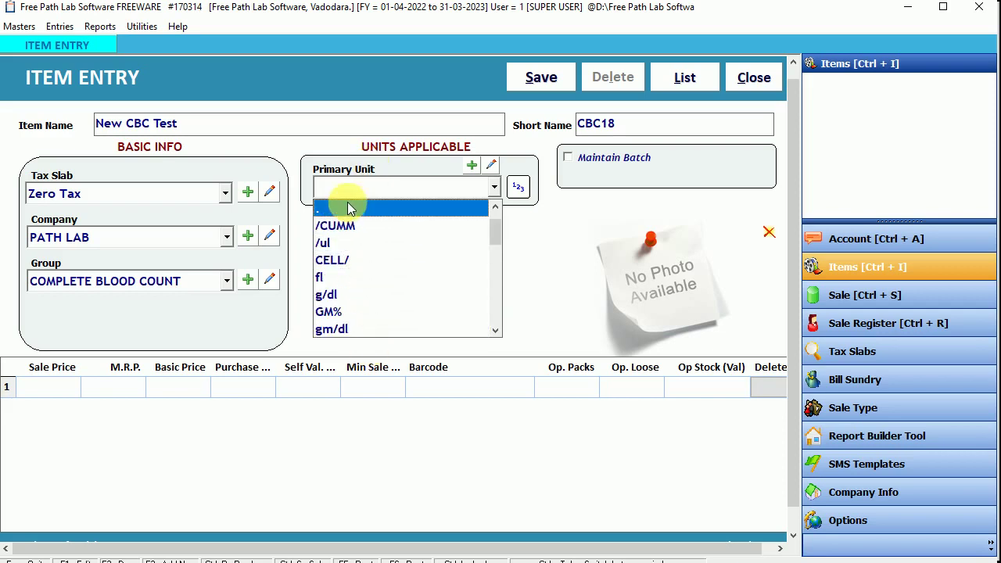
pyautogui.click(351, 259)
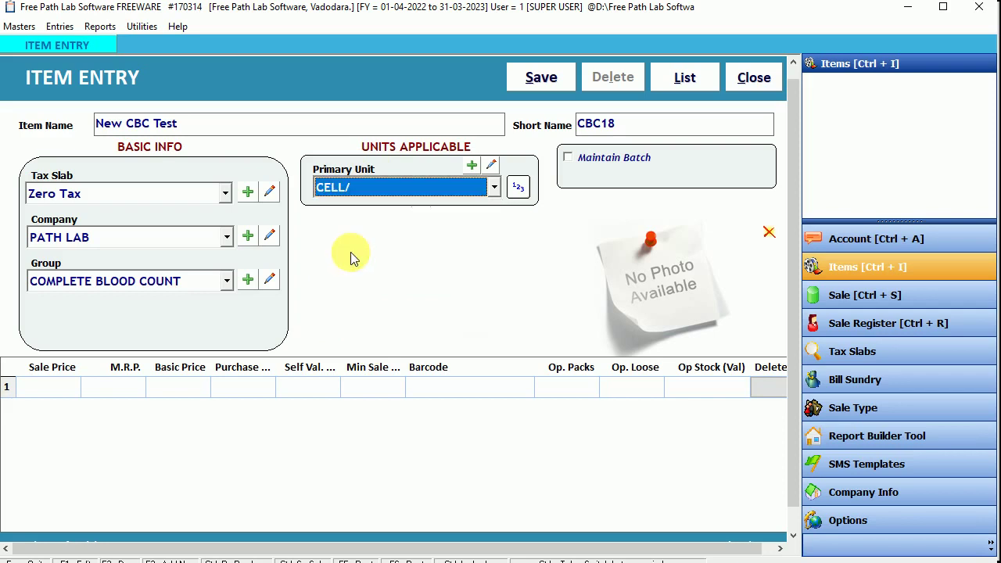
# Step: View the Create Unit form, load the PG unit, and close it unchanged
pyautogui.click(472, 165)
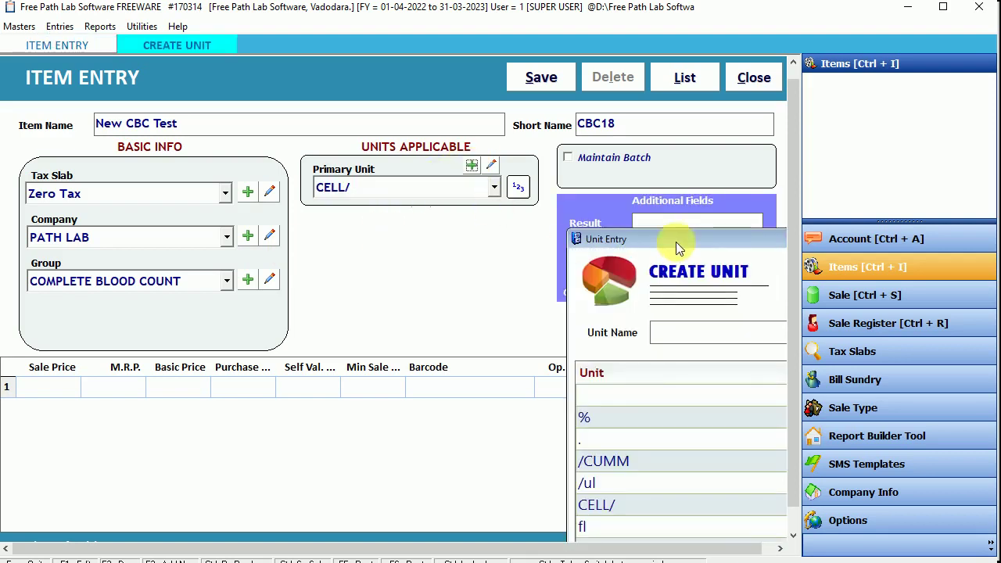
pyautogui.moveTo(672, 239); pyautogui.dragTo(357, 114)
pyautogui.moveTo(594, 267); pyautogui.dragTo(599, 395)
pyautogui.doubleClick(350, 356)
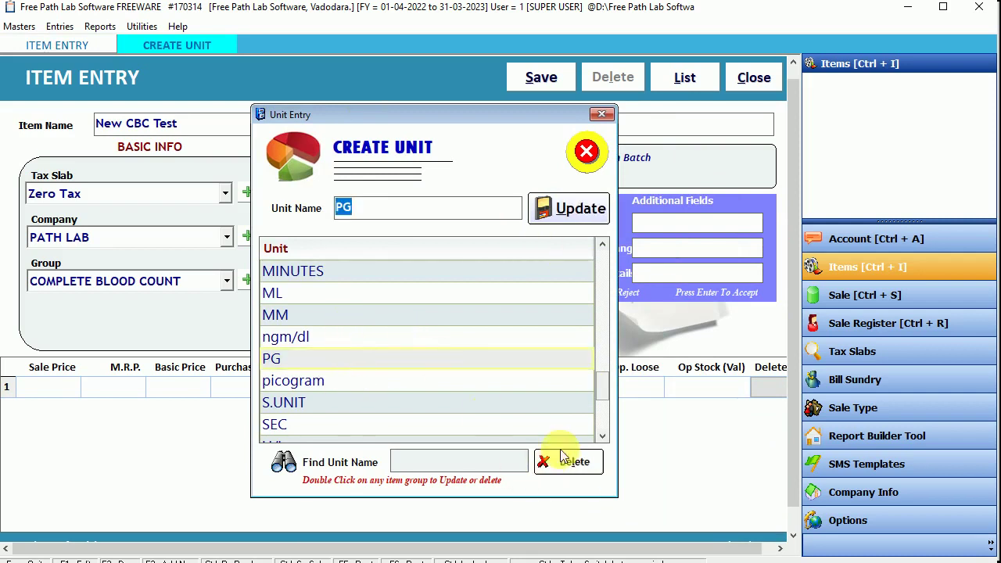
pyautogui.click(587, 151)
# Step: Open the /CUMM unit in the editor and close it without saving the typed name
pyautogui.click(347, 257)
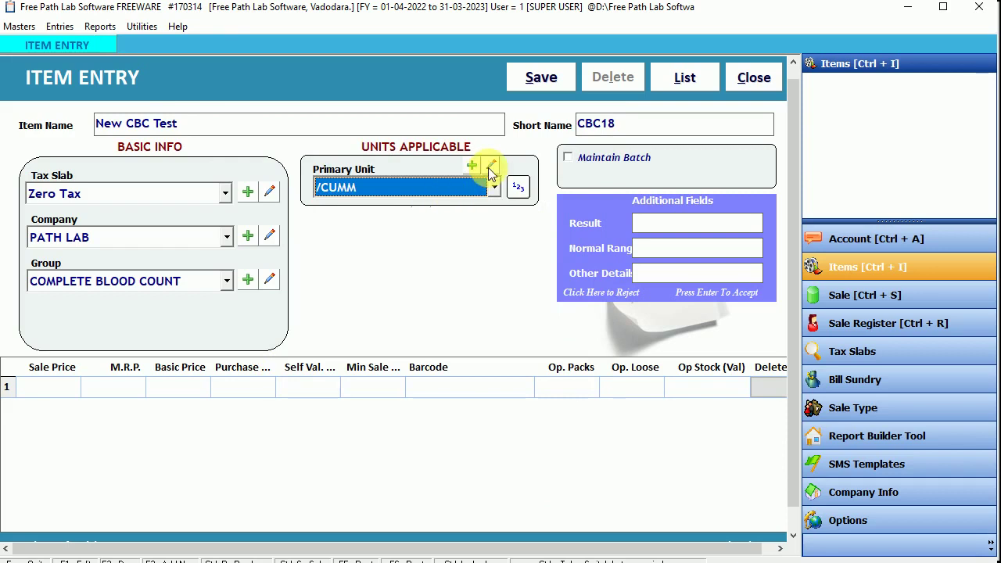
pyautogui.click(490, 165)
pyautogui.moveTo(678, 239); pyautogui.dragTo(408, 144)
pyautogui.click(445, 233)
pyautogui.write('sdfsdfsdf')
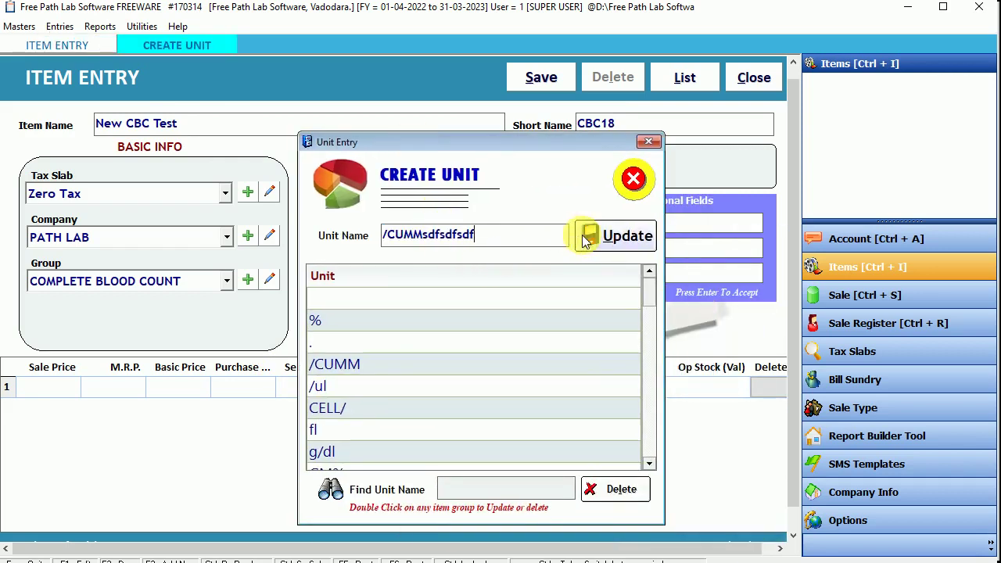
pyautogui.click(633, 179)
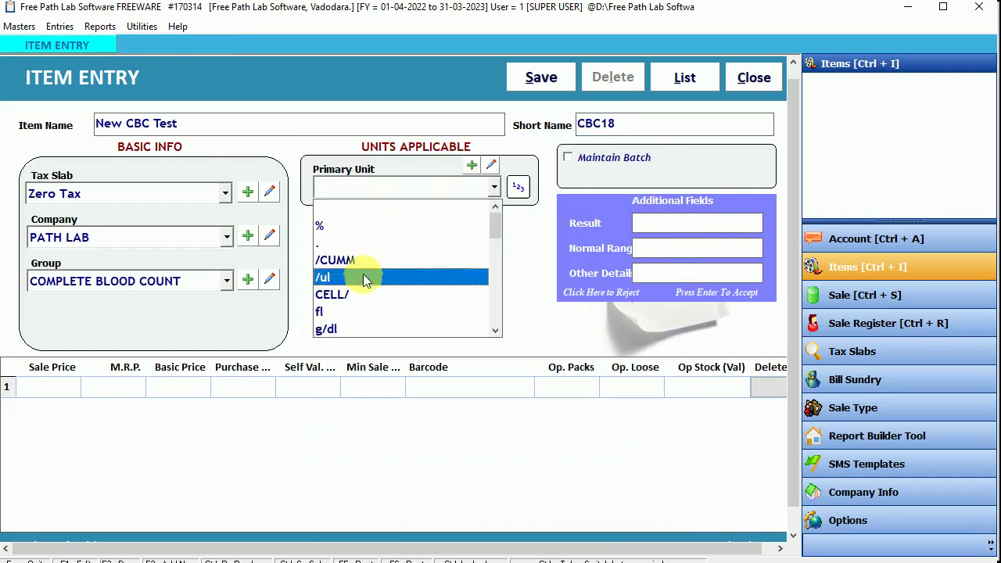
# Step: Reselect CELL/ as the primary unit and move past the field
pyautogui.scroll(-1, 362, 278)
pyautogui.click(355, 245)
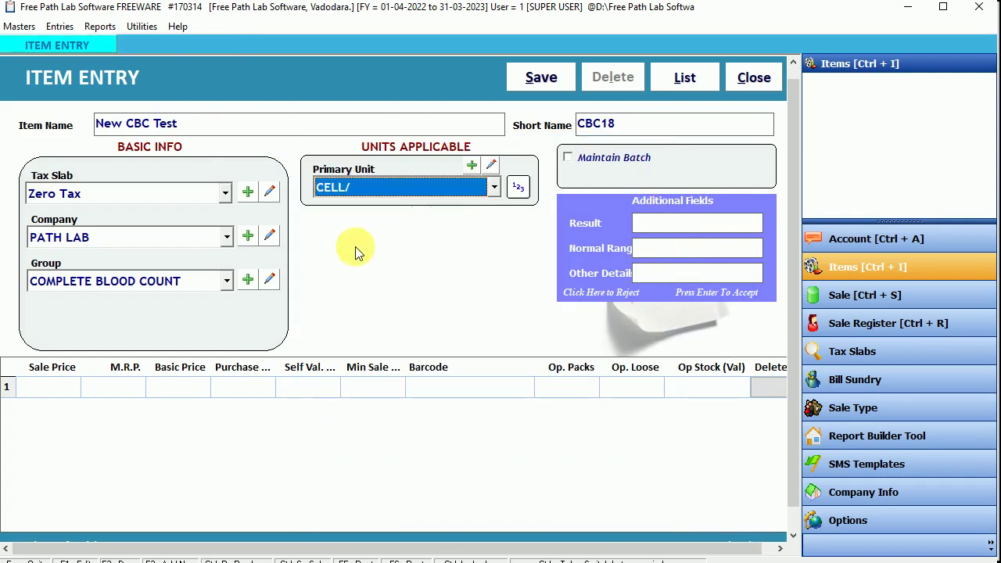
pyautogui.press('Tab')
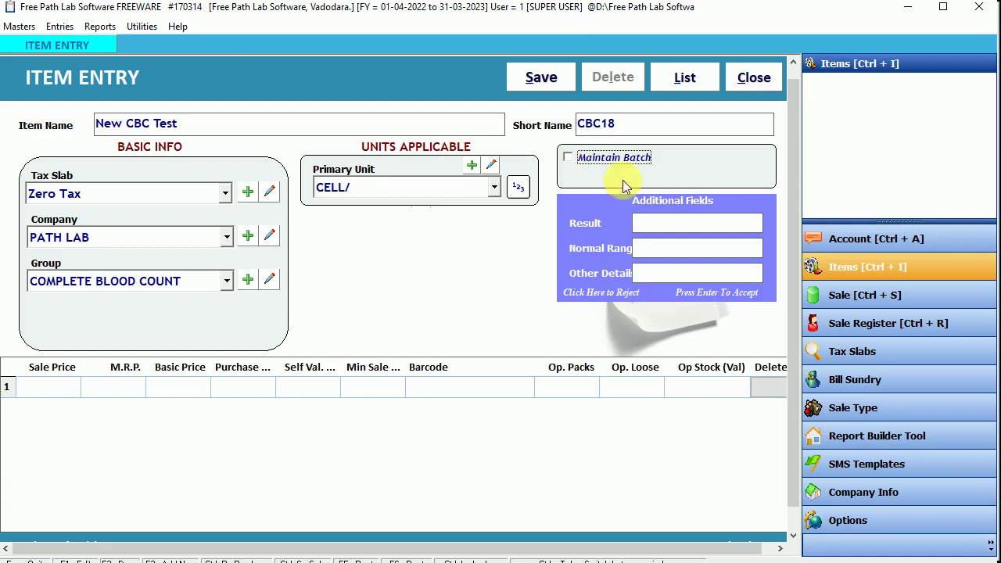
# Step: Enter normal range 'M:5000 to 7000, F:4000 to 8000' and note 'Extra Details about test'
pyautogui.press('Tab')
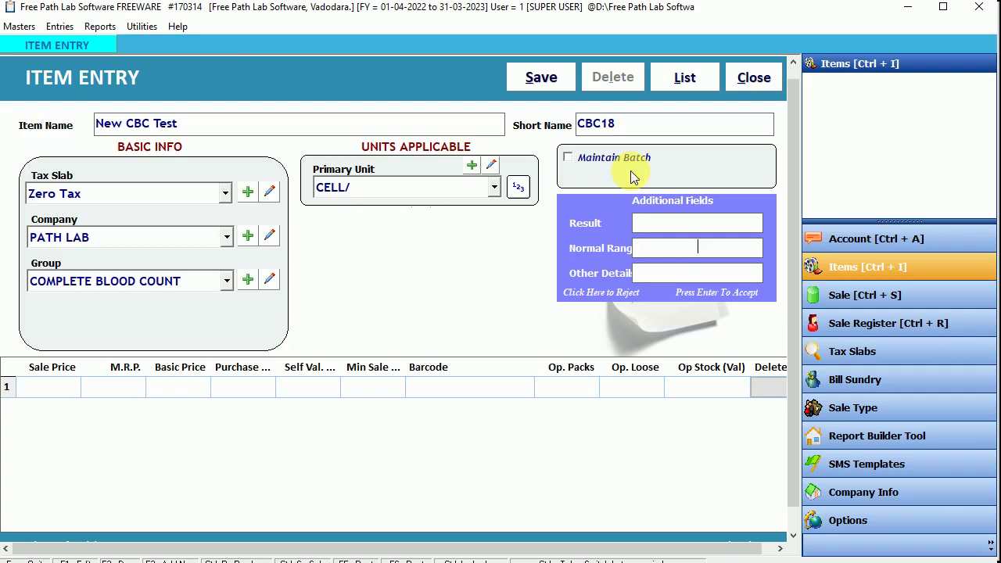
pyautogui.write('5000')
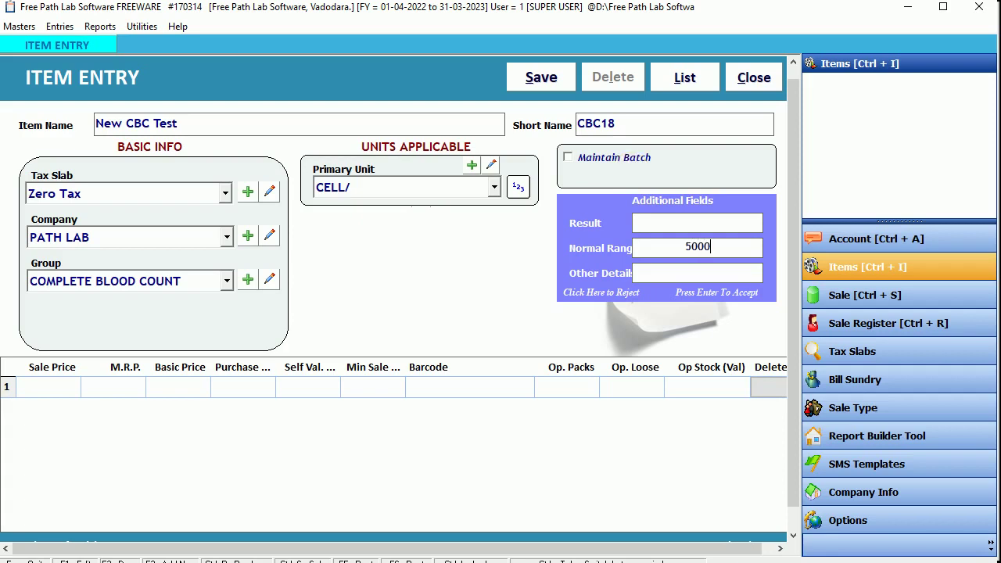
pyautogui.write(' to 7')
pyautogui.write('000')
pyautogui.write('M')
pyautogui.write(':')
pyautogui.press('End')
pyautogui.write(', F:')
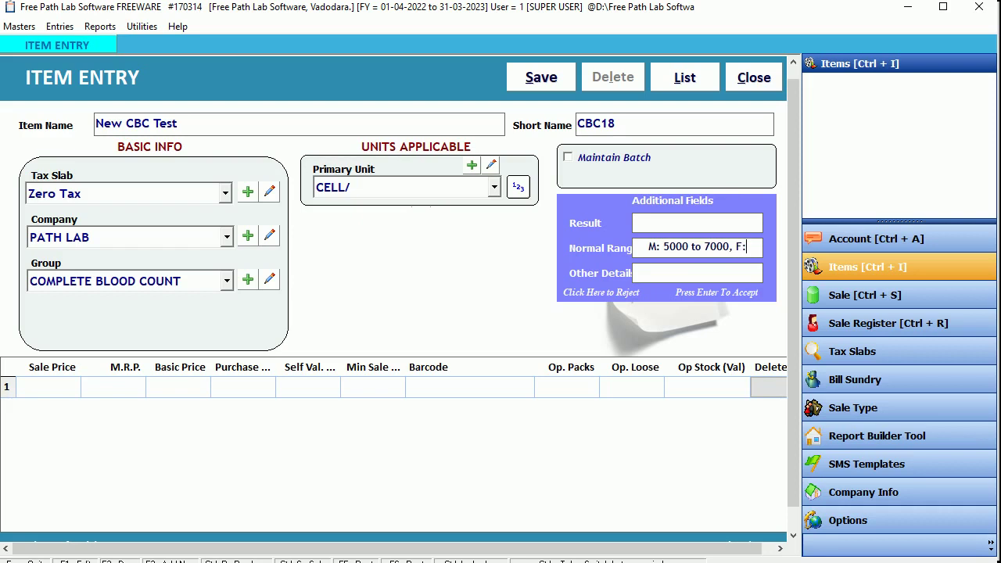
pyautogui.write('4')
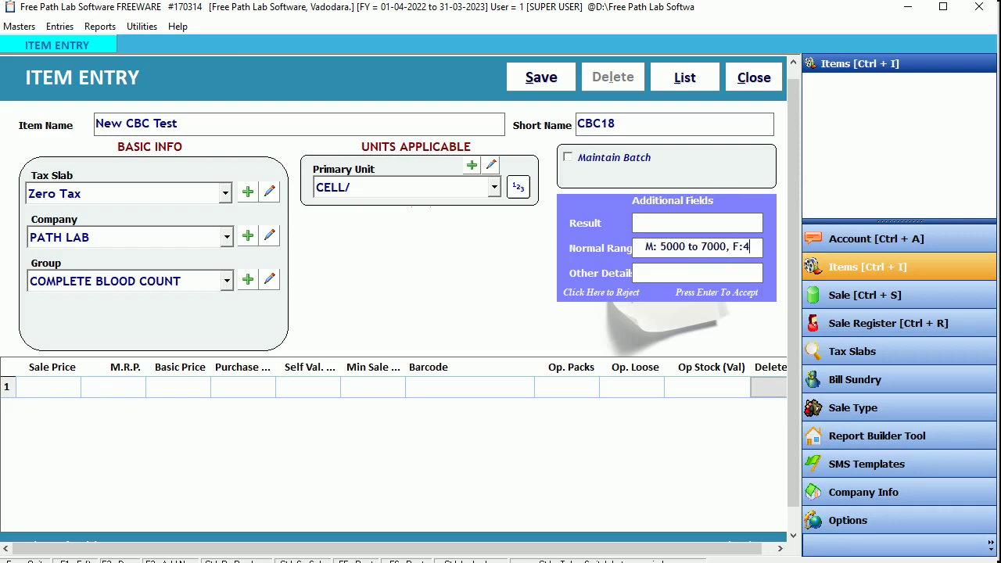
pyautogui.write('000 to')
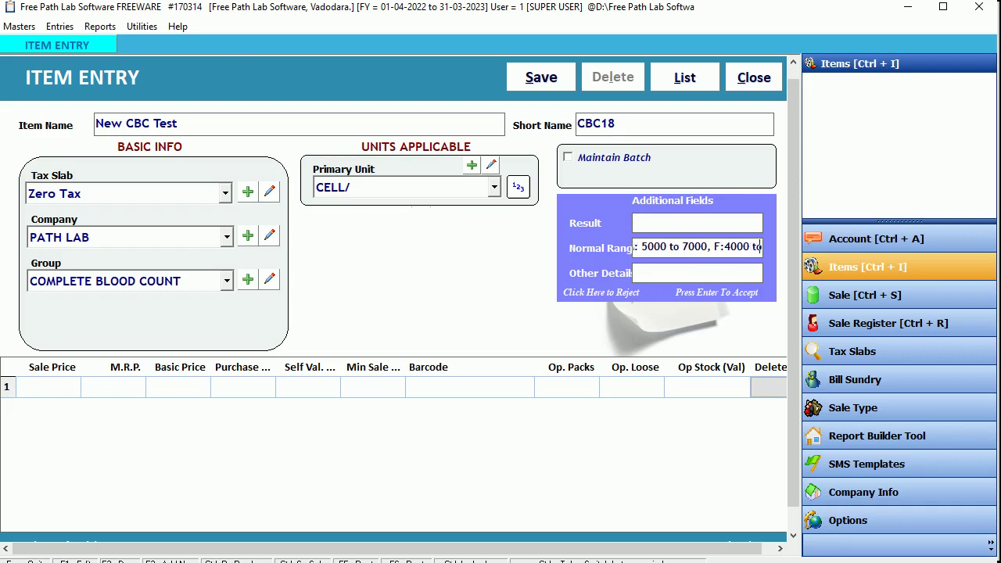
pyautogui.write(' 8000')
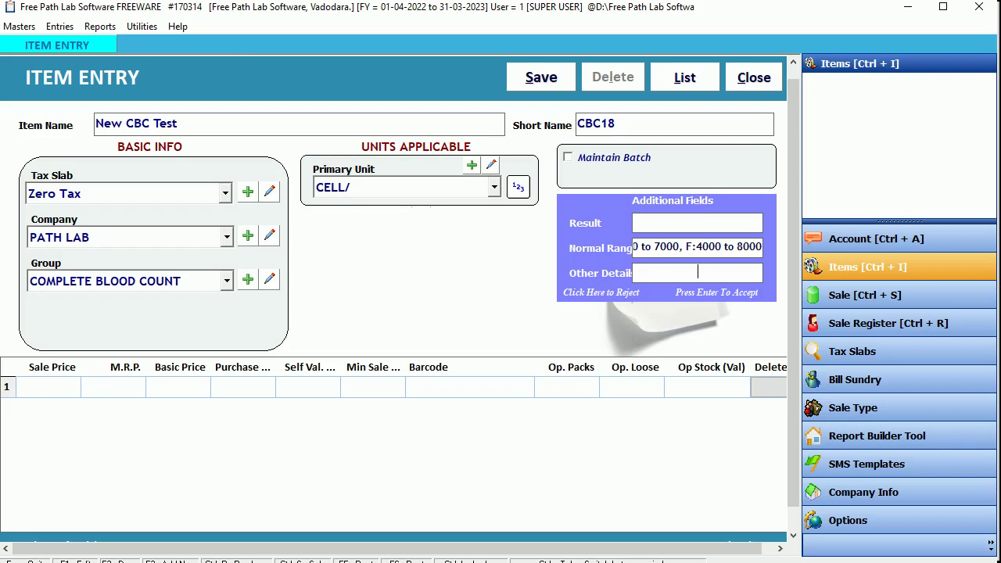
pyautogui.write('Extra Details about te')
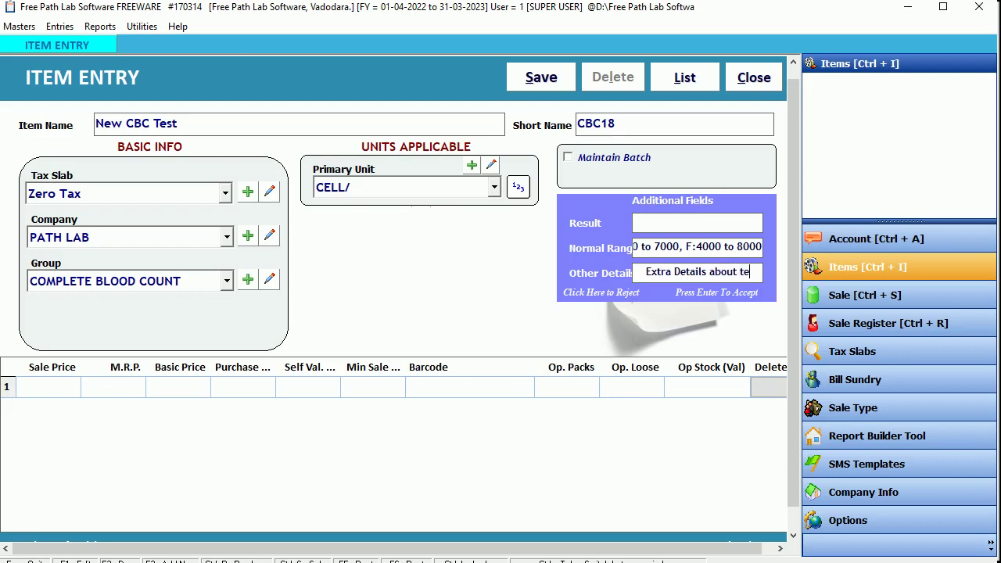
pyautogui.write('st')
pyautogui.press('Return')
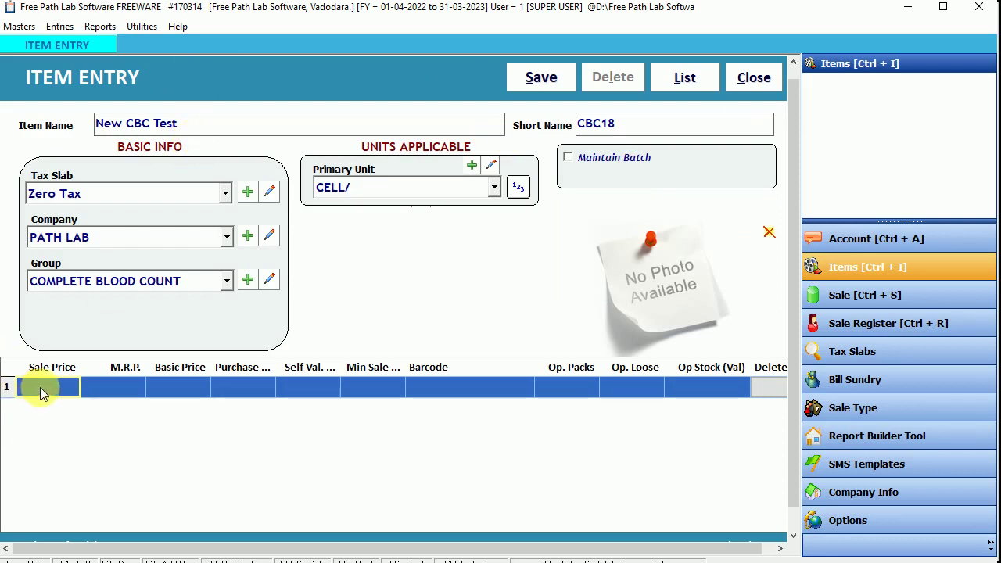
# Step: Enter a 65 sale price in row 1 and save New CBC Test, dismissing the confirmation
pyautogui.click(46, 389)
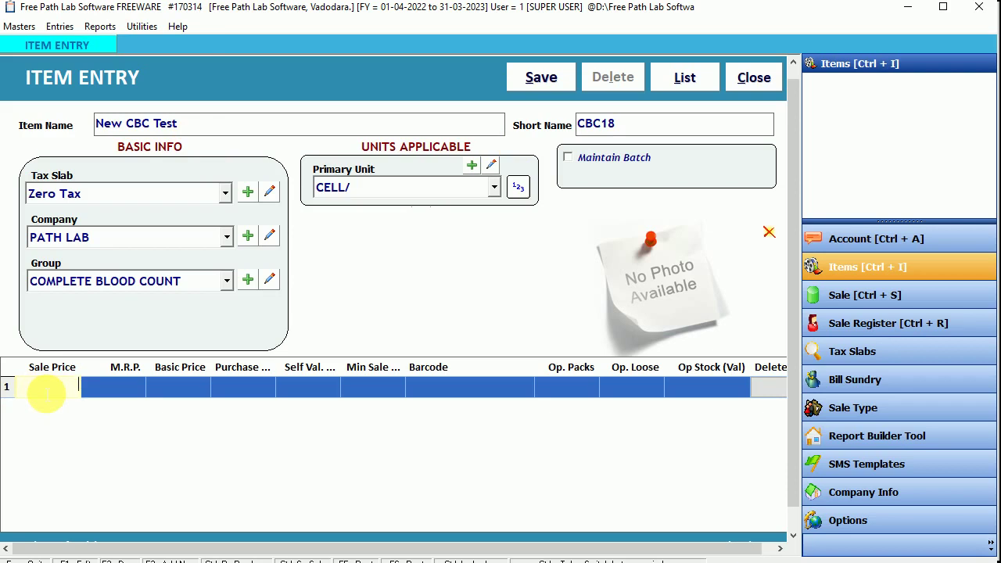
pyautogui.write('65')
pyautogui.press('Return')
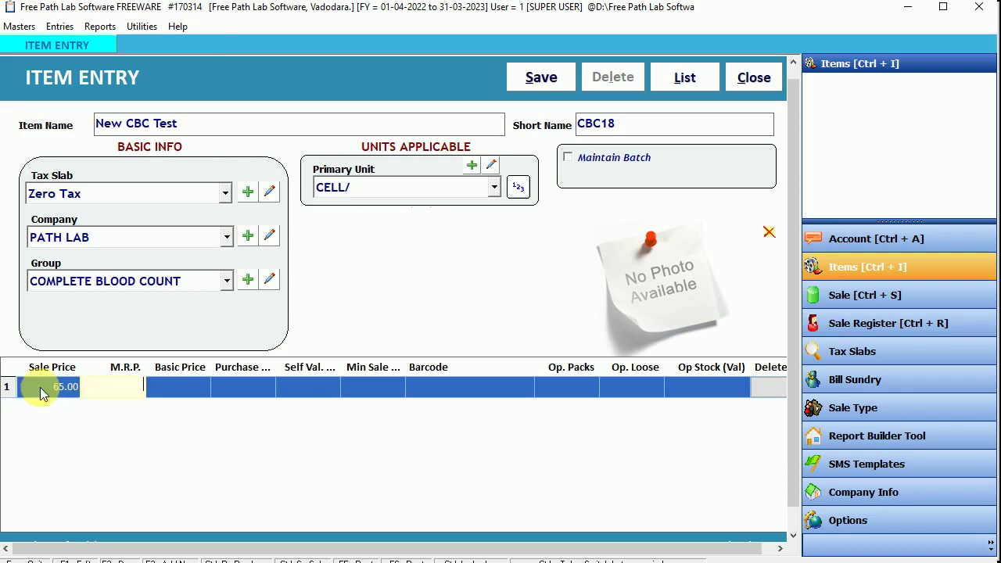
pyautogui.click(543, 79)
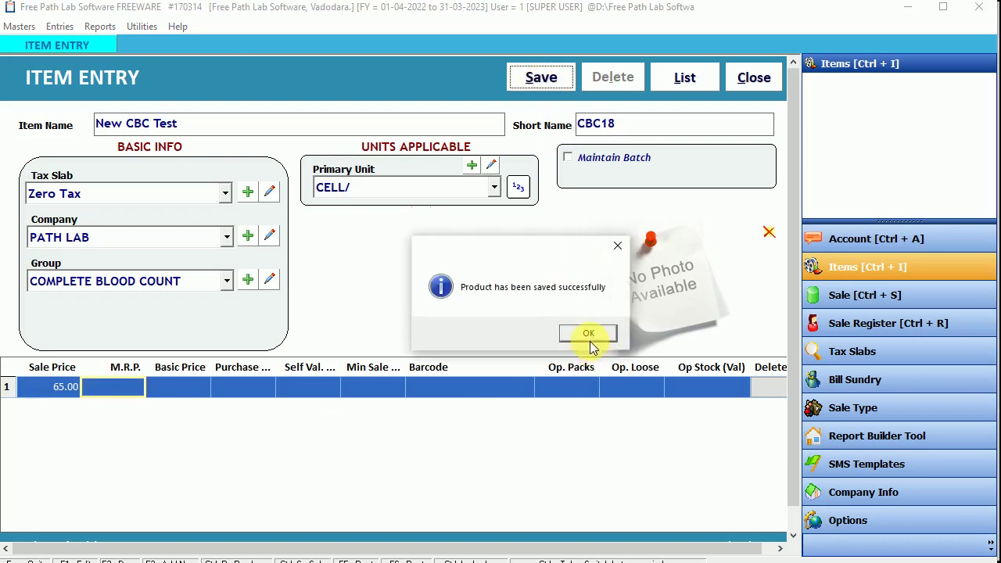
pyautogui.click(589, 340)
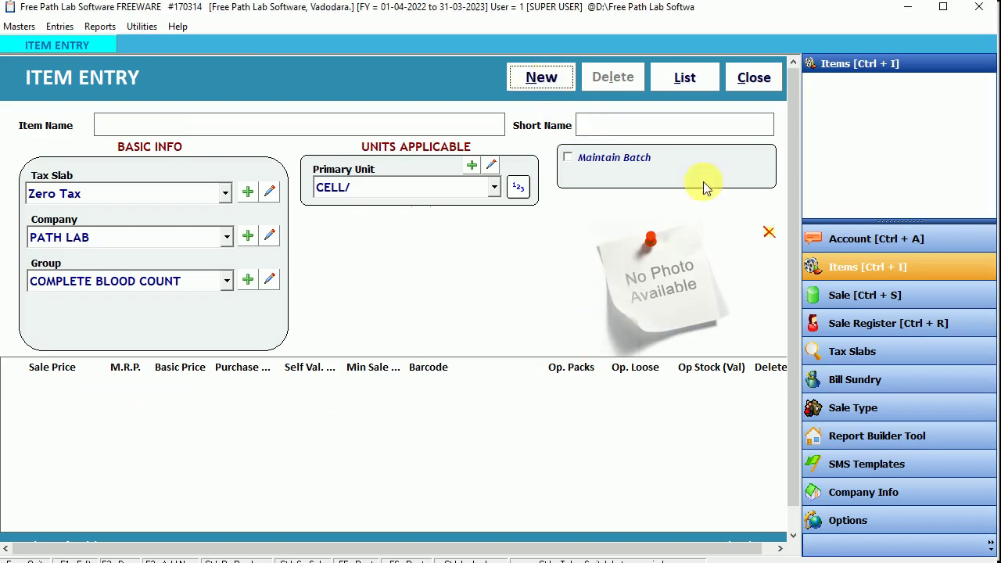
# Step: Filter the List of Items by ItemGroupName 'co' and check the New CBC Test row
pyautogui.click(755, 79)
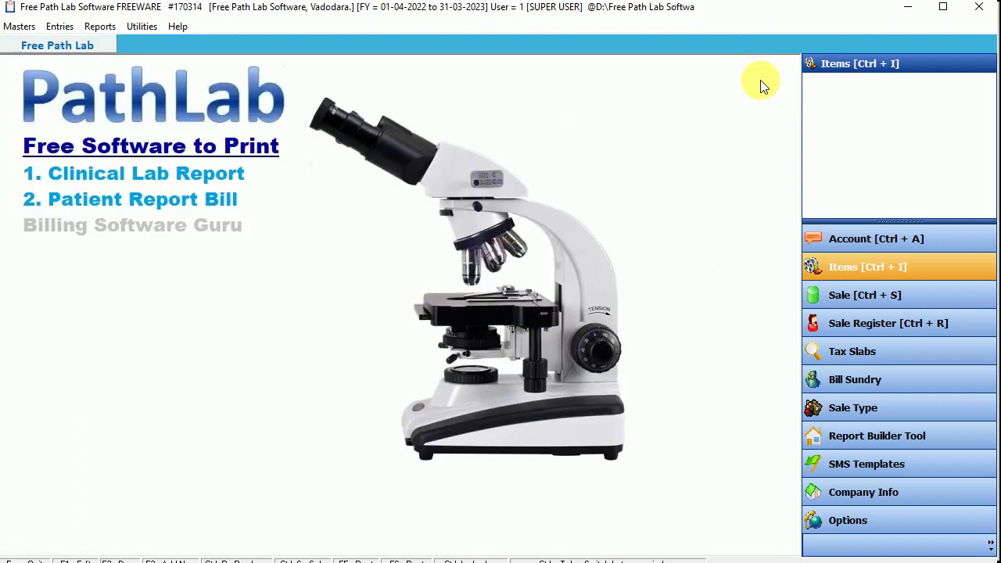
pyautogui.click(817, 264)
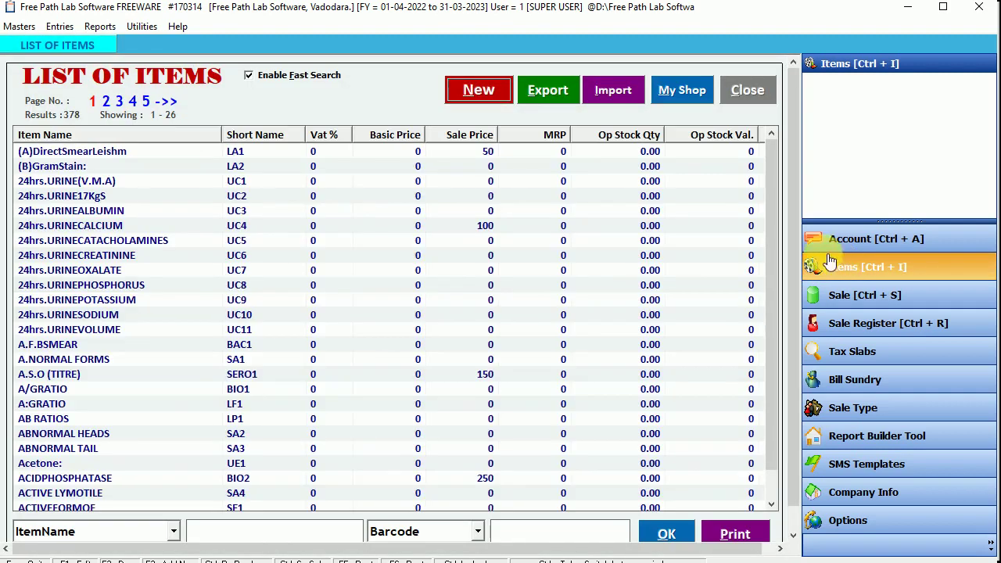
pyautogui.click(171, 531)
pyautogui.click(231, 538)
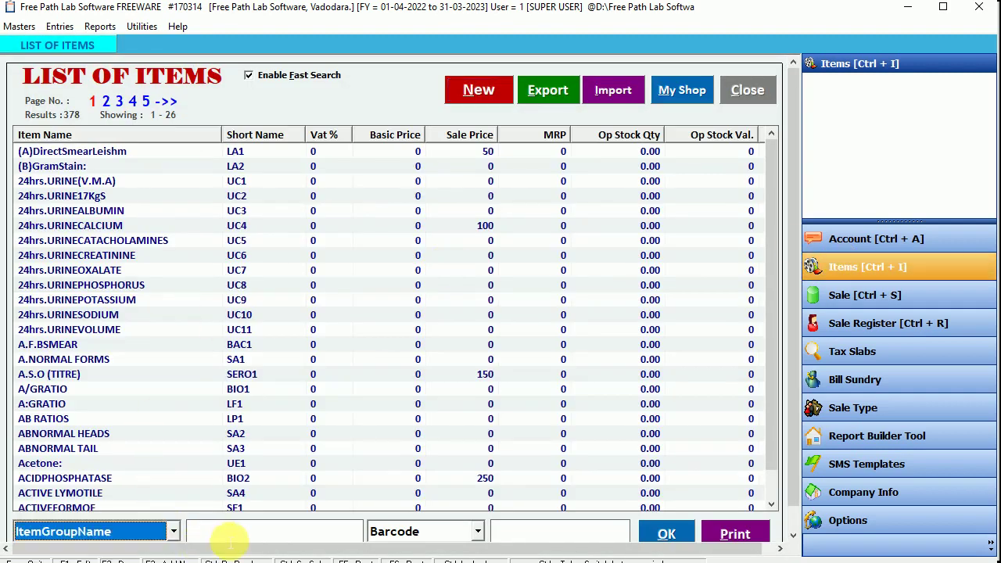
pyautogui.write('com')
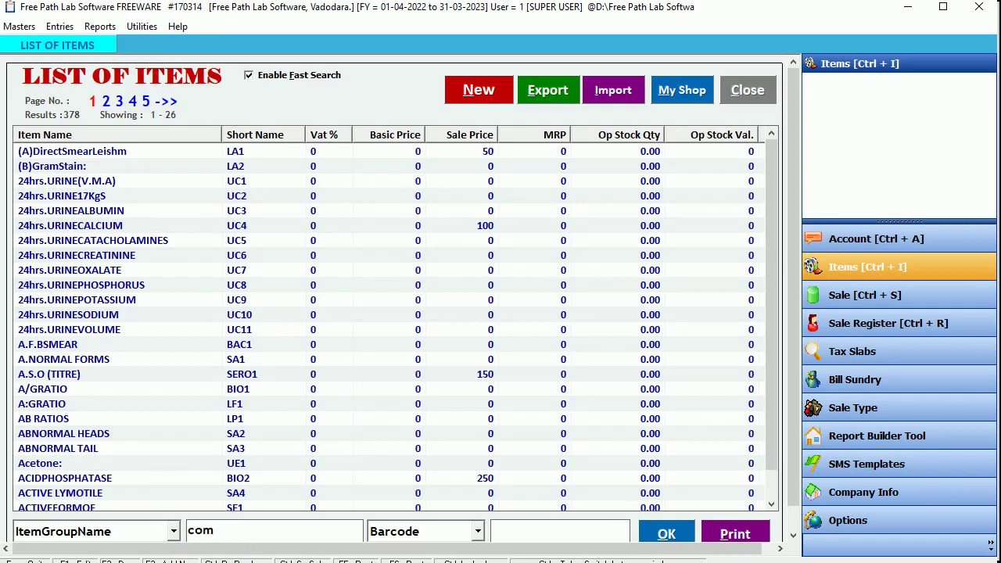
pyautogui.click(667, 533)
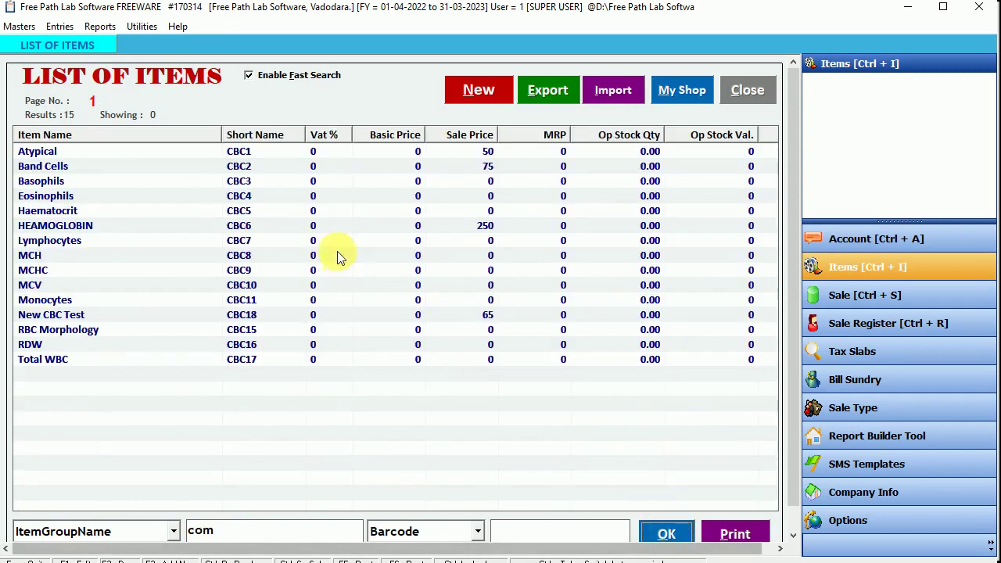
pyautogui.click(124, 360)
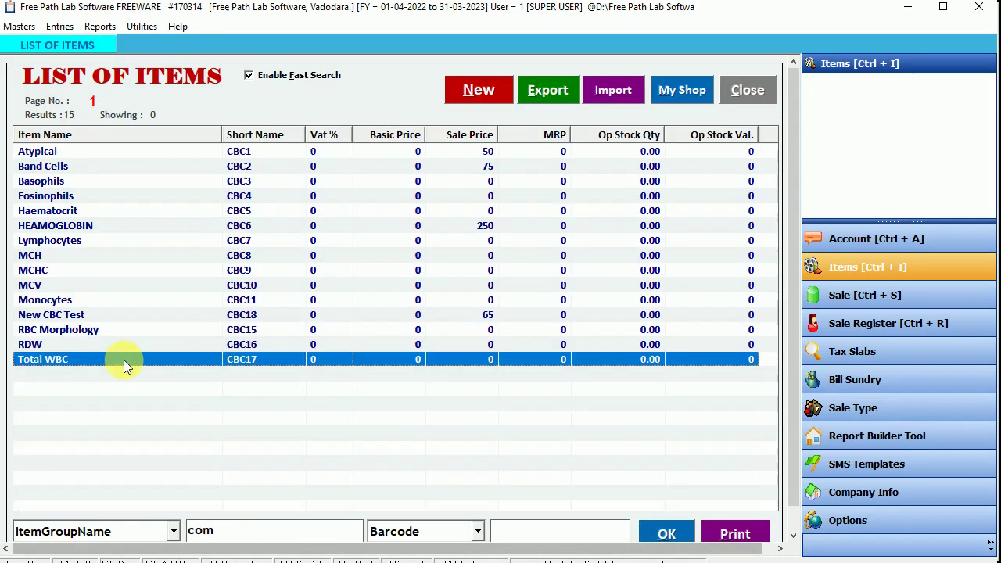
pyautogui.click(66, 316)
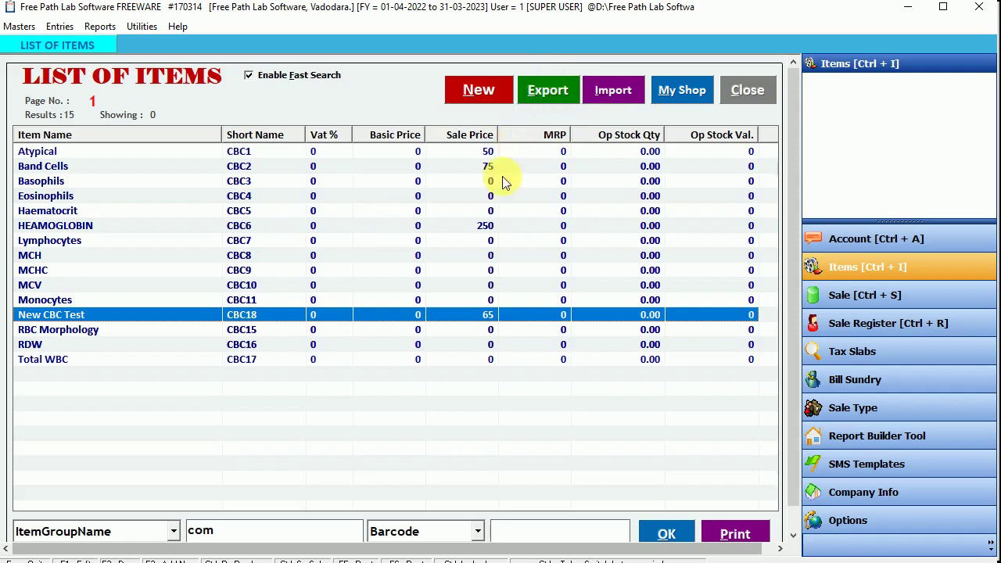
# Step: Clear the group search to restore all 378 items and start the Excel export
pyautogui.click(244, 532)
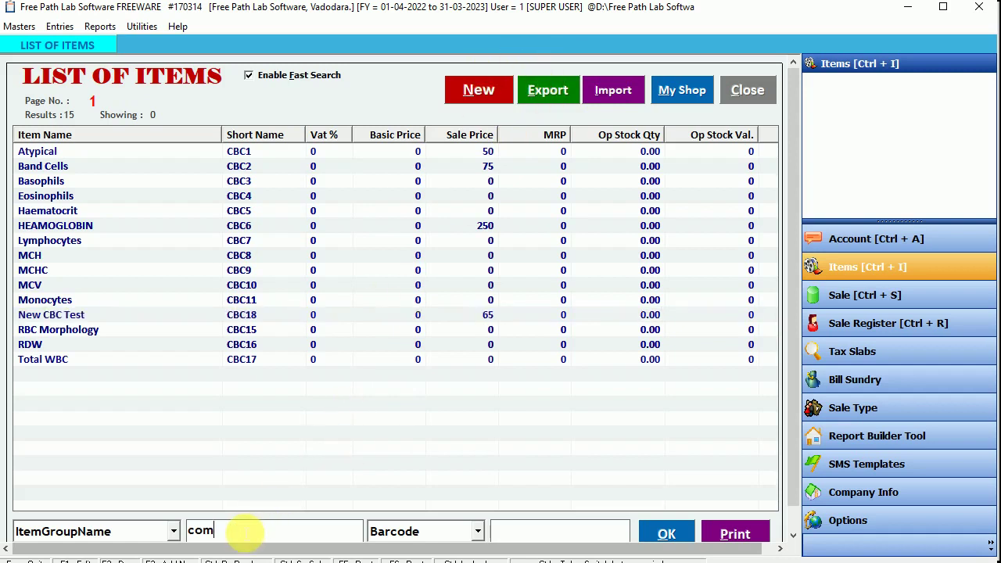
pyautogui.press('BackSpace')
pyautogui.press('BackSpace')
pyautogui.click(665, 533)
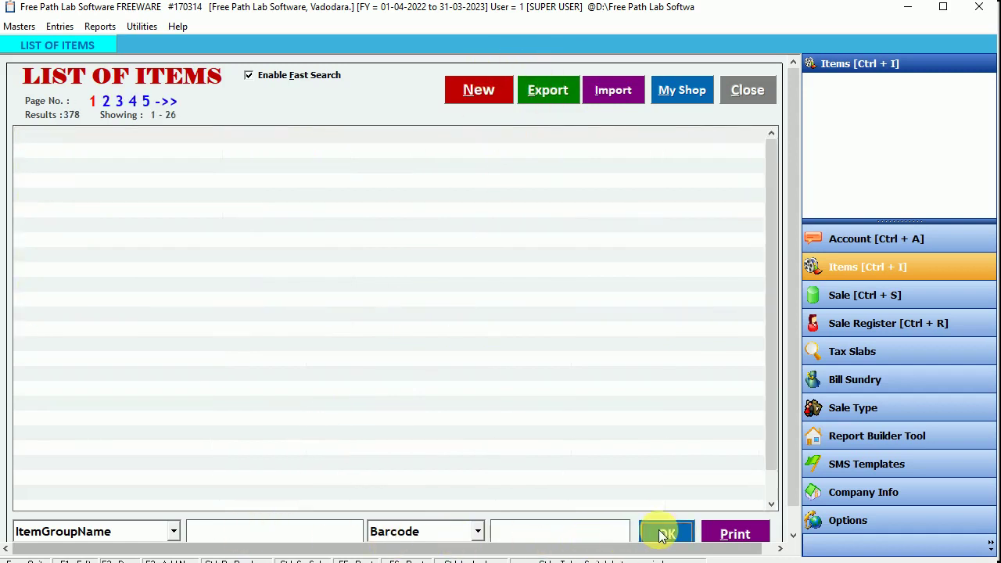
pyautogui.click(545, 89)
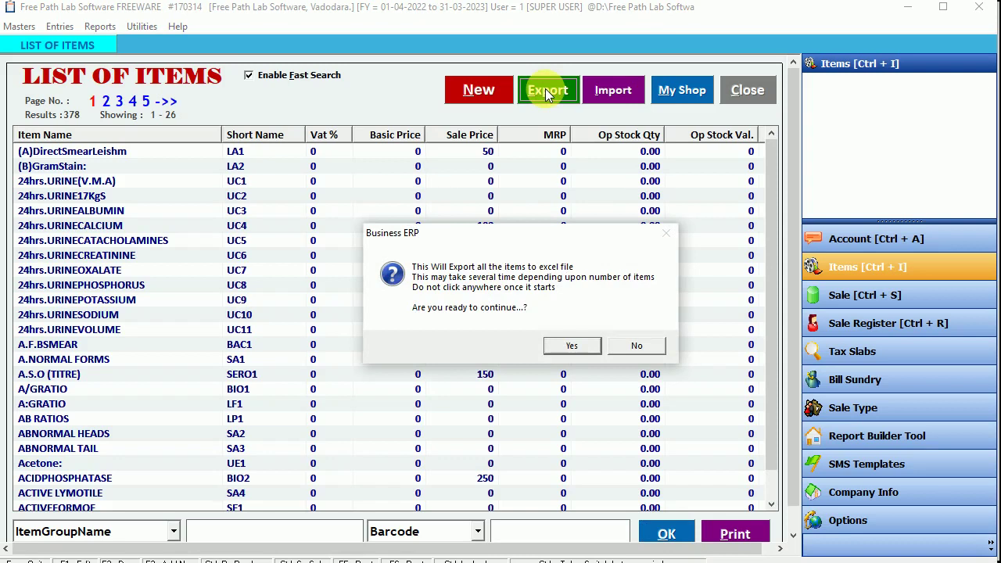
# Step: Confirm the export and browse the exported Book1 sheet of lab items
pyautogui.click(567, 345)
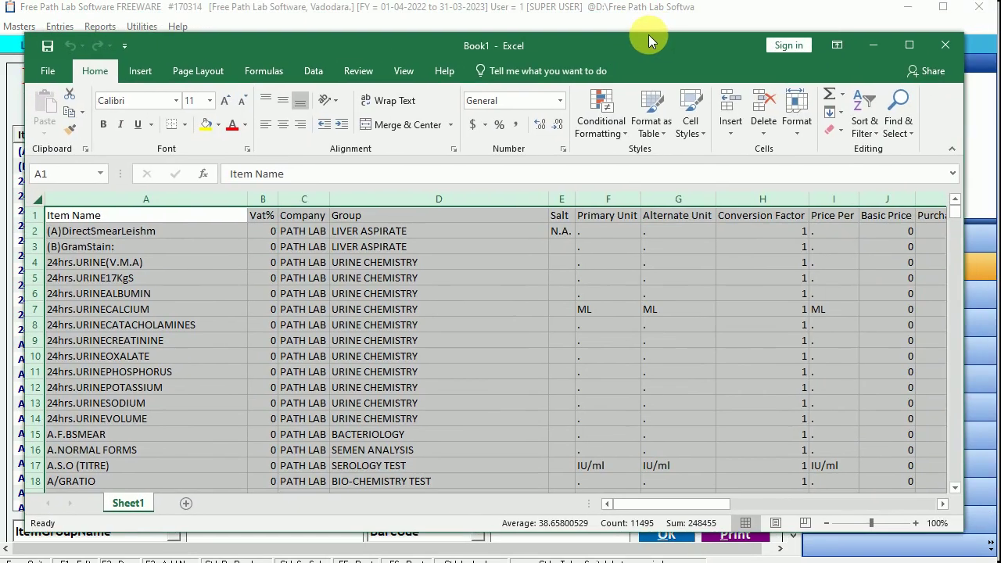
pyautogui.click(116, 293)
pyautogui.scroll(-16, 118, 295)
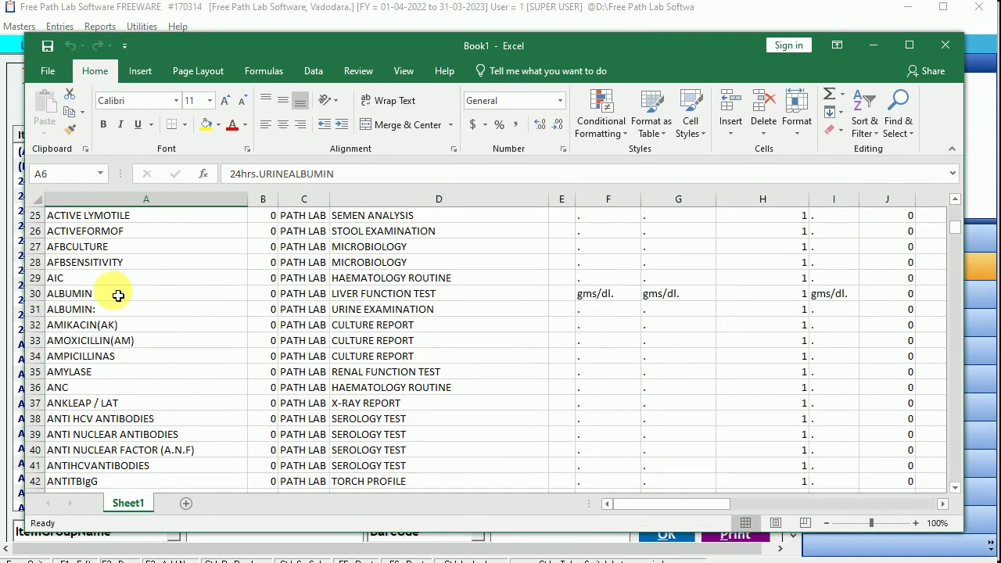
pyautogui.scroll(-20, 118, 295)
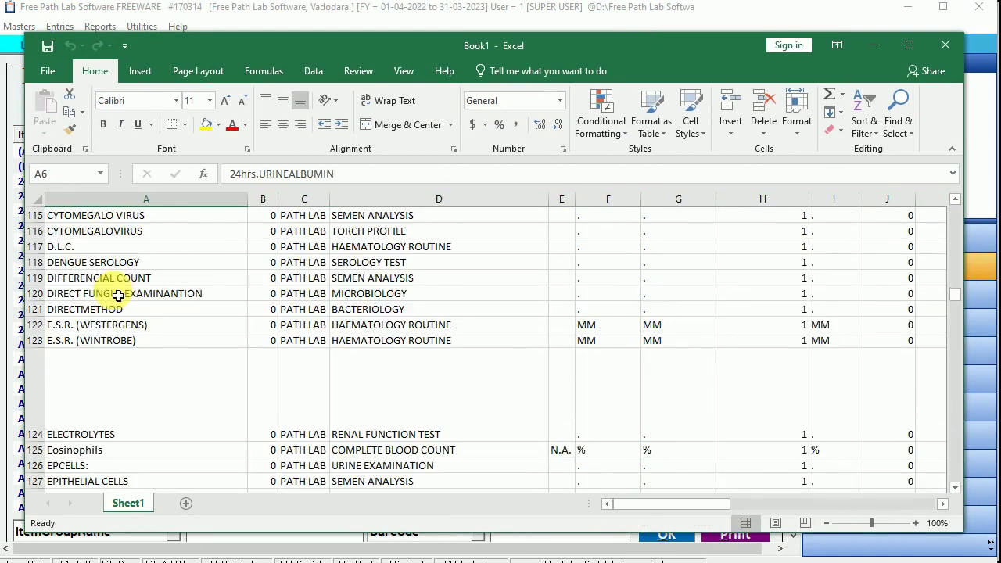
pyautogui.scroll(-7, 118, 295)
pyautogui.scroll(20, 116, 294)
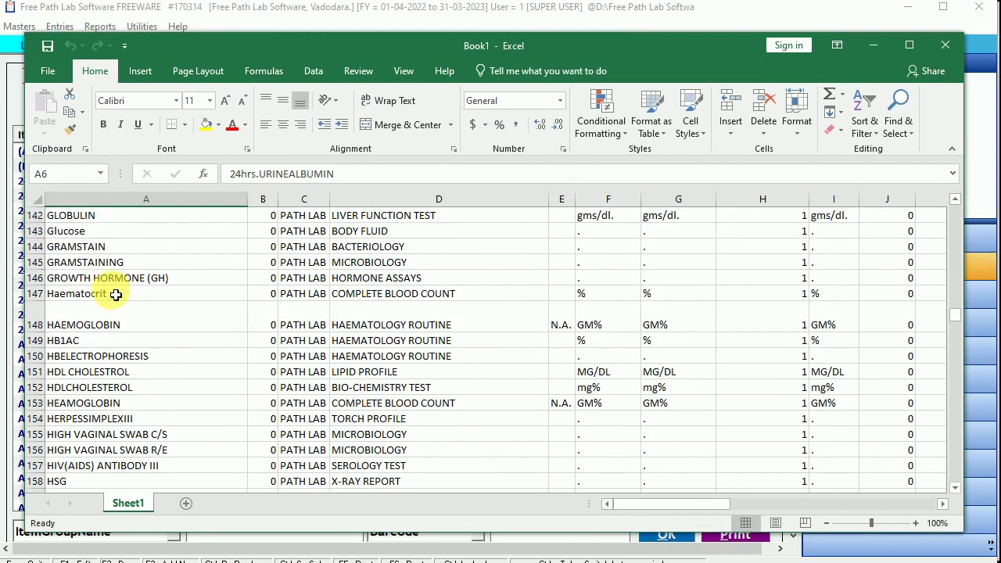
pyautogui.scroll(20, 114, 293)
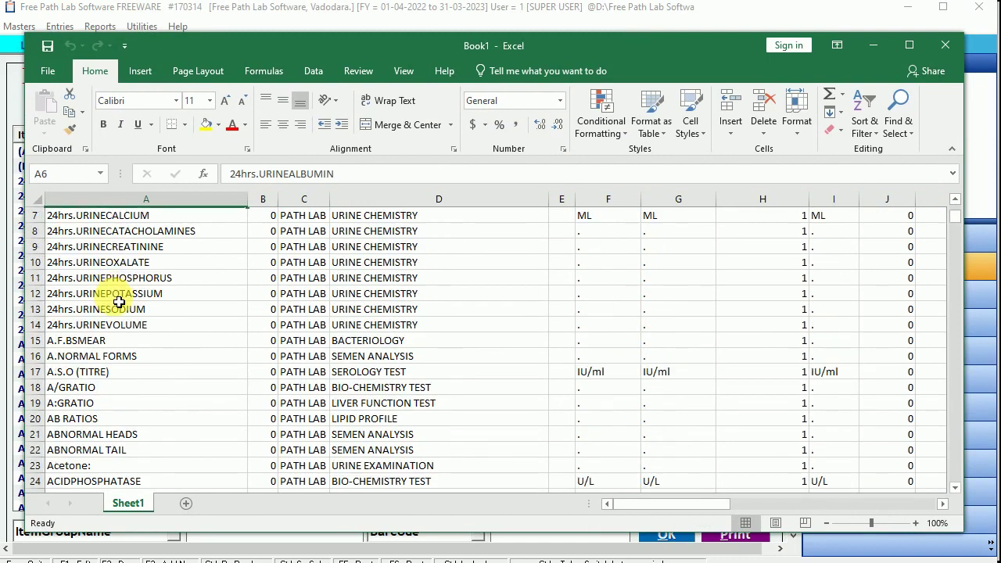
pyautogui.click(262, 246)
pyautogui.click(367, 263)
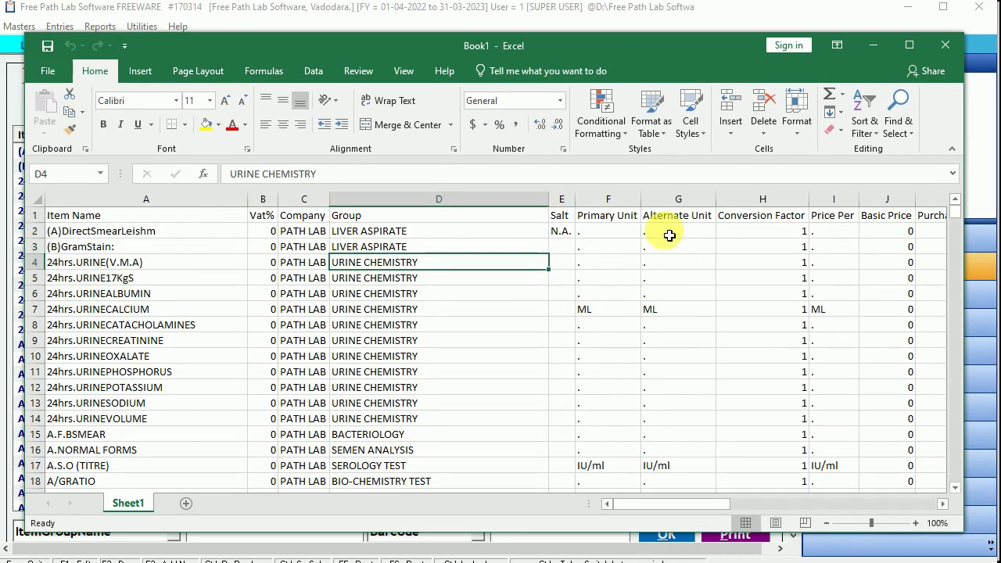
pyautogui.moveTo(756, 48); pyautogui.dragTo(799, 34)
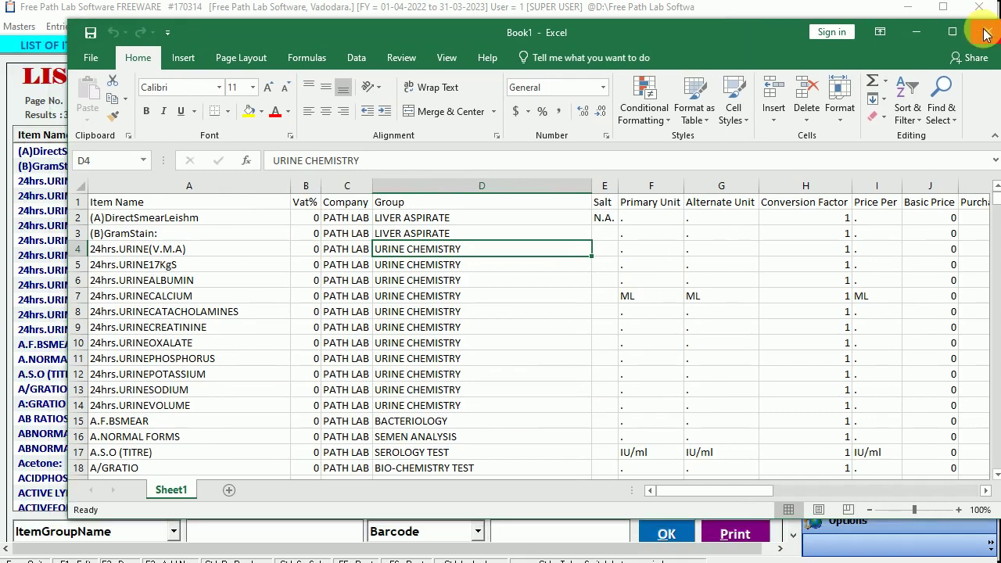
# Step: Close the exported workbook without saving and open the A.F.BSMEAR item
pyautogui.click(986, 33)
pyautogui.click(519, 299)
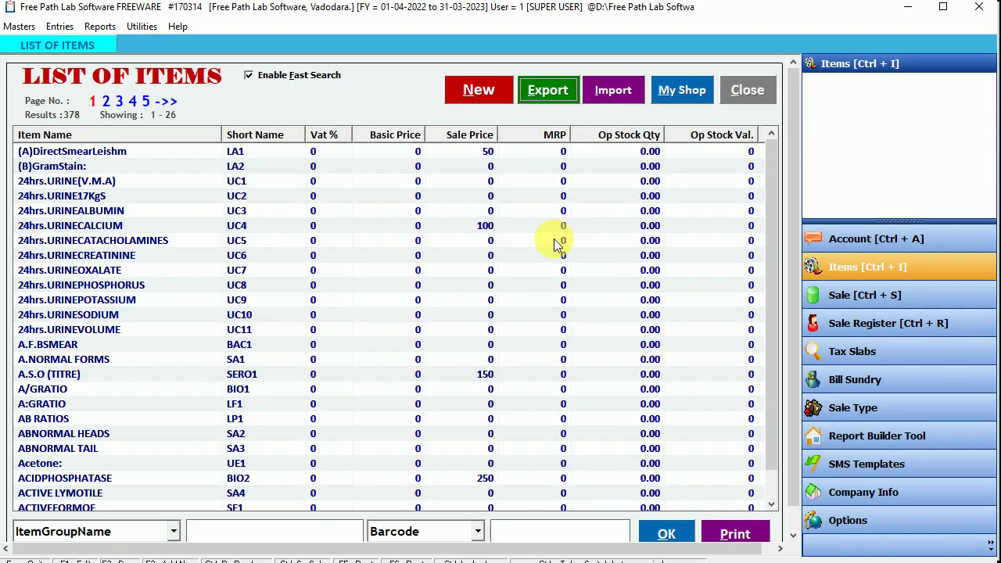
pyautogui.doubleClick(77, 344)
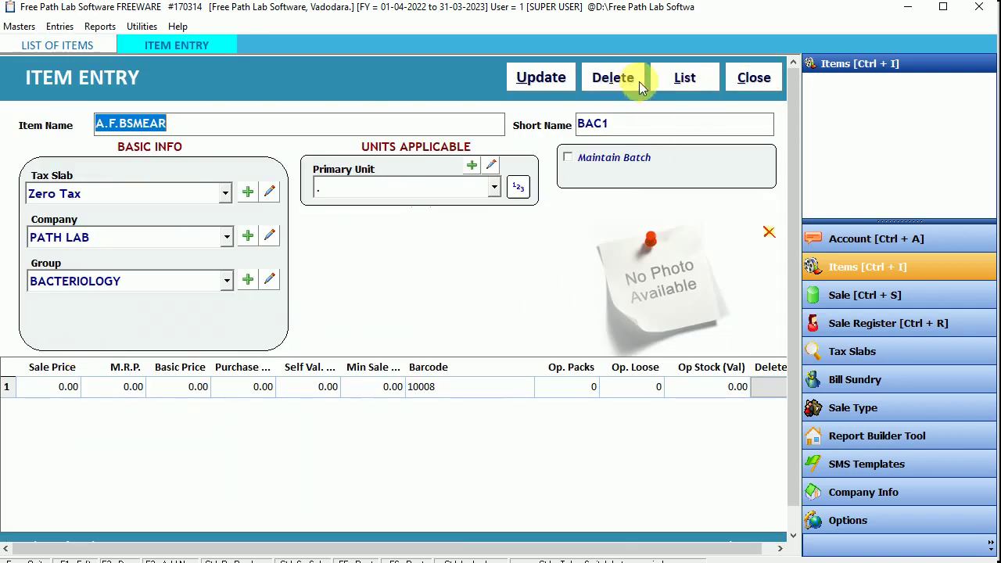
# Step: Cancel the A.F.BSMEAR entry and return to the List of Items
pyautogui.click(747, 78)
pyautogui.click(512, 332)
pyautogui.click(752, 80)
# Step: Look over the Excel import utility without choosing a file, then minimize Free Path Lab
pyautogui.click(613, 92)
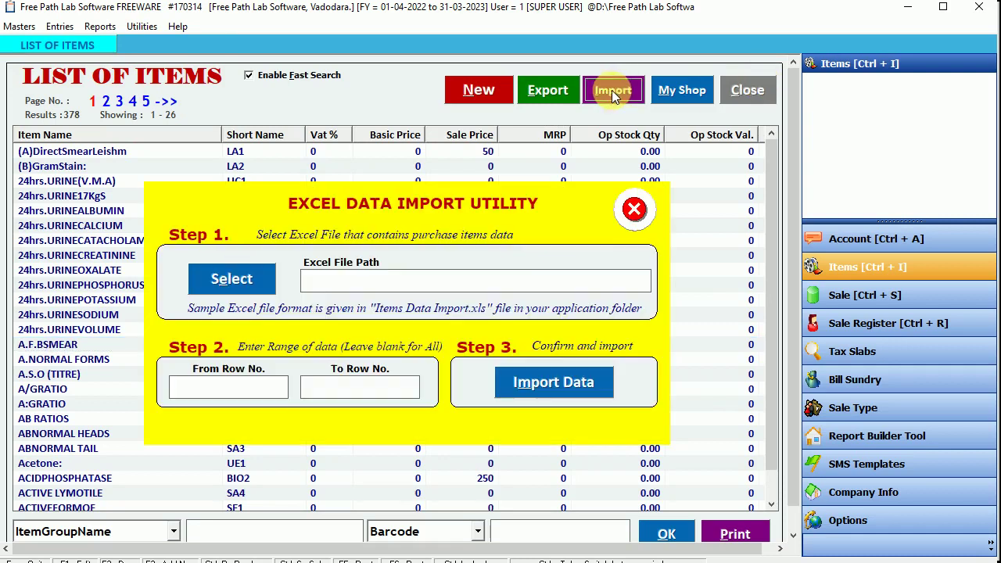
pyautogui.click(232, 279)
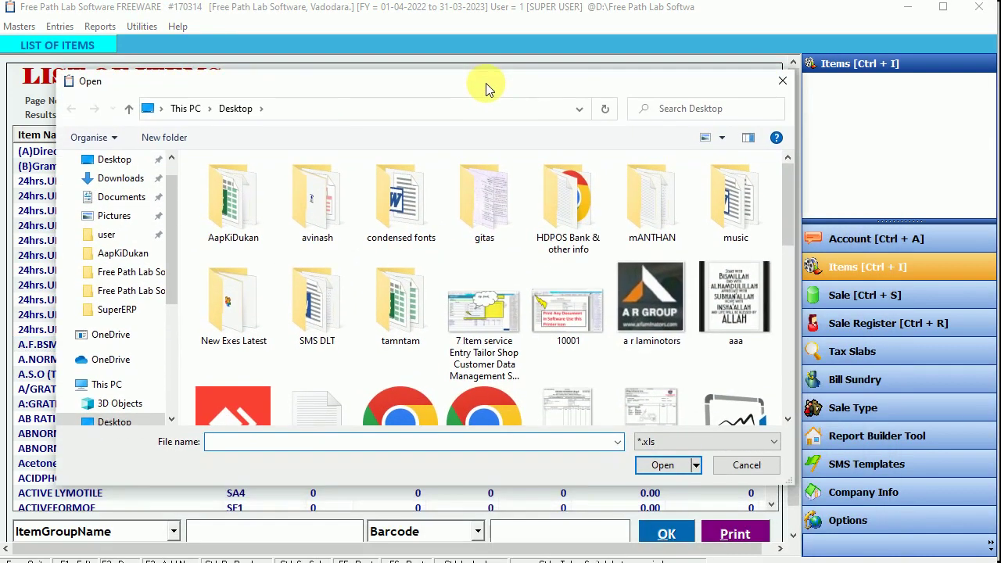
pyautogui.click(743, 467)
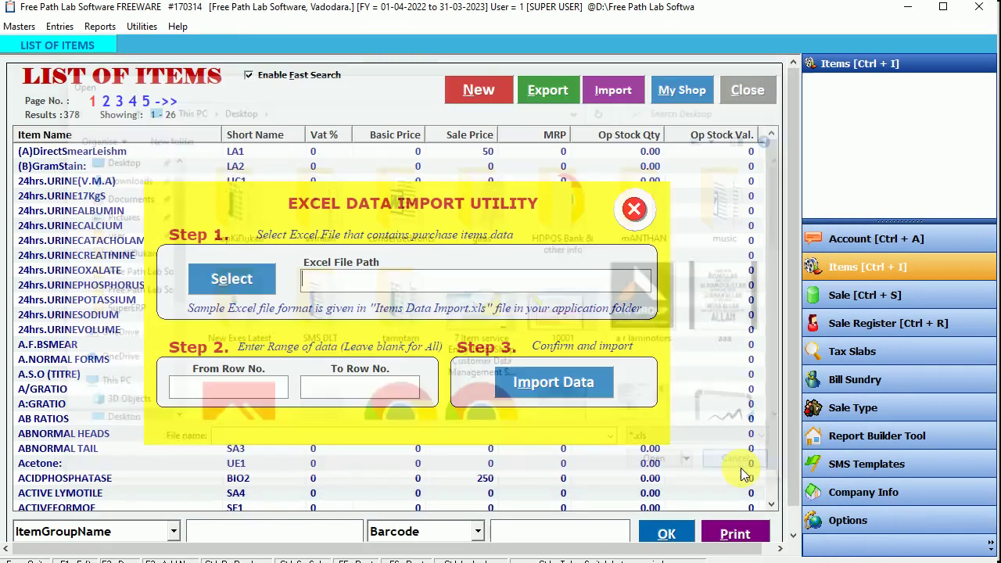
pyautogui.click(634, 210)
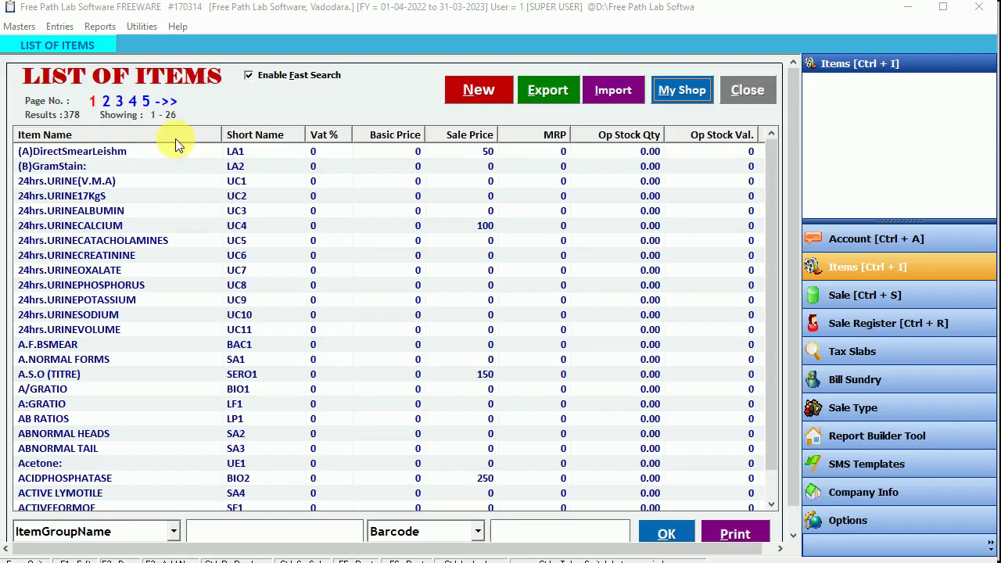
pyautogui.click(907, 7)
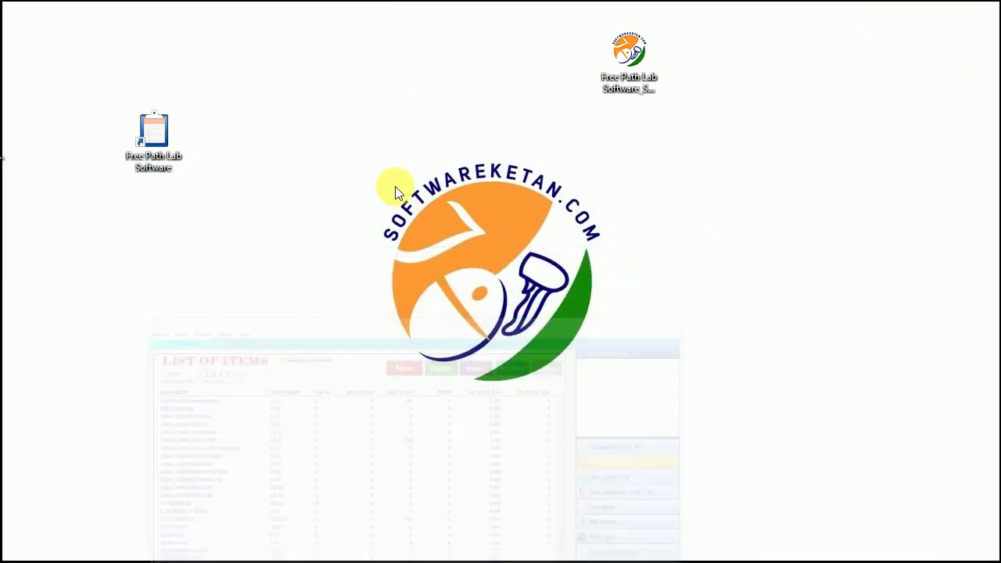
# Step: Open 'Book1 pathlab with data Final' from the Demo folder via the shortcut's file location
pyautogui.rightClick(171, 129)
pyautogui.click(207, 154)
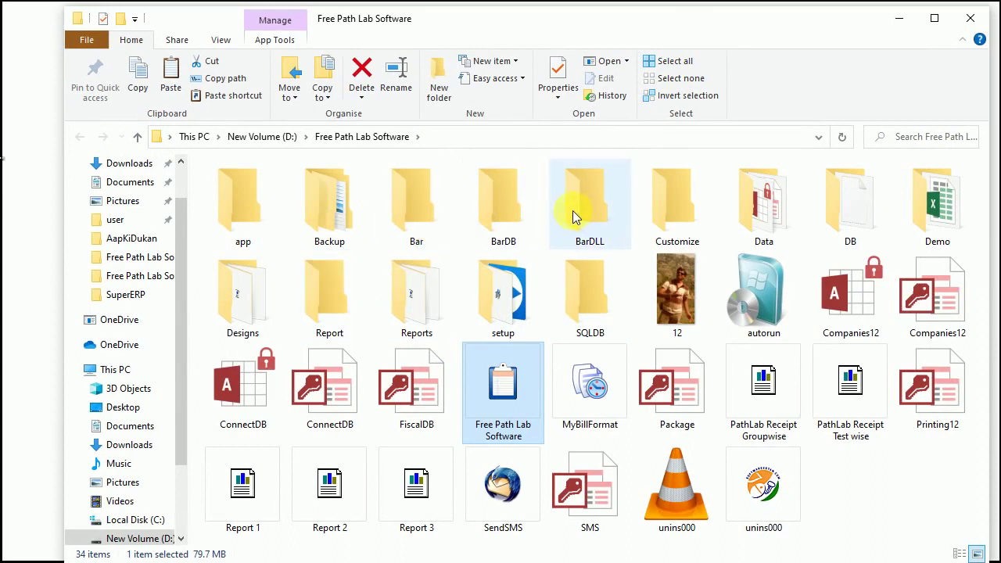
pyautogui.doubleClick(914, 201)
pyautogui.doubleClick(236, 190)
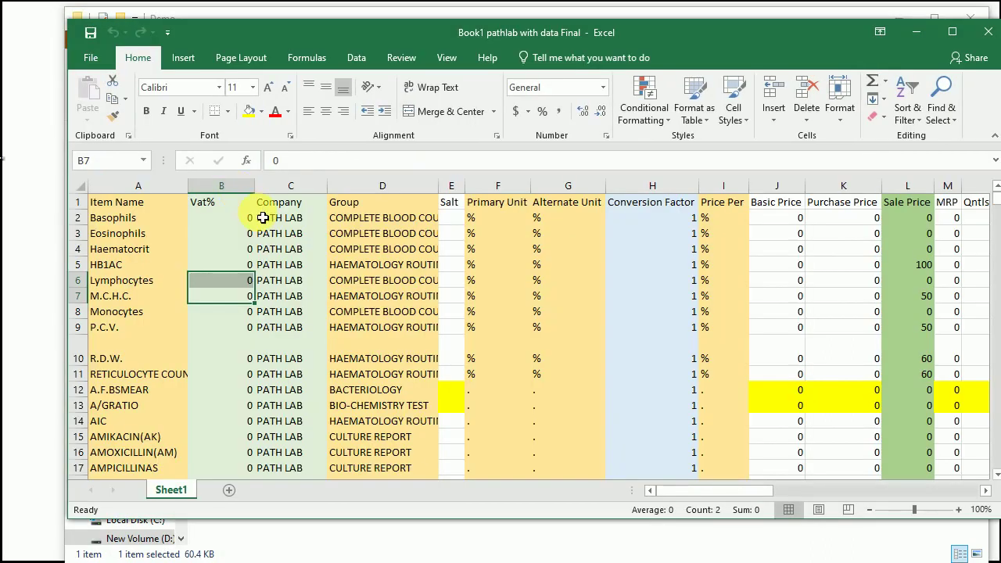
pyautogui.click(263, 263)
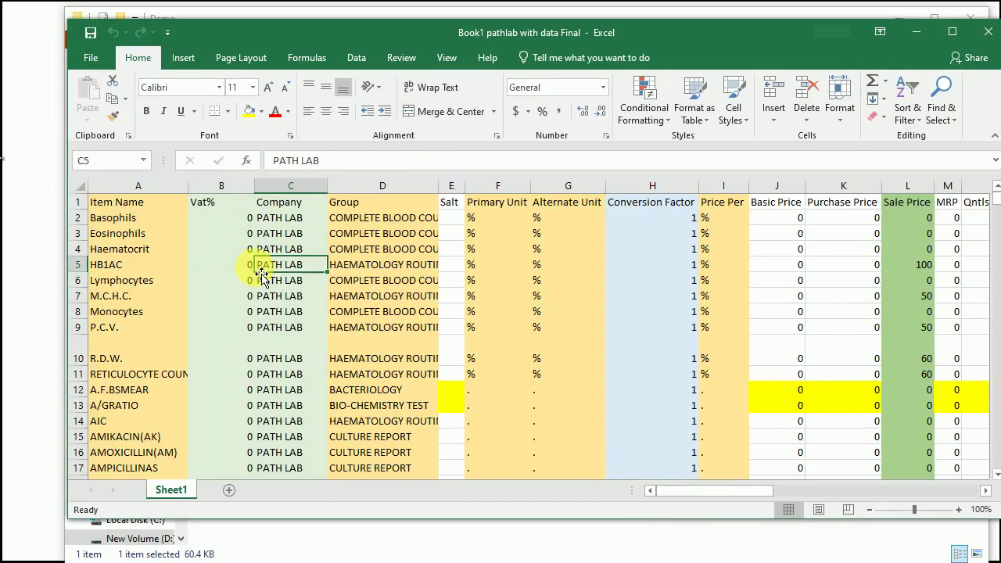
# Step: Widen column A so the item names fit
pyautogui.click(141, 217)
pyautogui.moveTo(188, 185); pyautogui.dragTo(235, 190)
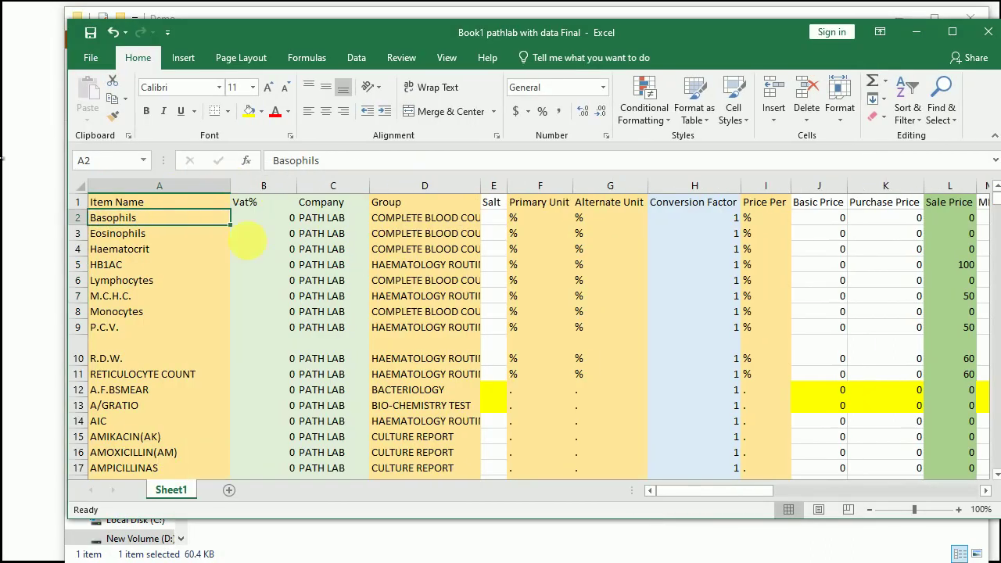
pyautogui.scroll(-2, 481, 275)
pyautogui.scroll(-20, 481, 276)
pyautogui.scroll(20, 480, 276)
pyautogui.scroll(18, 474, 270)
# Step: Delete all item rows below Basophils, leaving just the header and Basophils row
pyautogui.moveTo(77, 233); pyautogui.dragTo(78, 474)
pyautogui.moveTo(78, 473); pyautogui.dragTo(78, 473)
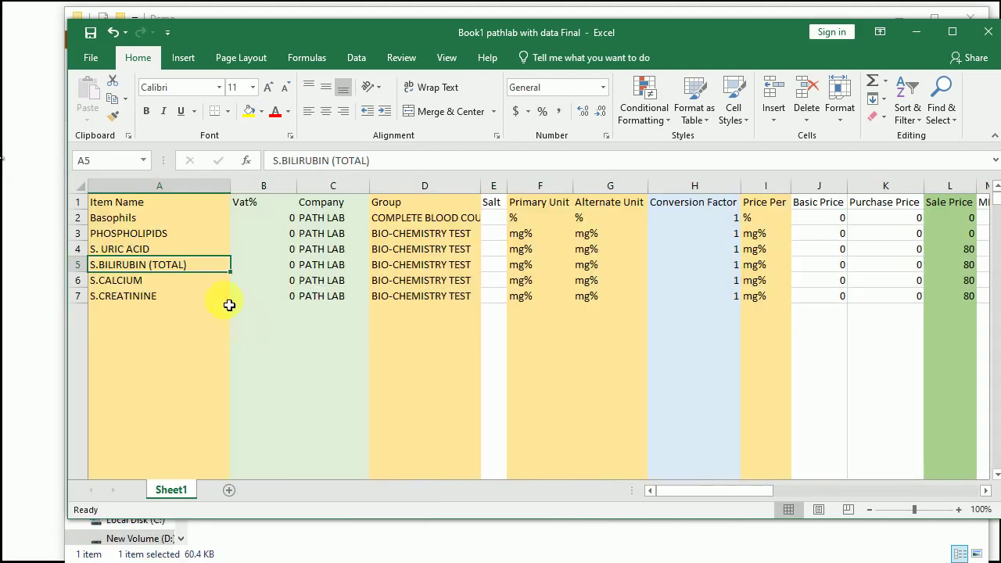
pyautogui.moveTo(78, 233); pyautogui.dragTo(78, 297)
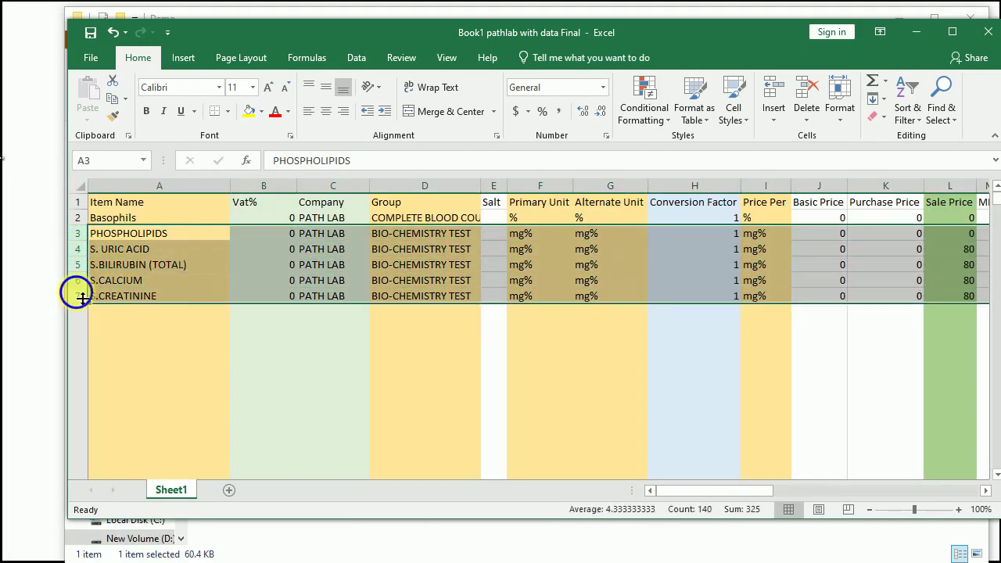
pyautogui.rightClick(78, 297)
pyautogui.click(116, 420)
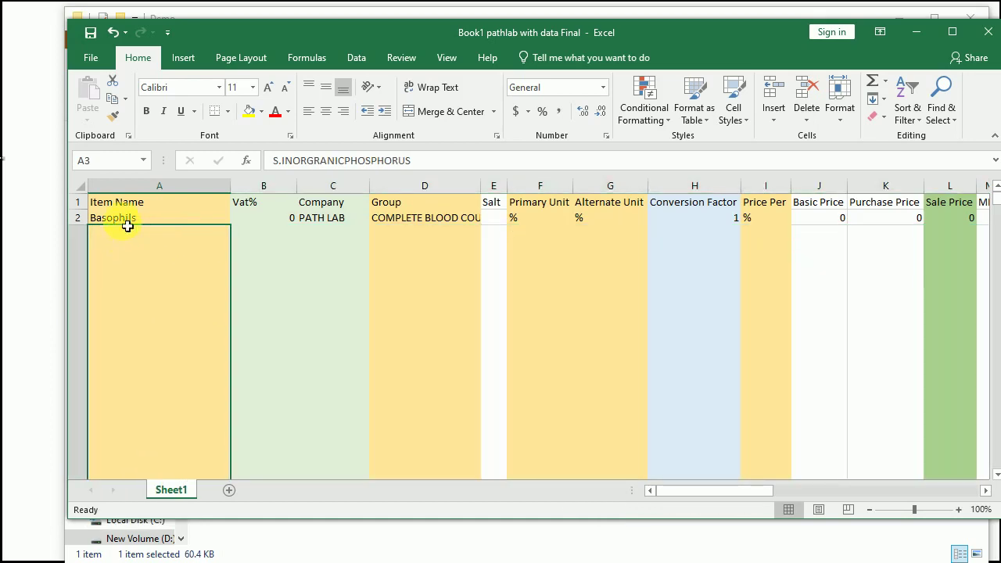
pyautogui.click(270, 327)
pyautogui.press('Down')
pyautogui.press('Left')
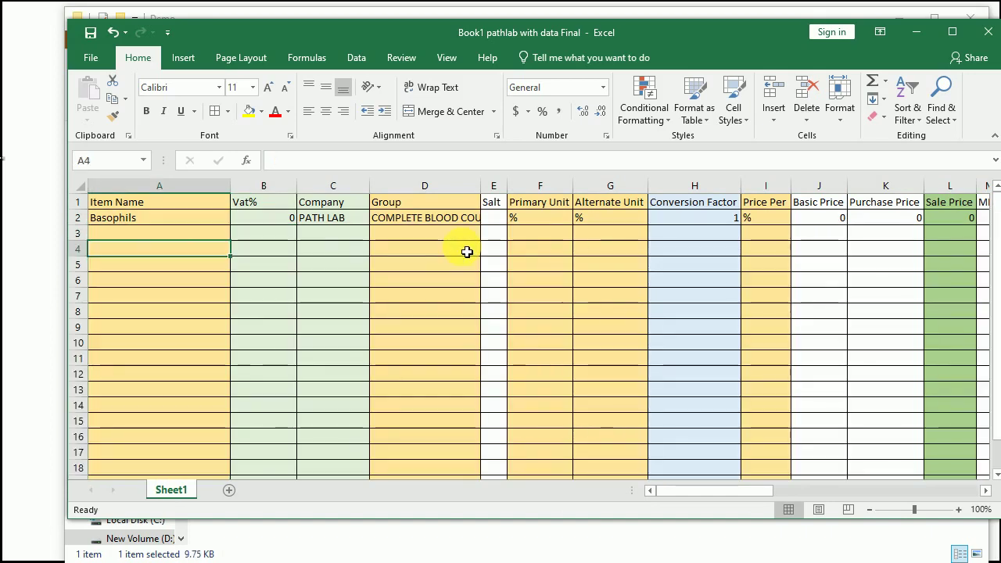
# Step: Widen the Group column D after checking the empty Item Name, Vat% and Company cells
pyautogui.moveTo(163, 235); pyautogui.dragTo(166, 360)
pyautogui.moveTo(265, 234); pyautogui.dragTo(273, 345)
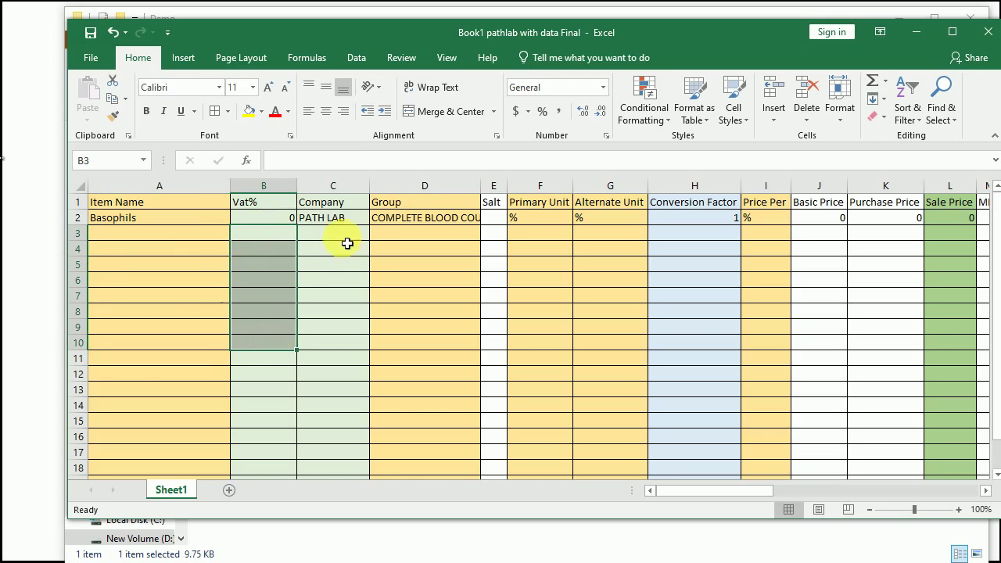
pyautogui.click(334, 222)
pyautogui.moveTo(337, 236); pyautogui.dragTo(340, 335)
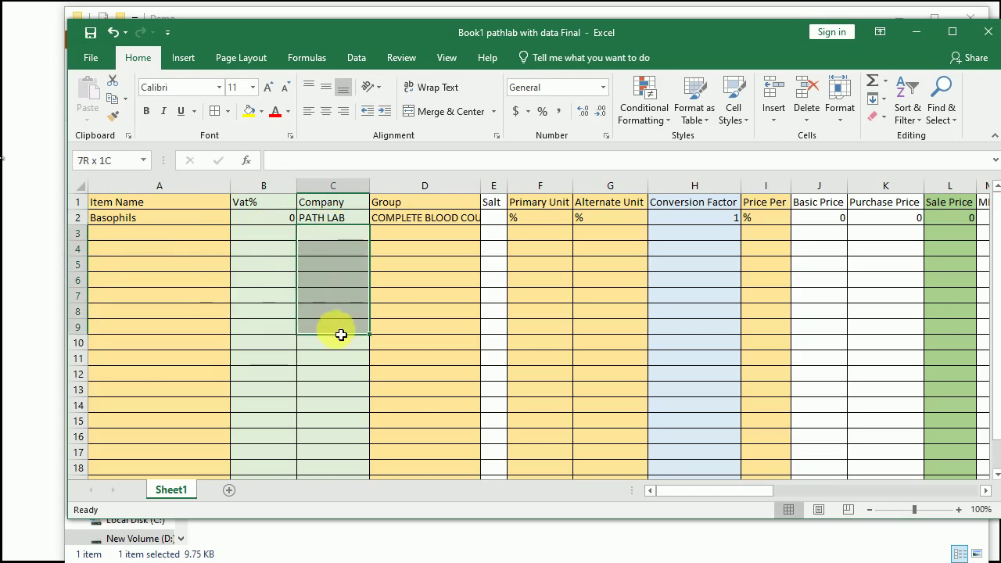
pyautogui.click(412, 230)
pyautogui.moveTo(480, 191); pyautogui.dragTo(504, 193)
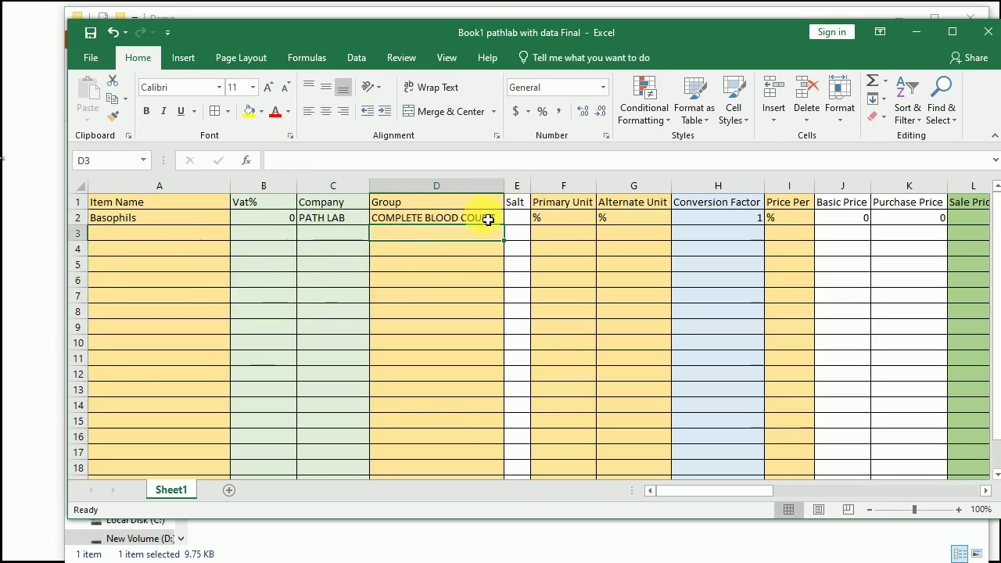
pyautogui.click(476, 224)
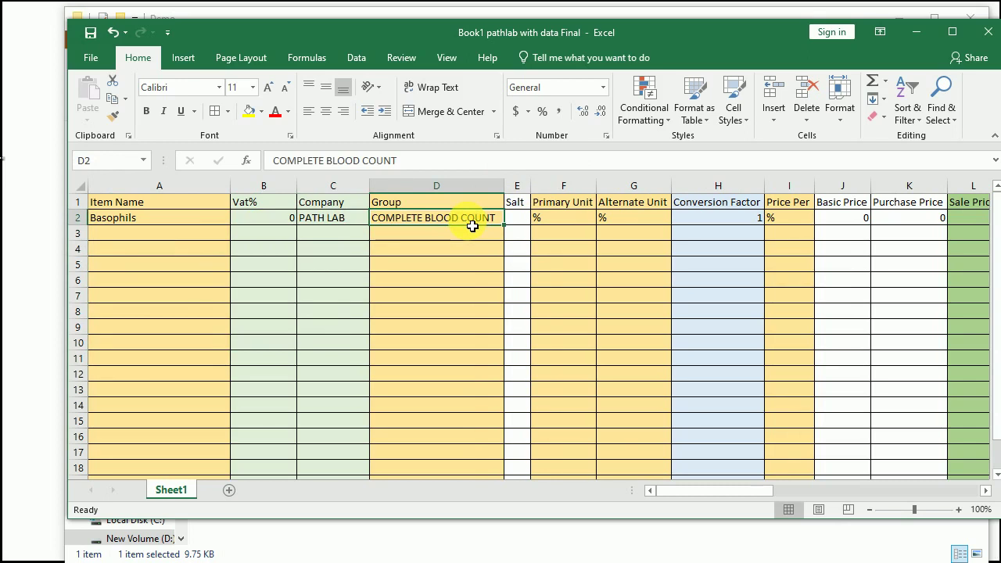
# Step: Review the Primary Unit, Alternate Unit, Price Per and Conversion Factor columns
pyautogui.click(577, 201)
pyautogui.moveTo(570, 192); pyautogui.dragTo(623, 195)
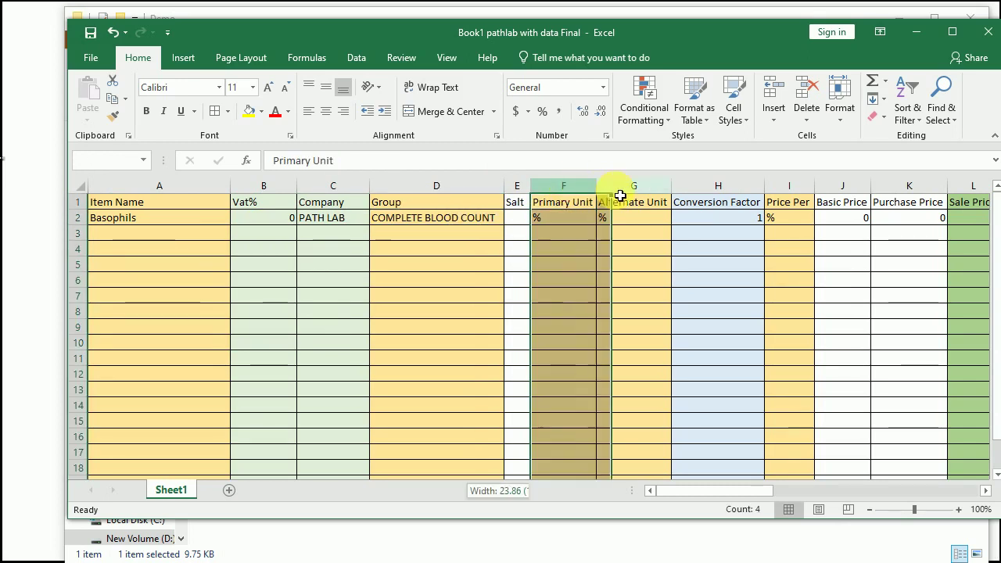
pyautogui.click(789, 185)
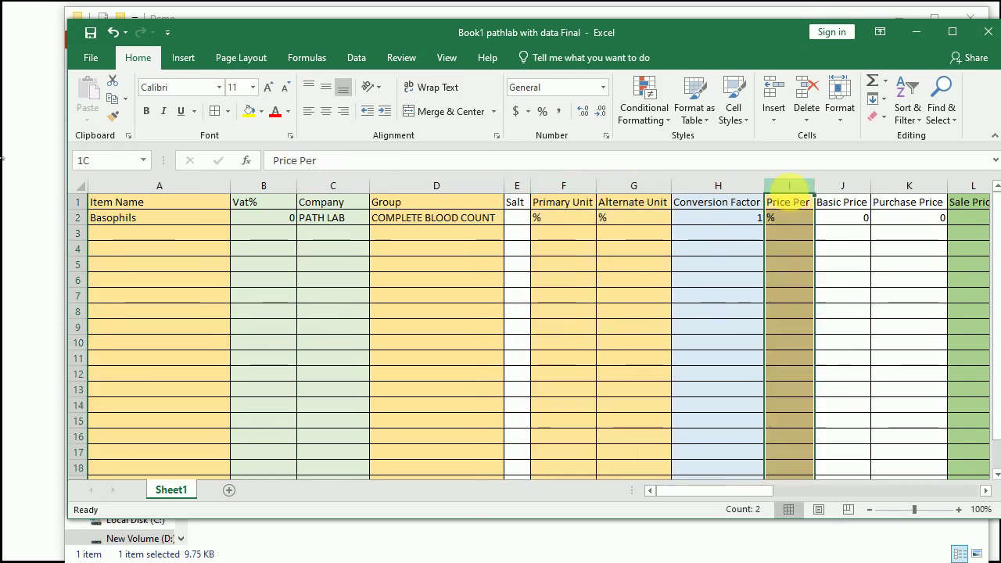
pyautogui.click(648, 188)
pyautogui.click(569, 185)
pyautogui.click(719, 221)
pyautogui.click(731, 249)
pyautogui.moveTo(718, 492); pyautogui.dragTo(757, 493)
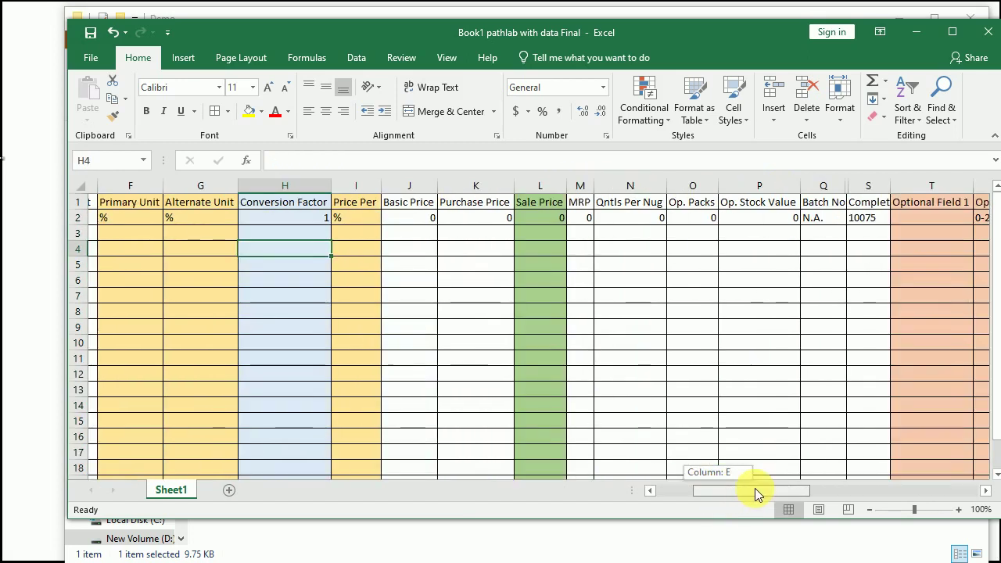
# Step: Clear row 2's Batch No and the next value (Q2:S2)
pyautogui.click(540, 196)
pyautogui.moveTo(781, 494); pyautogui.dragTo(805, 492)
pyautogui.click(592, 226)
pyautogui.moveTo(592, 226); pyautogui.dragTo(616, 226)
pyautogui.press('Delete')
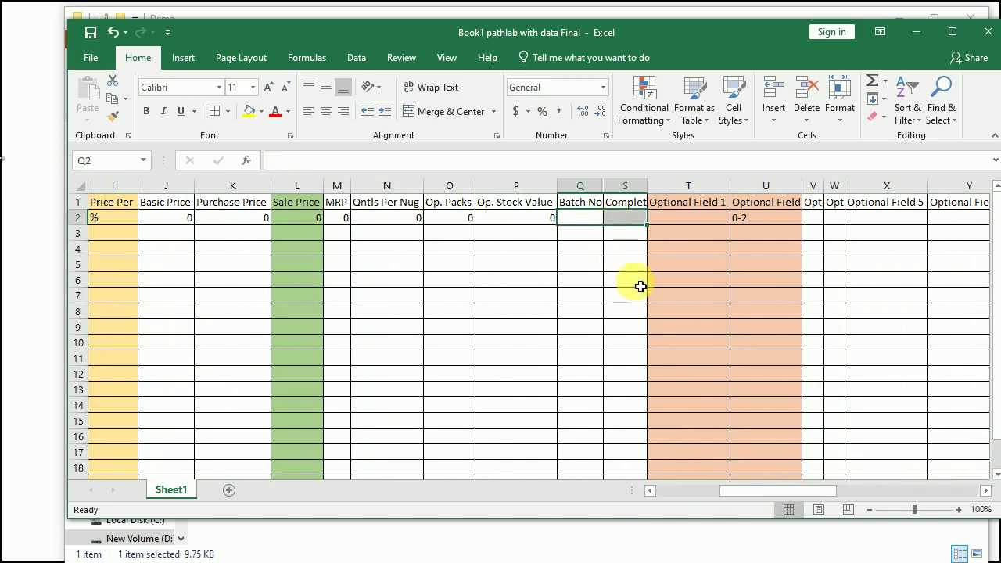
# Step: Widen the Optional Field 1 and Optional Field 2 columns
pyautogui.click(763, 218)
pyautogui.moveTo(802, 192); pyautogui.dragTo(835, 192)
pyautogui.moveTo(730, 194); pyautogui.dragTo(741, 195)
pyautogui.click(682, 220)
pyautogui.click(773, 217)
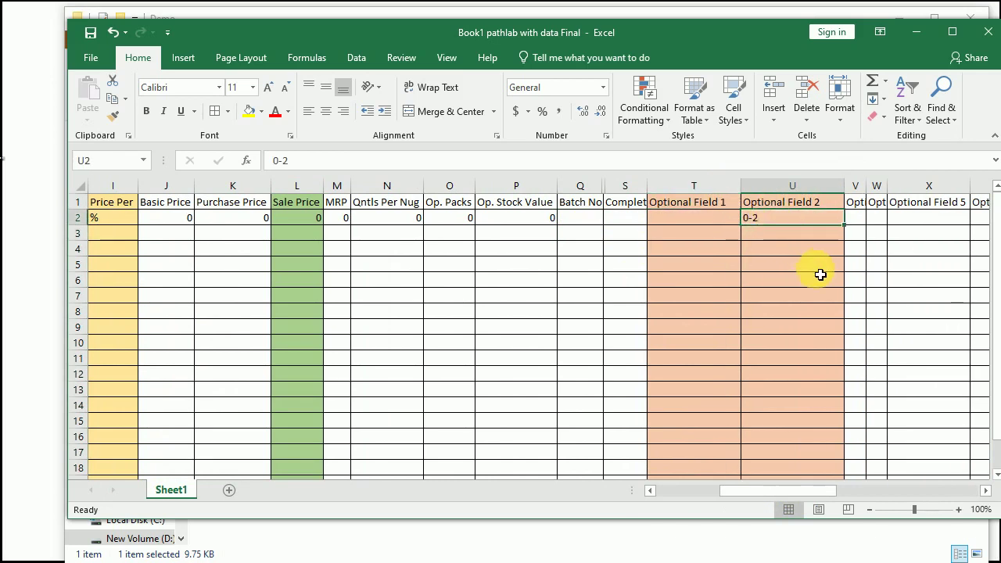
pyautogui.click(730, 203)
pyautogui.click(808, 219)
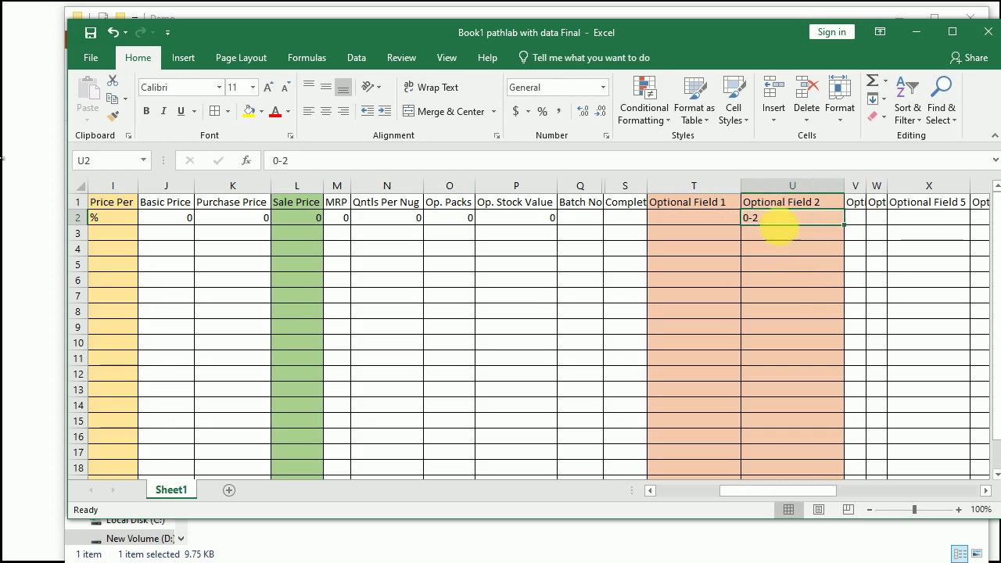
# Step: Widen the Optional Field 3 column to show its header and fill it blue
pyautogui.click(855, 218)
pyautogui.moveTo(866, 186); pyautogui.dragTo(932, 180)
pyautogui.click(887, 205)
pyautogui.click(886, 222)
pyautogui.click(876, 186)
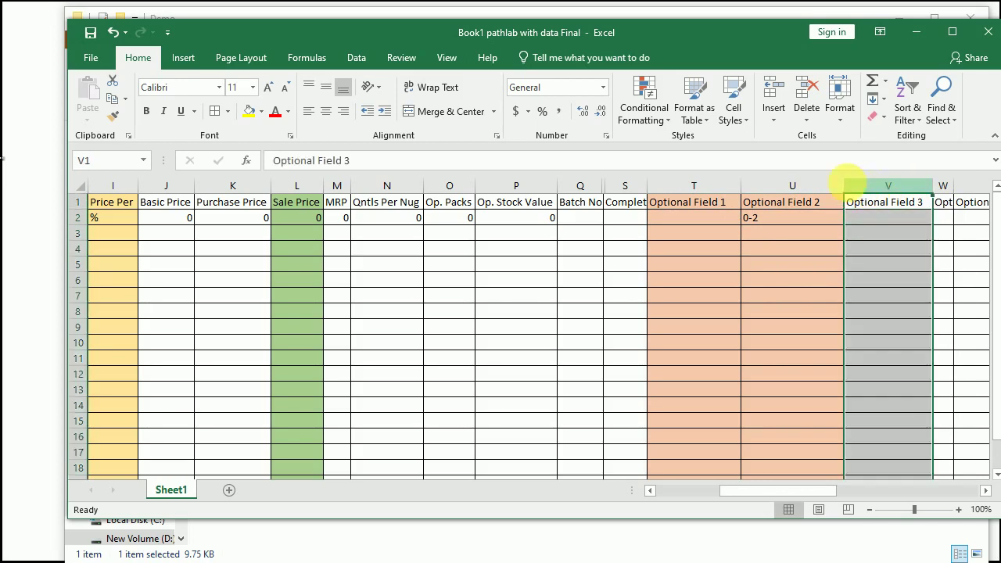
pyautogui.click(262, 111)
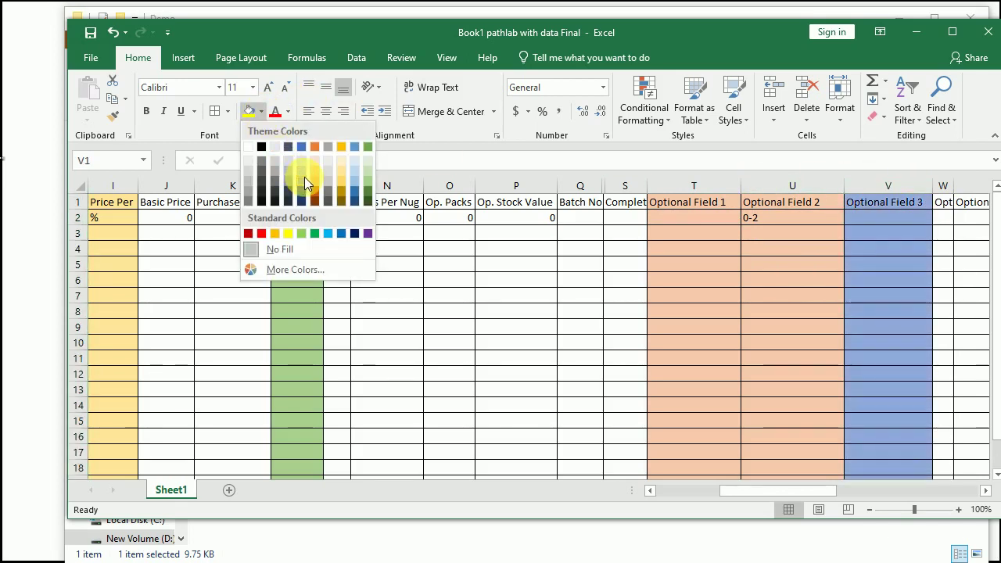
pyautogui.click(307, 183)
pyautogui.press('Down')
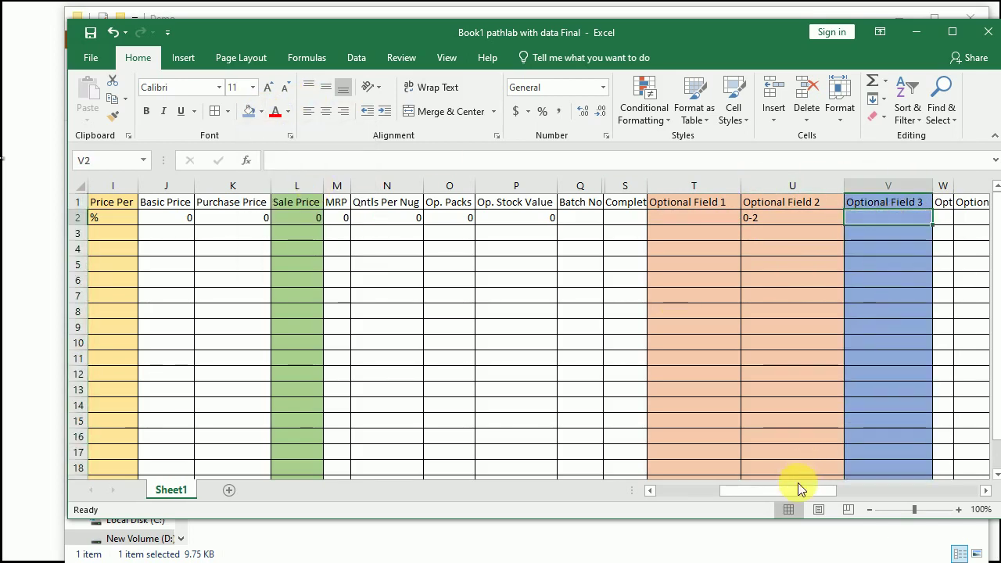
pyautogui.moveTo(796, 496); pyautogui.dragTo(915, 496)
pyautogui.click(818, 185)
pyautogui.moveTo(819, 218); pyautogui.dragTo(826, 225)
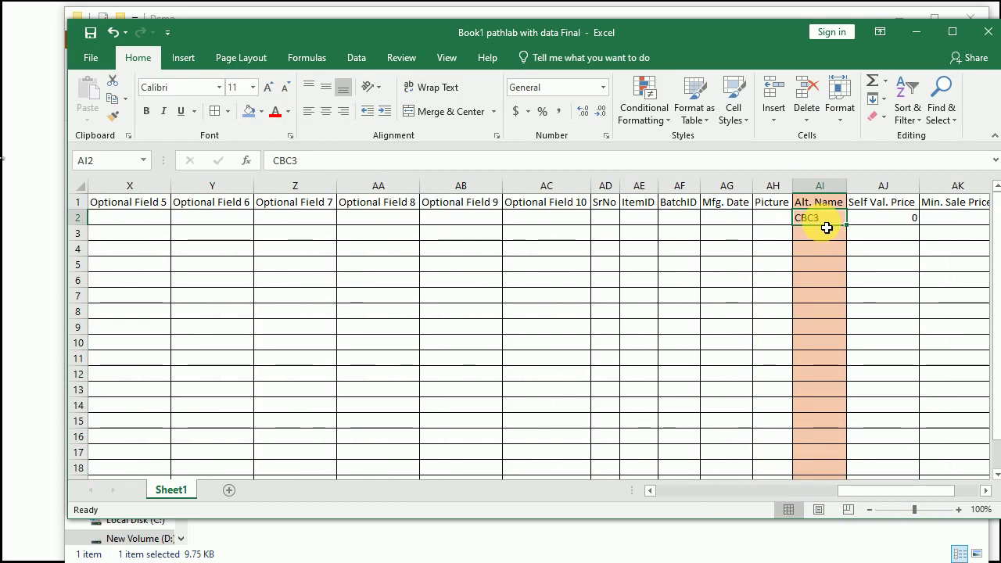
pyautogui.moveTo(887, 490); pyautogui.dragTo(703, 486)
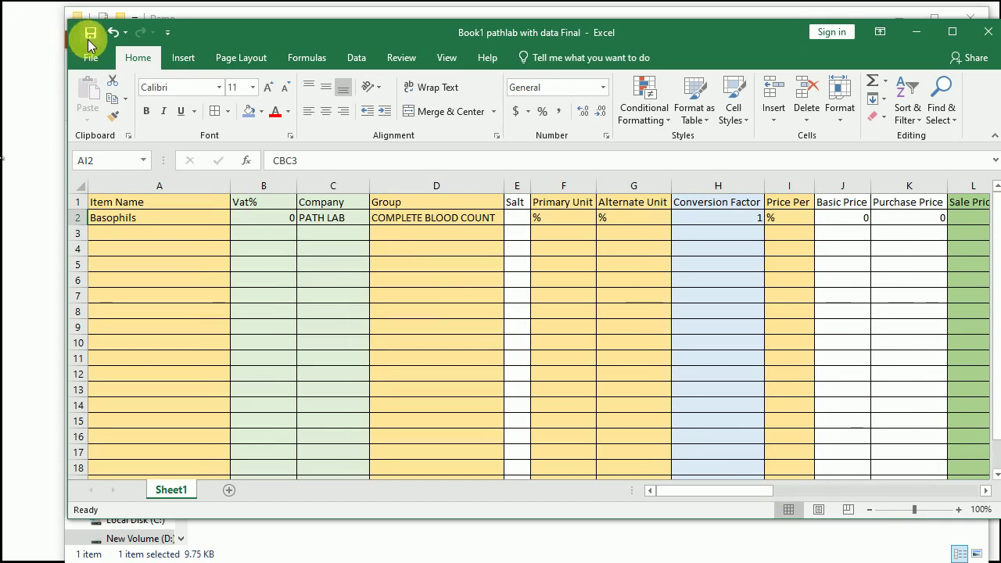
# Step: Reopen the Book1 pathlab with data Final workbook
pyautogui.click(988, 37)
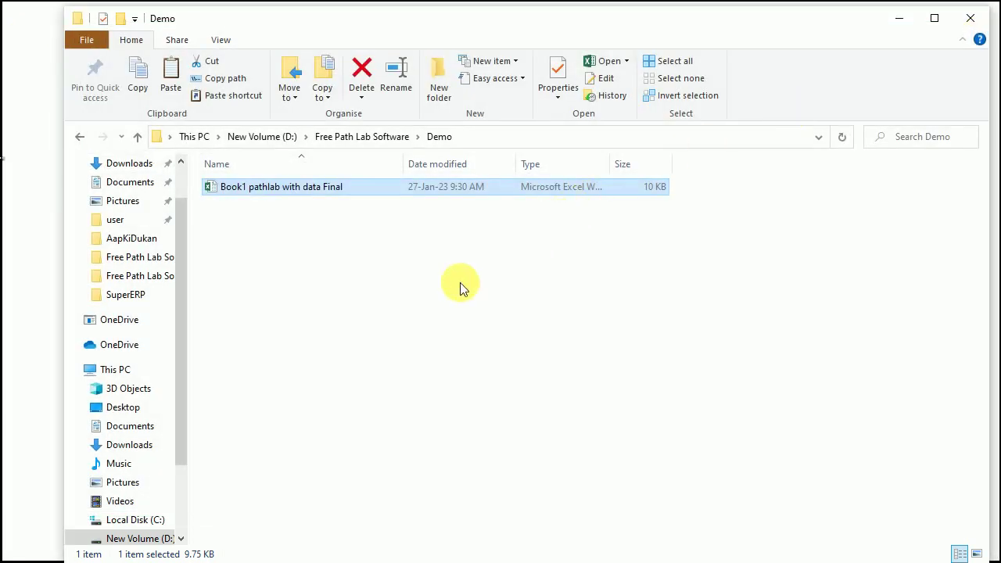
pyautogui.click(213, 187)
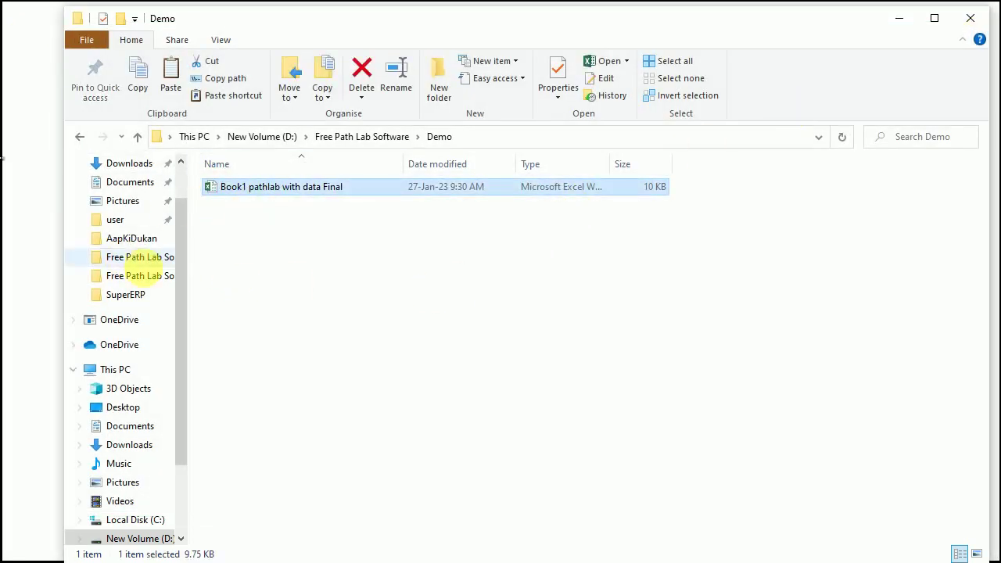
pyautogui.doubleClick(212, 190)
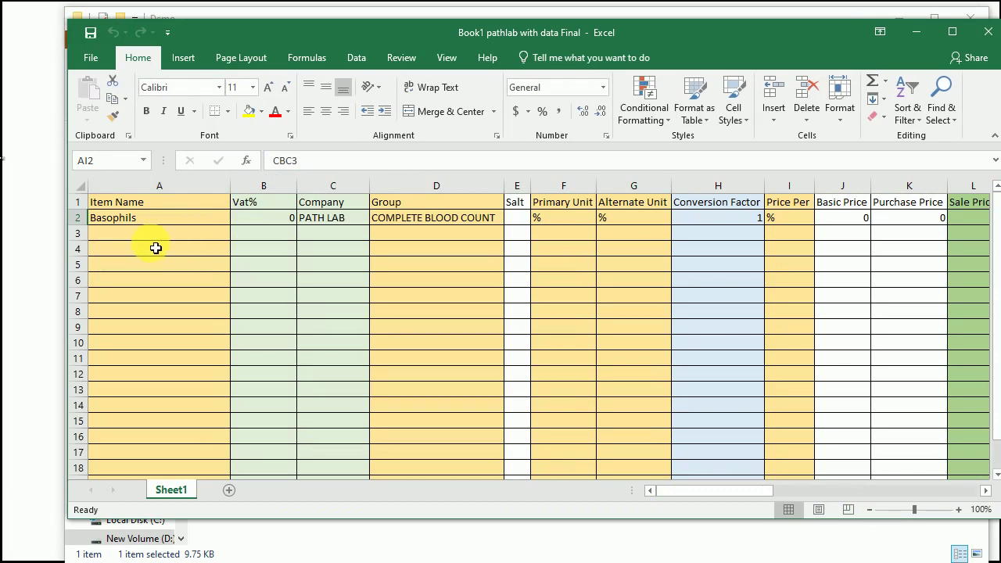
# Step: Enter item 'Blood COVID Test' with Vat% 0 and company PATH LAB in row 3
pyautogui.click(149, 232)
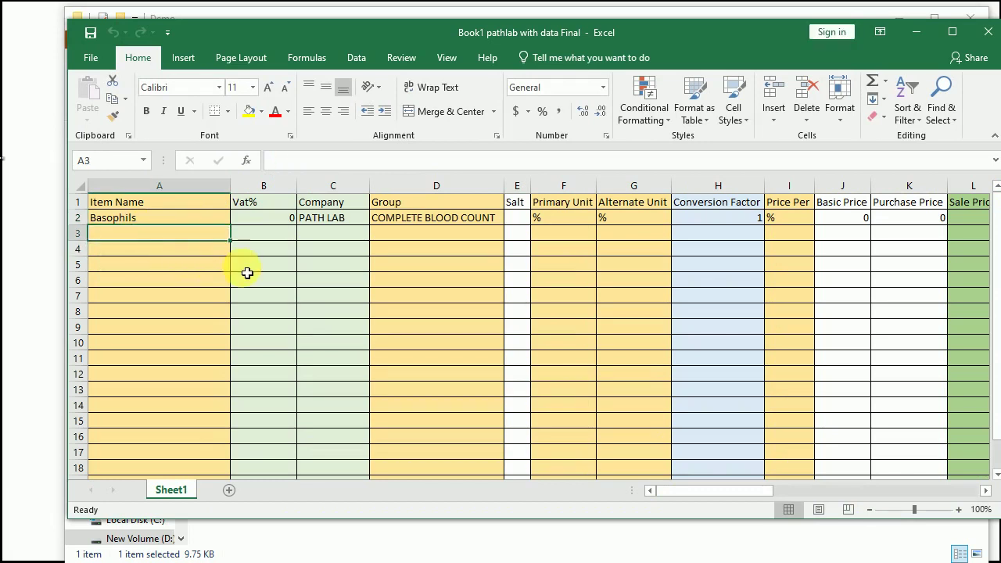
pyautogui.write('Blood COVID Test')
pyautogui.press('Tab')
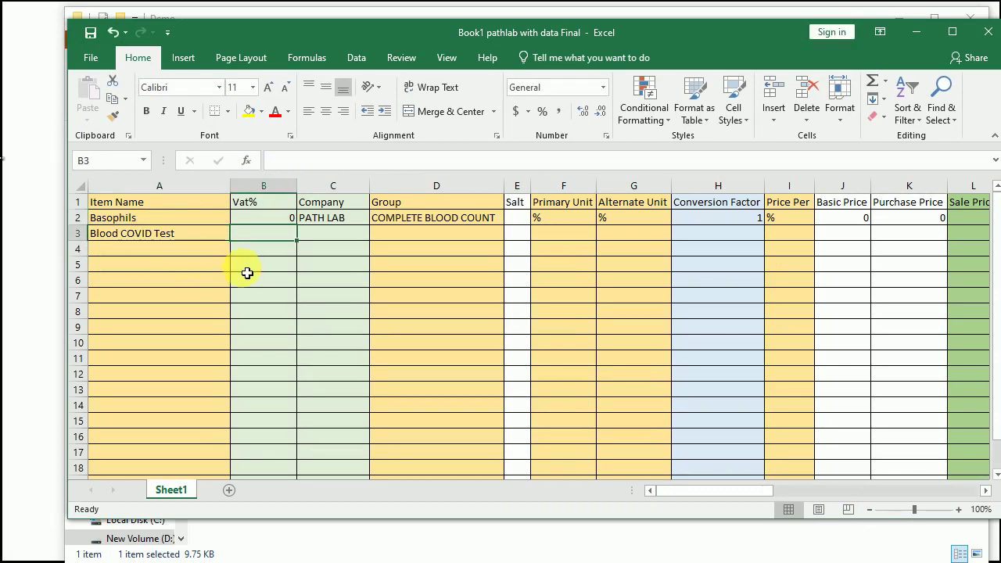
pyautogui.write('0')
pyautogui.hotkey('ctrl', 'Return')
pyautogui.press('Tab')
pyautogui.write('PATH LAB')
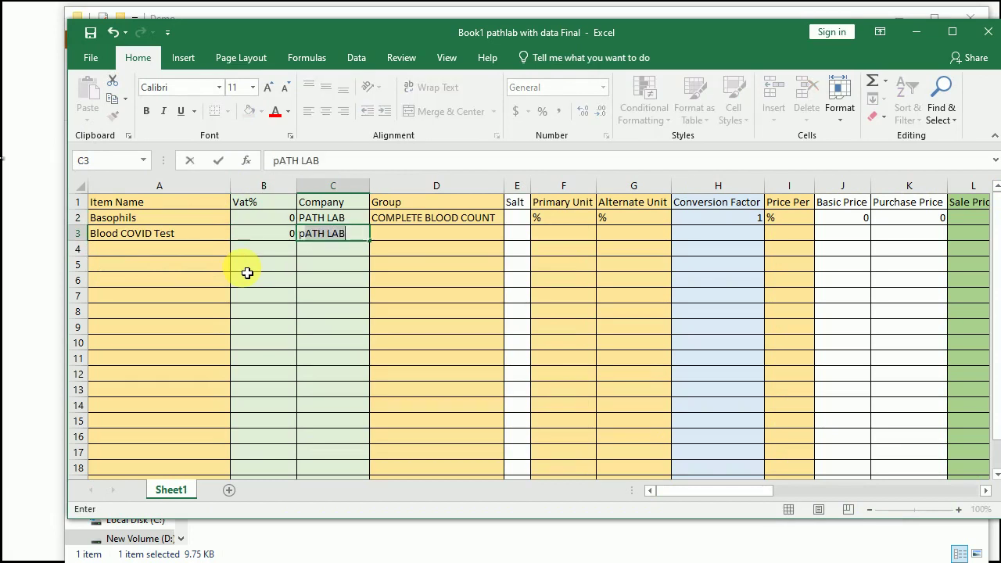
pyautogui.press('Tab')
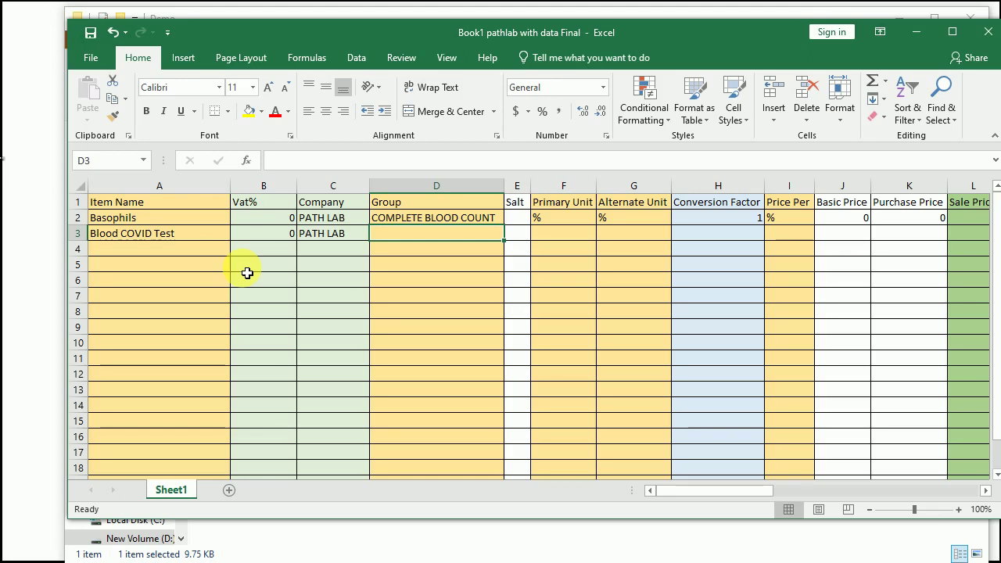
# Step: Rename the item to 'New COVID Test' and set its group to COVID
pyautogui.click(166, 236)
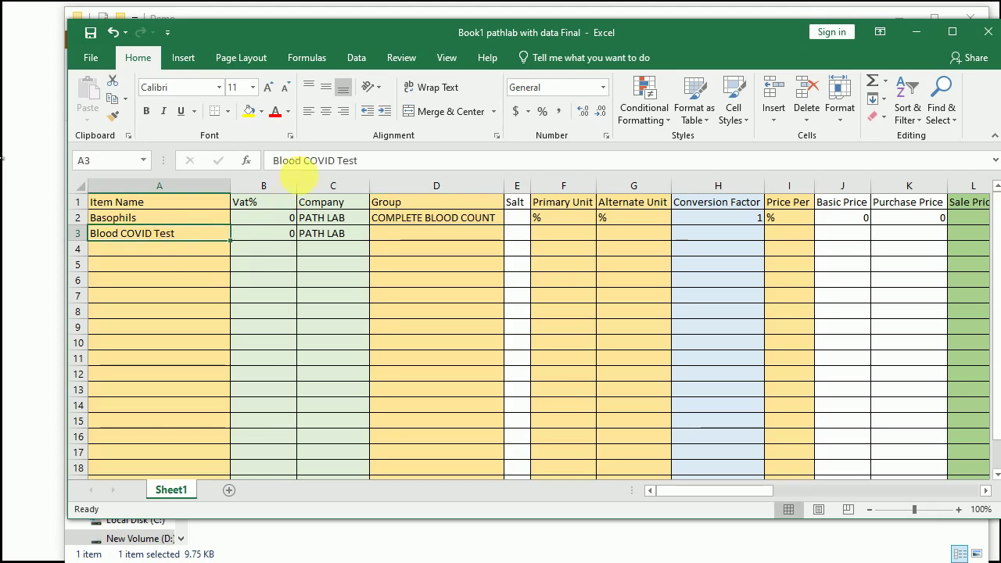
pyautogui.doubleClick(286, 161)
pyautogui.write('New')
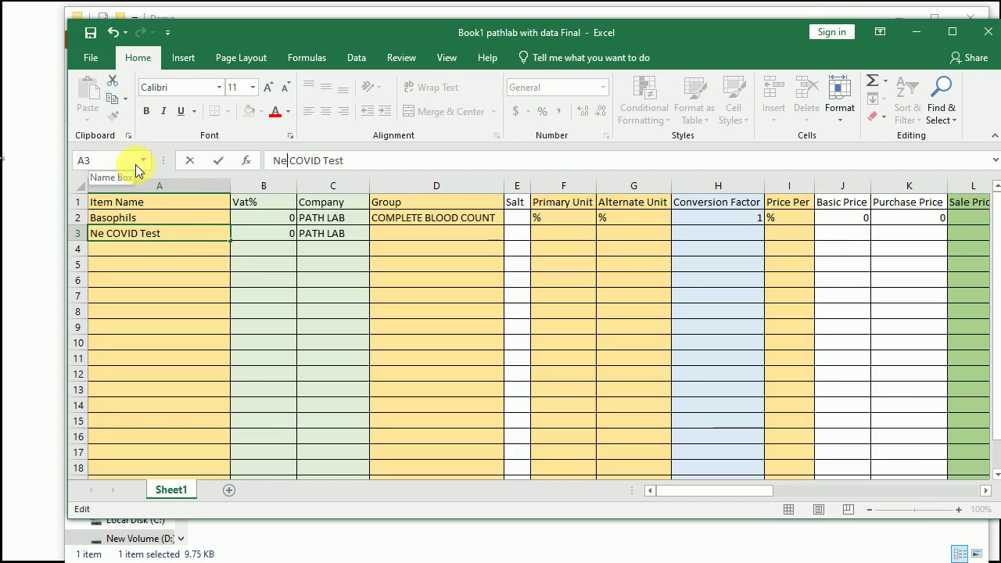
pyautogui.press('Return')
pyautogui.press('Up')
pyautogui.press('Right')
pyautogui.press('Right')
pyautogui.press('Right')
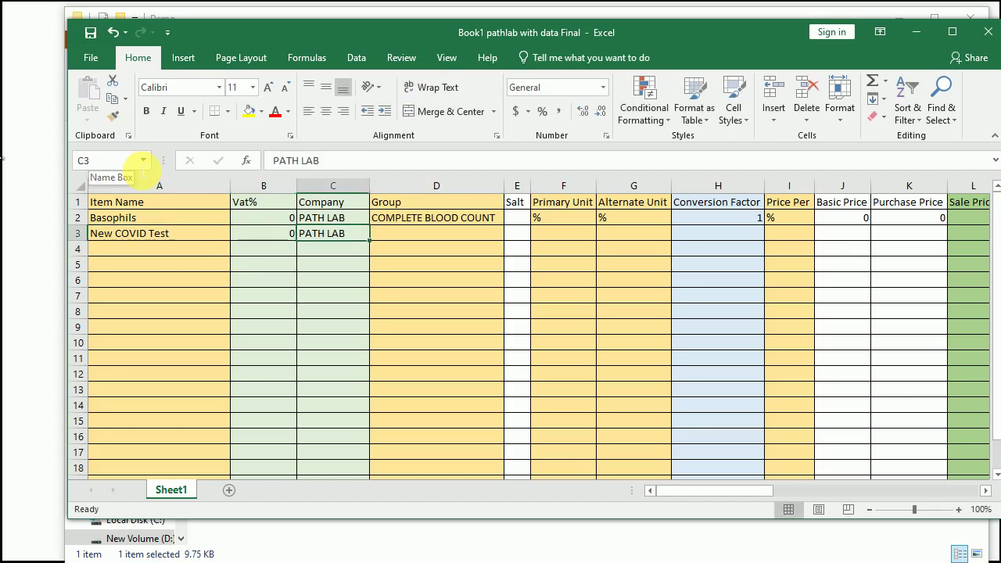
pyautogui.write('COVID')
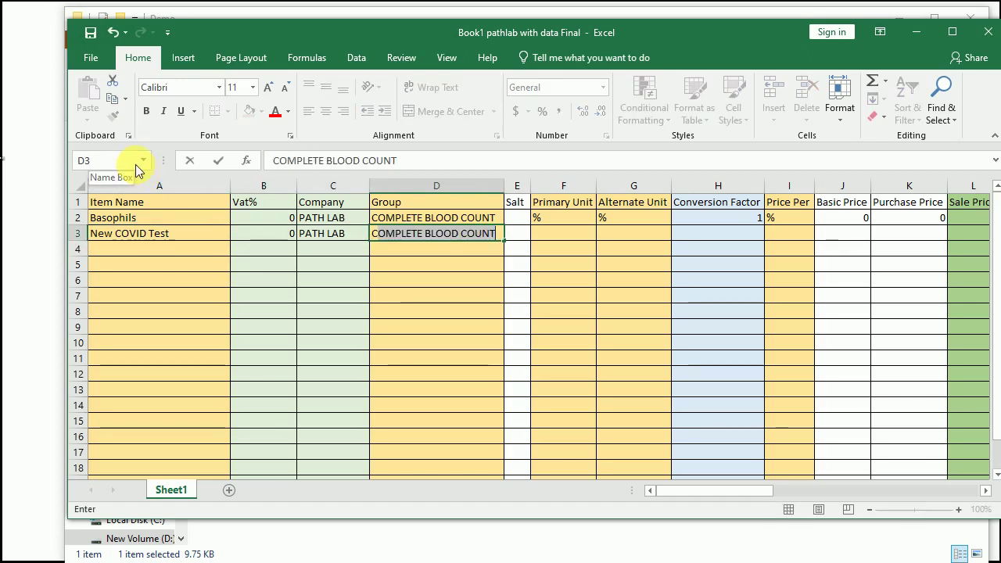
pyautogui.press('Return')
# Step: Fill row 3's Alternate Unit and Price Per with dots, conversion factor 1, sale price 350
pyautogui.press('Up')
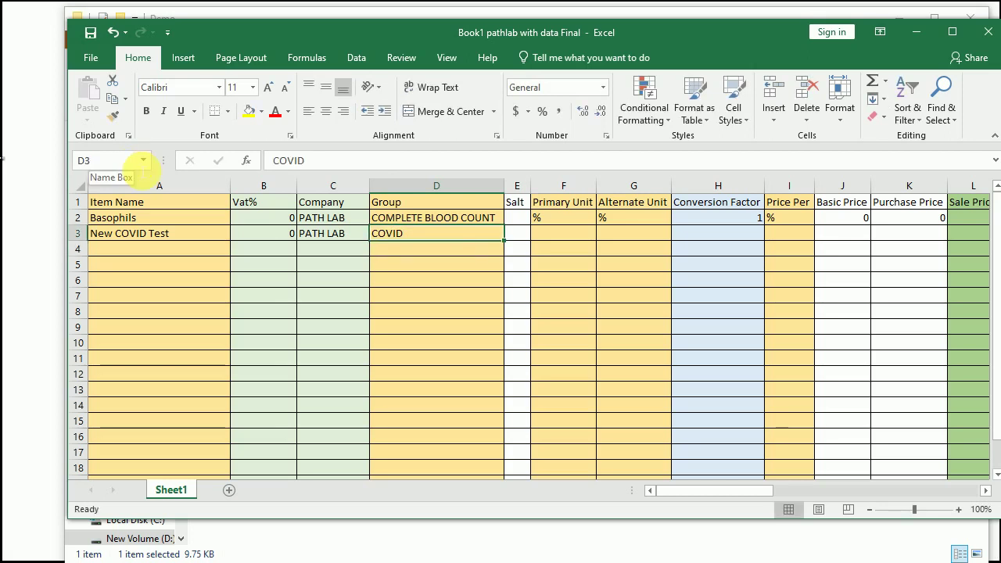
pyautogui.press('Right')
pyautogui.press('Right')
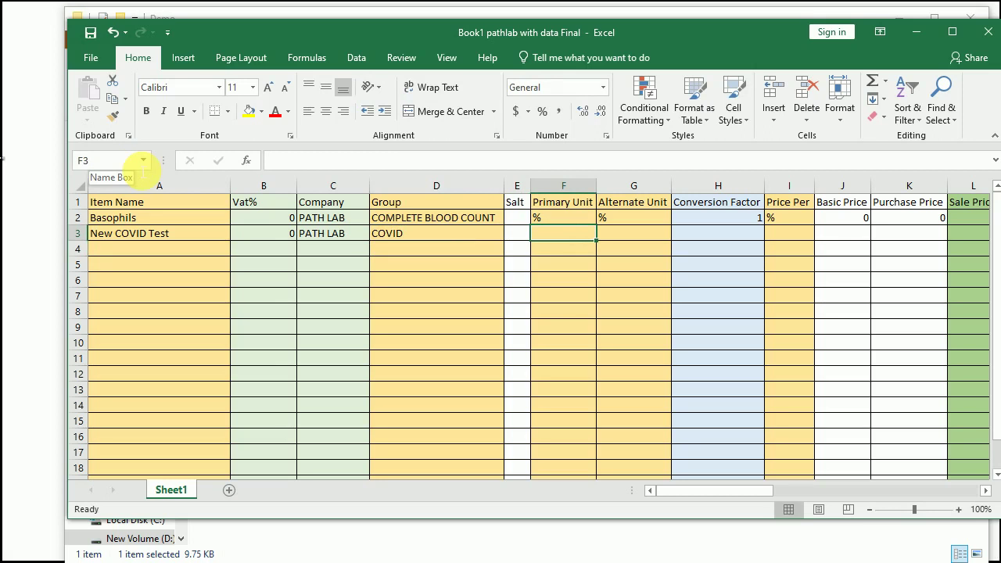
pyautogui.write('=')
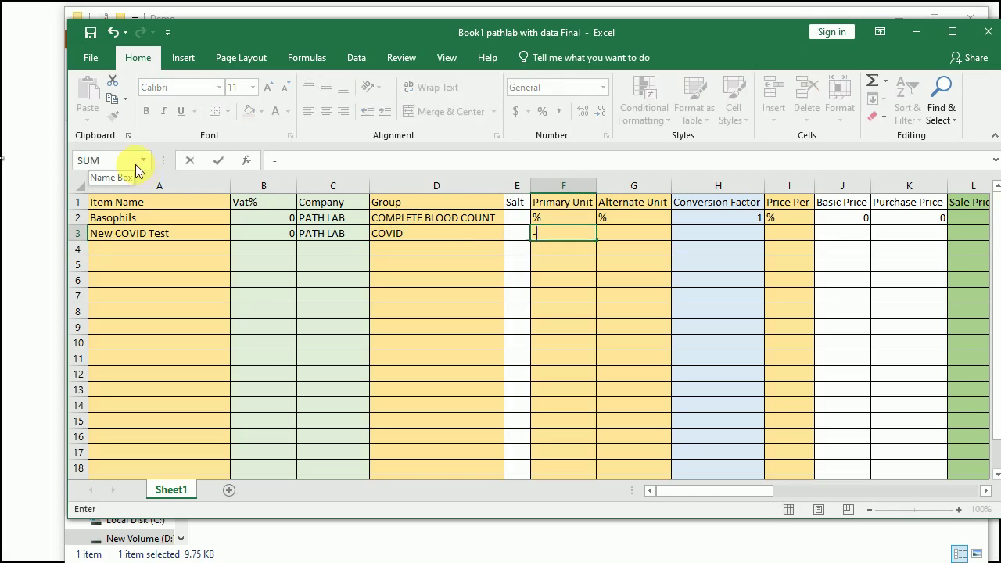
pyautogui.press('Right')
pyautogui.press('Left')
pyautogui.press('Escape')
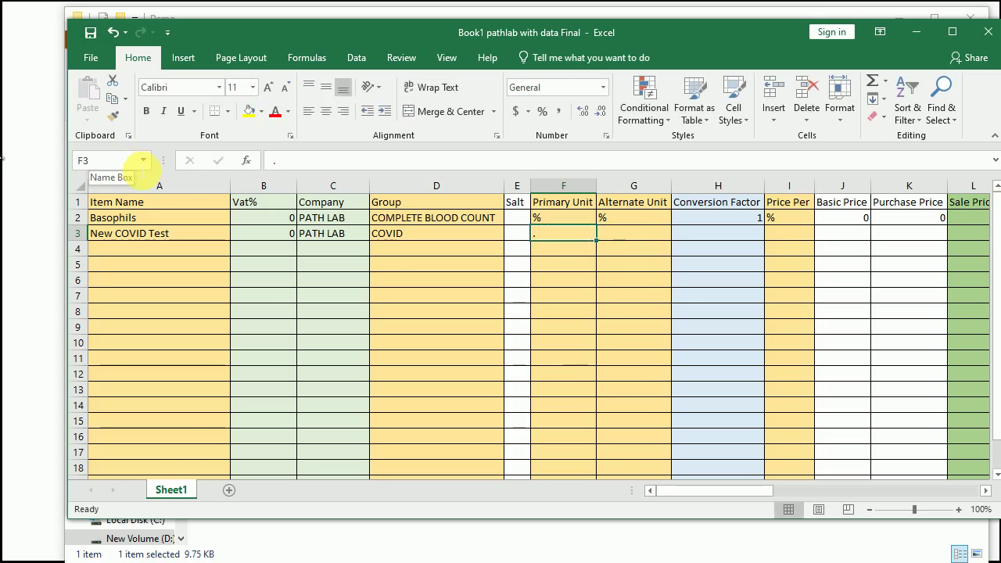
pyautogui.press('Right')
pyautogui.write('.')
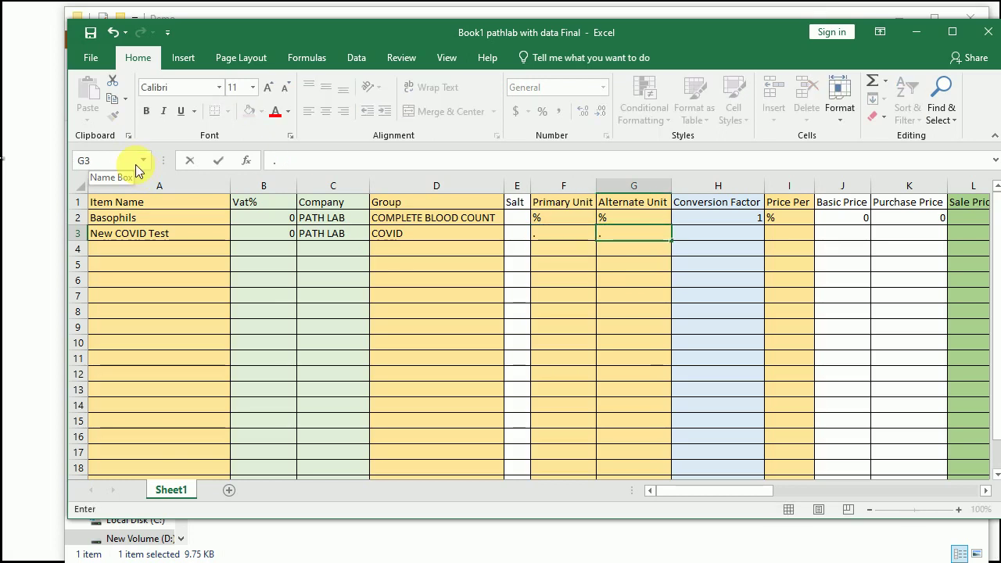
pyautogui.press('Tab')
pyautogui.write('1')
pyautogui.press('Tab')
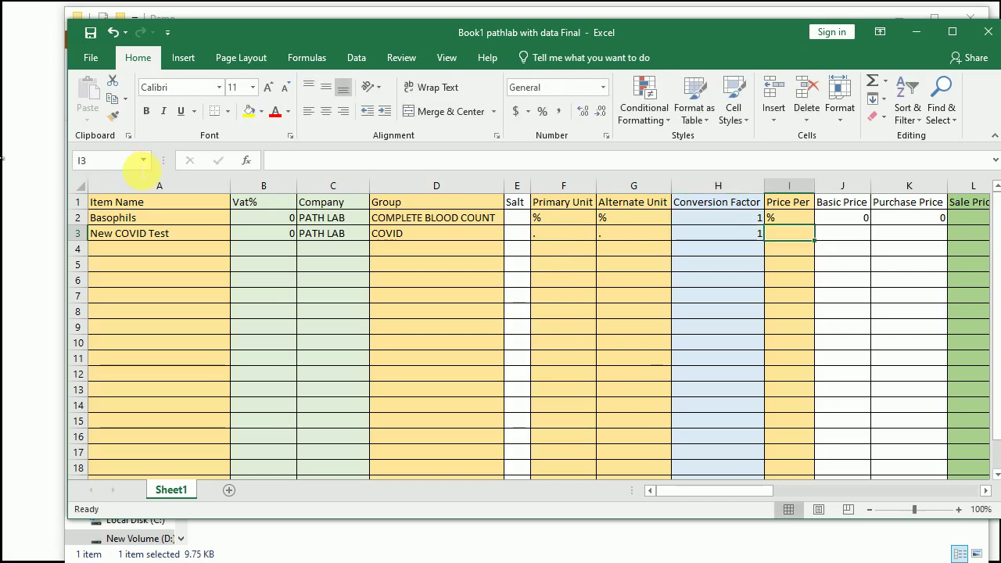
pyautogui.write('.')
pyautogui.press('Tab')
pyautogui.press('Tab')
pyautogui.press('Tab')
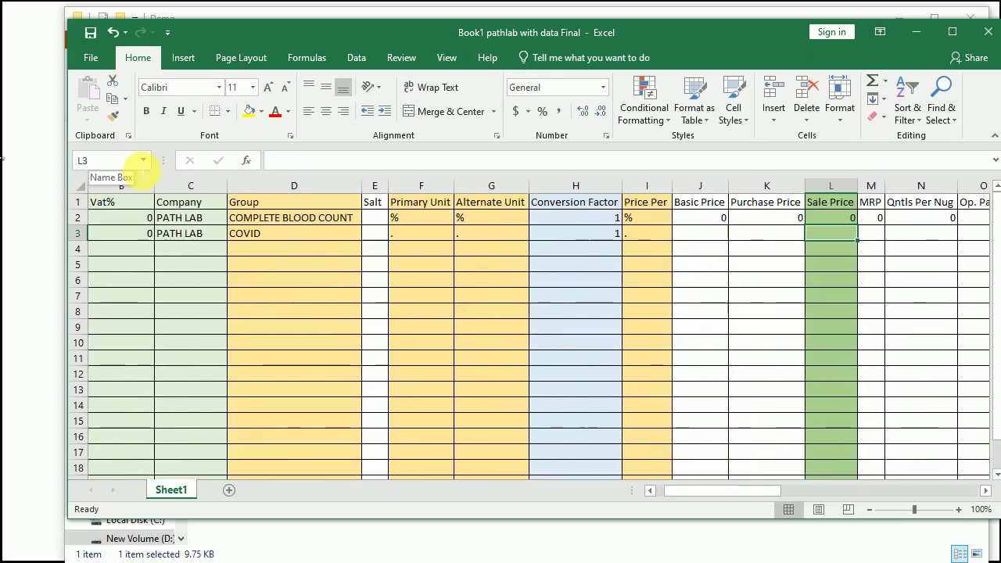
pyautogui.write('350')
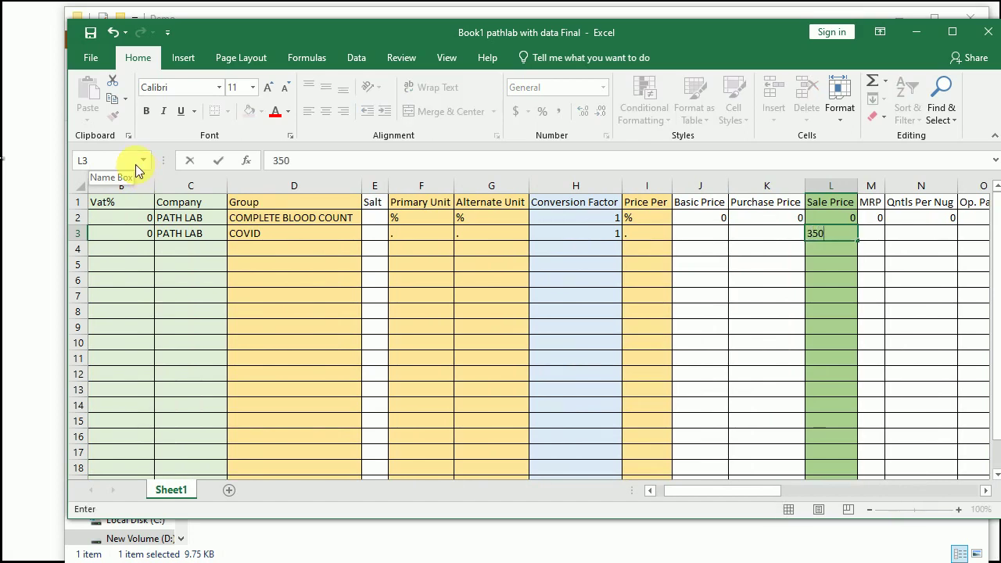
pyautogui.press('Tab')
pyautogui.press('Tab')
pyautogui.press('Tab')
pyautogui.press('Tab')
pyautogui.press('Tab')
pyautogui.press('Tab')
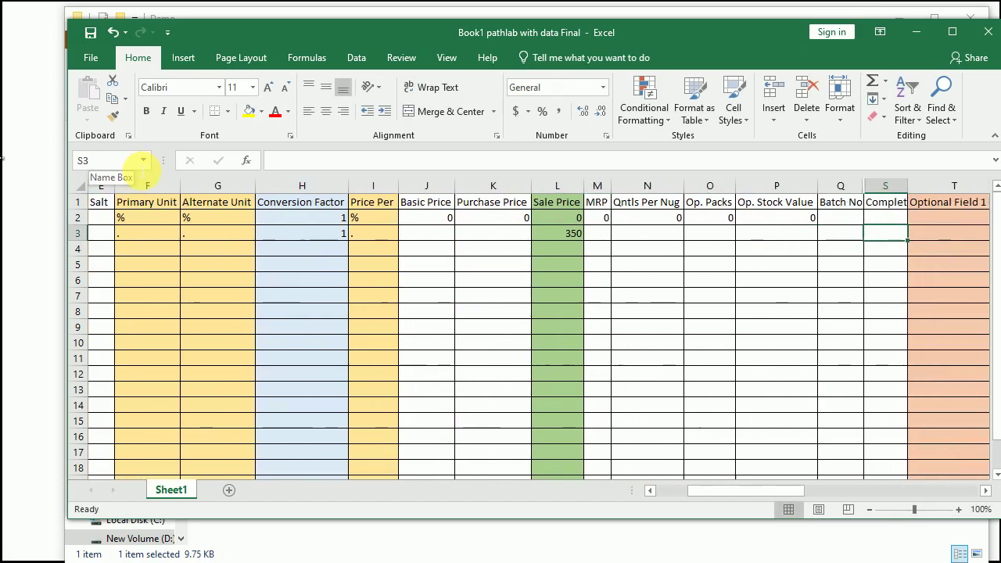
# Step: Enter COVID as the Alt. Name and save the workbook with Ctrl+S
pyautogui.press('Tab')
pyautogui.press('Tab')
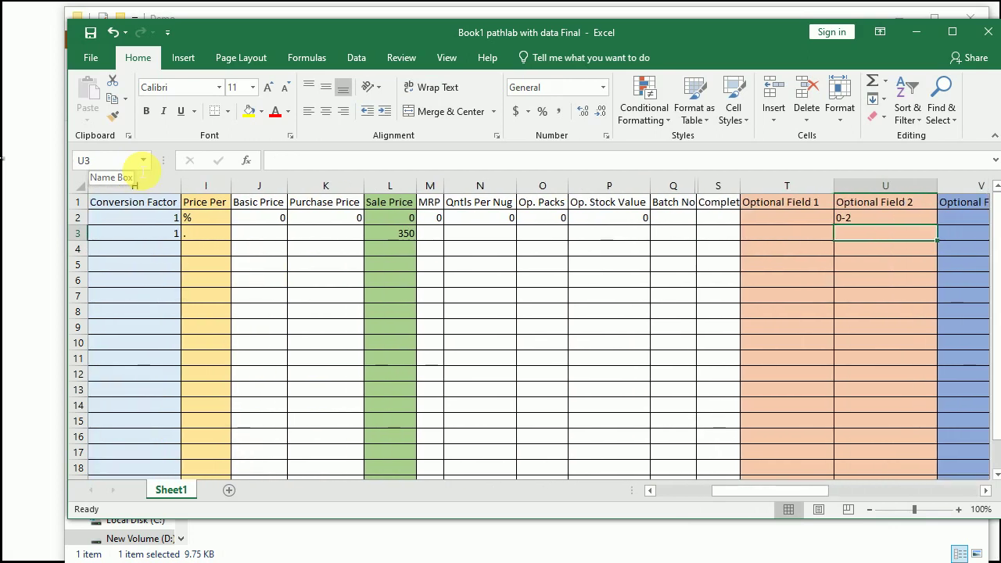
pyautogui.press('Left')
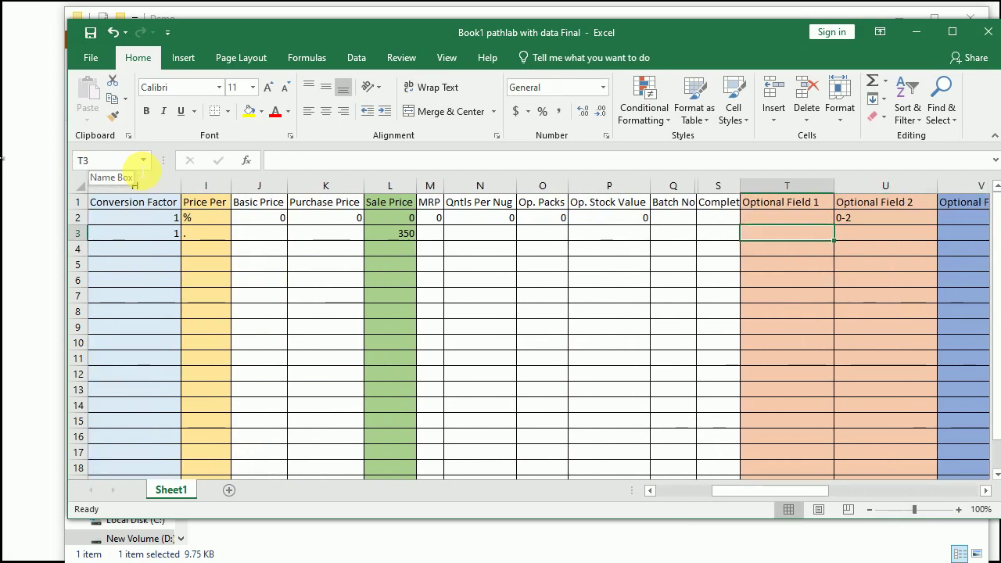
pyautogui.press('Tab')
pyautogui.press('Tab')
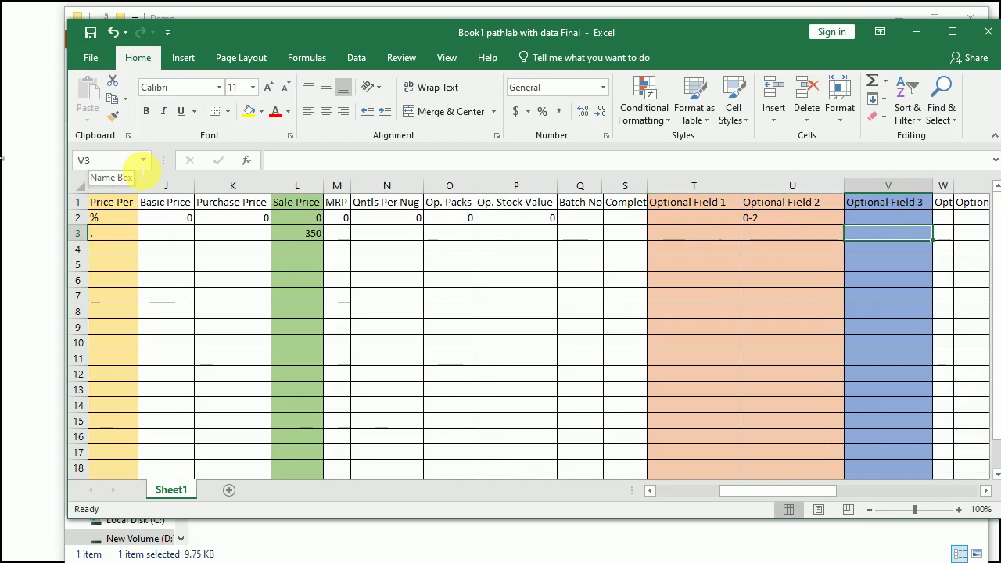
pyautogui.press('Tab')
pyautogui.press('Tab')
pyautogui.press('Tab')
pyautogui.press('Tab')
pyautogui.press('Tab')
pyautogui.press('Tab')
pyautogui.press('Tab')
pyautogui.press('Tab')
pyautogui.press('Tab')
pyautogui.press('Tab')
pyautogui.press('Tab')
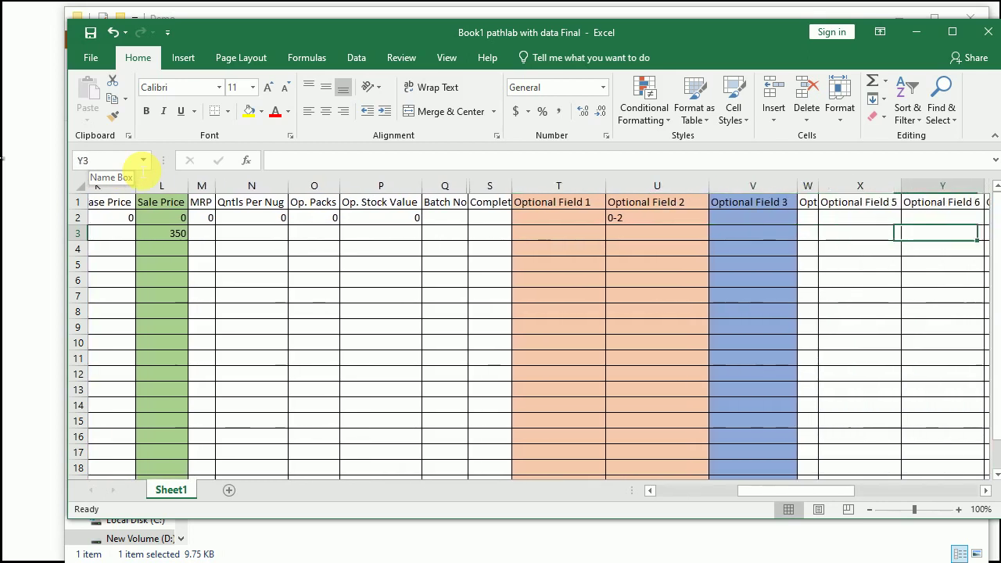
pyautogui.press('Tab')
pyautogui.press('Tab')
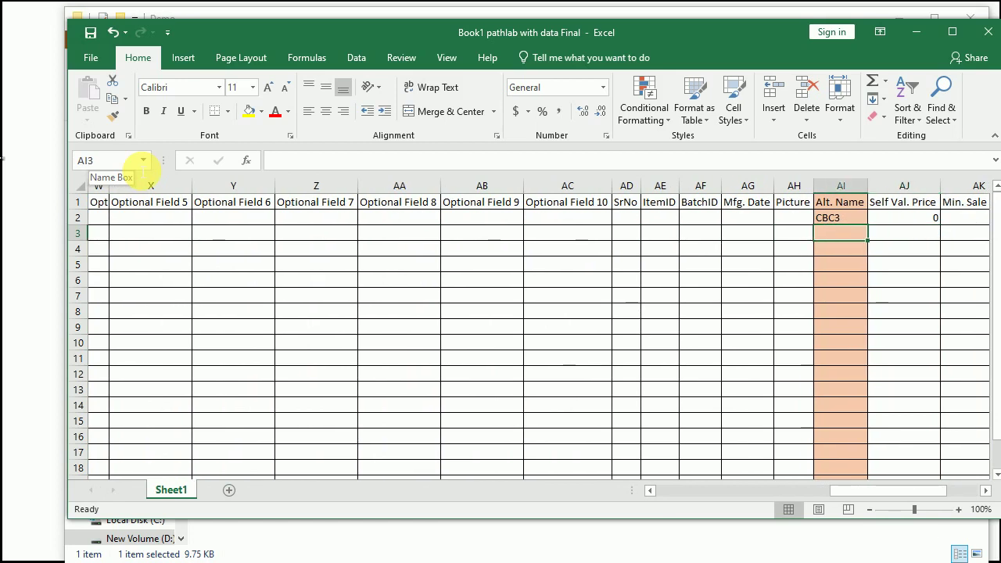
pyautogui.write('COVID')
pyautogui.press('Down')
pyautogui.press('Up')
pyautogui.press('Left')
pyautogui.press('Left')
pyautogui.press('Left')
pyautogui.press('Left')
pyautogui.press('Left')
pyautogui.press('Left')
pyautogui.press('Left')
pyautogui.press('Left')
pyautogui.press('Left')
pyautogui.press('Left')
pyautogui.press('Left')
pyautogui.press('Left')
pyautogui.press('Left')
pyautogui.press('Left')
pyautogui.press('Left')
pyautogui.press('Left')
pyautogui.press('Left')
pyautogui.press('Left')
pyautogui.press('Left')
pyautogui.press('Left')
pyautogui.press('Left')
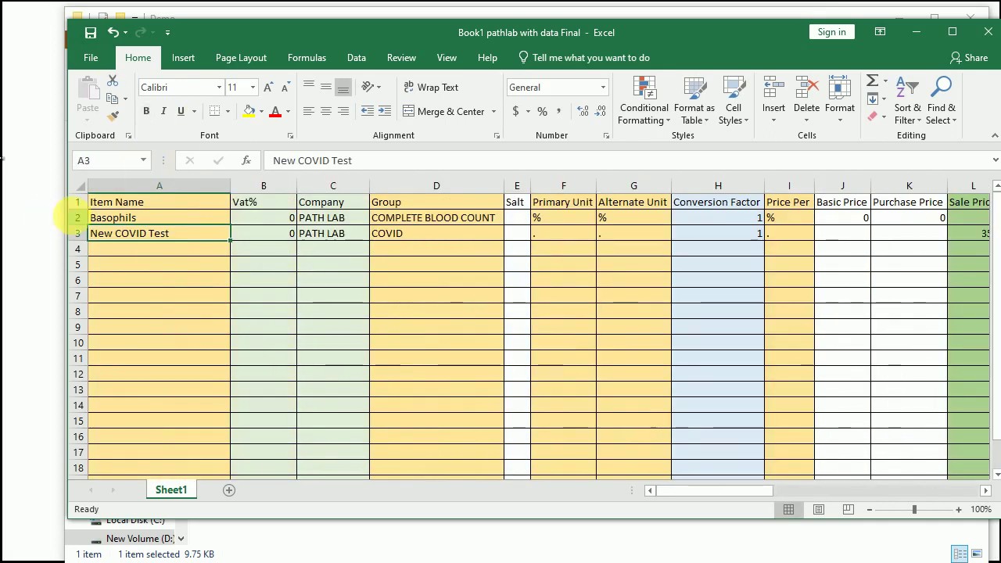
pyautogui.click(79, 217)
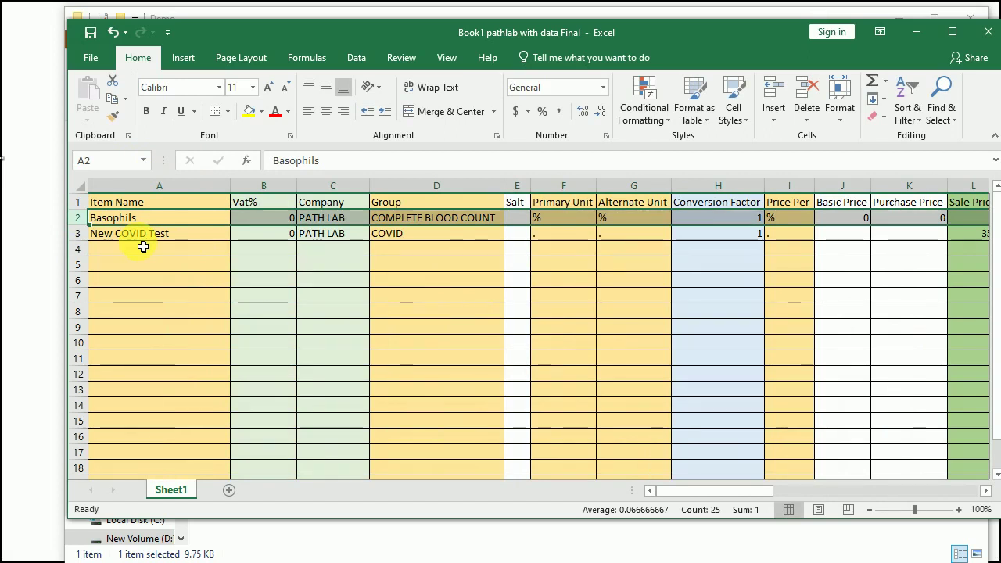
pyautogui.hotkey('ctrl', 's')
# Step: Delete the Basophils row and save the workbook
pyautogui.rightClick(84, 219)
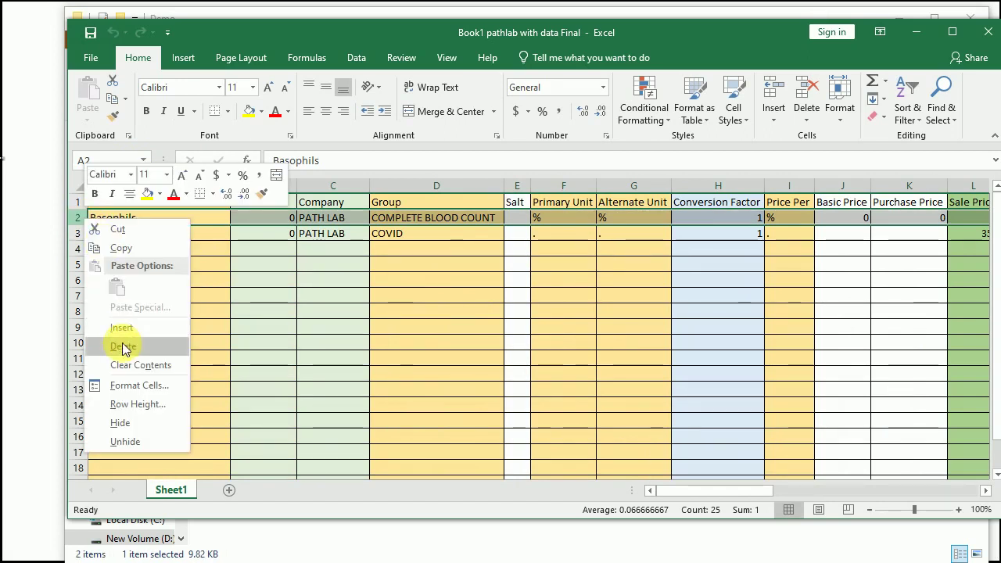
pyautogui.click(122, 344)
pyautogui.moveTo(134, 236); pyautogui.dragTo(139, 390)
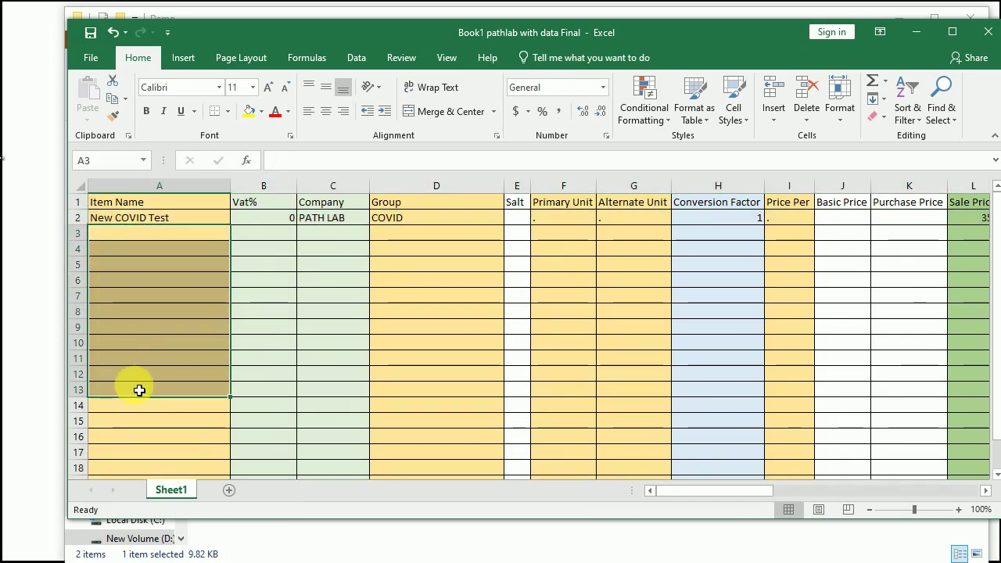
pyautogui.click(88, 34)
# Step: Close the Excel workbook window
pyautogui.moveTo(719, 25); pyautogui.dragTo(703, 26)
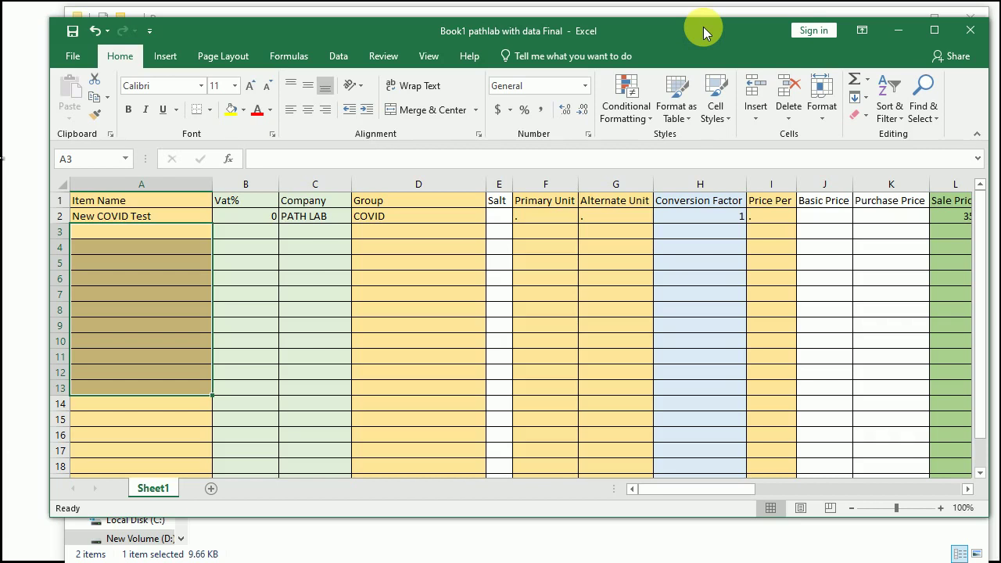
pyautogui.moveTo(703, 26); pyautogui.dragTo(686, 37)
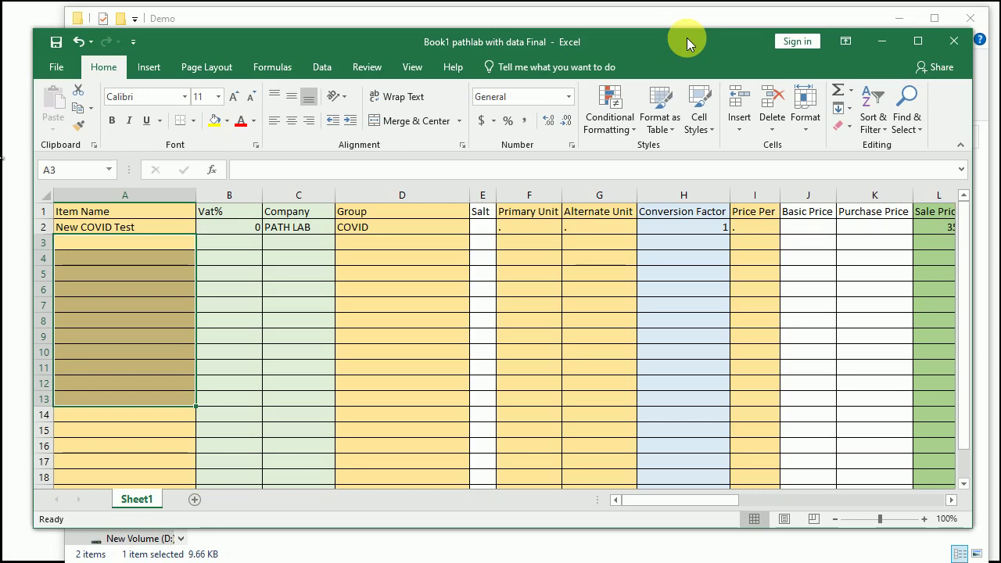
pyautogui.click(69, 229)
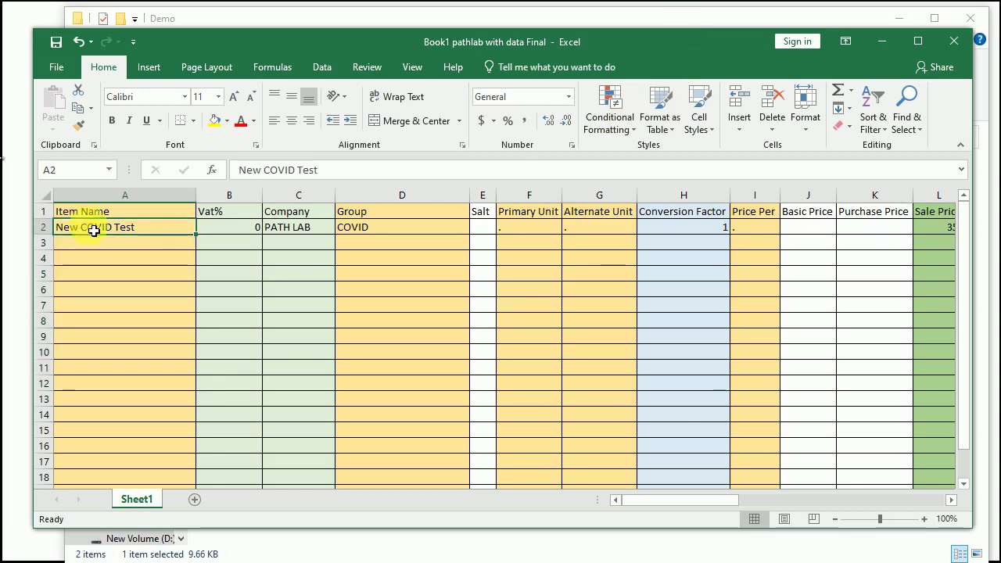
pyautogui.click(954, 41)
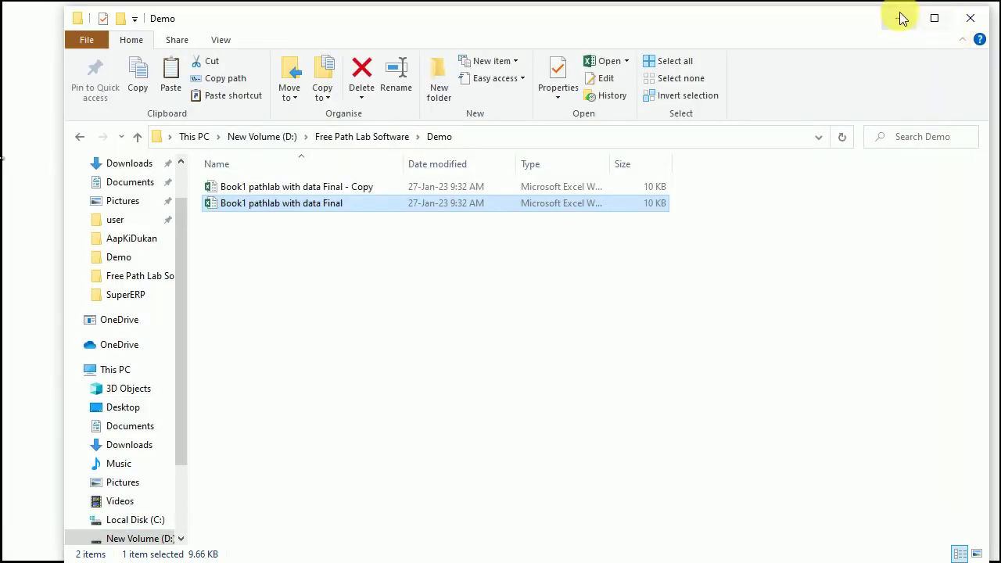
# Step: Load Book1 pathlab with data Final from D:\Free Path Lab Software\Demo into the item import utility
pyautogui.click(901, 18)
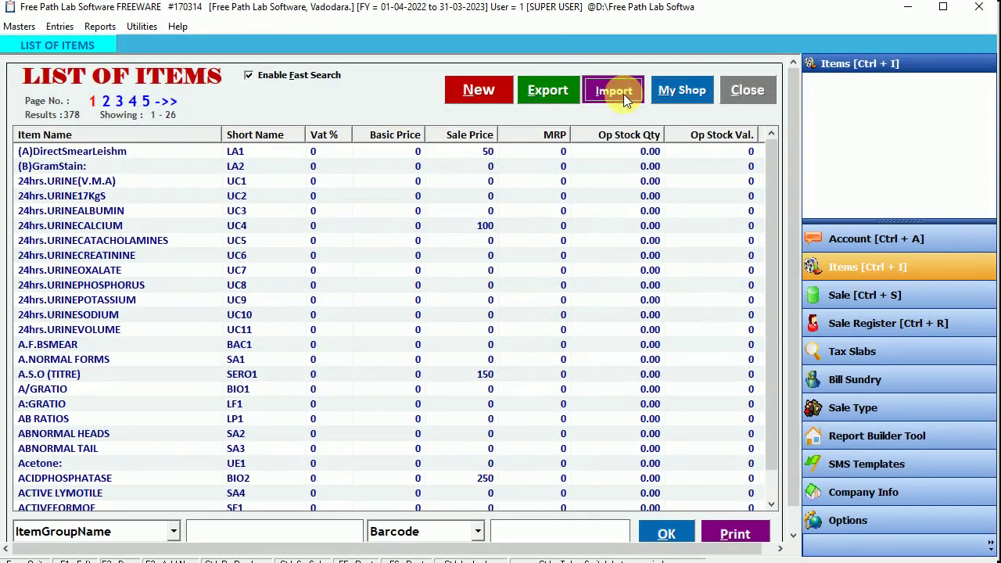
pyautogui.click(623, 94)
pyautogui.click(236, 287)
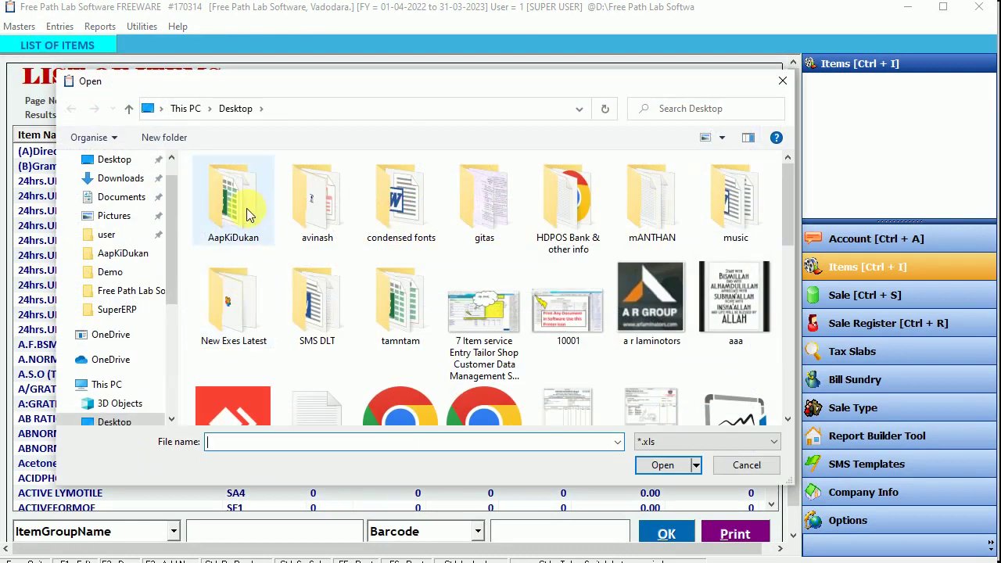
pyautogui.click(198, 113)
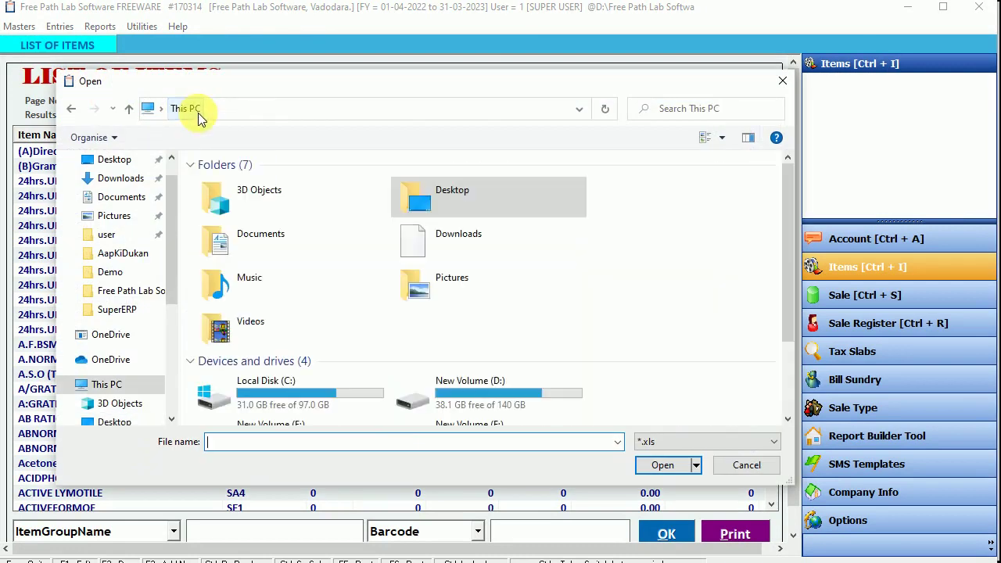
pyautogui.doubleClick(462, 383)
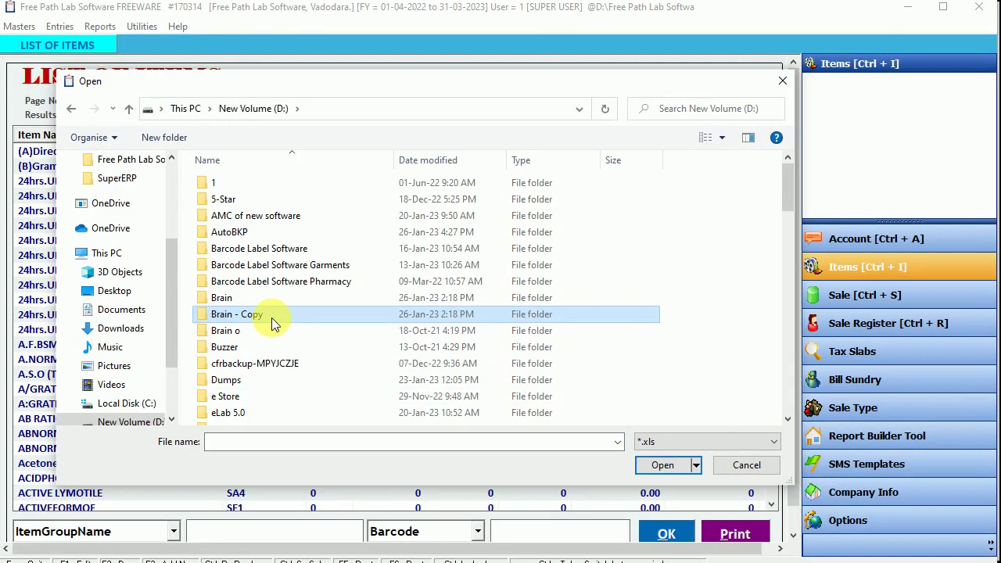
pyautogui.scroll(-5, 271, 318)
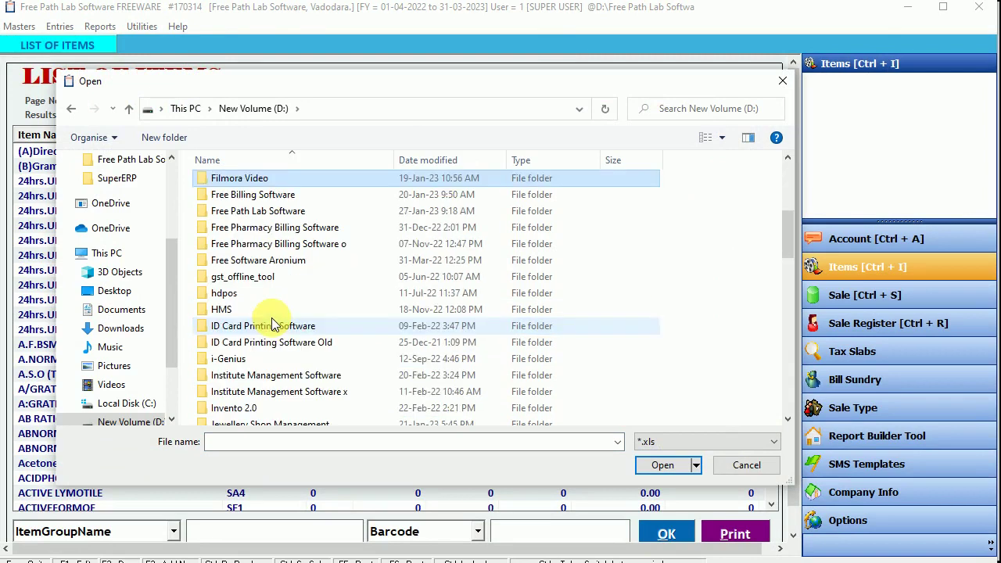
pyautogui.doubleClick(232, 211)
pyautogui.doubleClick(222, 315)
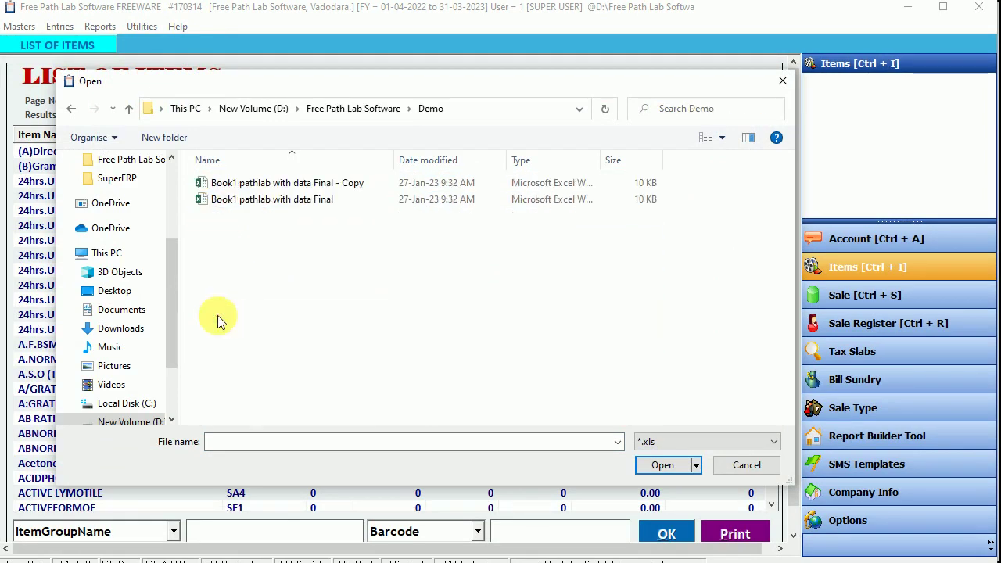
pyautogui.click(208, 202)
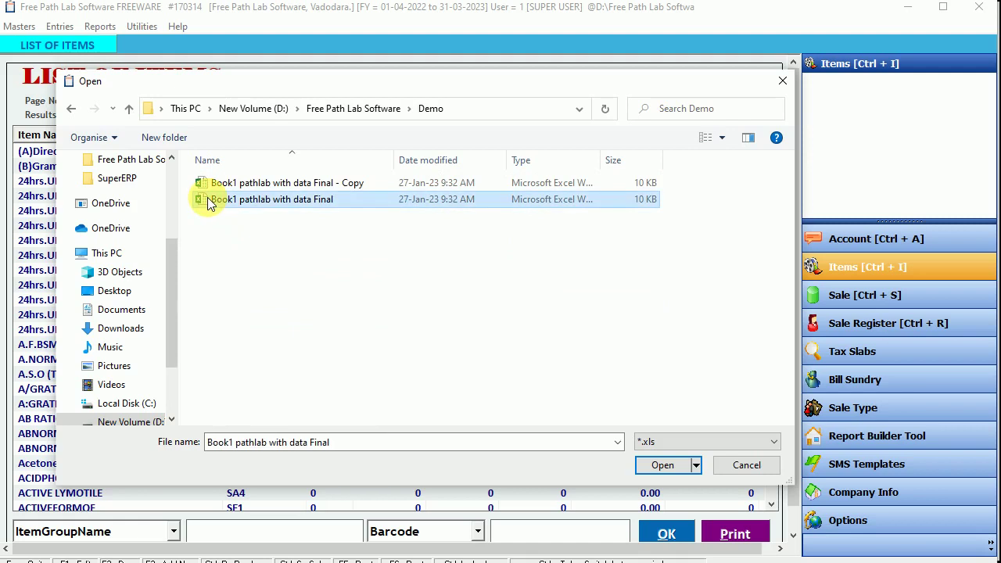
pyautogui.click(657, 465)
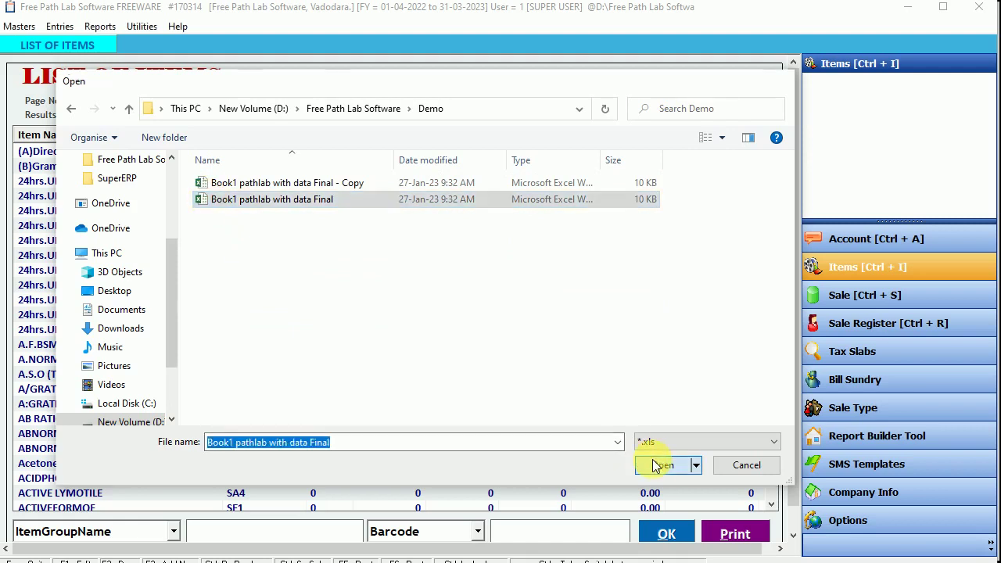
# Step: Set From Row No. to 2
pyautogui.click(233, 392)
pyautogui.write('2')
pyautogui.click(391, 395)
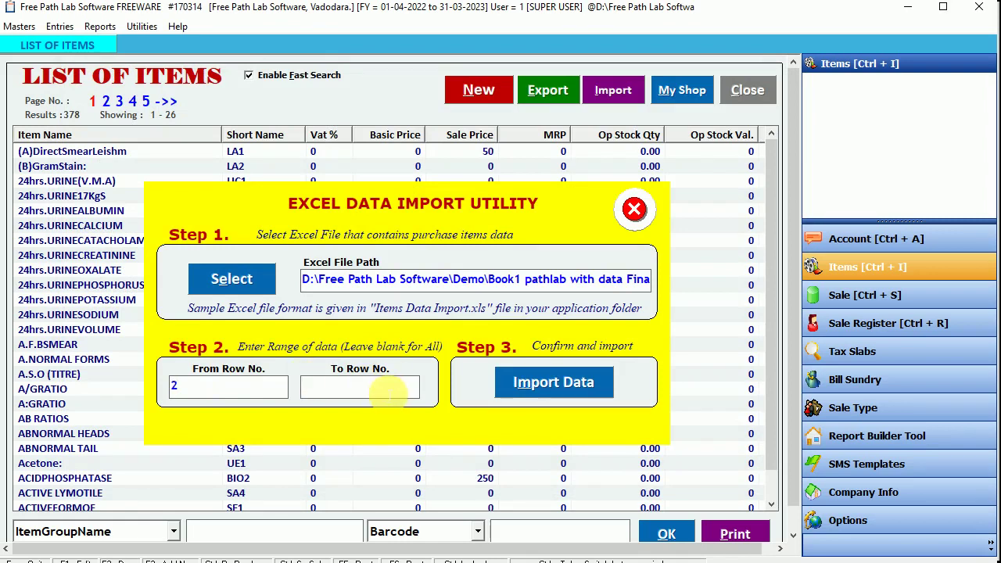
# Step: Set To Row No. to 2 and import that single row, confirming and acknowledging success
pyautogui.write('2')
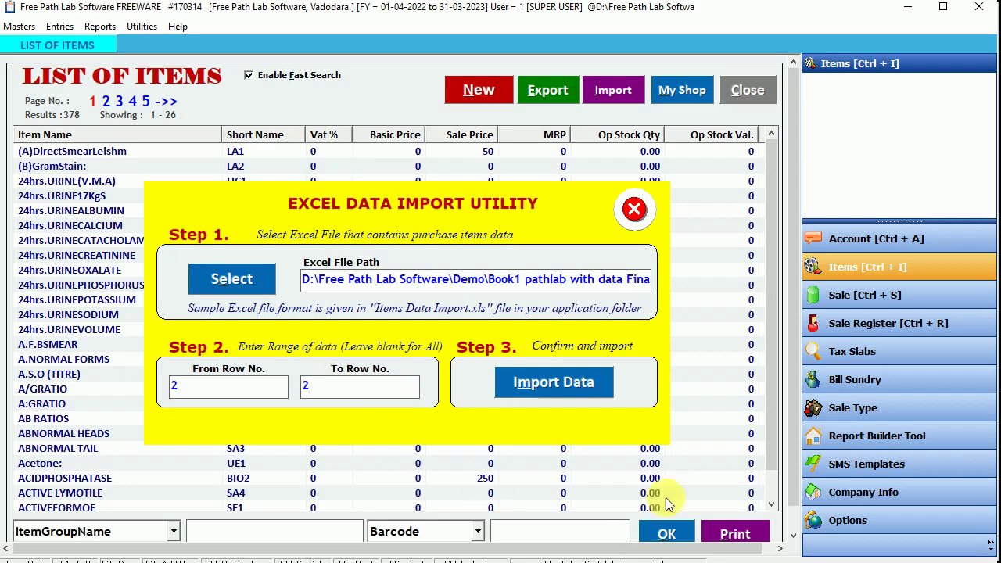
pyautogui.doubleClick(313, 386)
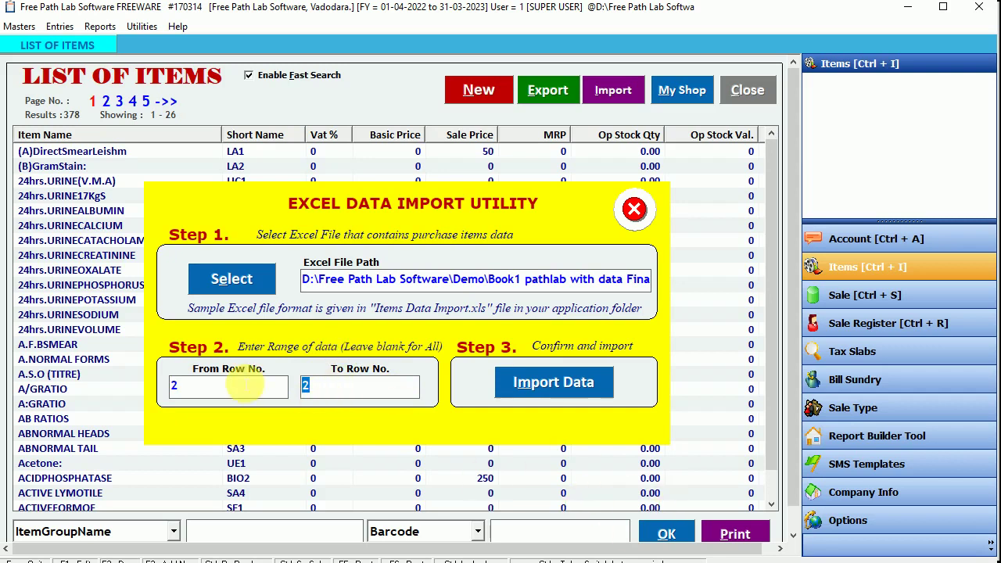
pyautogui.click(547, 386)
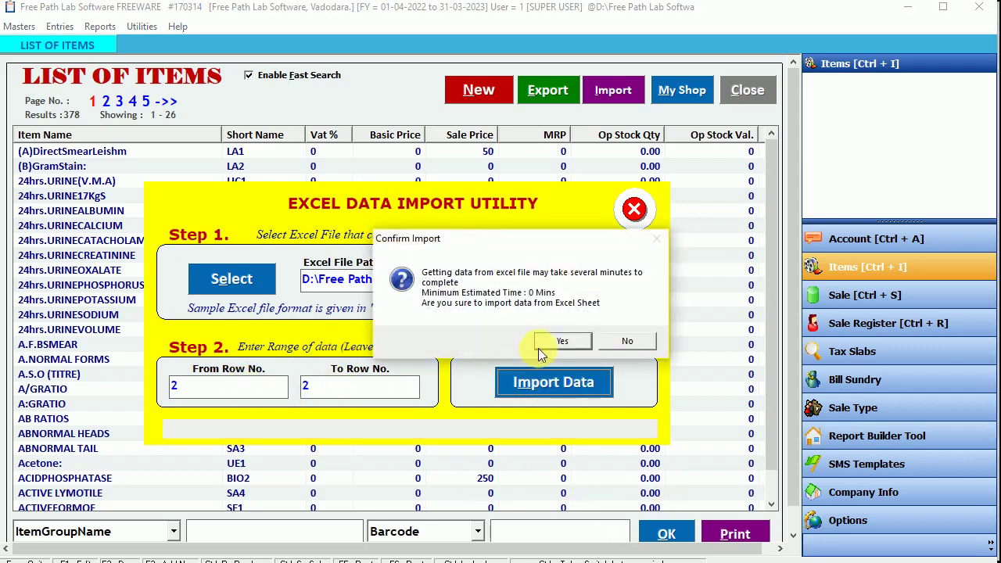
pyautogui.click(540, 346)
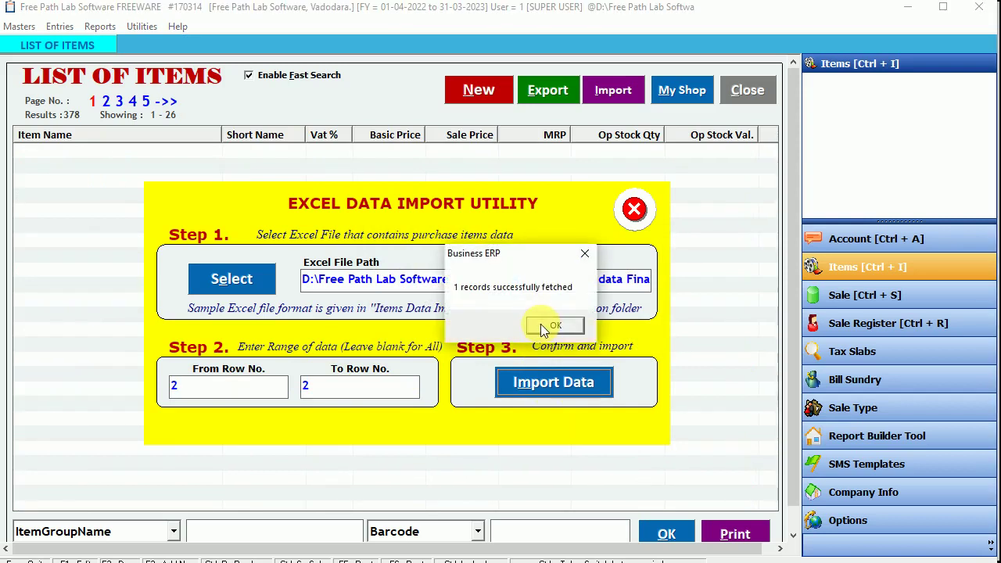
pyautogui.click(540, 325)
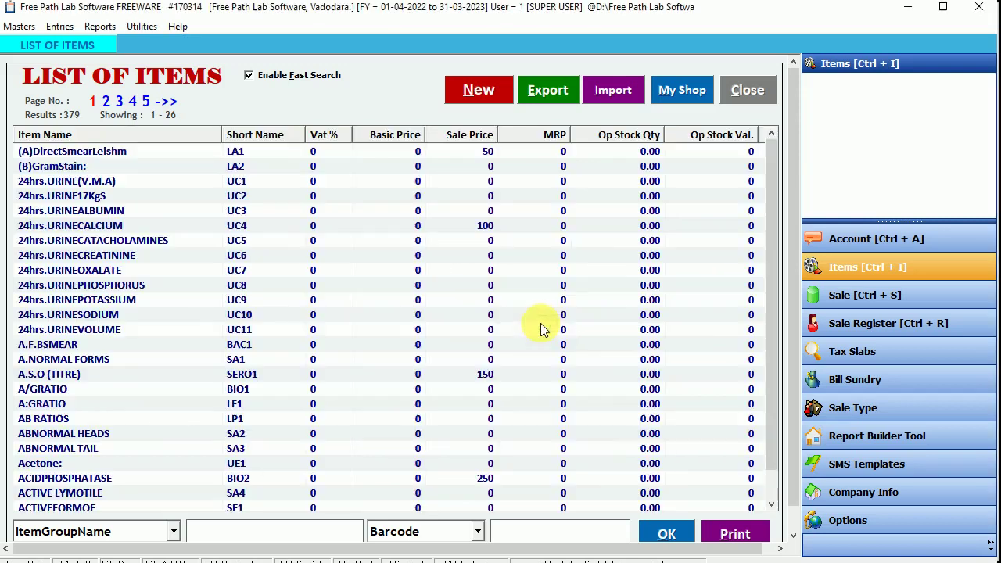
pyautogui.click(124, 329)
# Step: Search '%covi' and review New COVID Test's sale price of 350 without changing it
pyautogui.click(209, 533)
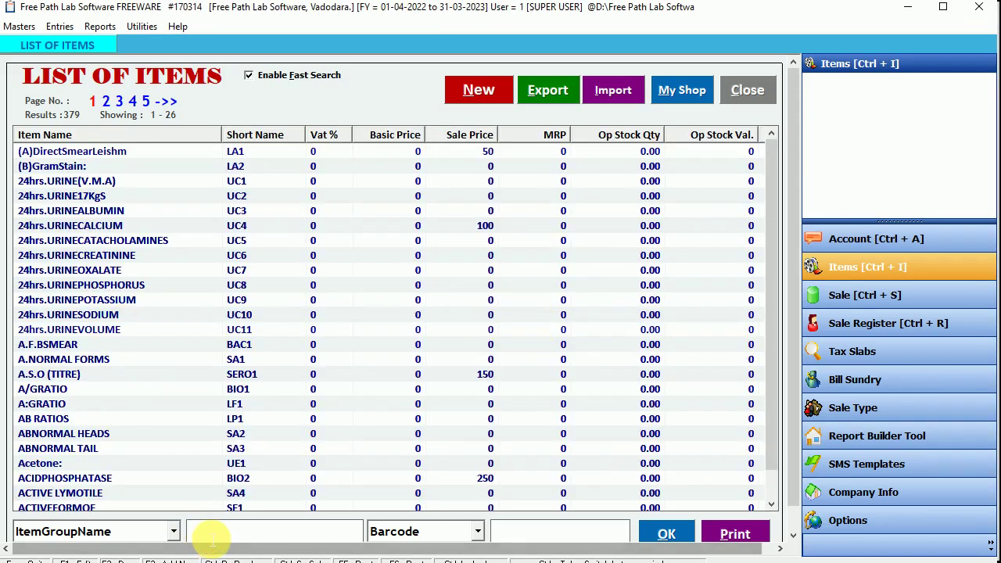
pyautogui.write('%covid')
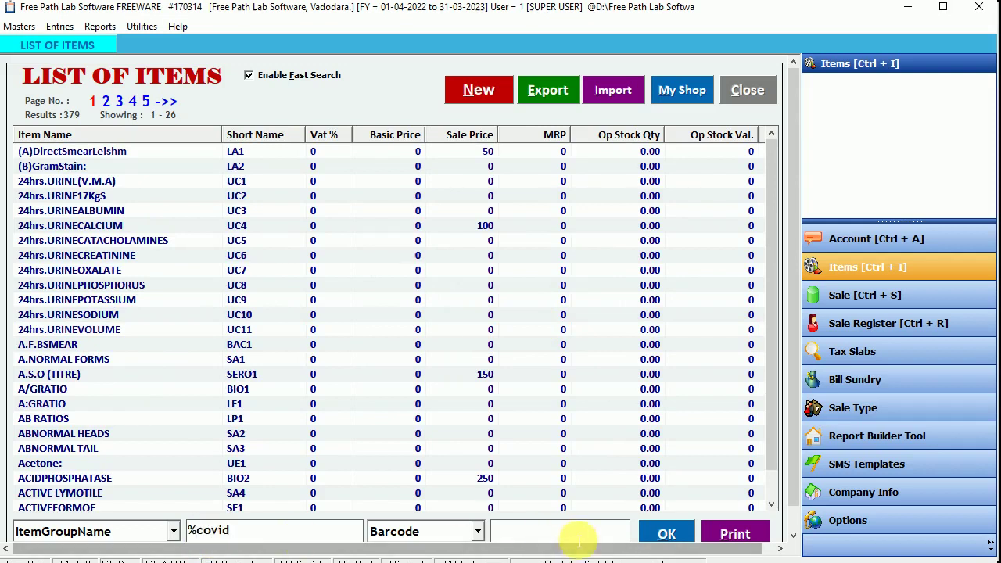
pyautogui.click(664, 533)
pyautogui.click(62, 155)
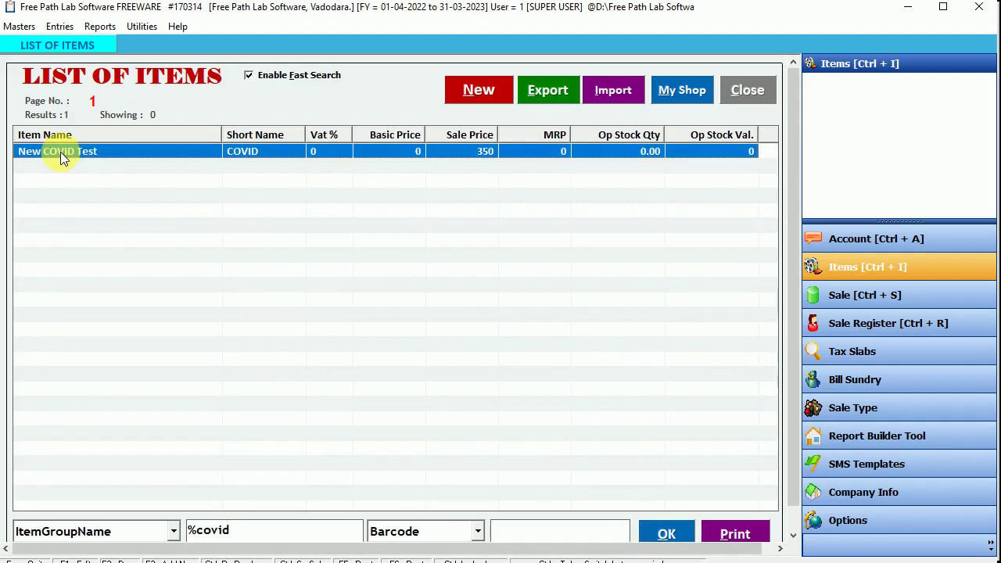
pyautogui.doubleClick(178, 151)
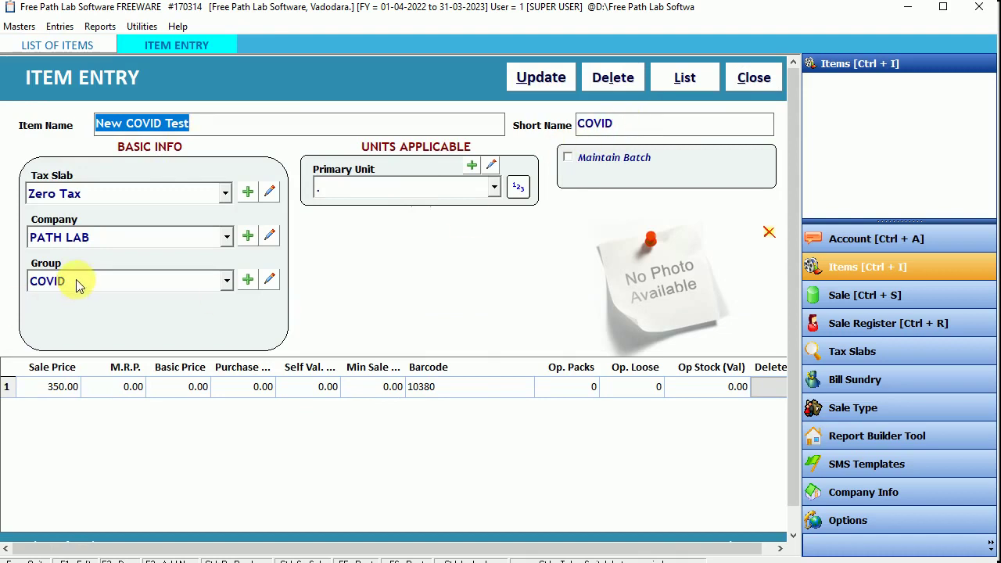
pyautogui.click(56, 387)
pyautogui.press('Escape')
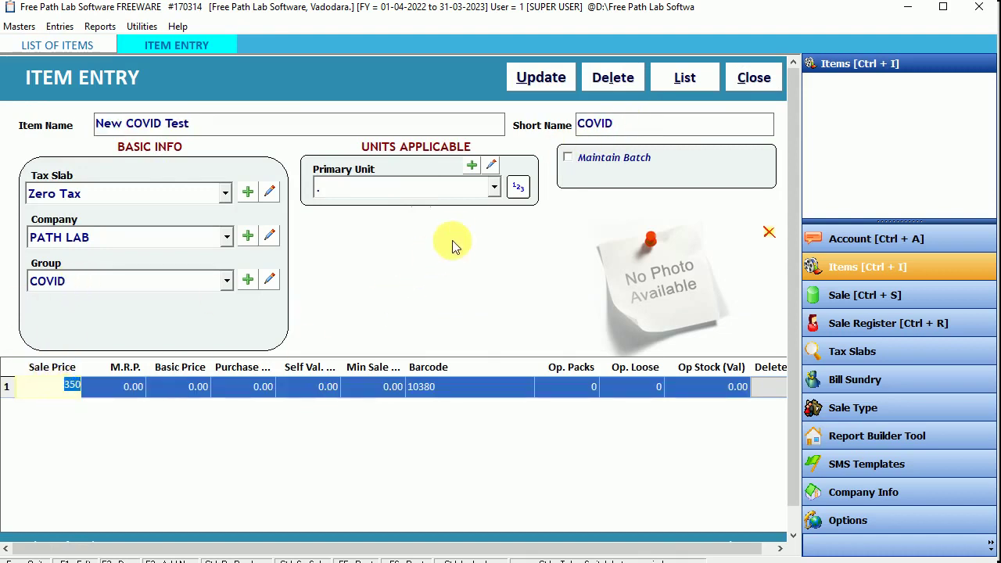
pyautogui.press('Escape')
pyautogui.click(510, 332)
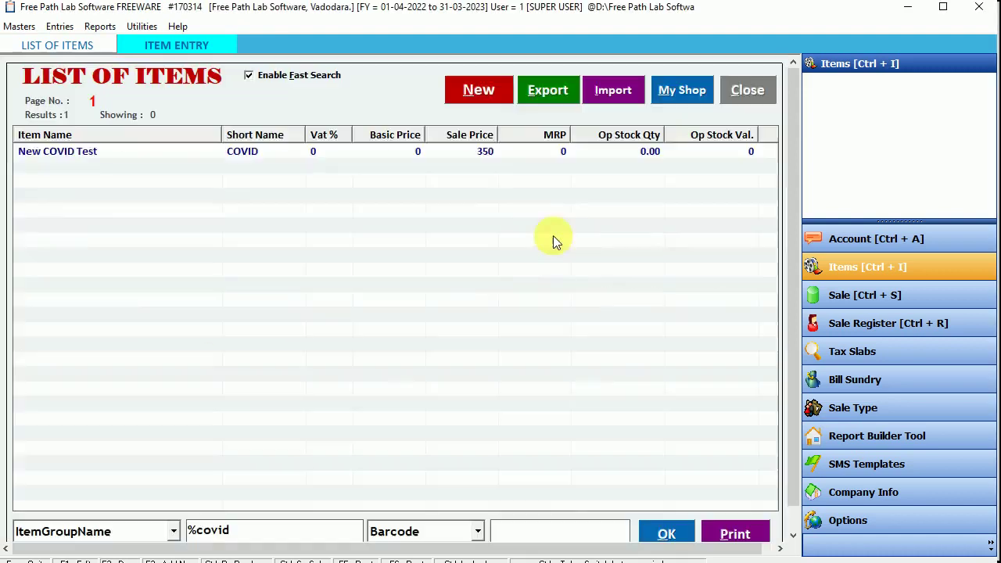
# Step: Clear the search to list all 379 items and discard a blank new item form
pyautogui.click(278, 538)
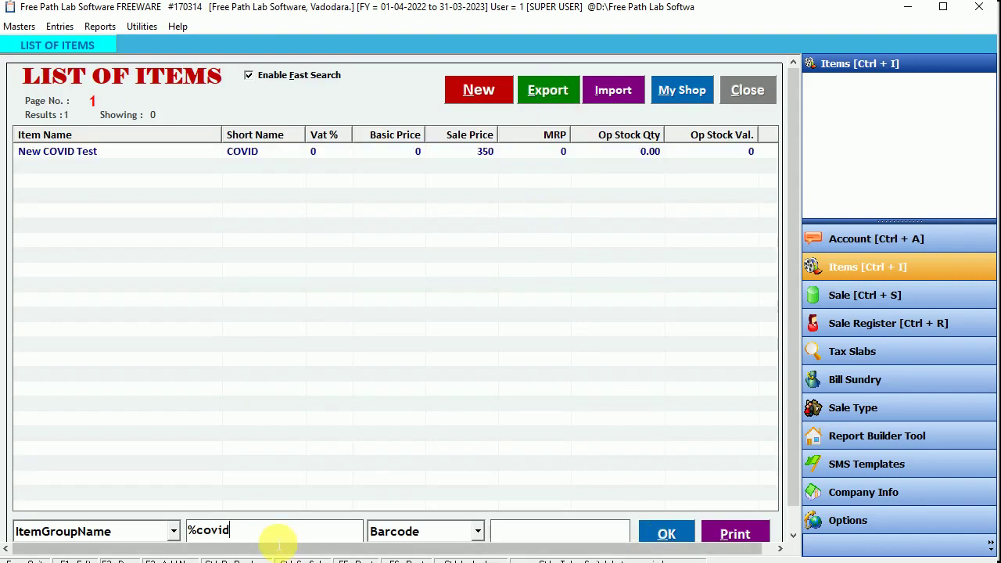
pyautogui.press('BackSpace')
pyautogui.press('BackSpace')
pyautogui.press('BackSpace')
pyautogui.press('BackSpace')
pyautogui.press('BackSpace')
pyautogui.click(663, 534)
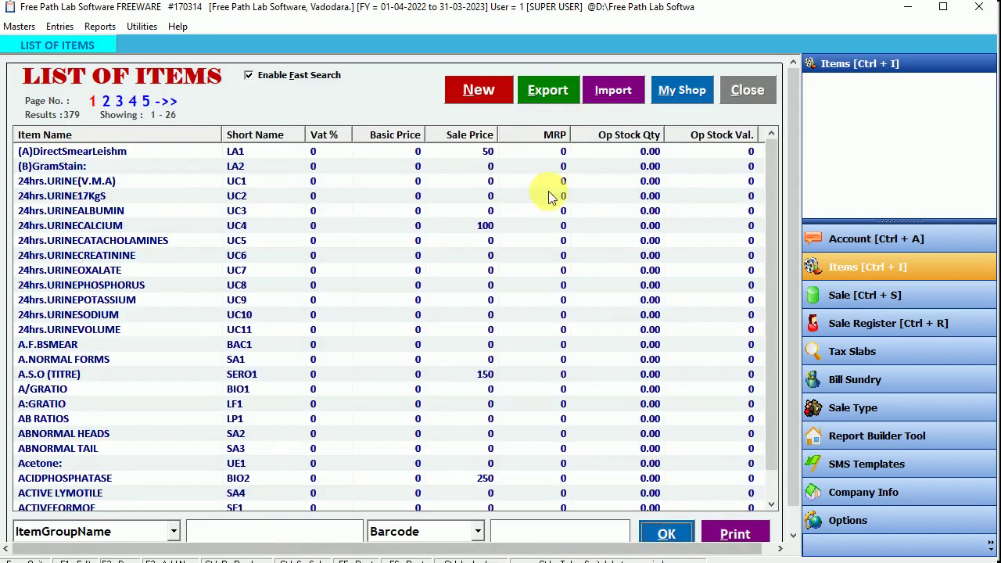
pyautogui.click(480, 91)
pyautogui.click(747, 82)
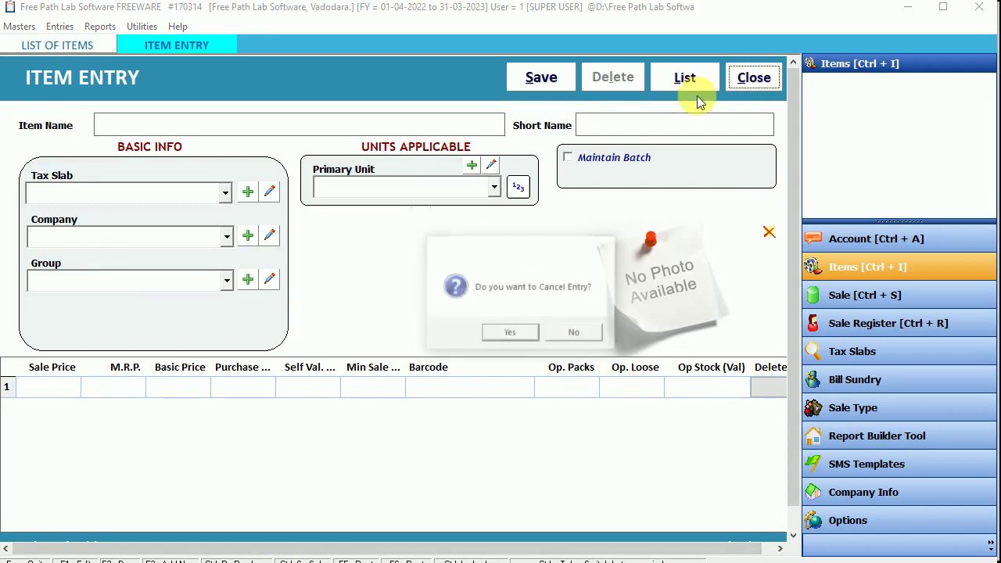
pyautogui.click(513, 335)
# Step: Glance at the Items list and the Masters > Unit window, then bring up the Entries menu
pyautogui.click(745, 82)
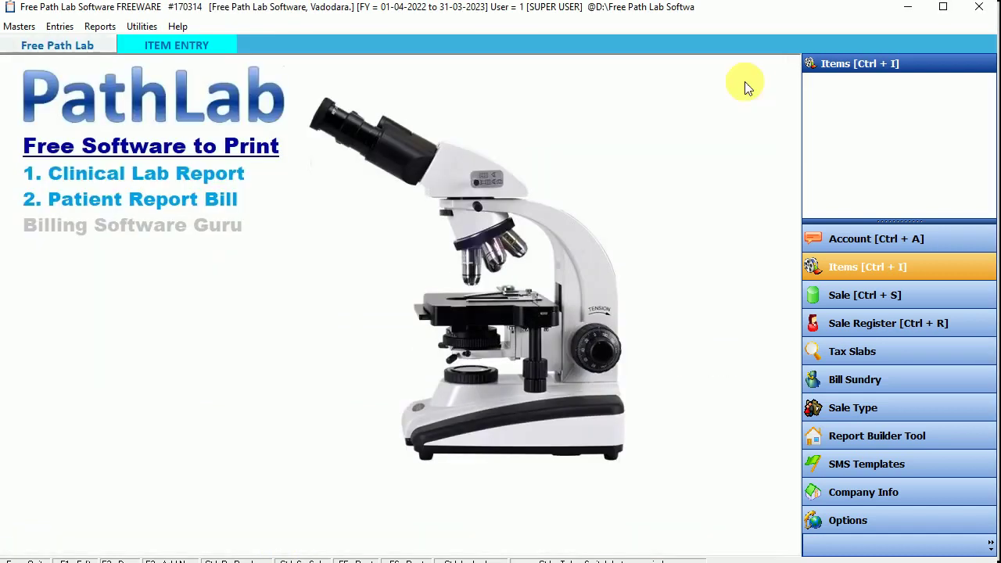
pyautogui.click(834, 267)
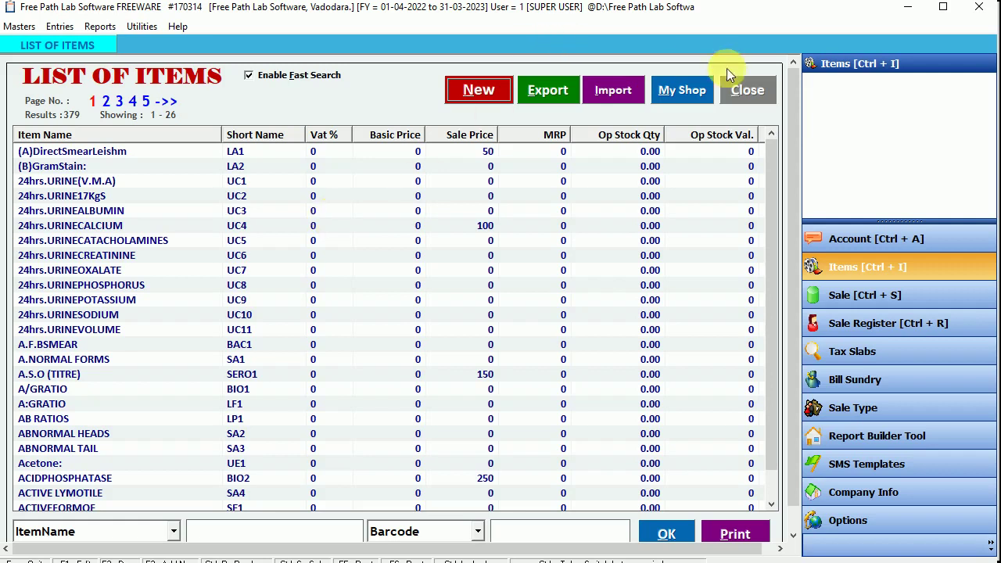
pyautogui.click(756, 89)
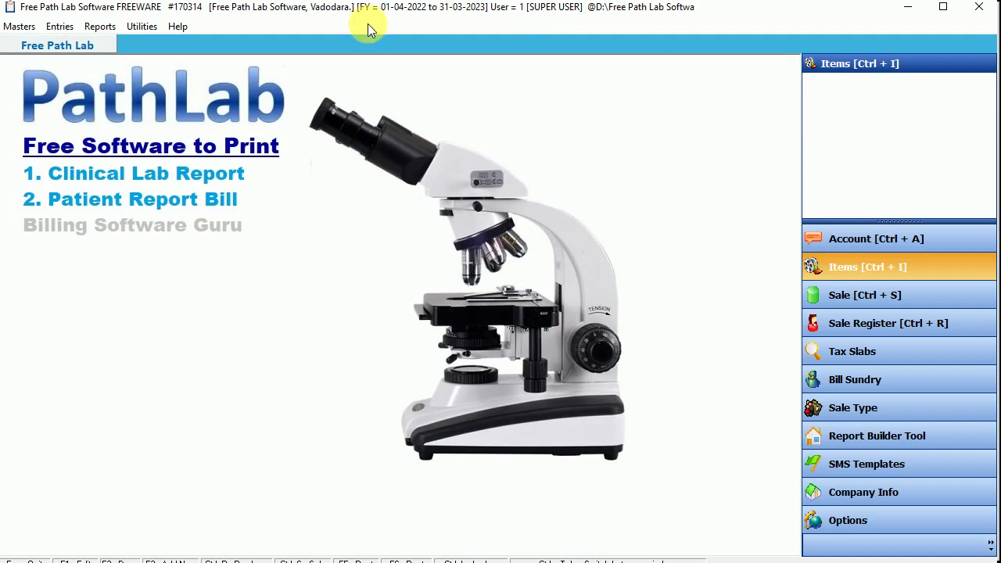
pyautogui.click(16, 28)
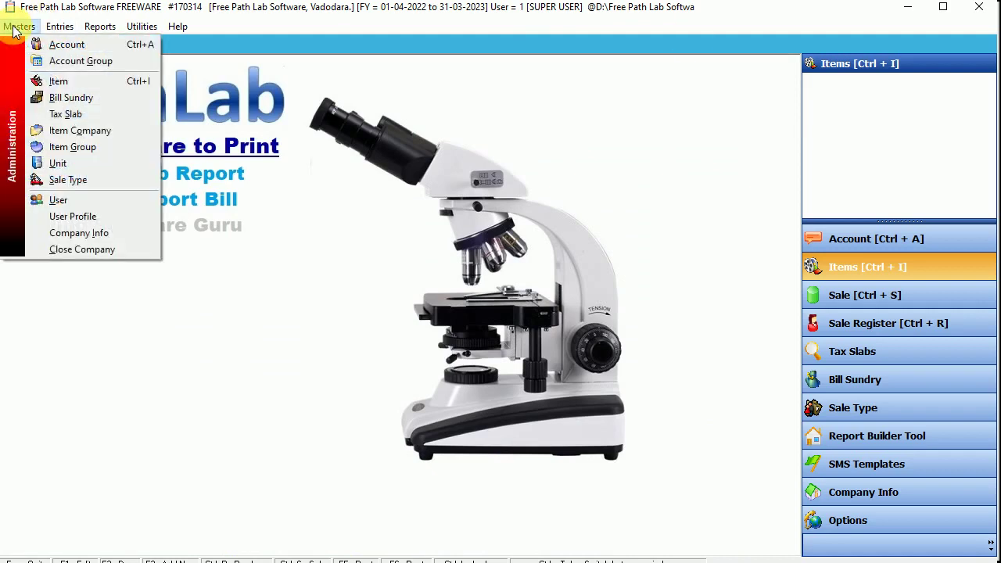
pyautogui.click(63, 163)
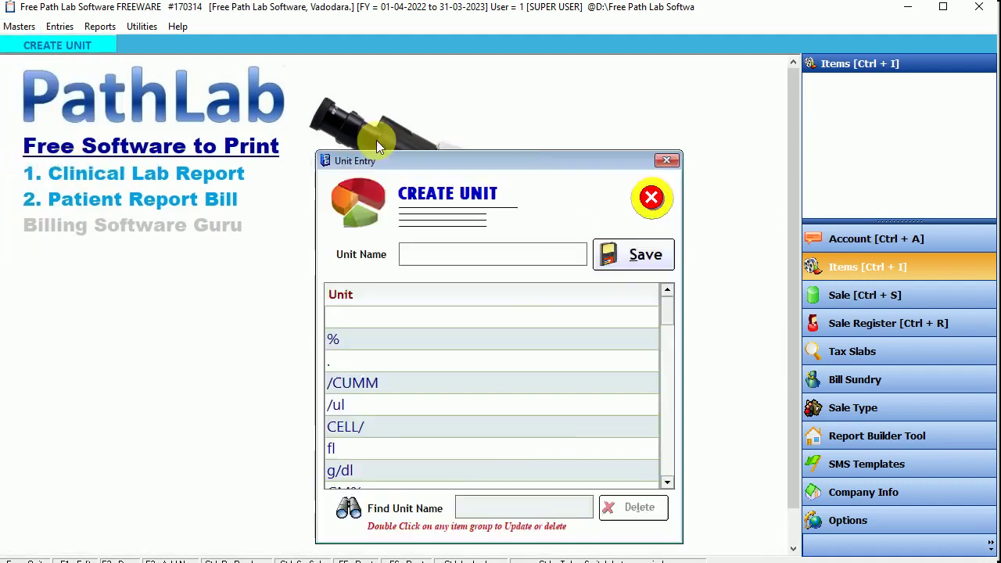
pyautogui.click(520, 141)
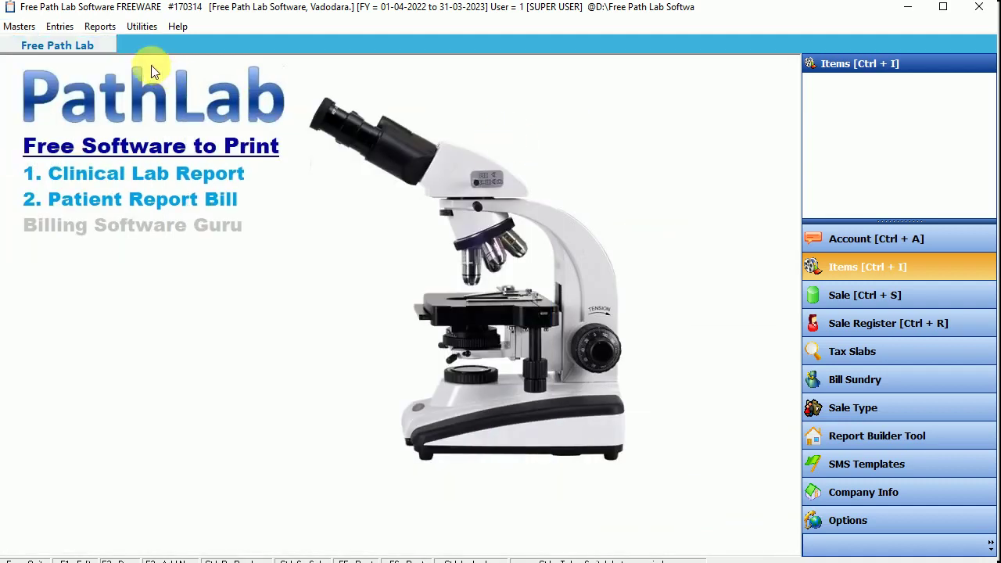
pyautogui.click(59, 27)
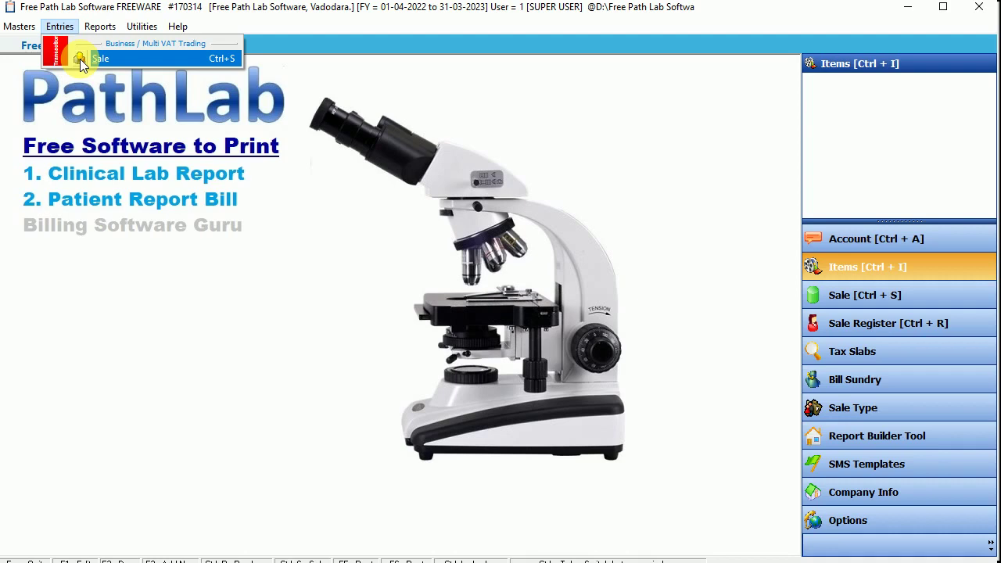
# Step: Dismiss the open menu and bring up the Sale Bills list via Sale [Ctrl + S]
pyautogui.moveTo(99, 26)
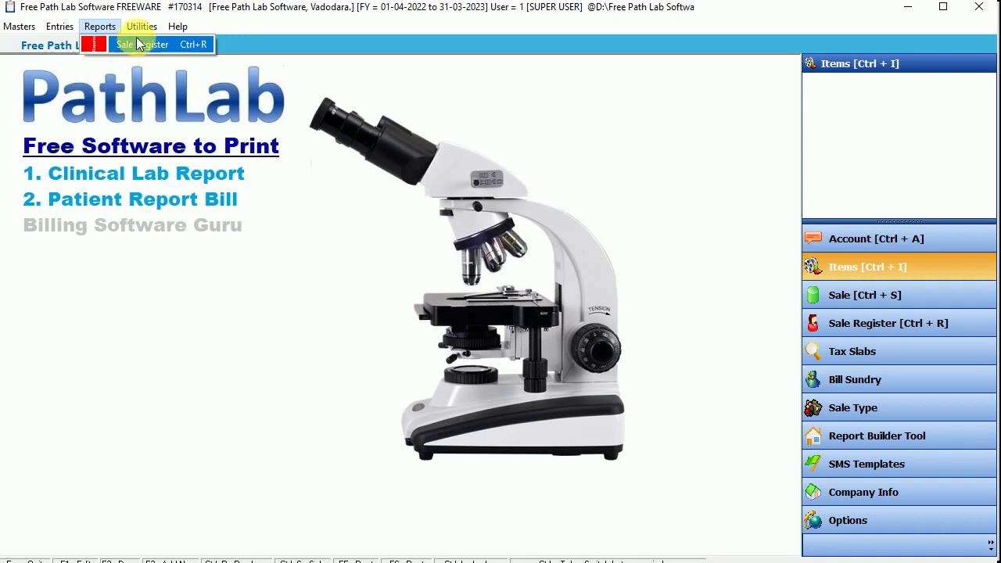
pyautogui.moveTo(59, 26)
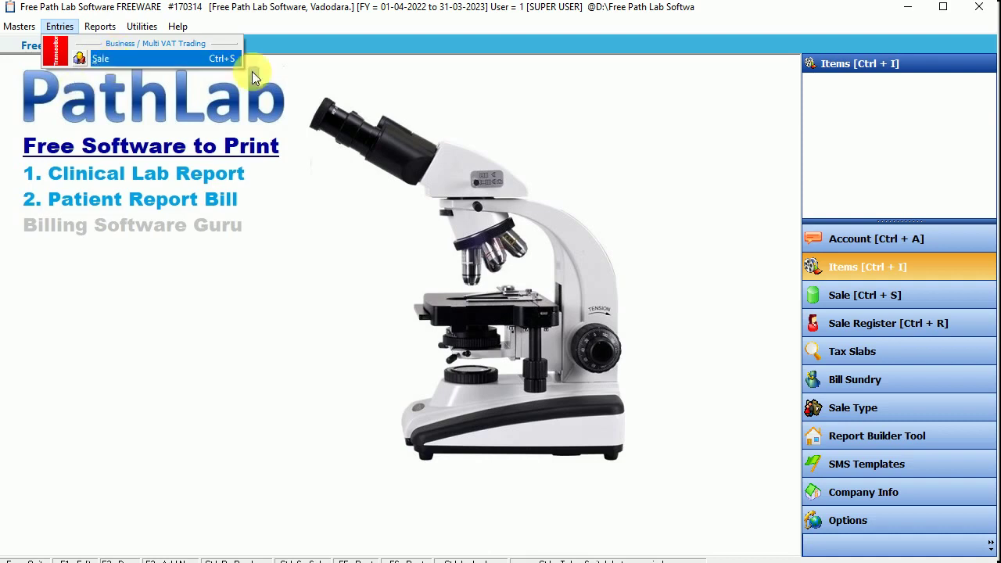
pyautogui.click(463, 70)
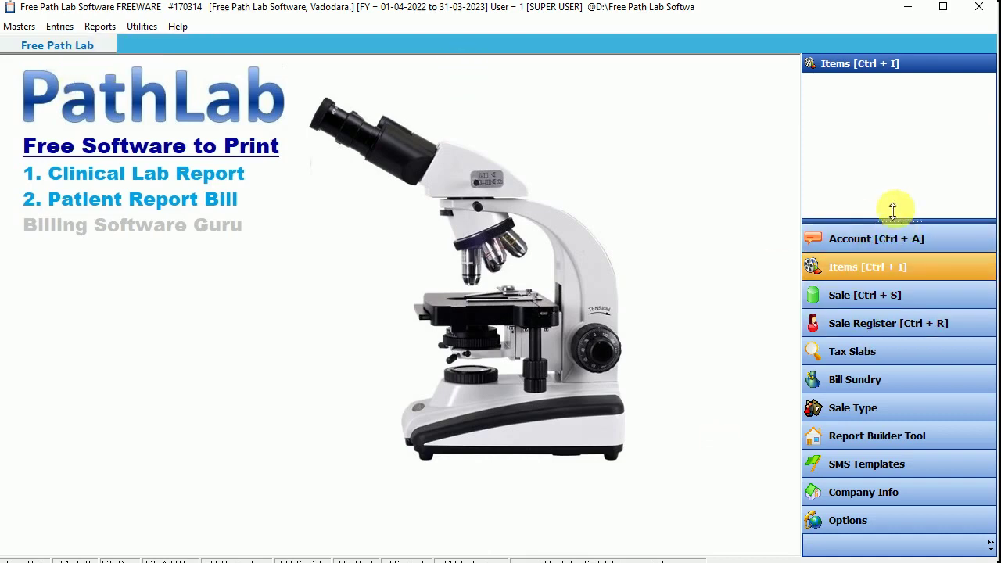
pyautogui.click(883, 302)
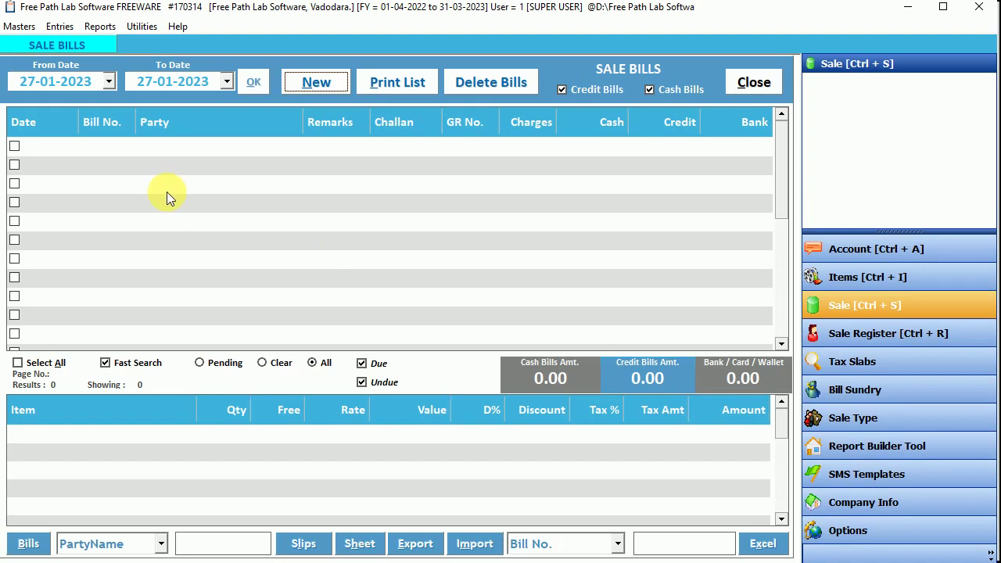
# Step: Set the Sale Bills From Date to 1 January 2023 and start a new sale bill
pyautogui.click(167, 191)
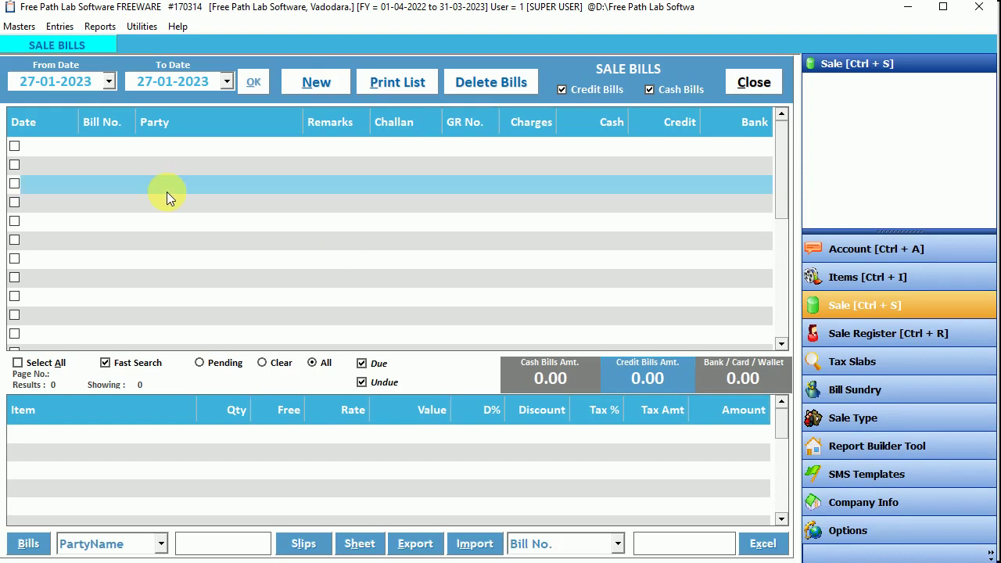
pyautogui.click(109, 81)
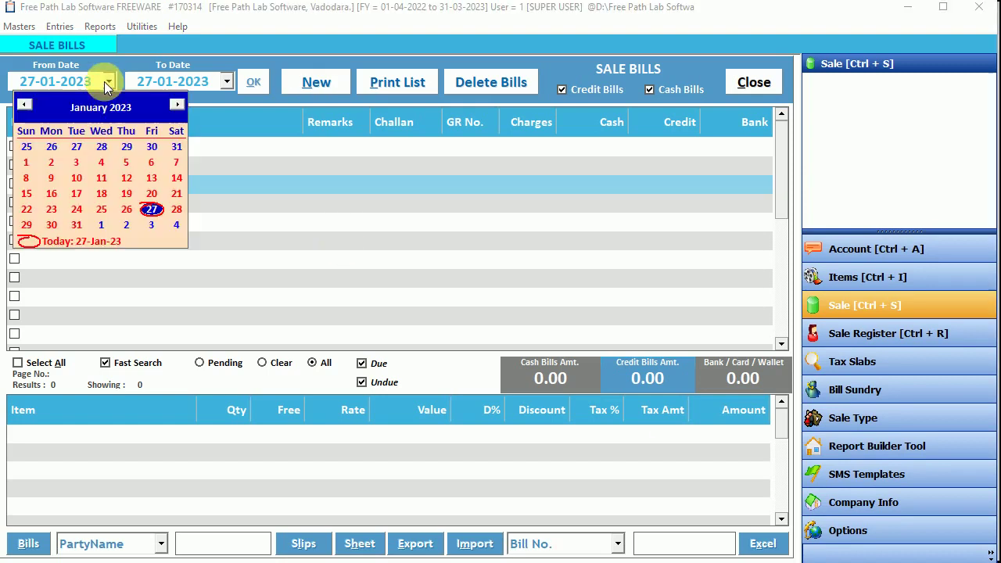
pyautogui.click(27, 162)
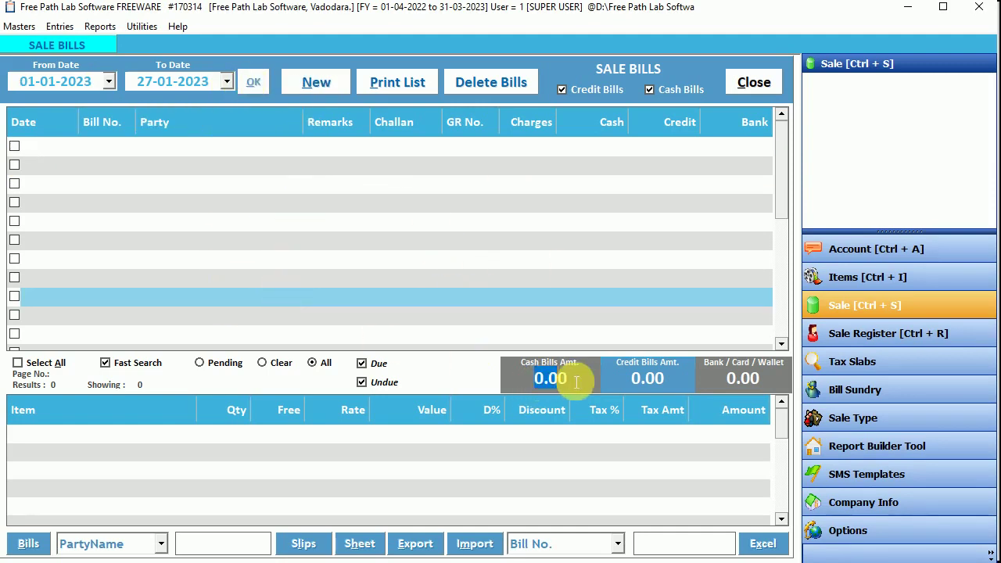
pyautogui.click(647, 379)
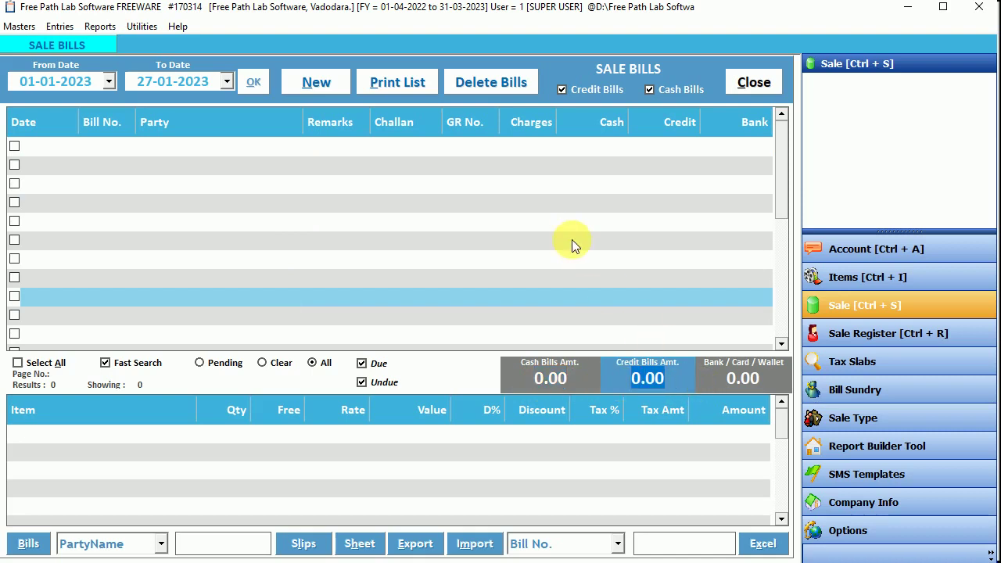
pyautogui.click(324, 82)
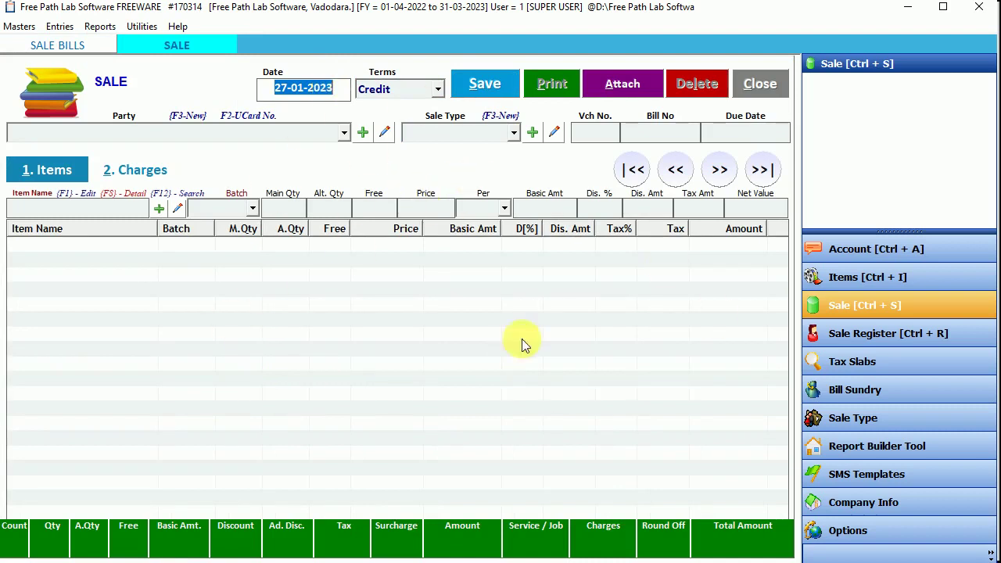
# Step: Correct the bill date to 27-01-2023
pyautogui.click(299, 99)
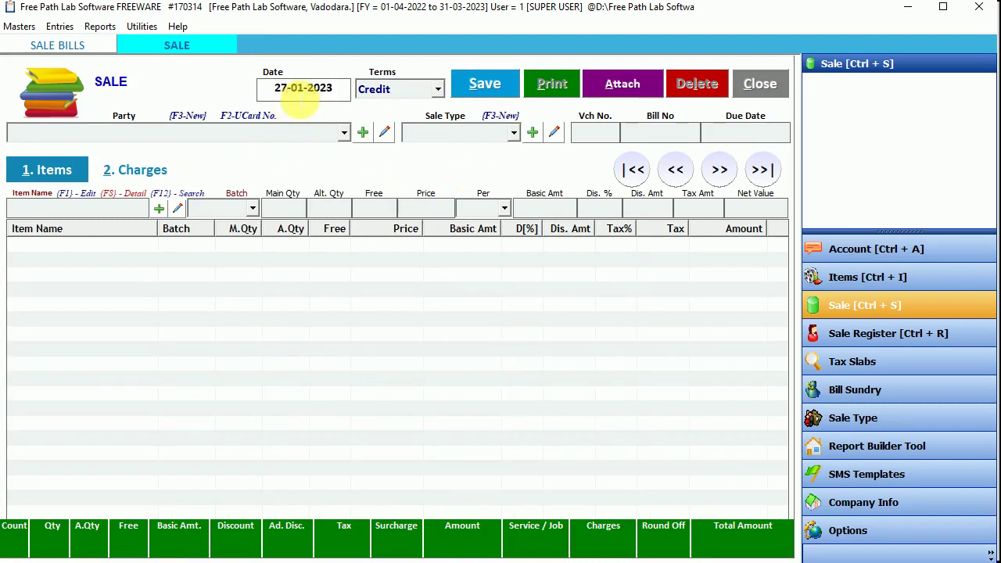
pyautogui.press('BackSpace')
pyautogui.write('6')
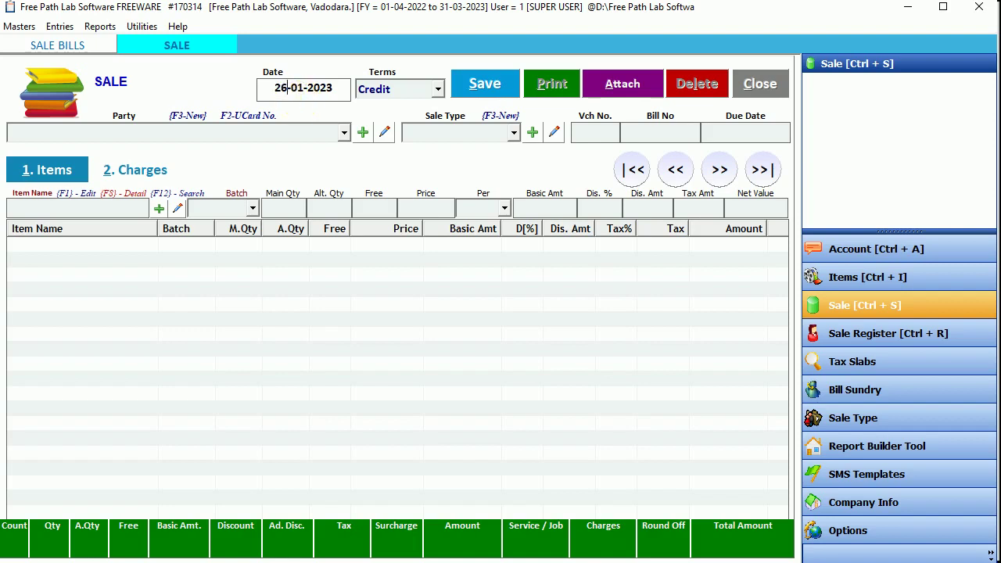
pyautogui.press('BackSpace')
pyautogui.write('7')
pyautogui.press('Return')
# Step: Choose Cash payment terms, keep Cash as party, then start a new party account
pyautogui.press('Up')
pyautogui.press('Down')
pyautogui.press('Down')
pyautogui.press('Up')
pyautogui.press('Up')
pyautogui.press('Down')
pyautogui.press('Down')
pyautogui.press('Up')
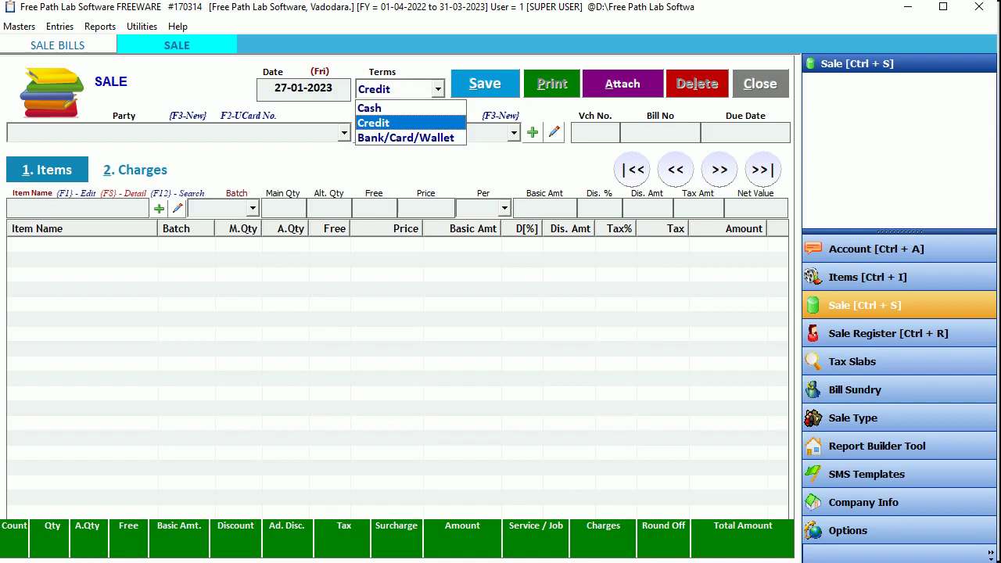
pyautogui.press('Up')
pyautogui.press('Return')
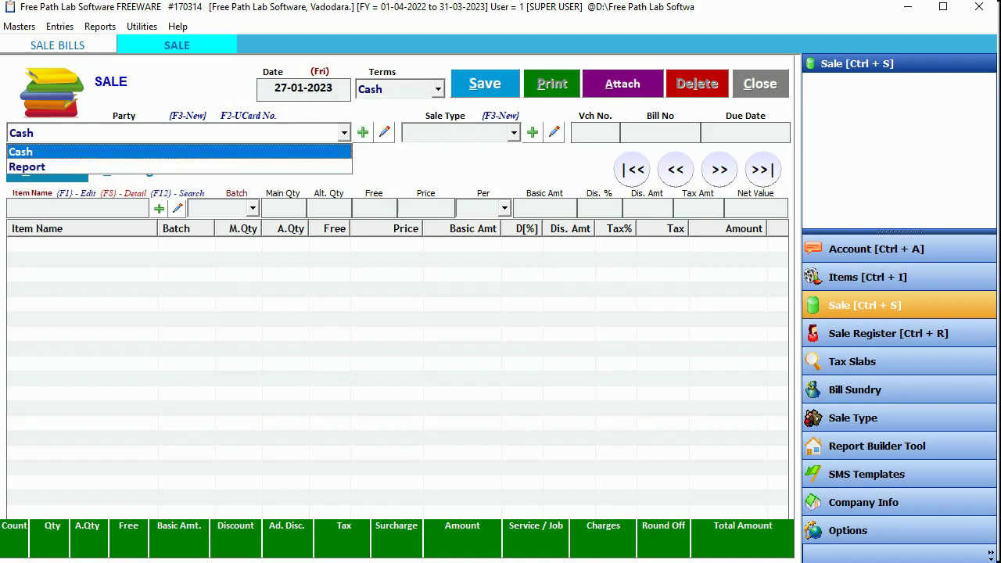
pyautogui.press('Down')
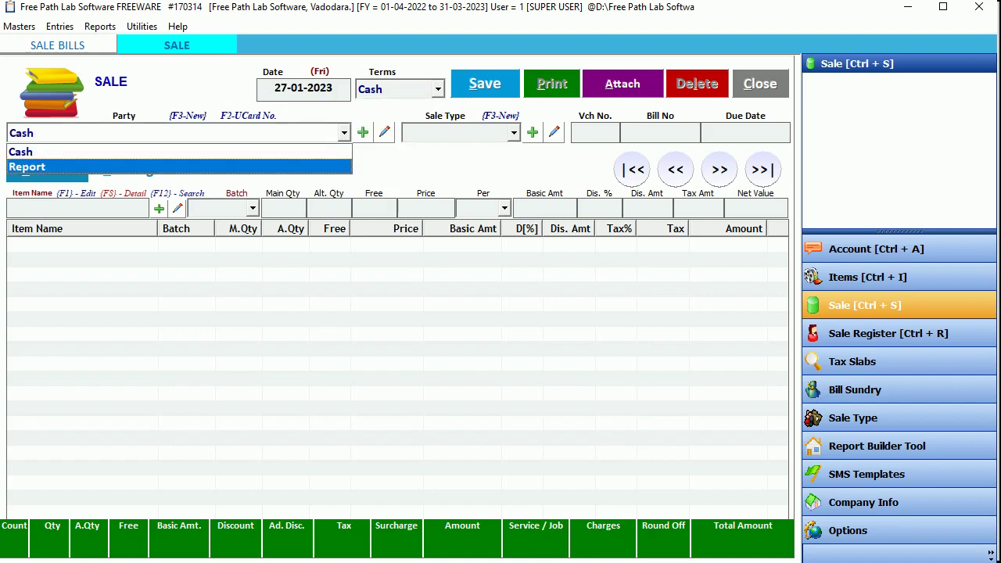
pyautogui.press('Up')
pyautogui.press('Return')
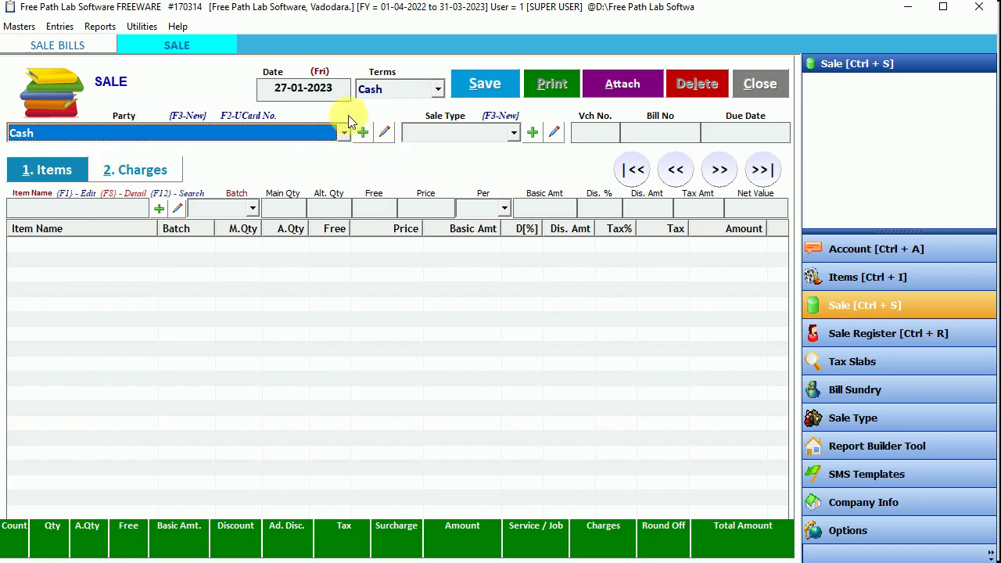
pyautogui.click(363, 133)
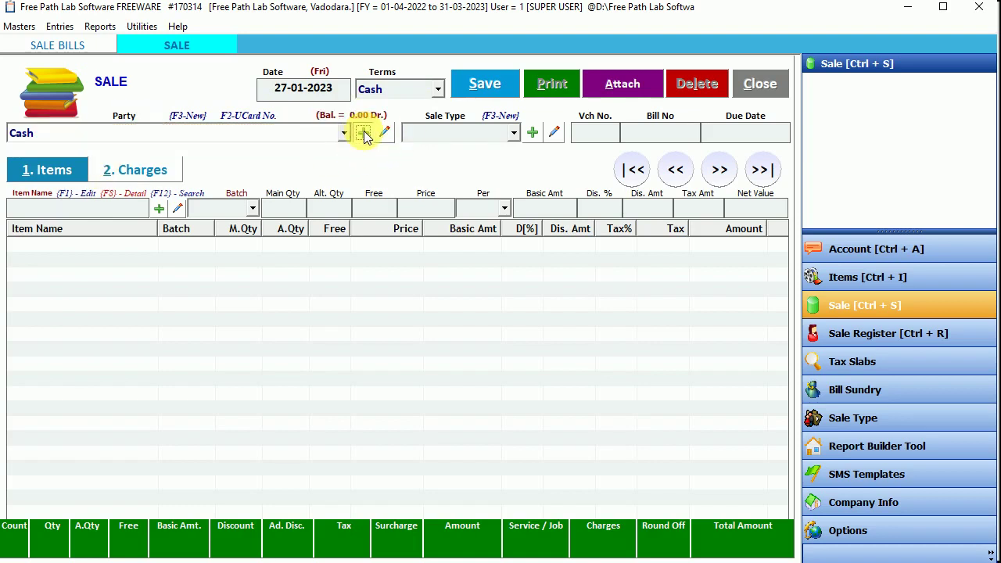
pyautogui.click(364, 133)
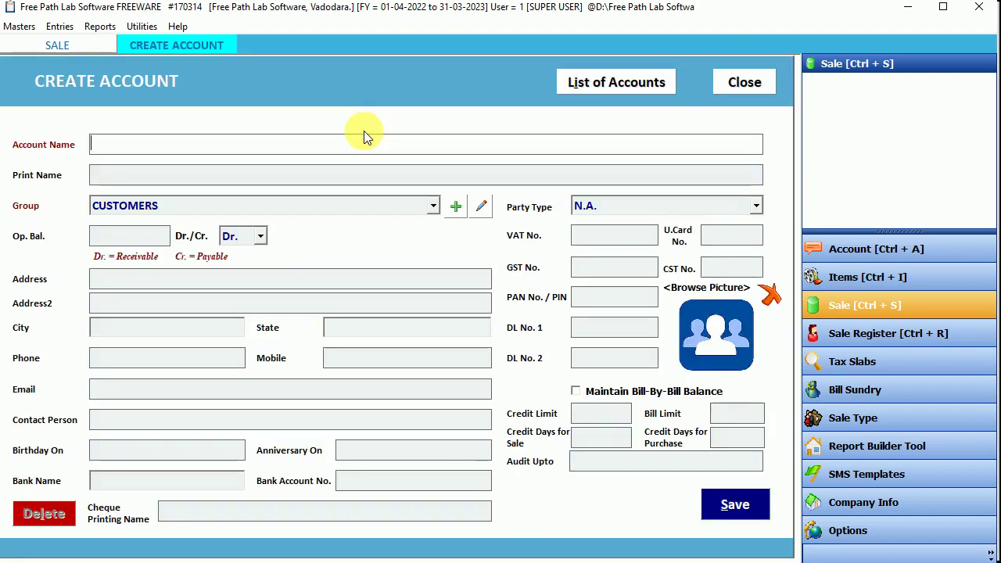
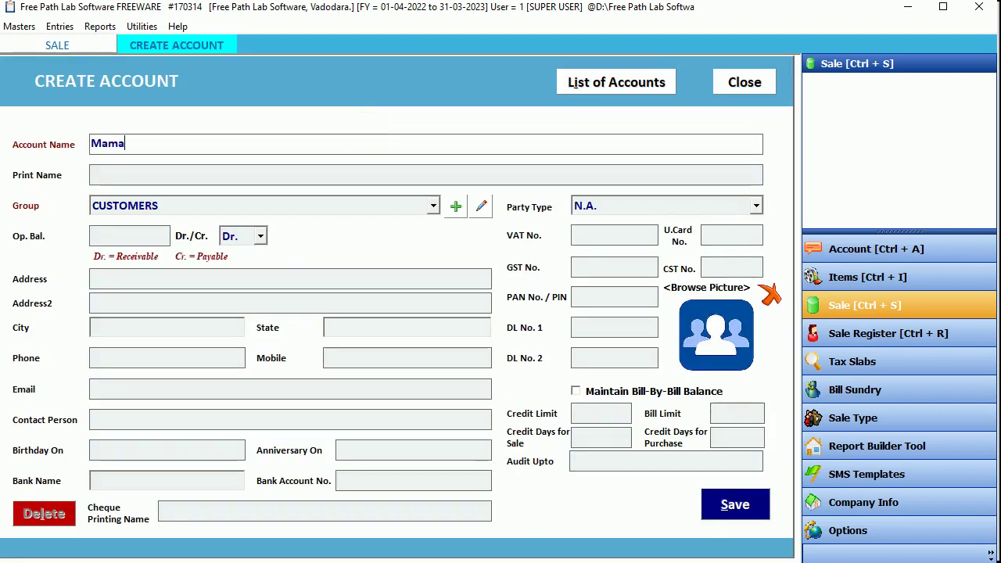
# Step: Save a new patient account with the patient's name and address 'Age 43 Years, Sex : Female'
pyautogui.press('Return')
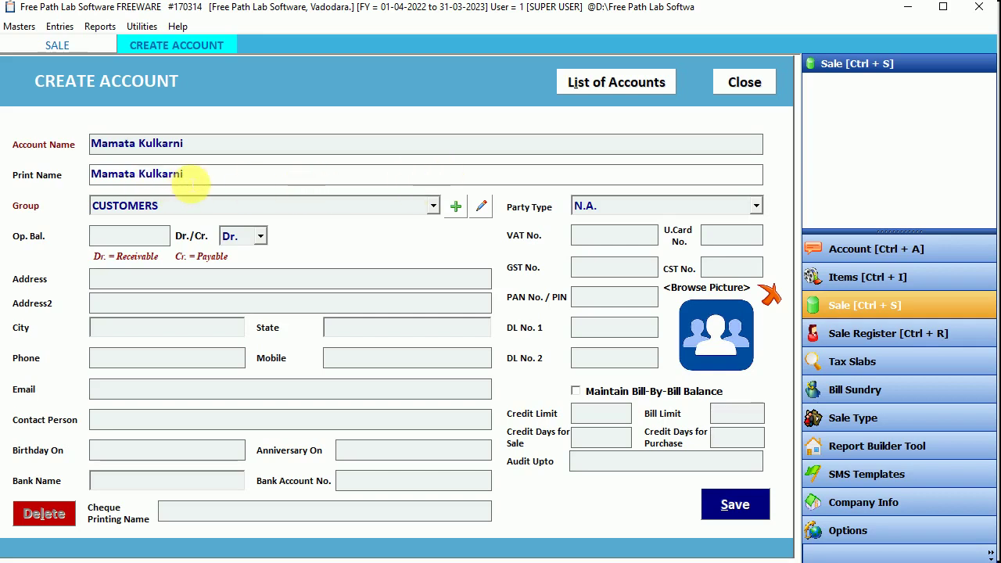
pyautogui.press('Return')
pyautogui.press('Return')
pyautogui.press('Return')
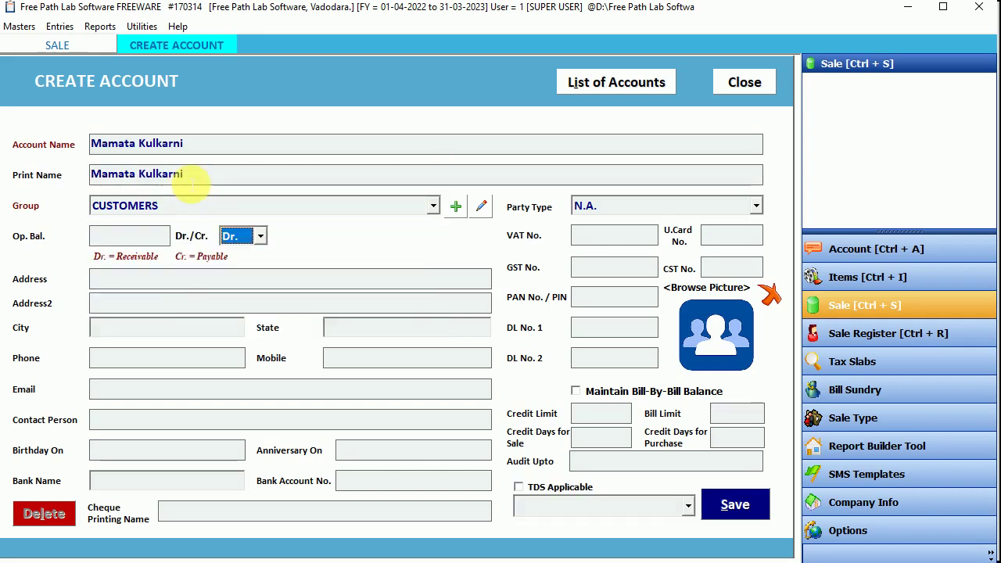
pyautogui.press('Return')
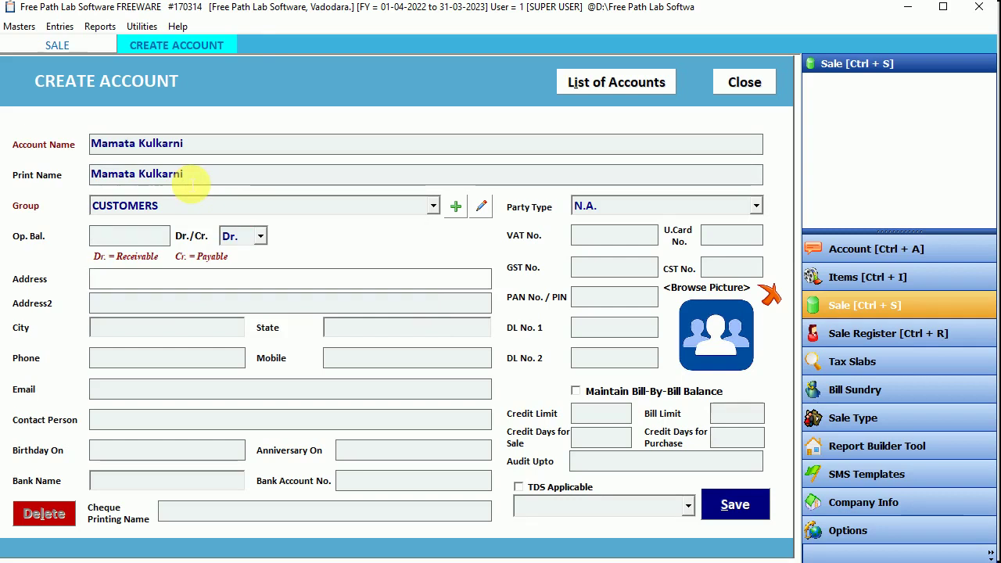
pyautogui.write('Ag')
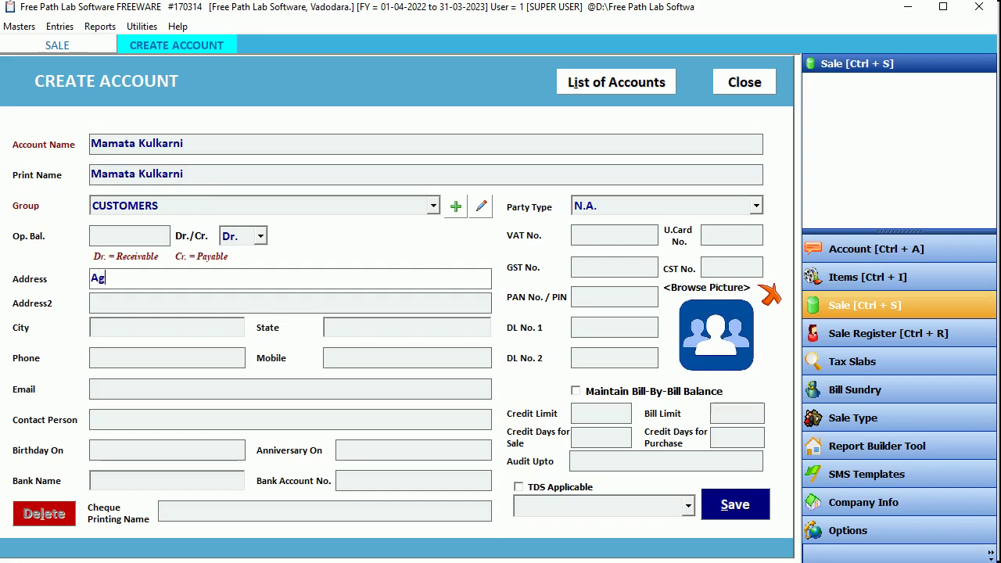
pyautogui.write('e 43 Years, Sex :')
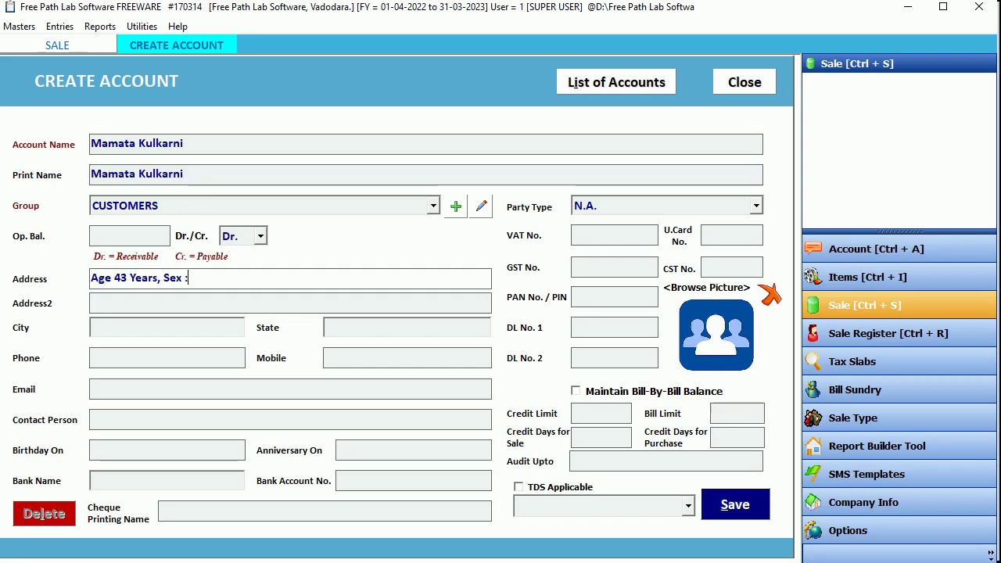
pyautogui.write(' Female')
pyautogui.click(290, 303)
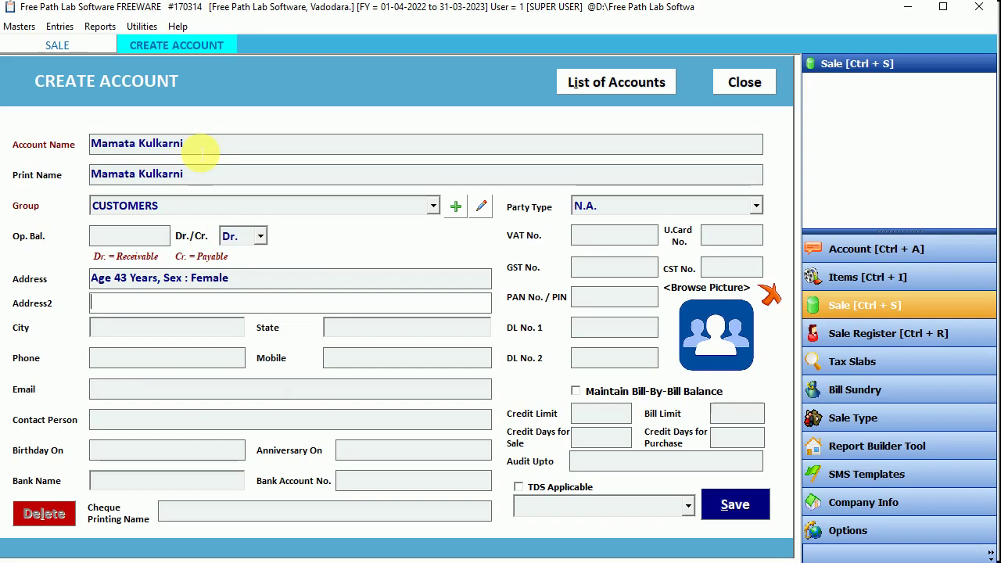
pyautogui.click(743, 506)
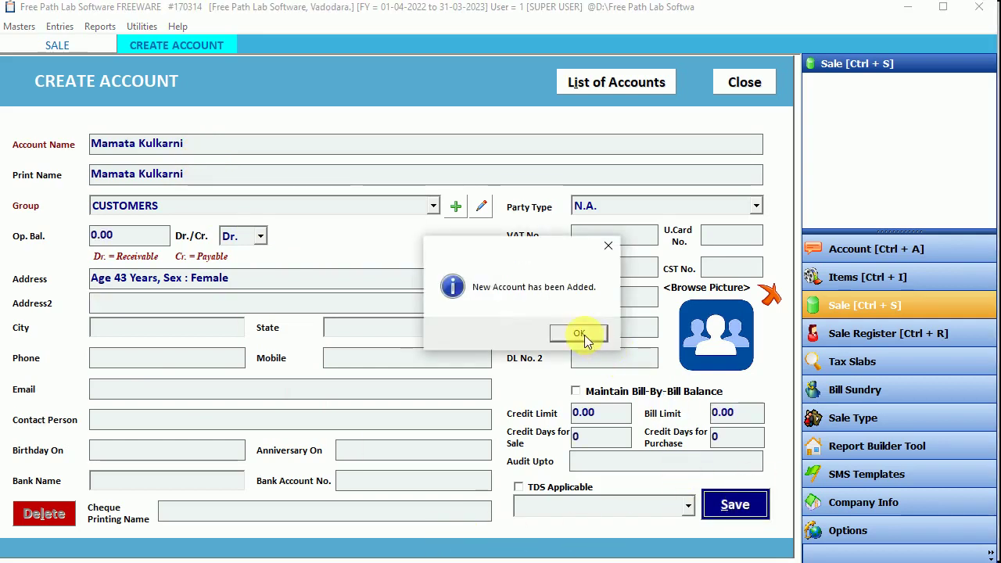
pyautogui.click(580, 335)
# Step: Select the new patient as party, accept Lab Report sale type, and advance to item entry
pyautogui.click(166, 132)
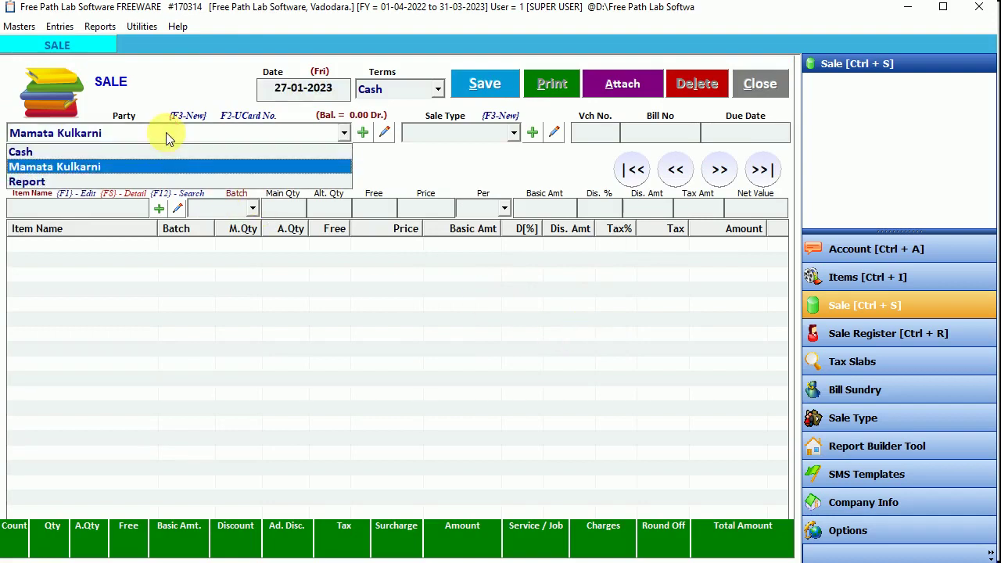
pyautogui.click(166, 132)
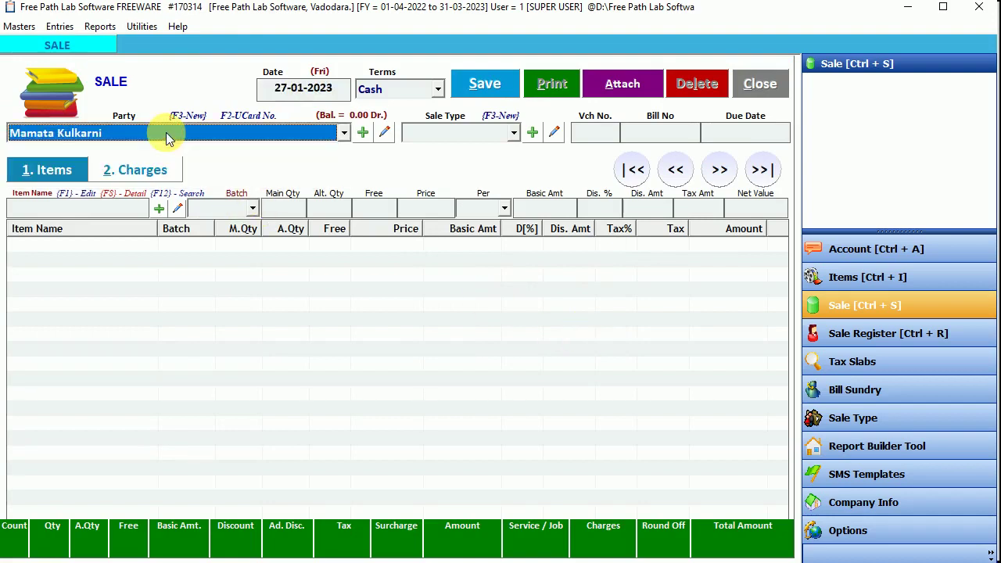
pyautogui.press('Return')
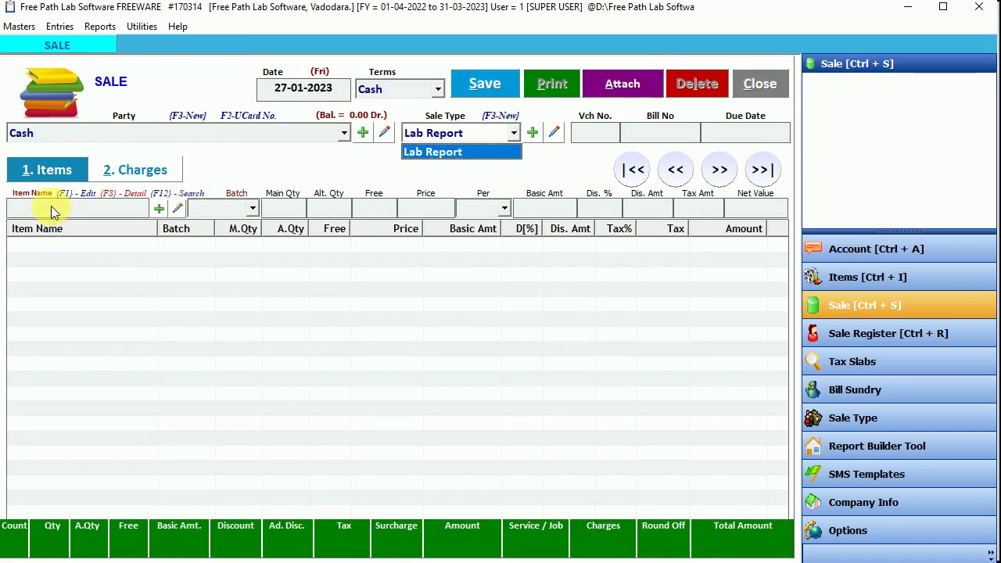
pyautogui.click(67, 138)
pyautogui.click(57, 166)
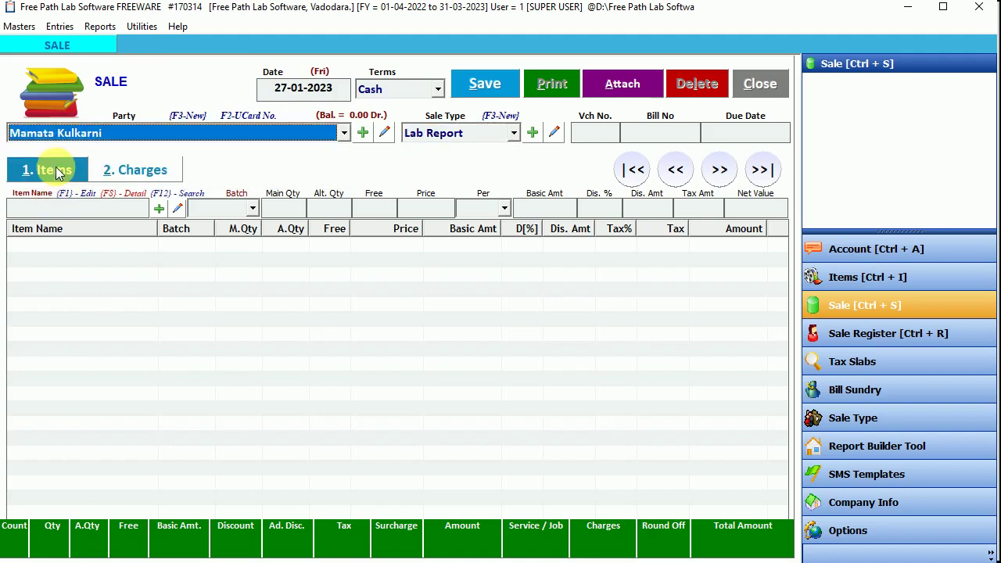
pyautogui.press('Return')
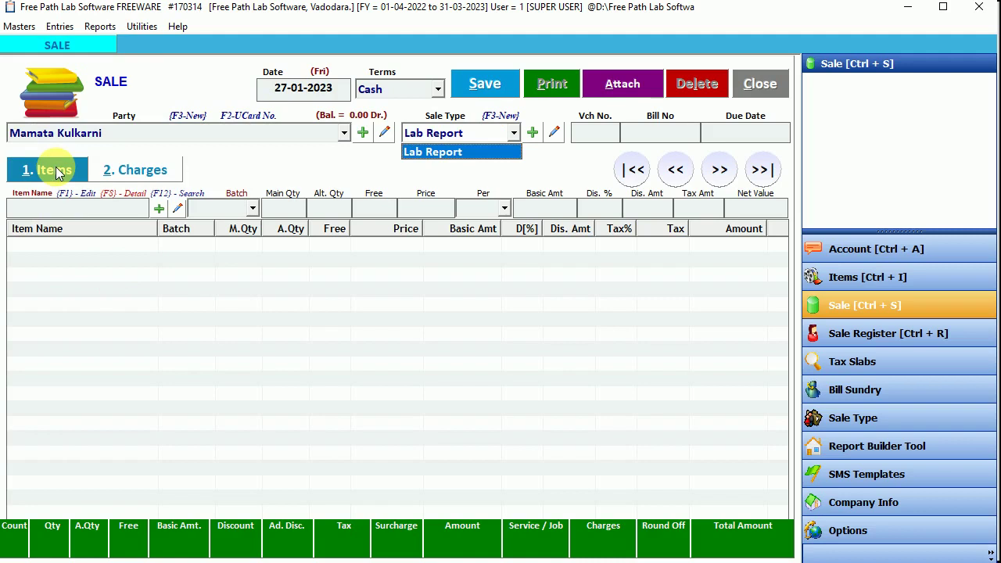
pyautogui.press('Return')
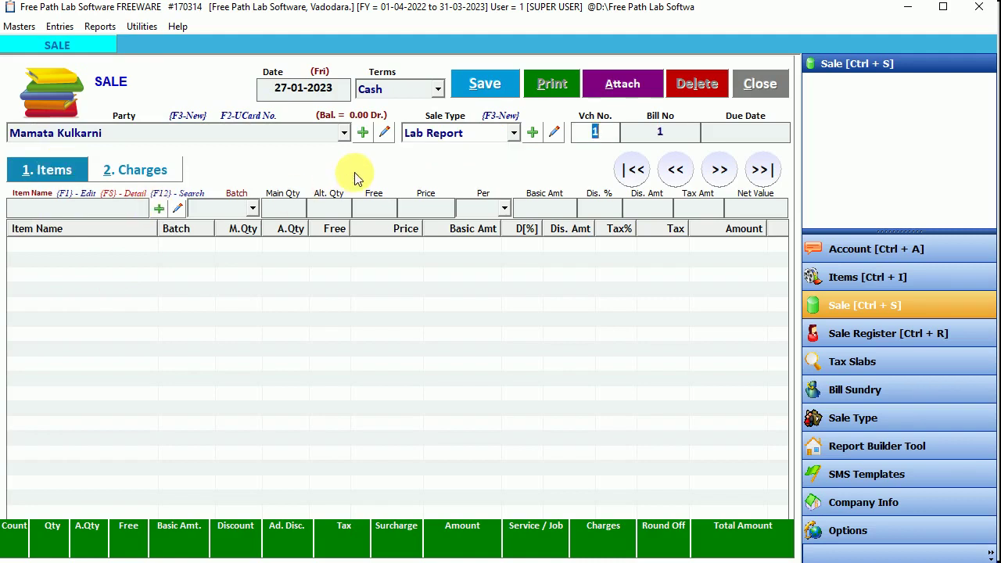
pyautogui.press('Return')
pyautogui.press('Return')
pyautogui.press('Return')
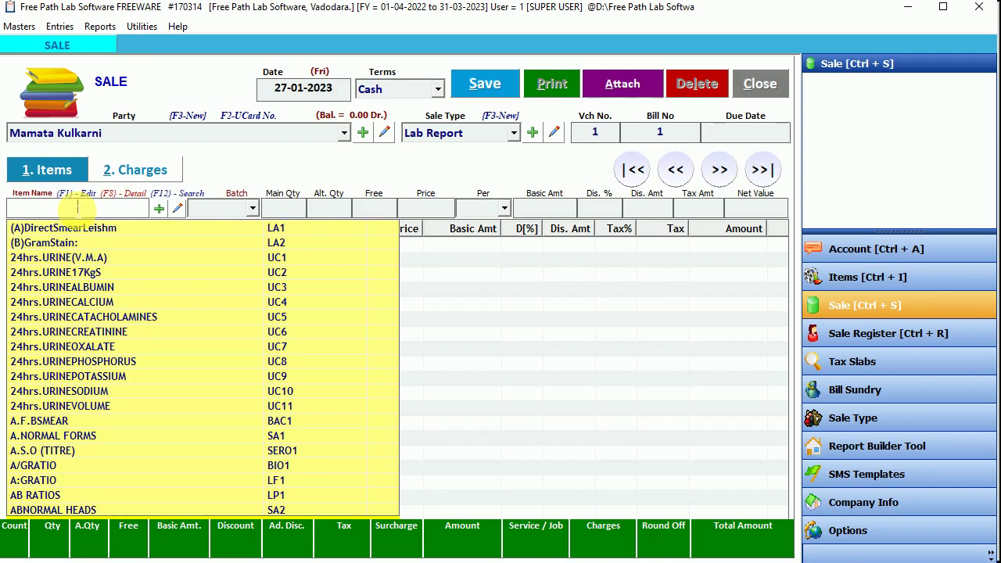
# Step: Add the Atypical test with result 50, range 60-70, 'extra details', priced 50
pyautogui.write('cbc')
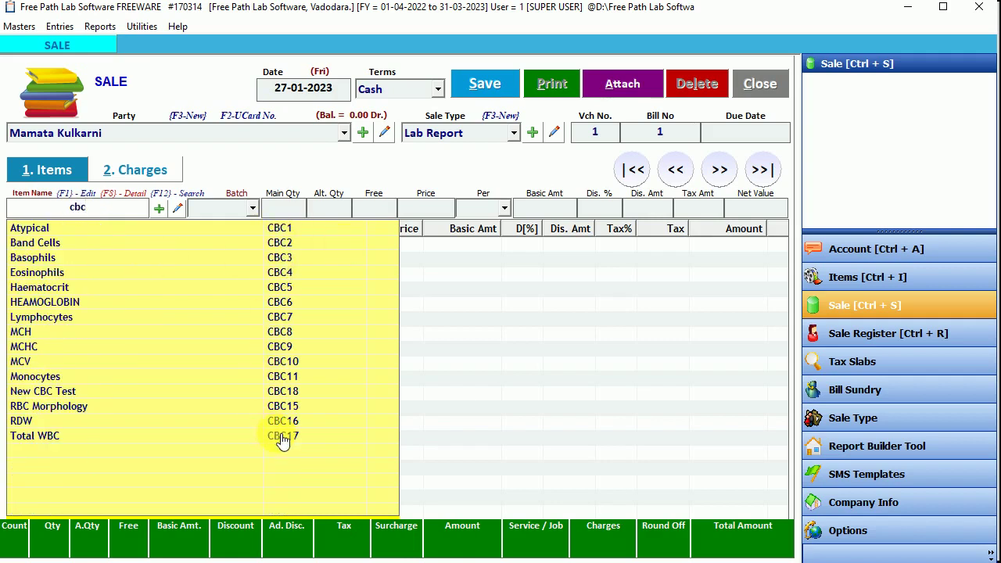
pyautogui.press('Down')
pyautogui.press('Return')
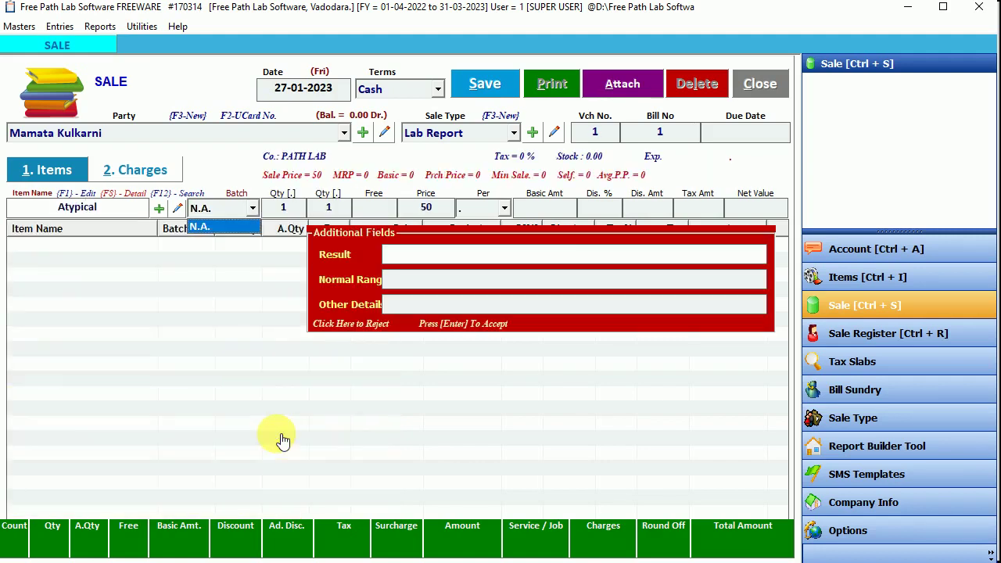
pyautogui.write('50')
pyautogui.press('Return')
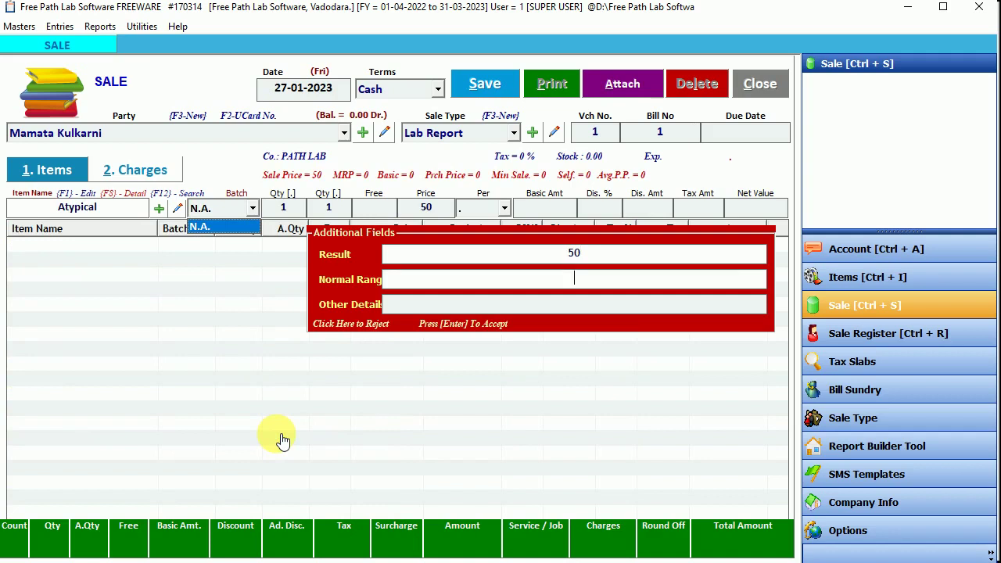
pyautogui.write('60-70')
pyautogui.press('Return')
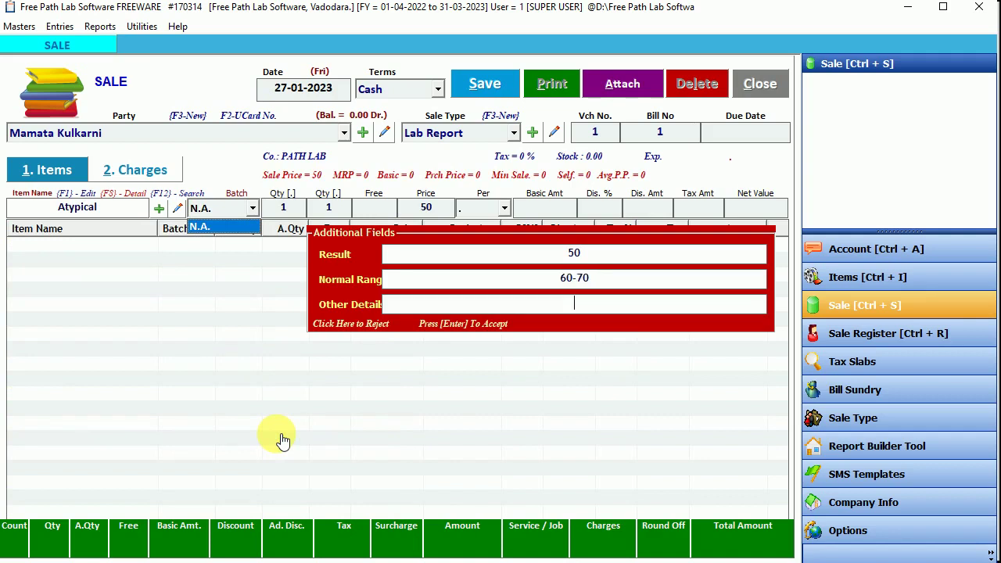
pyautogui.write('extra details')
pyautogui.press('Return')
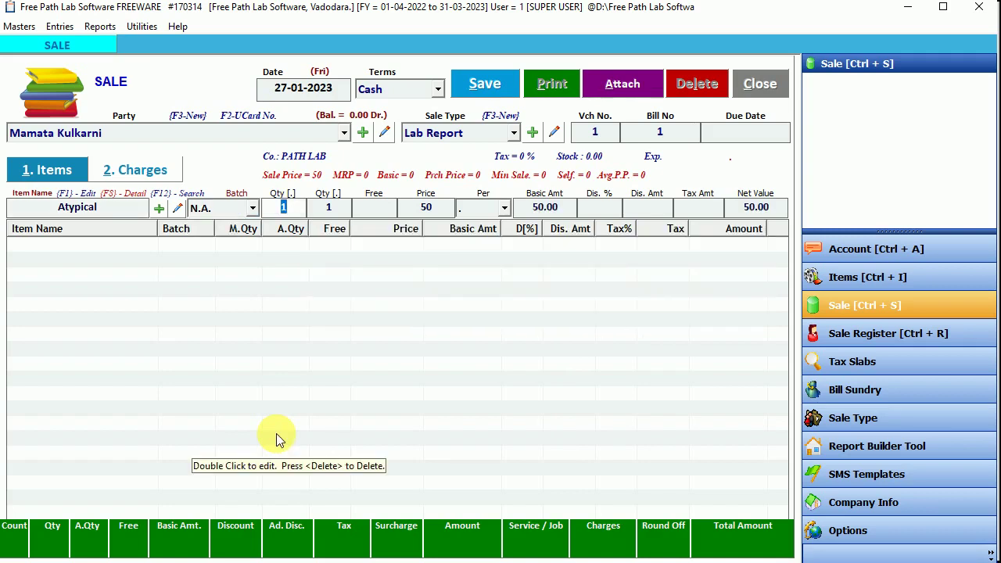
pyautogui.press('Return')
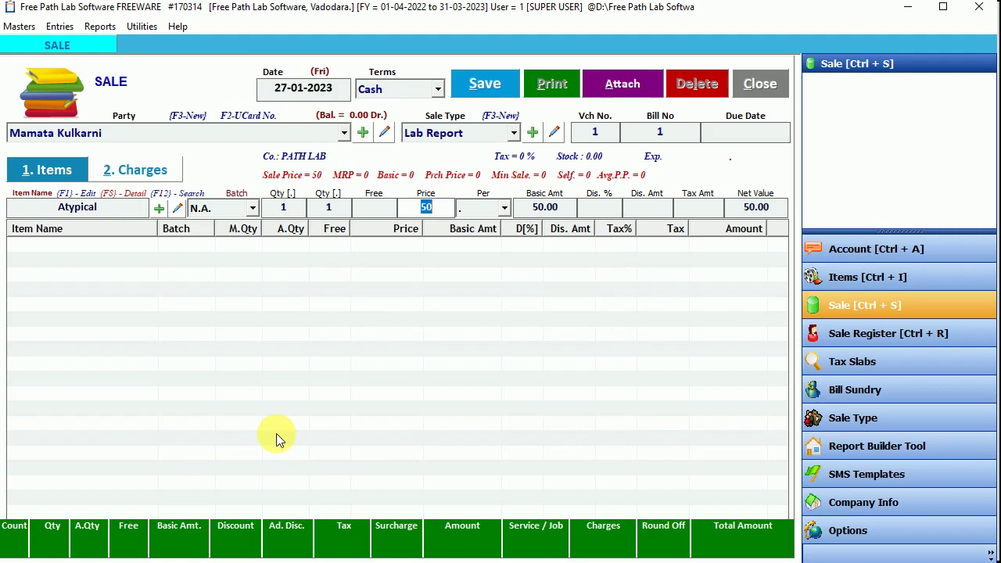
pyautogui.press('Return')
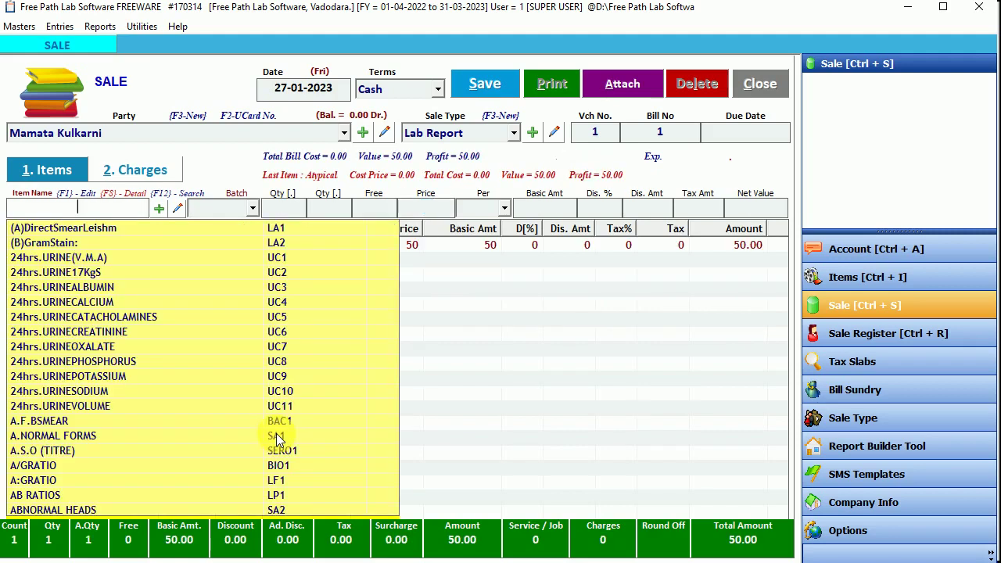
# Step: Add the Band Cells test with result '02 v'
pyautogui.write('cbc')
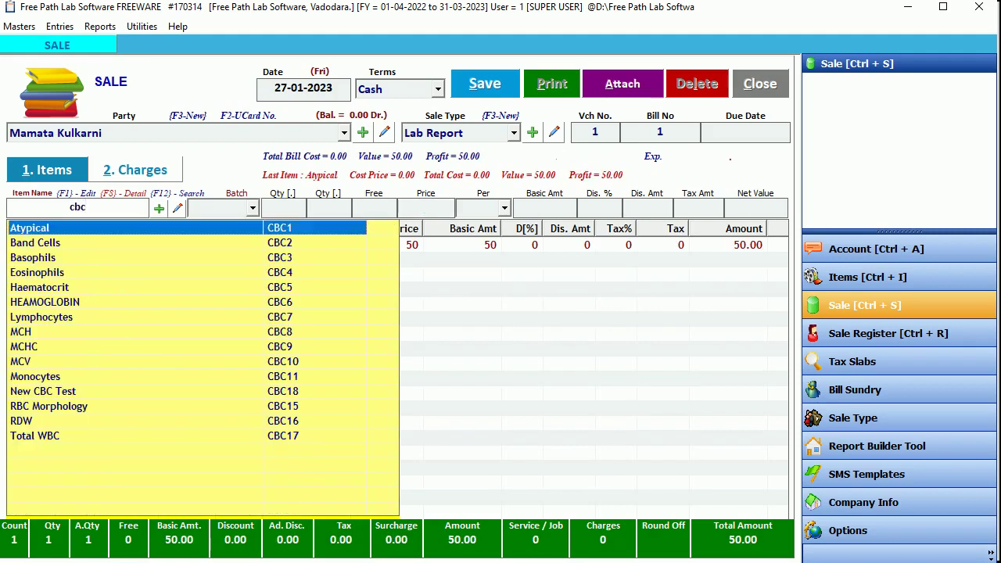
pyautogui.press('Down')
pyautogui.press('Down')
pyautogui.press('Return')
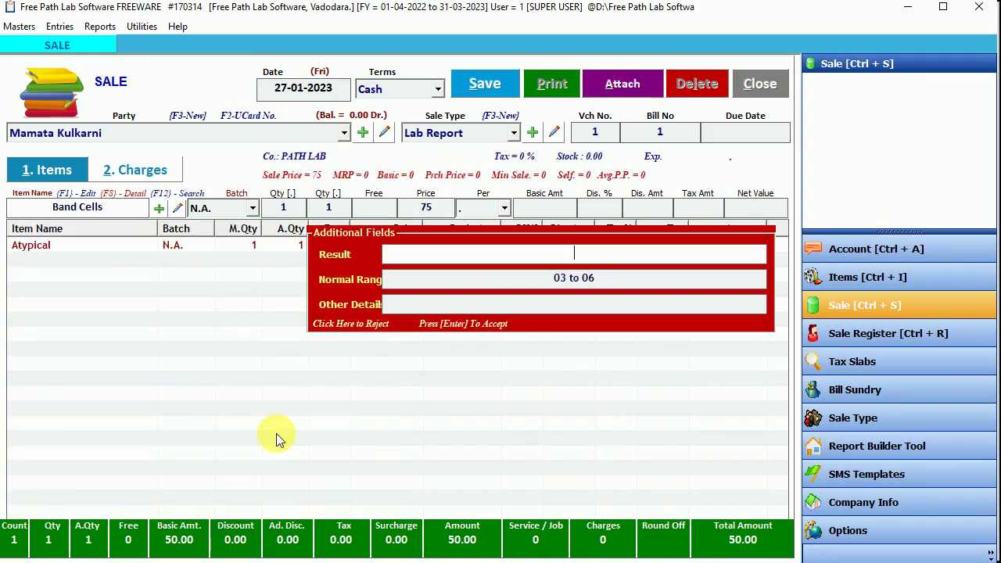
pyautogui.write('02')
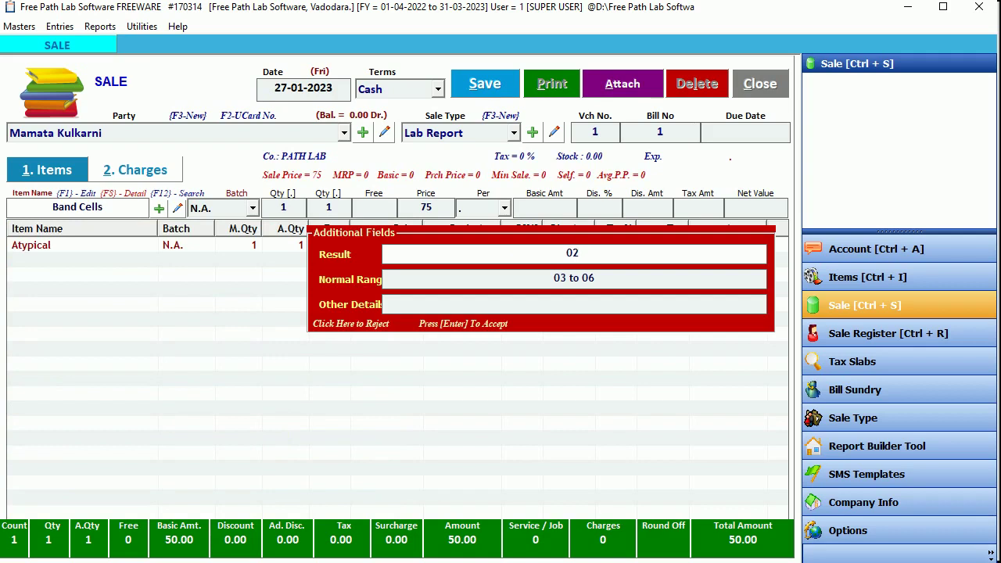
pyautogui.write(' v')
pyautogui.press('Return')
pyautogui.press('Return')
pyautogui.press('Return')
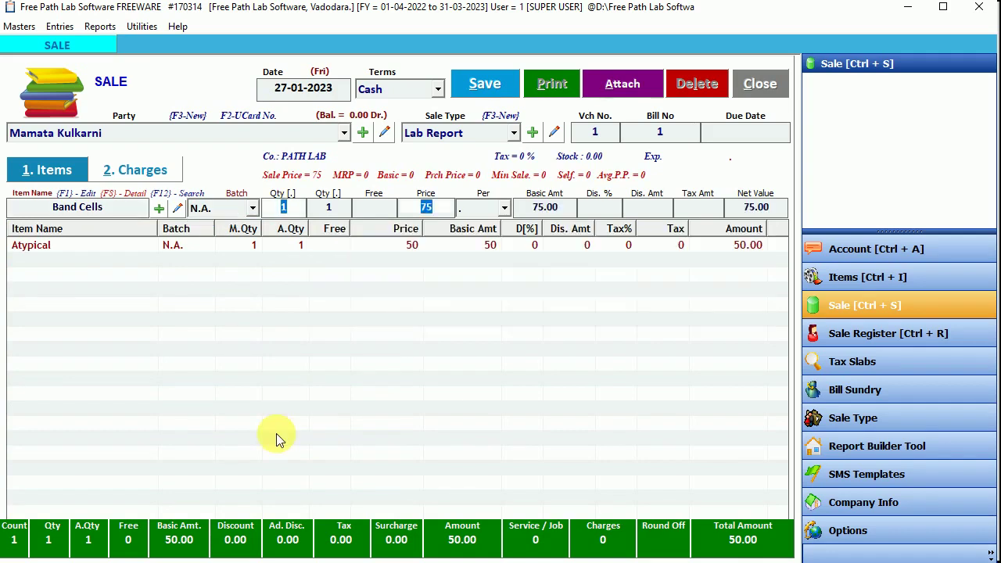
# Step: Add Basophils with result '5 ^', details 'very high result', priced 65
pyautogui.write('cbc')
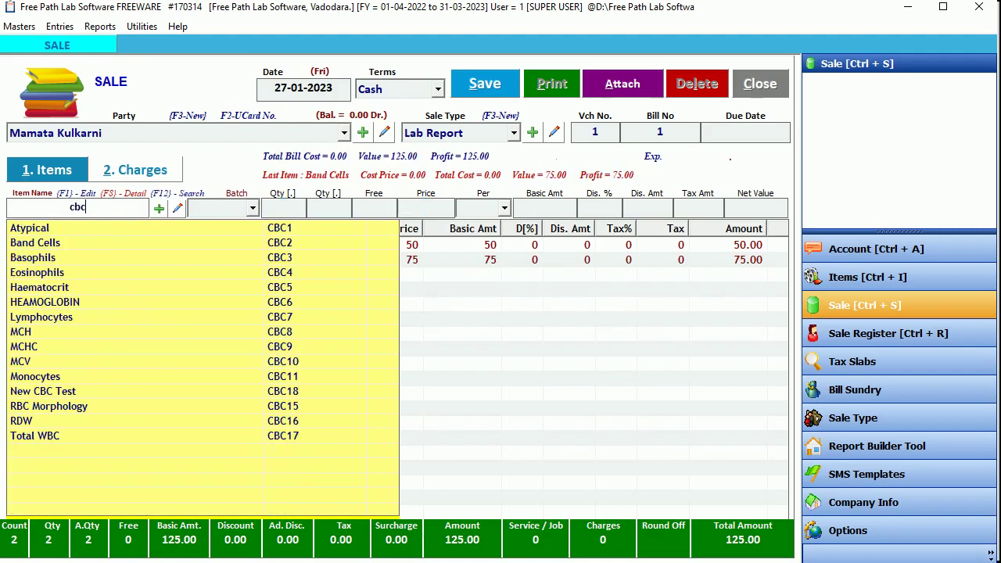
pyautogui.press('Down')
pyautogui.press('Down')
pyautogui.press('Return')
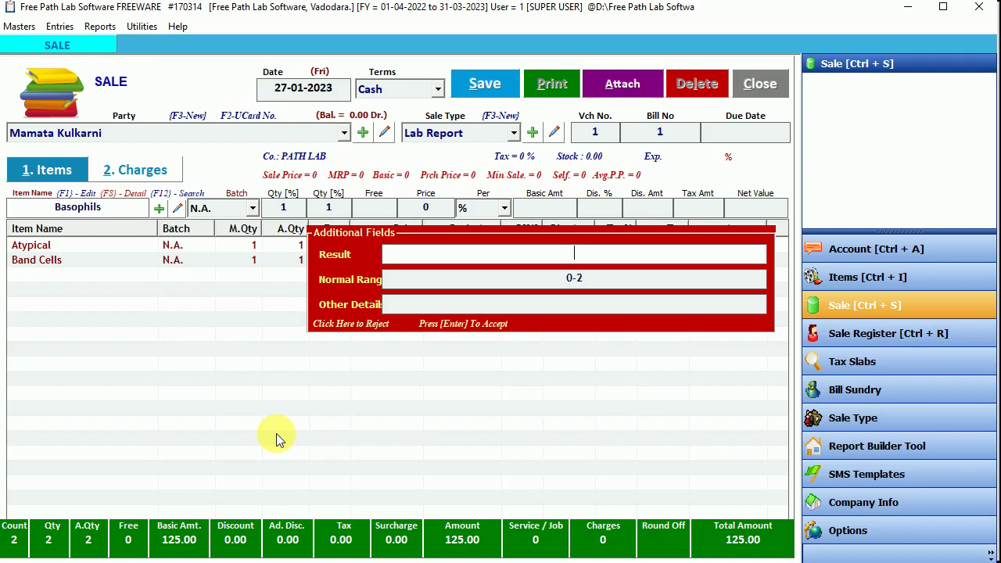
pyautogui.write('5 ^')
pyautogui.press('Return')
pyautogui.press('Return')
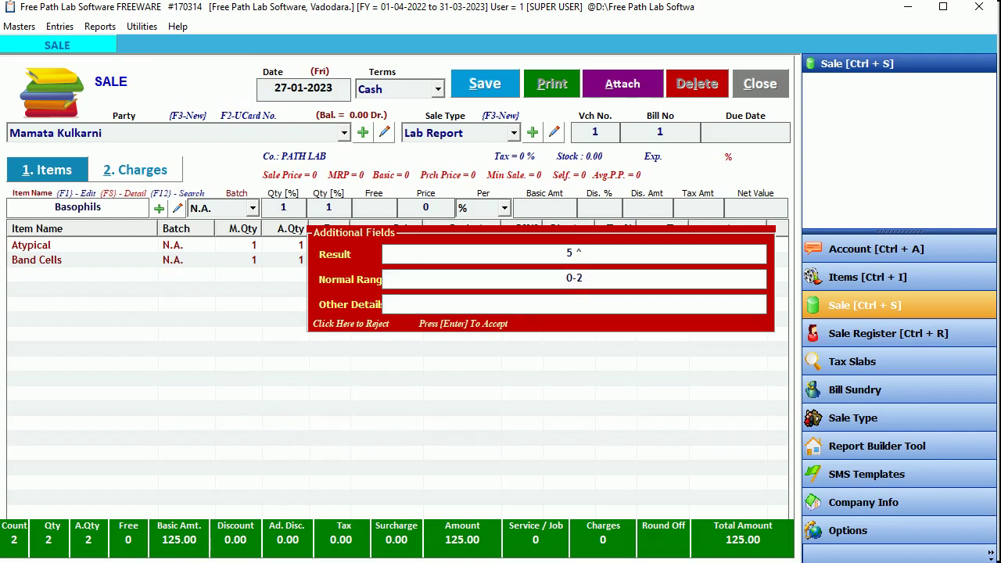
pyautogui.write('very high result')
pyautogui.press('Return')
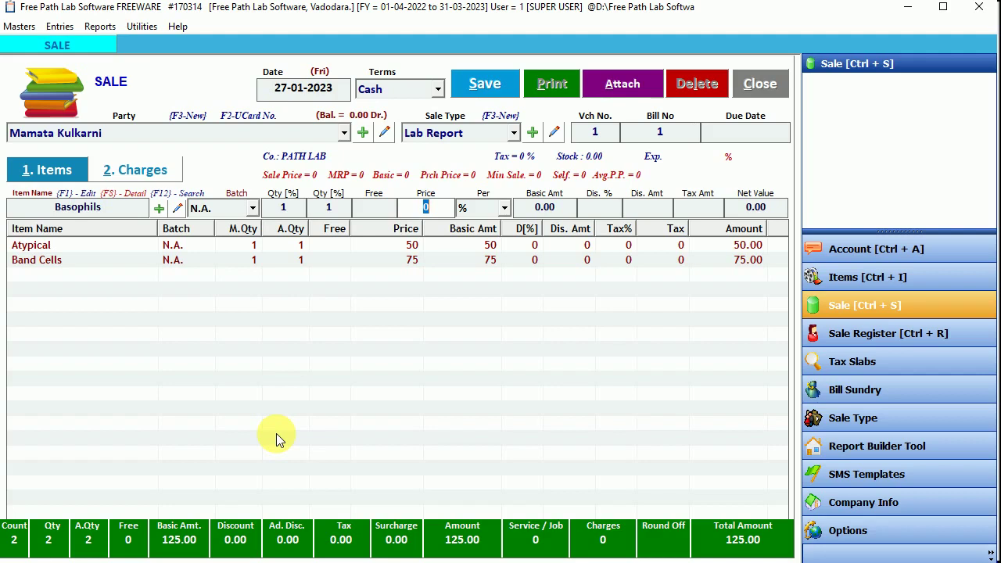
pyautogui.write('65')
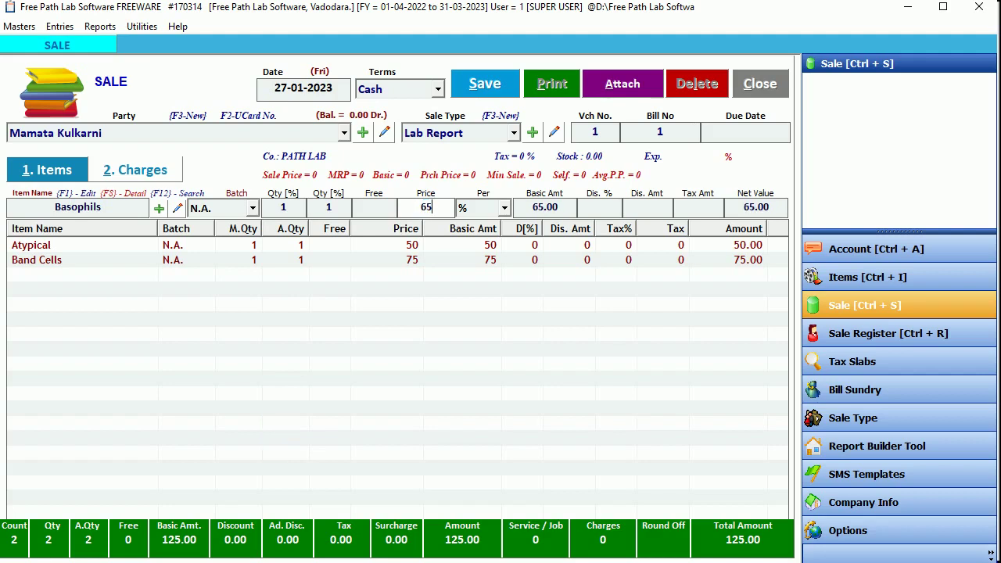
pyautogui.press('Return')
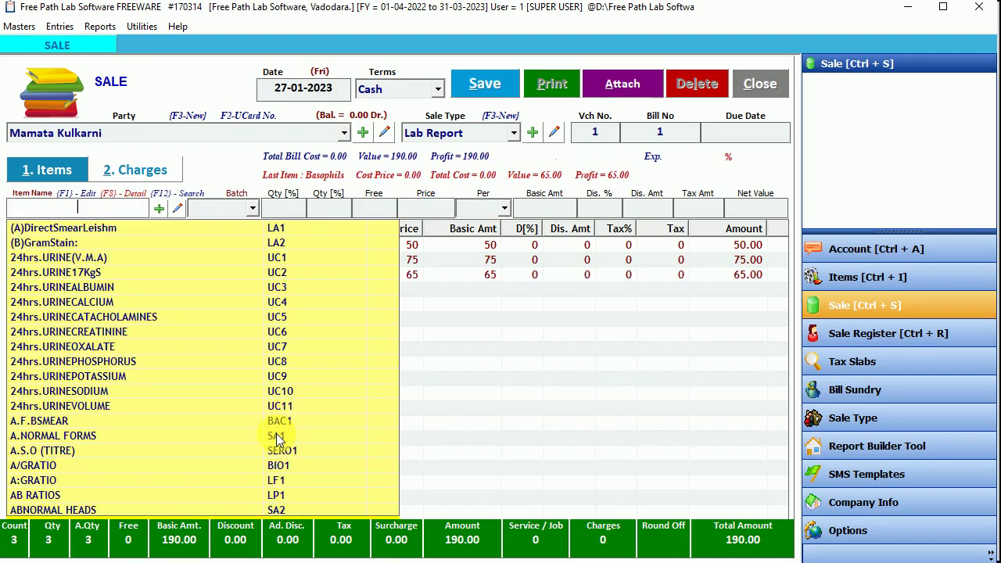
# Step: Add the HEAMOGLOBIN test with result 14
pyautogui.write('cbc')
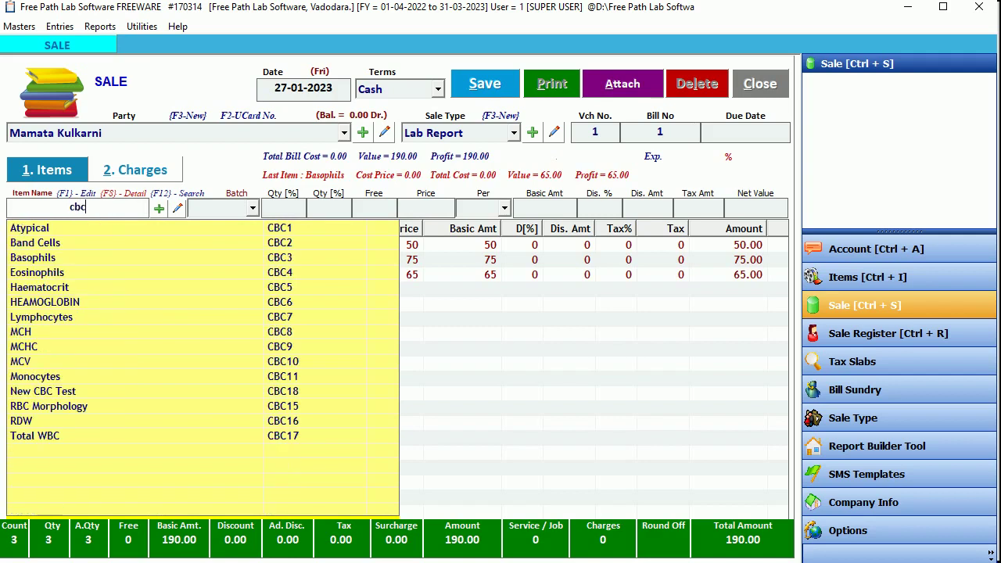
pyautogui.press('Down')
pyautogui.press('Down')
pyautogui.press('Down')
pyautogui.press('Down')
pyautogui.press('Down')
pyautogui.press('Down')
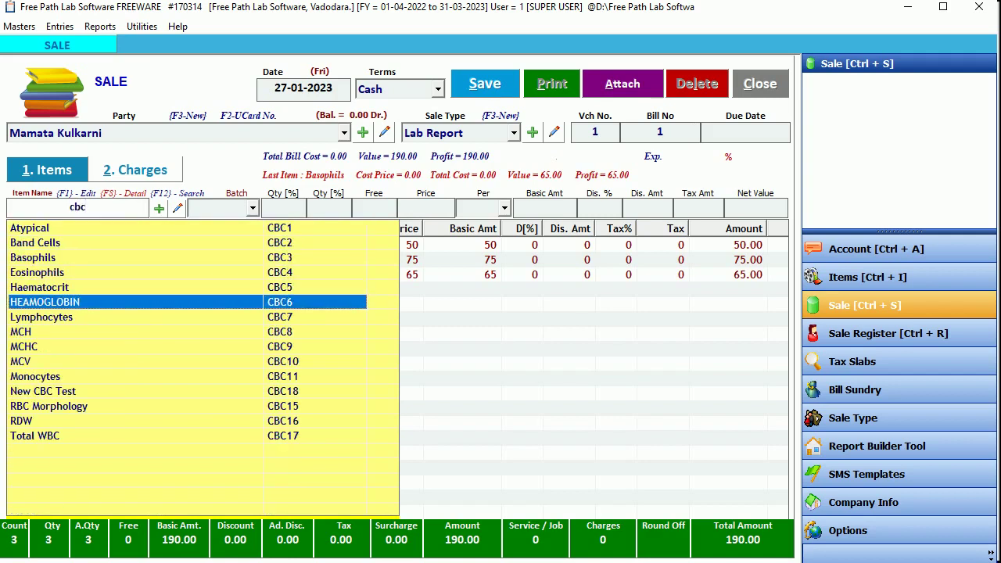
pyautogui.press('Return')
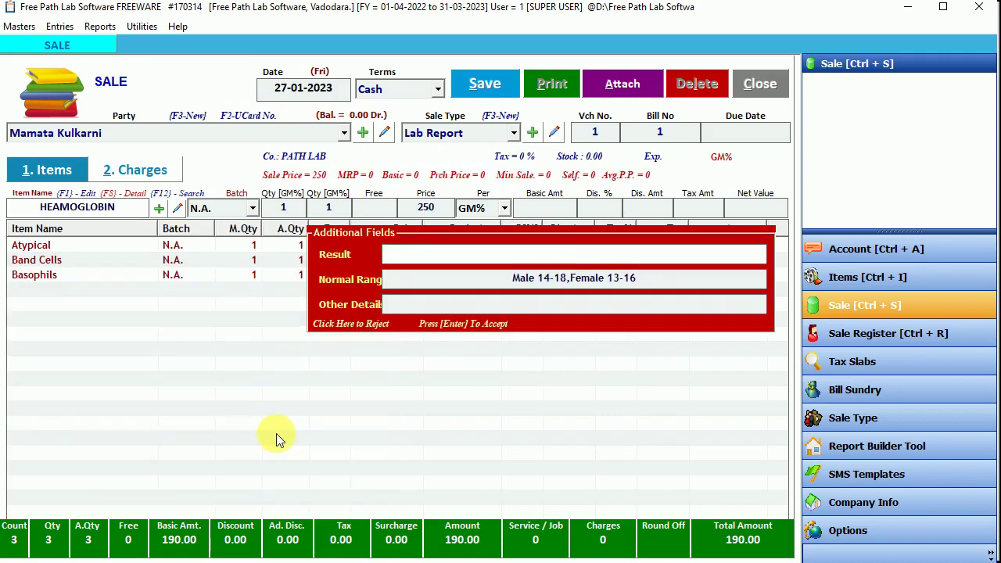
pyautogui.write('14')
pyautogui.press('Return')
pyautogui.press('Return')
pyautogui.press('Return')
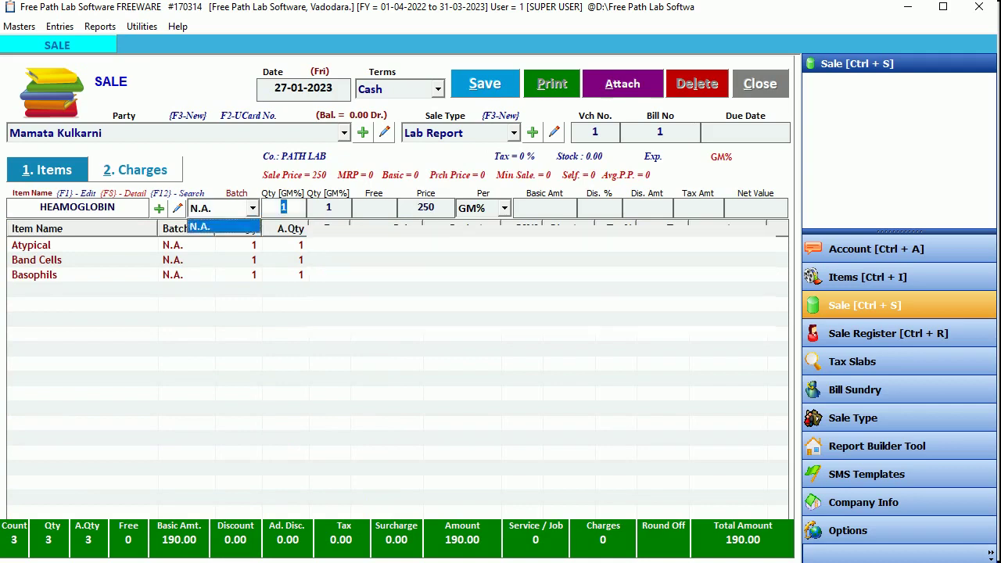
pyautogui.press('Return')
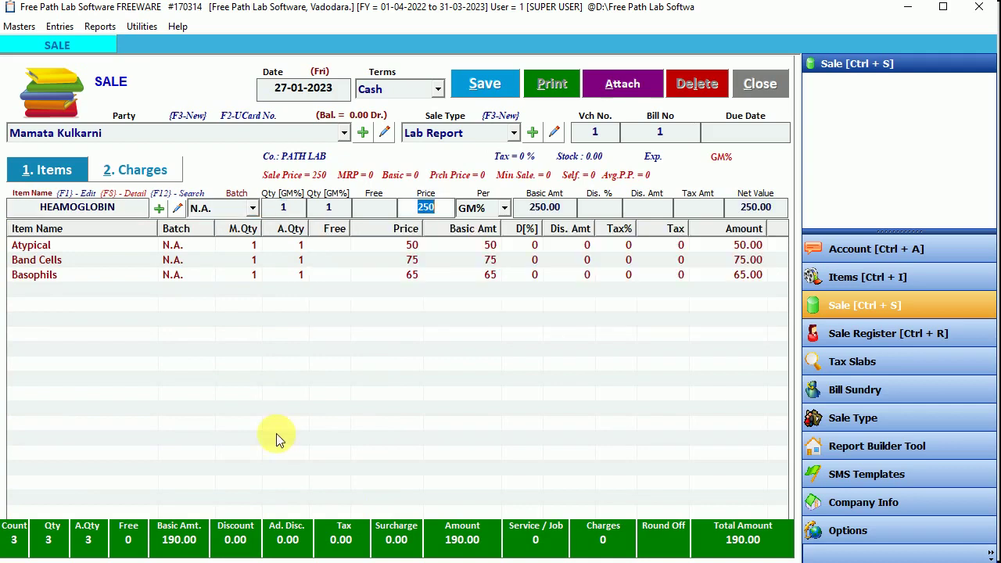
pyautogui.press('Return')
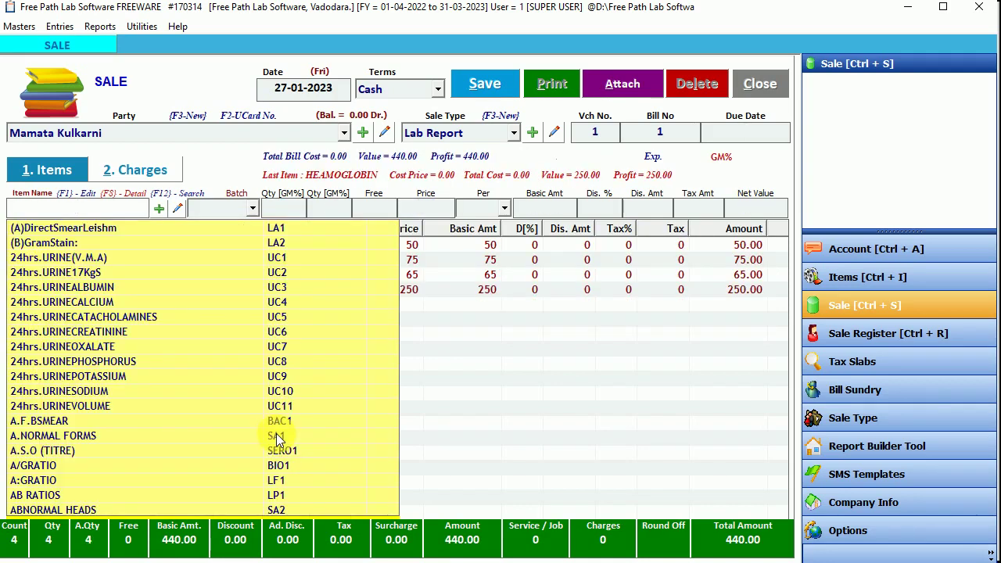
# Step: Add New CBC Test with result 6000, appending 'extra typing' to its other details
pyautogui.write('cbc')
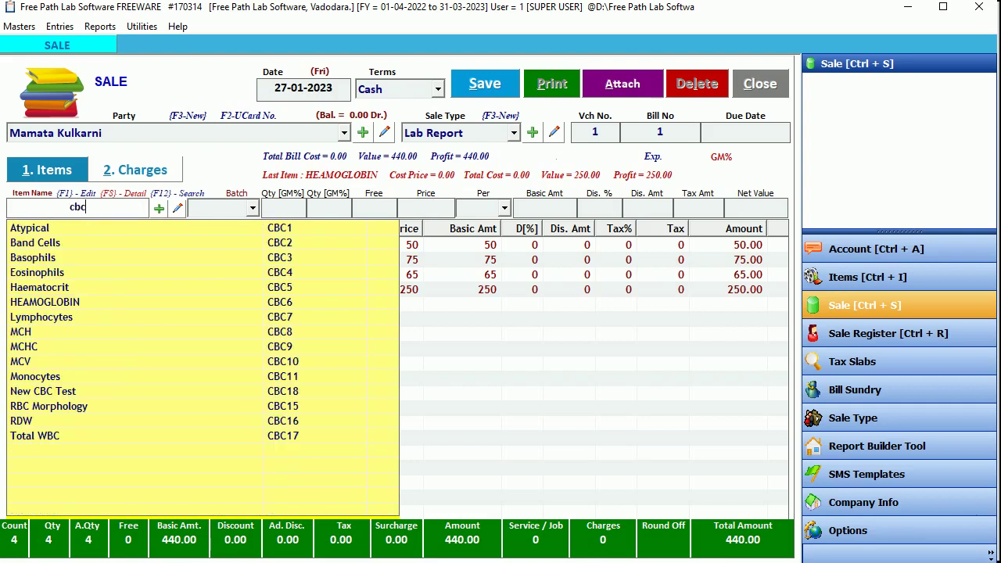
pyautogui.press('Down')
pyautogui.press('Down')
pyautogui.press('Down')
pyautogui.press('Down')
pyautogui.press('Down')
pyautogui.press('Down')
pyautogui.press('Down')
pyautogui.press('Down')
pyautogui.press('Down')
pyautogui.press('Down')
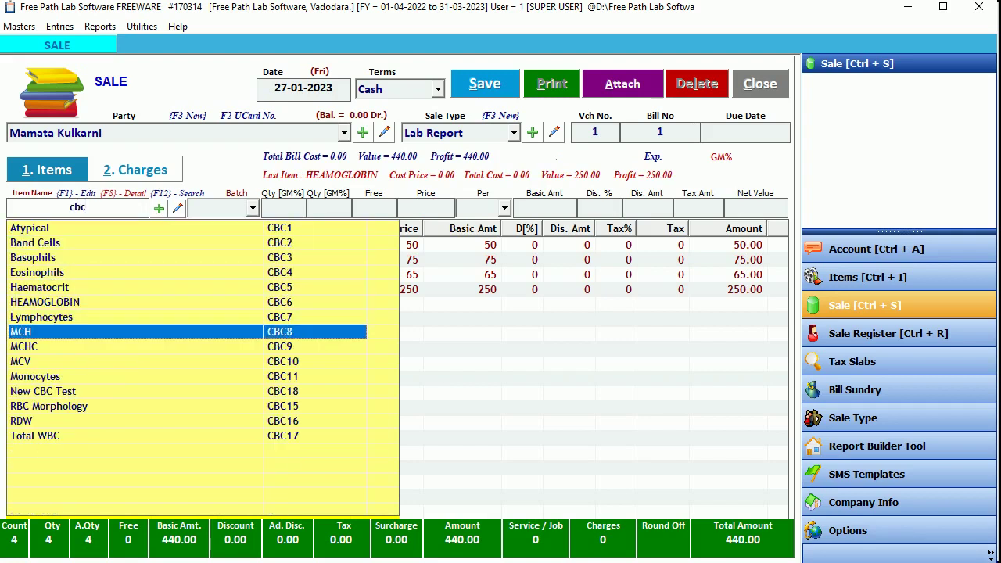
pyautogui.press('Down')
pyautogui.press('Return')
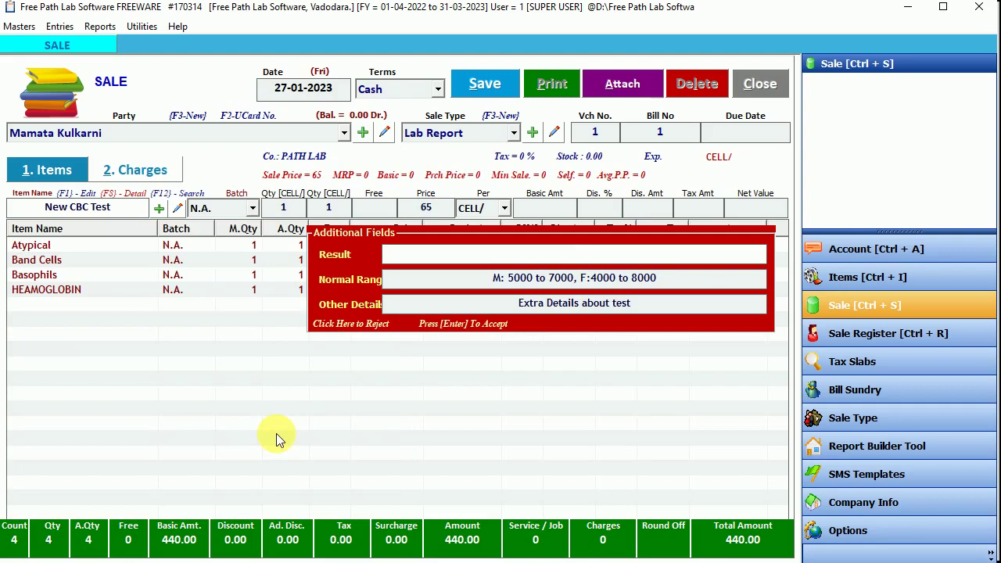
pyautogui.write('6000')
pyautogui.press('Return')
pyautogui.press('Return')
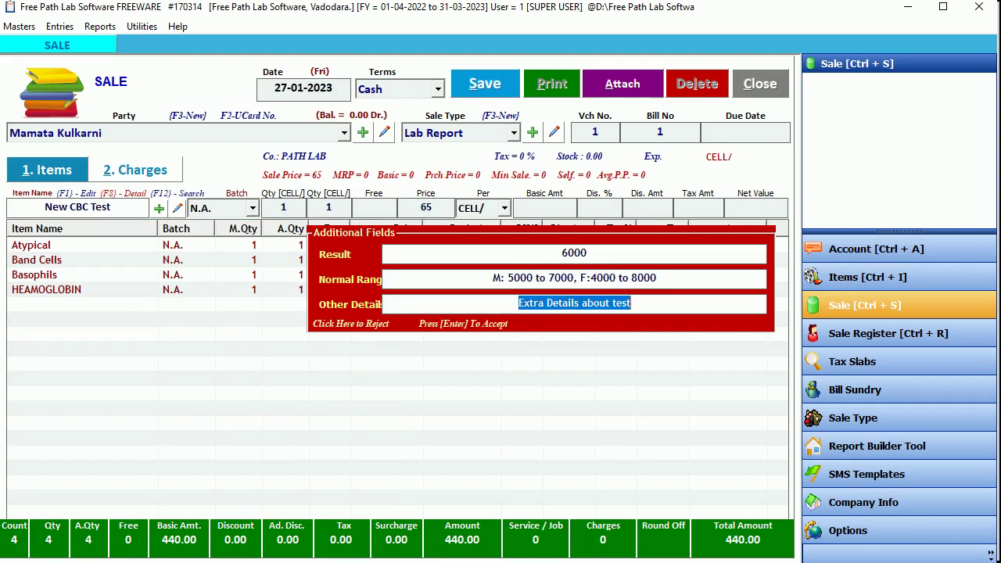
pyautogui.press('End')
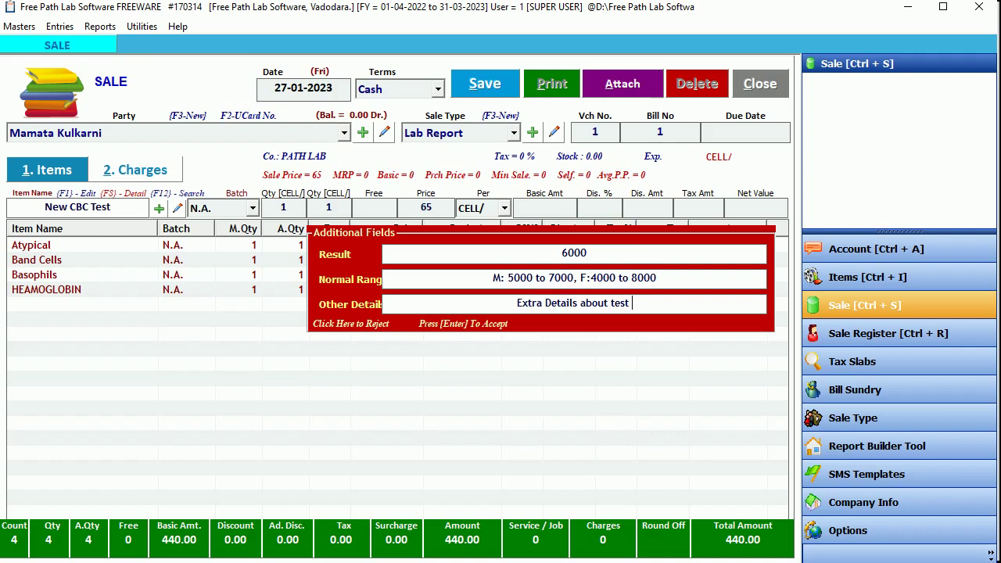
pyautogui.write('extra')
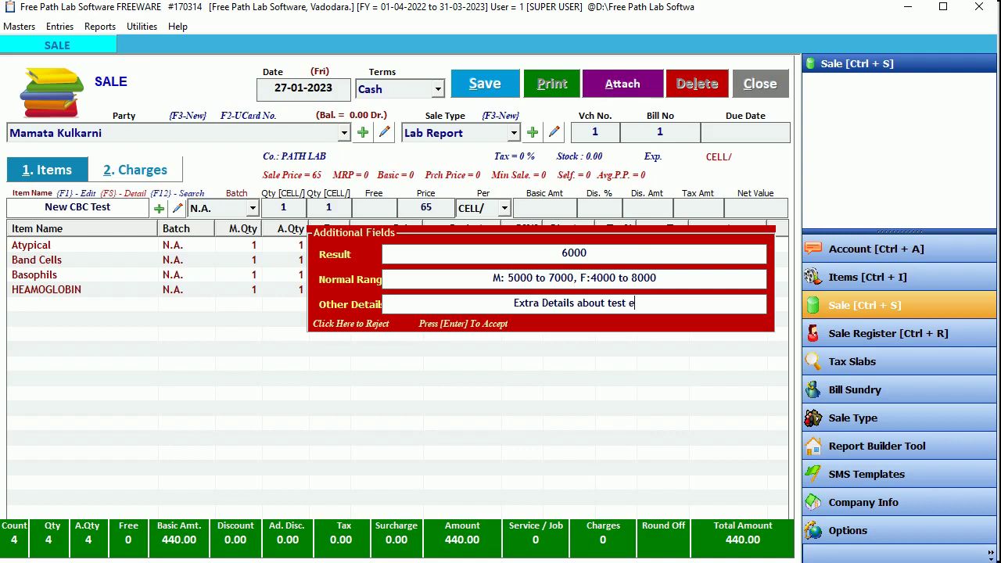
pyautogui.write(' typi')
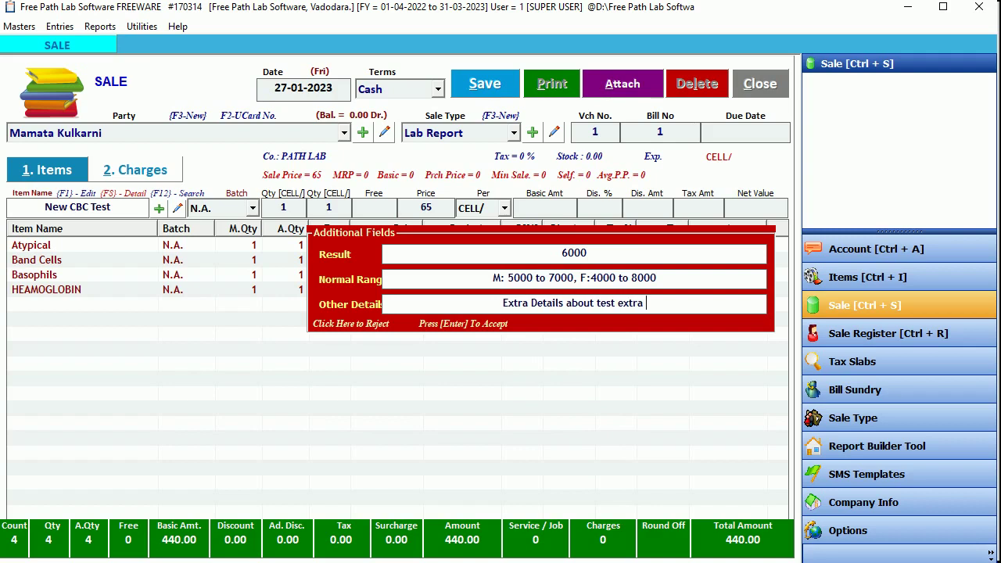
pyautogui.write('ng')
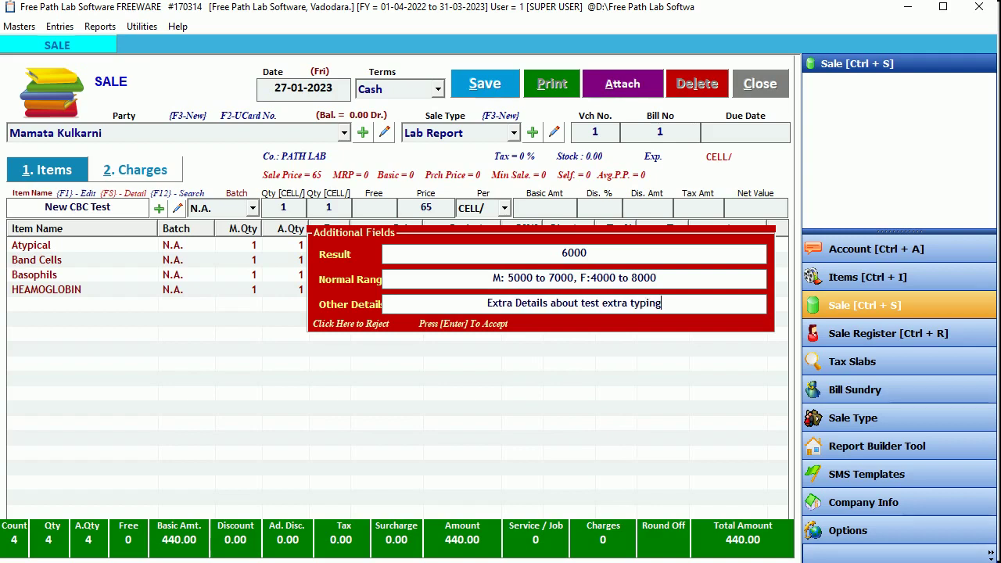
pyautogui.press('Return')
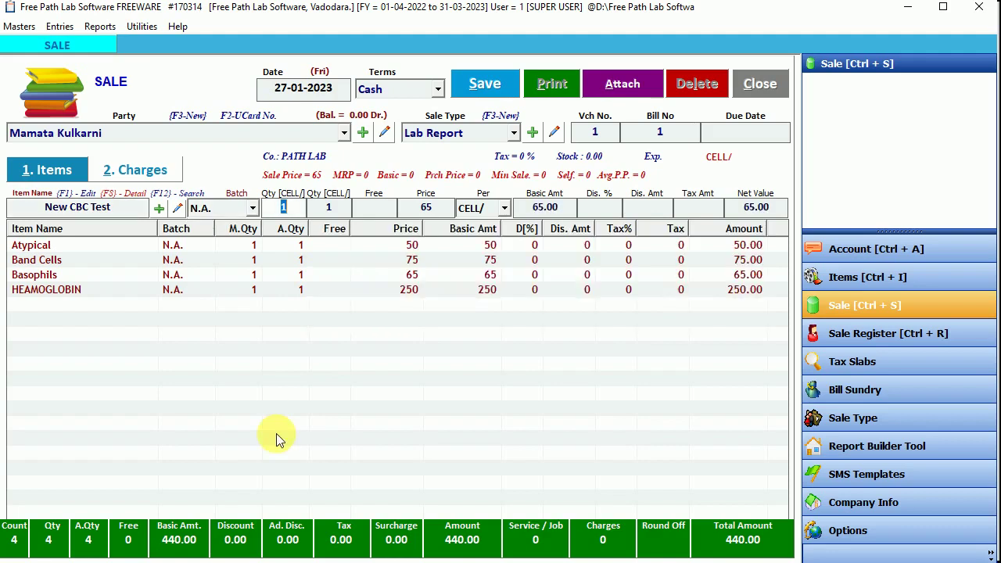
pyautogui.press('Return')
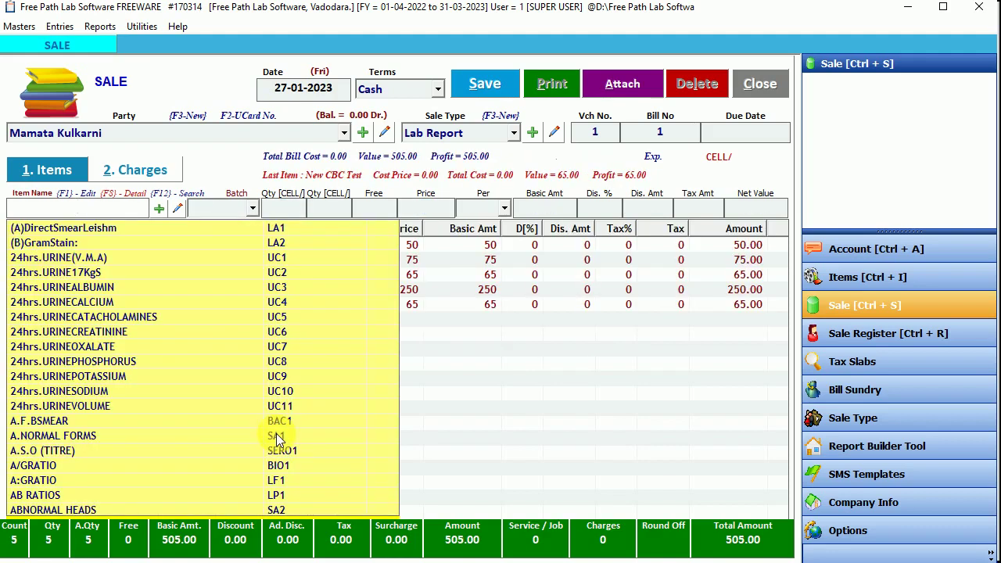
# Step: Search 'ser' and add A.S.O (TITRE) with result 100
pyautogui.write('set')
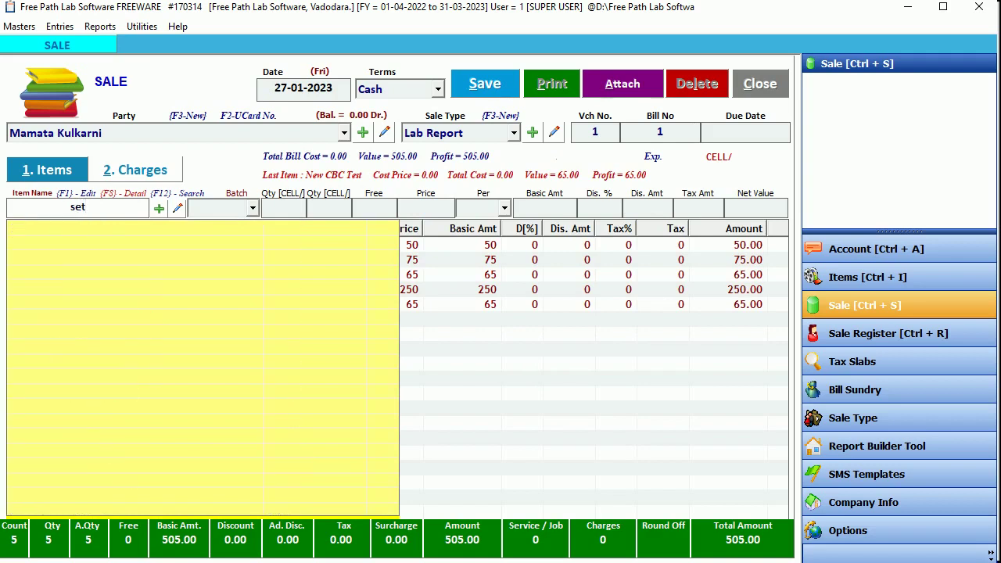
pyautogui.press('BackSpace')
pyautogui.write('r')
pyautogui.press('Down')
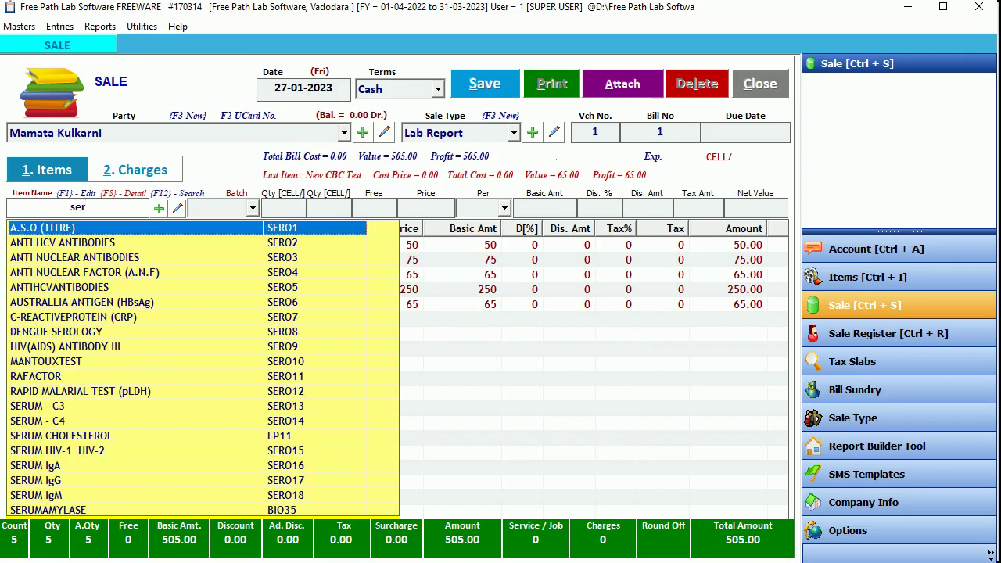
pyautogui.press('Return')
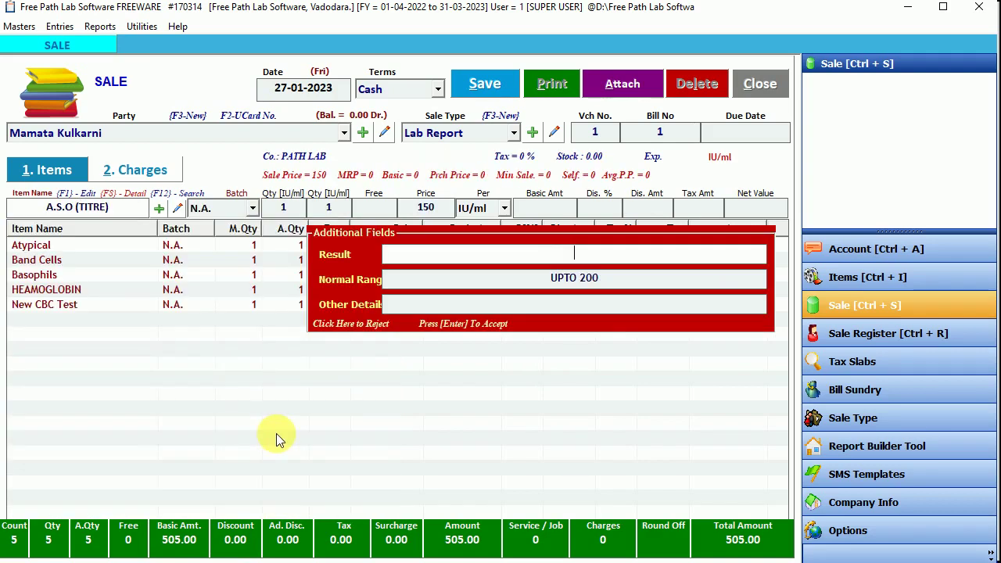
pyautogui.write('100')
pyautogui.press('Return')
pyautogui.press('Return')
pyautogui.press('Return')
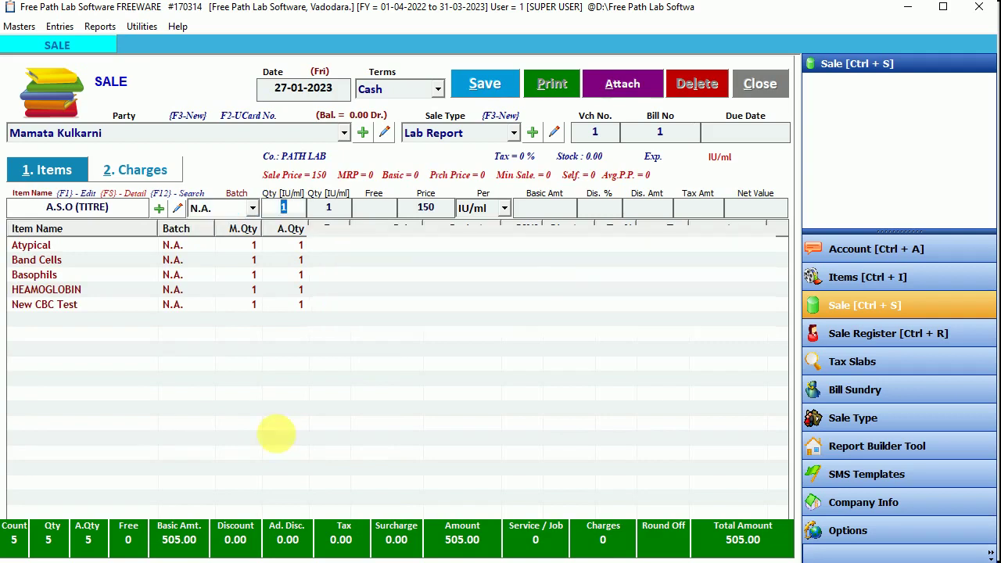
pyautogui.press('Return')
# Step: Add ANTI HCV ANTIBODIES with result 25
pyautogui.write('ser')
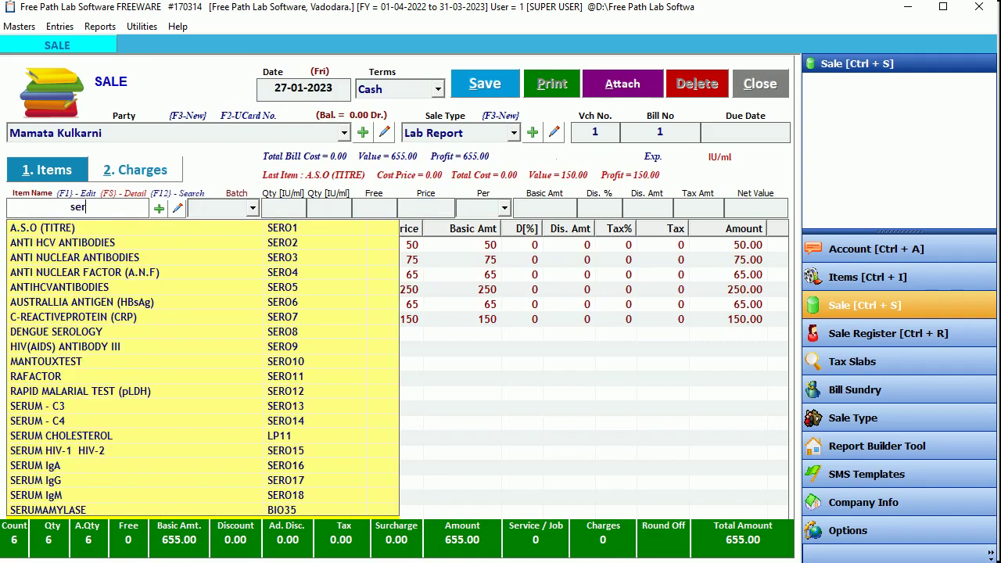
pyautogui.press('Down')
pyautogui.press('Return')
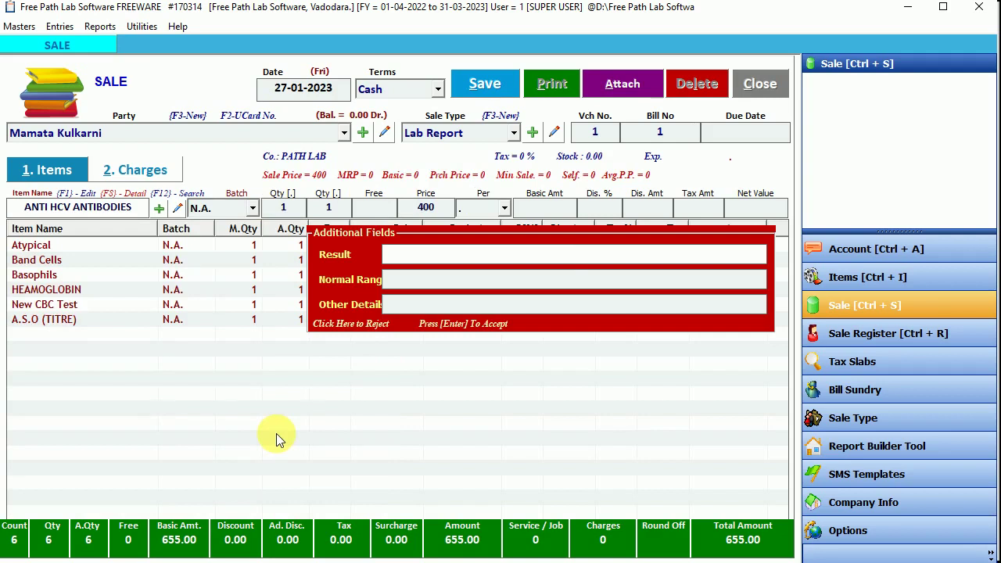
pyautogui.write('25')
pyautogui.press('Return')
pyautogui.press('Return')
pyautogui.press('Return')
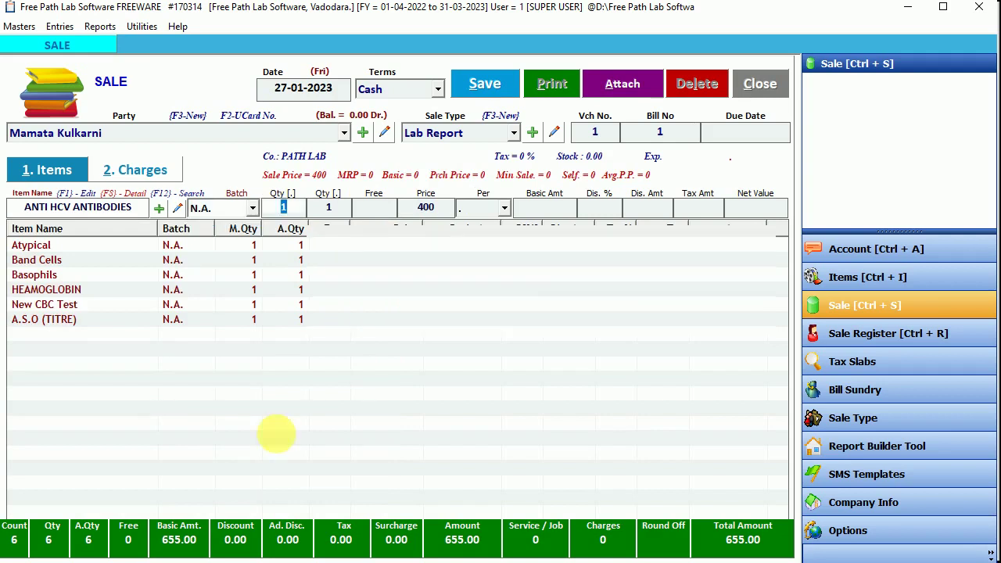
pyautogui.press('Return')
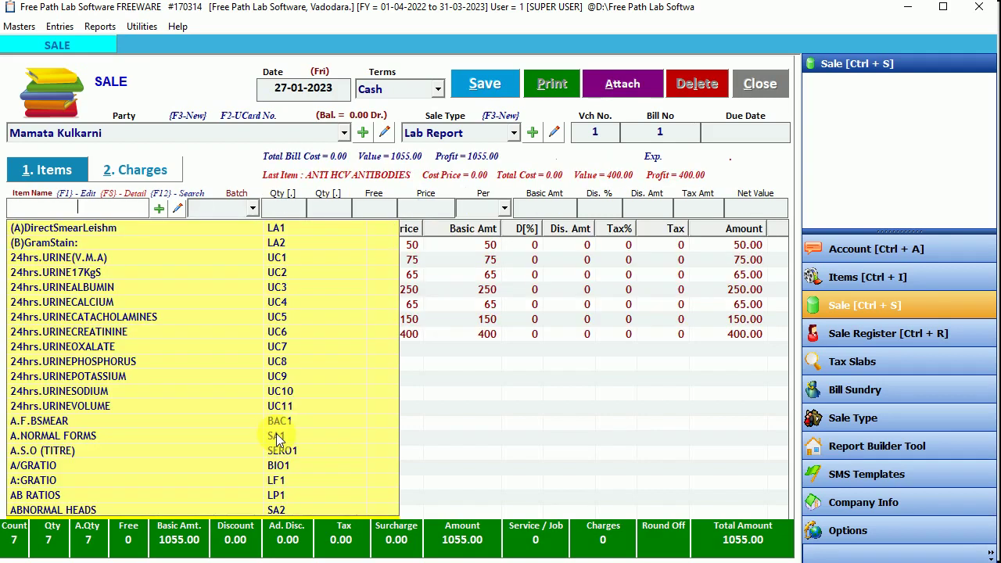
# Step: Add New COVID Test with result '+ Positive'
pyautogui.write('co')
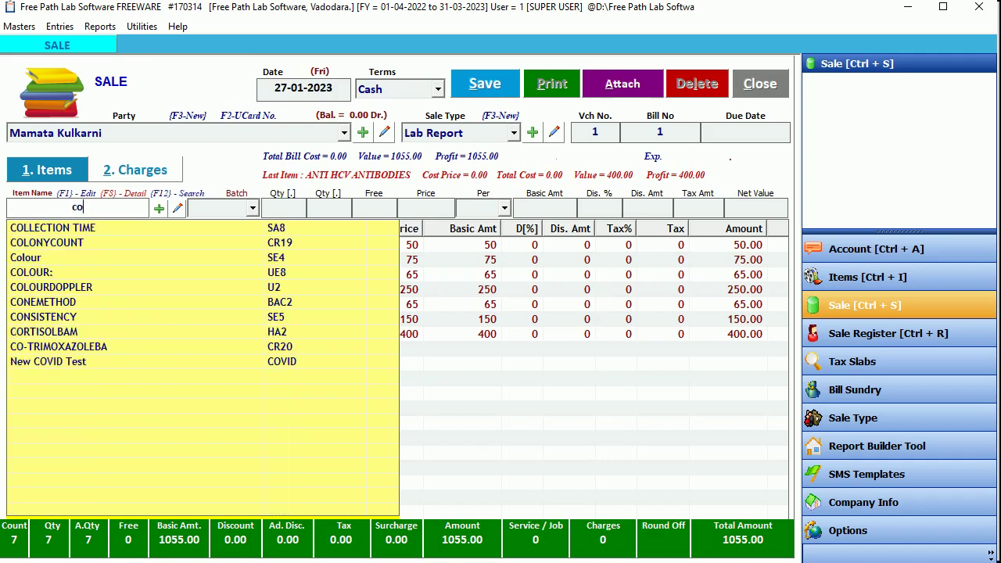
pyautogui.write('vi')
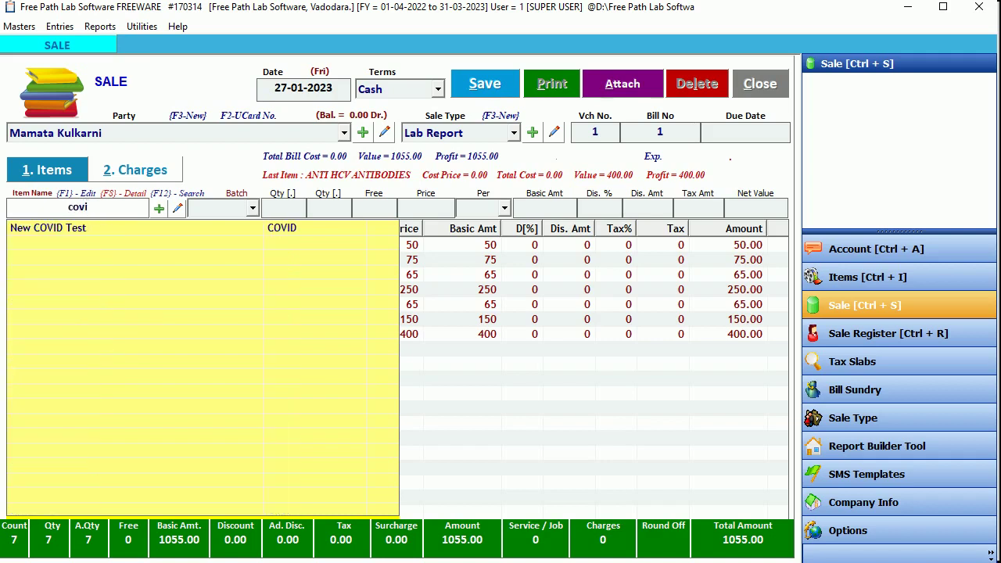
pyautogui.press('Down')
pyautogui.press('Return')
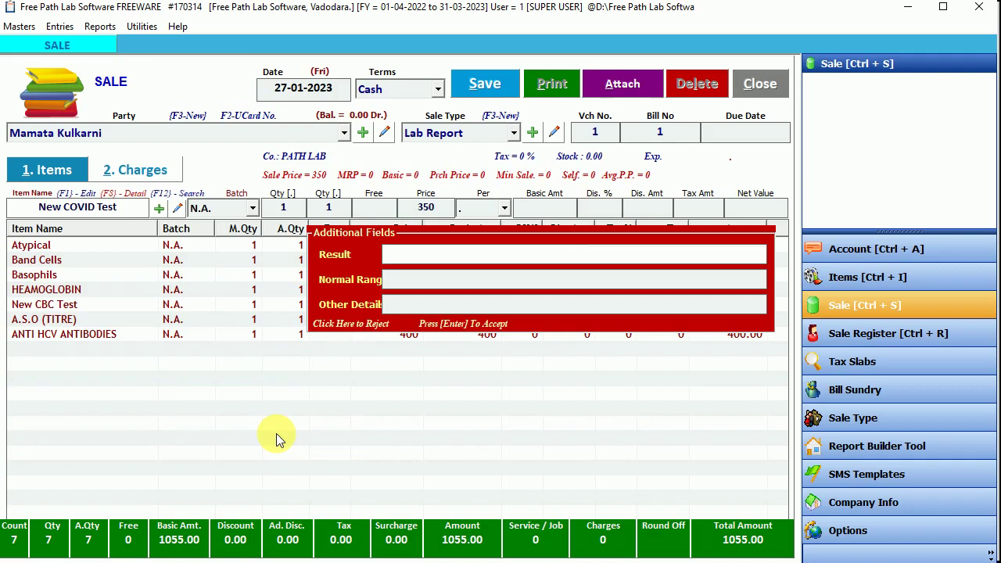
pyautogui.write('+ Positive')
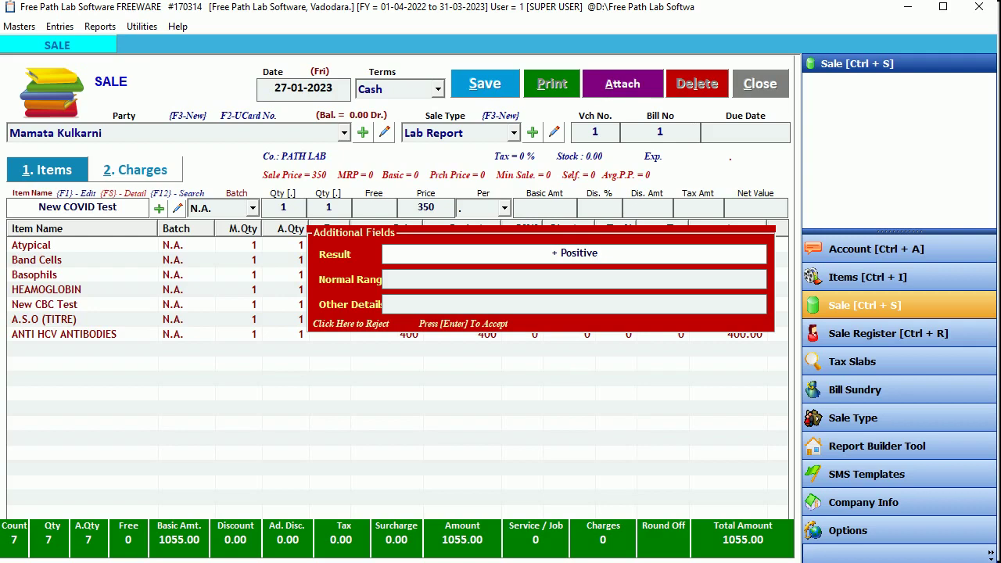
pyautogui.press('Return')
pyautogui.press('Return')
pyautogui.press('Return')
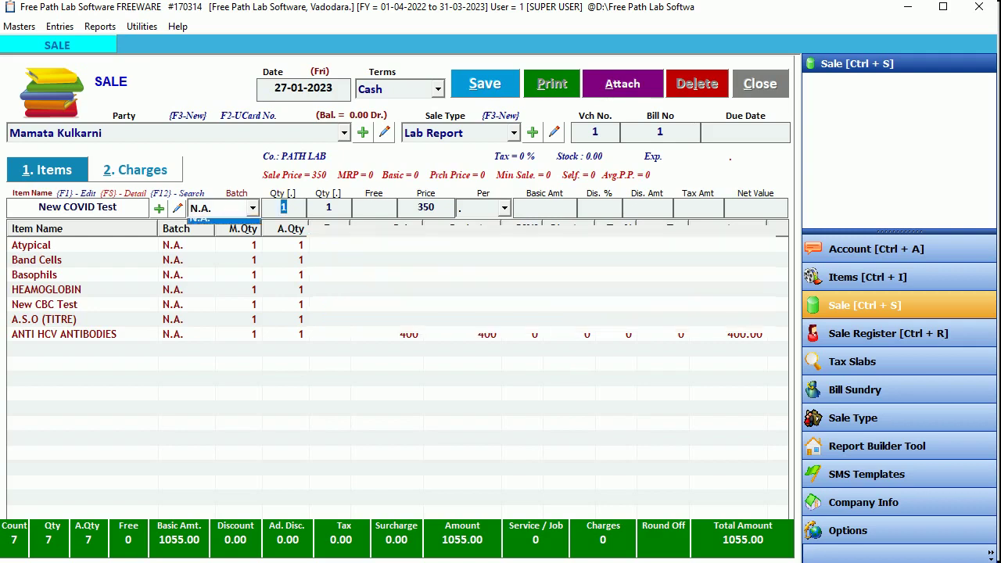
pyautogui.press('Return')
pyautogui.press('Return')
pyautogui.press('Return')
pyautogui.press('Return')
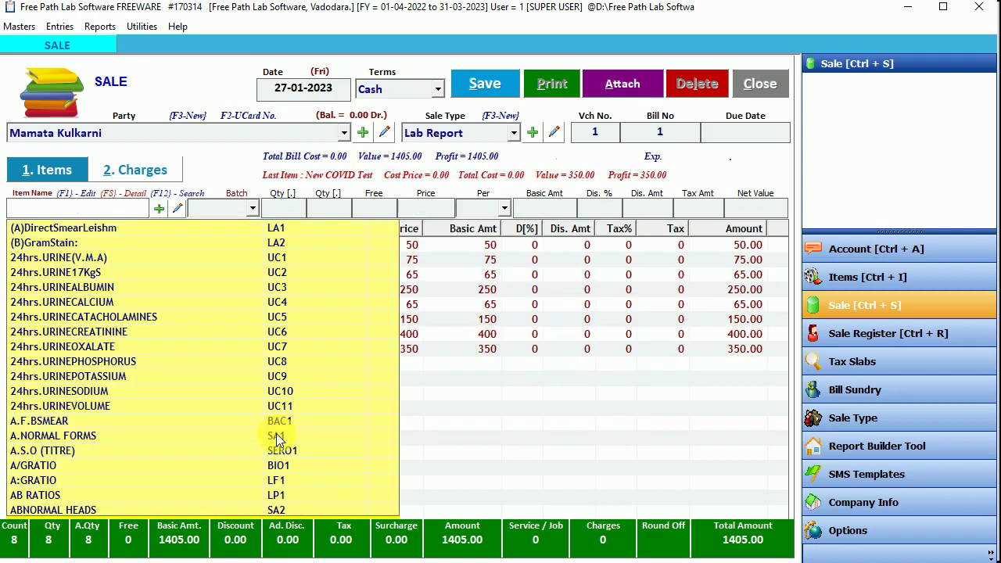
# Step: Select the New CBC Test line on the bill and press Delete
pyautogui.click(473, 354)
pyautogui.click(303, 303)
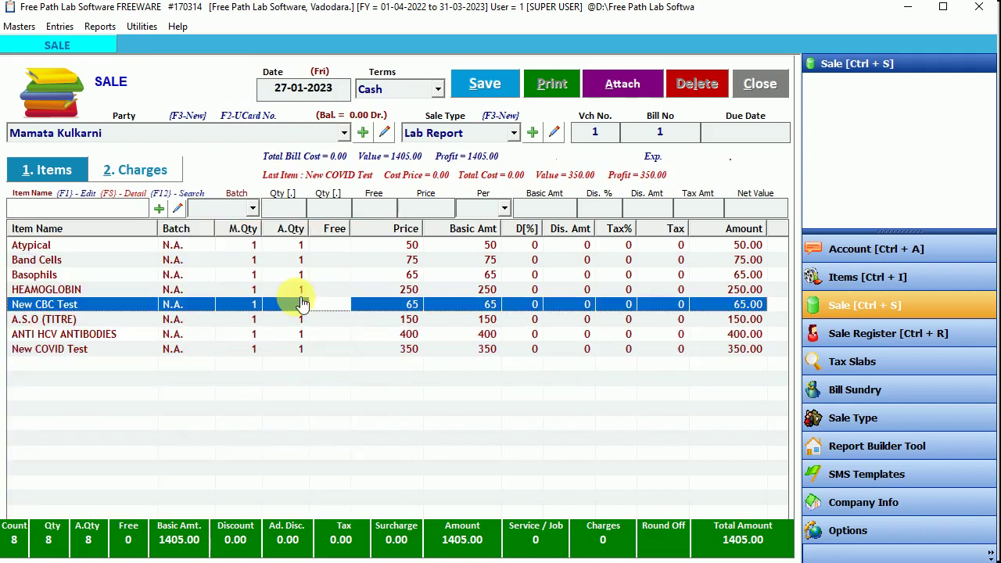
pyautogui.press('Delete')
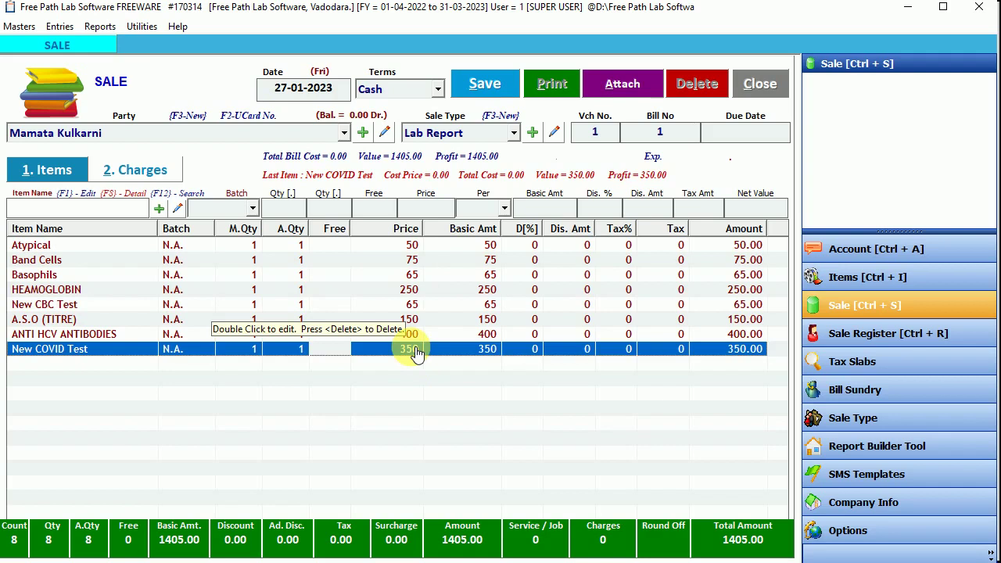
# Step: Reopen the New COVID Test line for editing, cancelling the stray Item Entry form
pyautogui.click(286, 357)
pyautogui.doubleClick(285, 357)
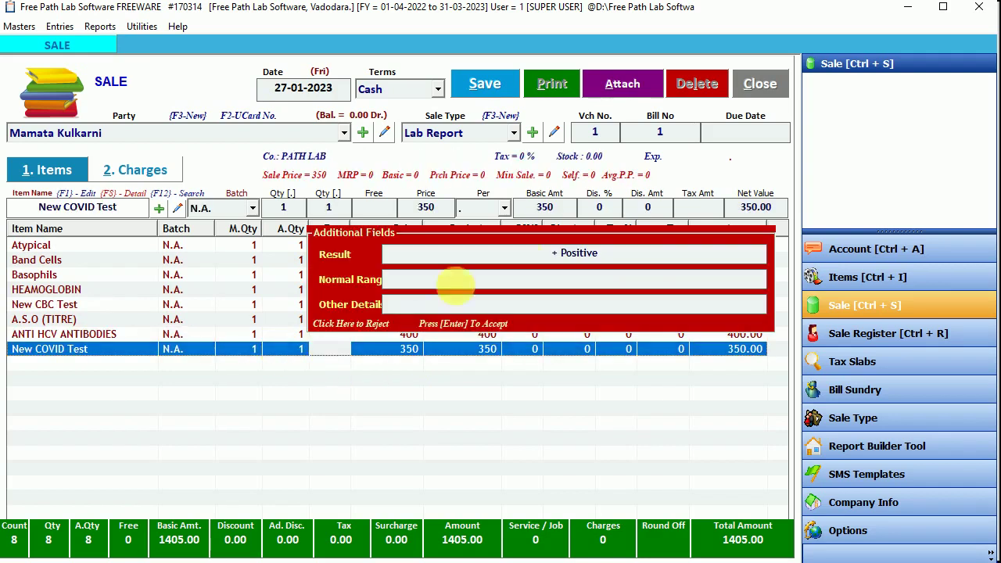
pyautogui.click(177, 208)
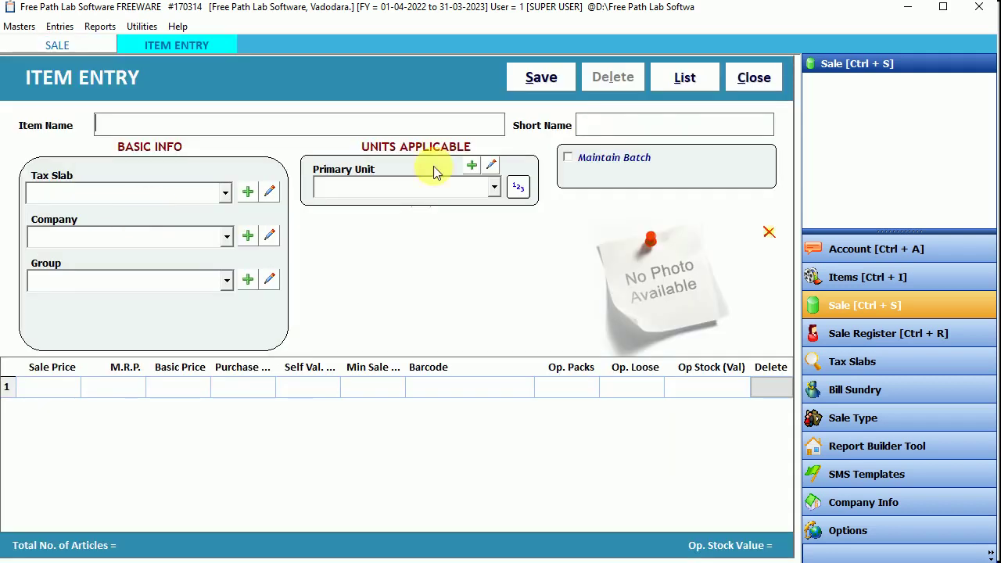
pyautogui.click(753, 78)
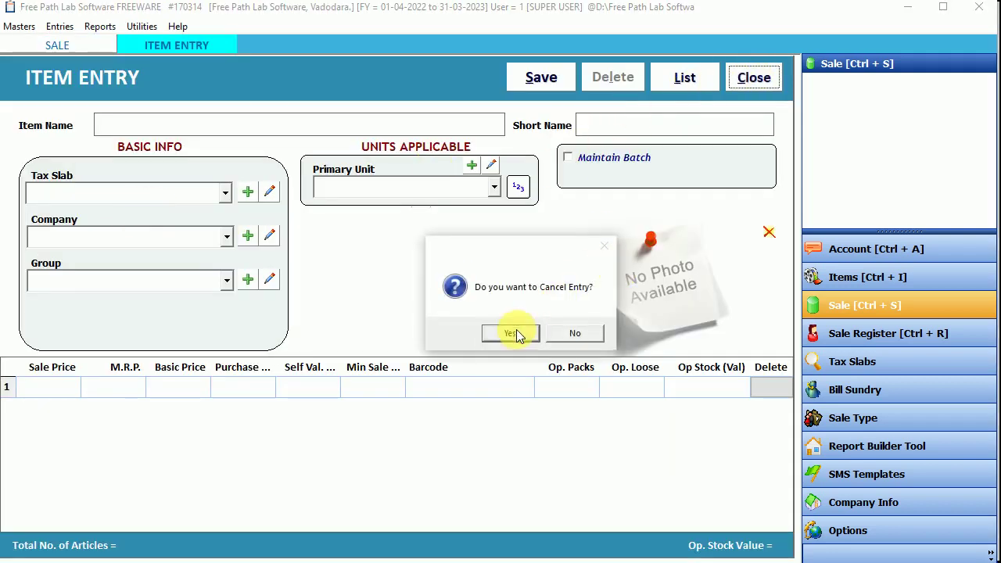
pyautogui.click(512, 331)
pyautogui.click(753, 77)
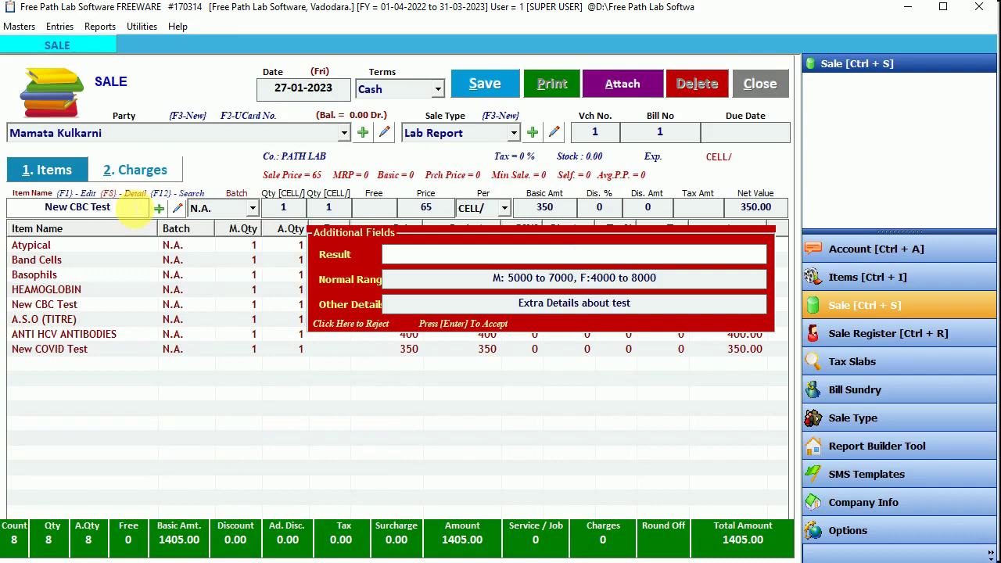
# Step: Enter 6500 as the New CBC Test result to update the bill's last line
pyautogui.press('Return')
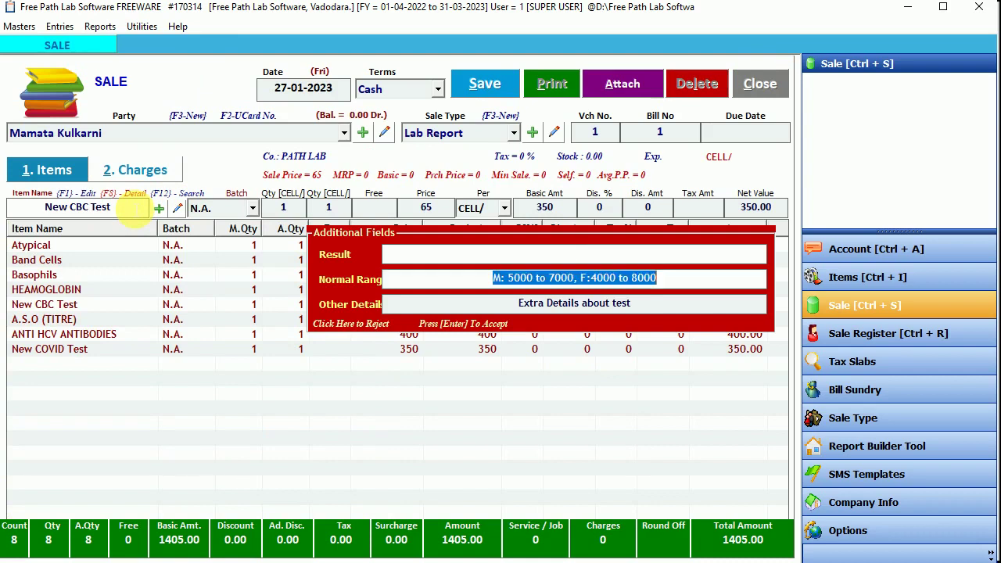
pyautogui.press('Return')
pyautogui.click(575, 253)
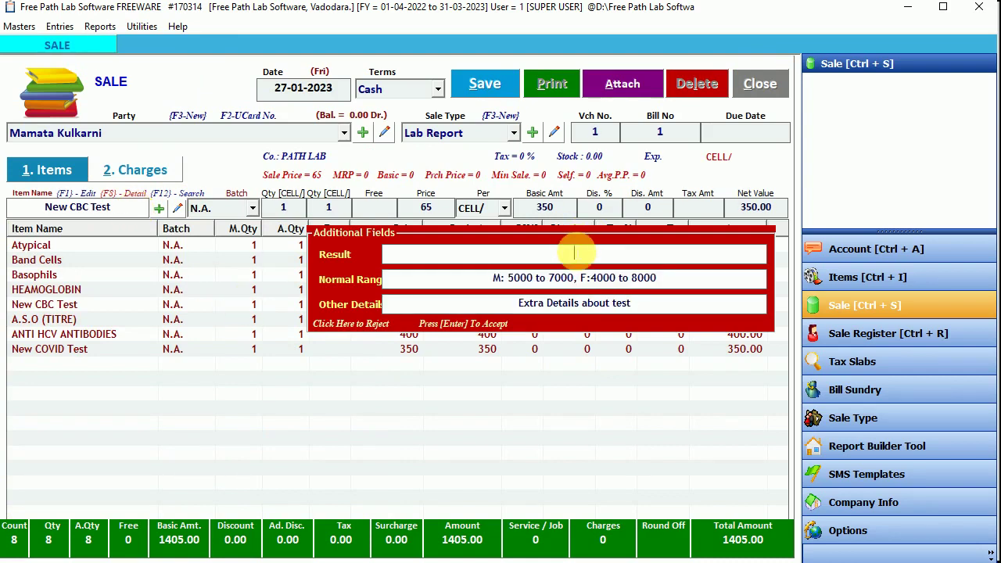
pyautogui.write('6500')
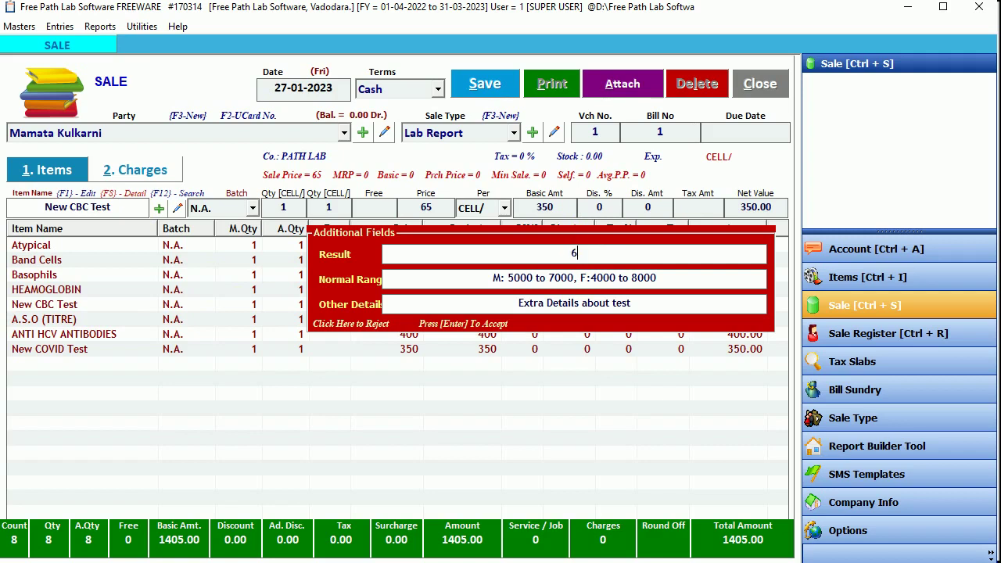
pyautogui.press('Return')
pyautogui.press('Return')
pyautogui.press('Return')
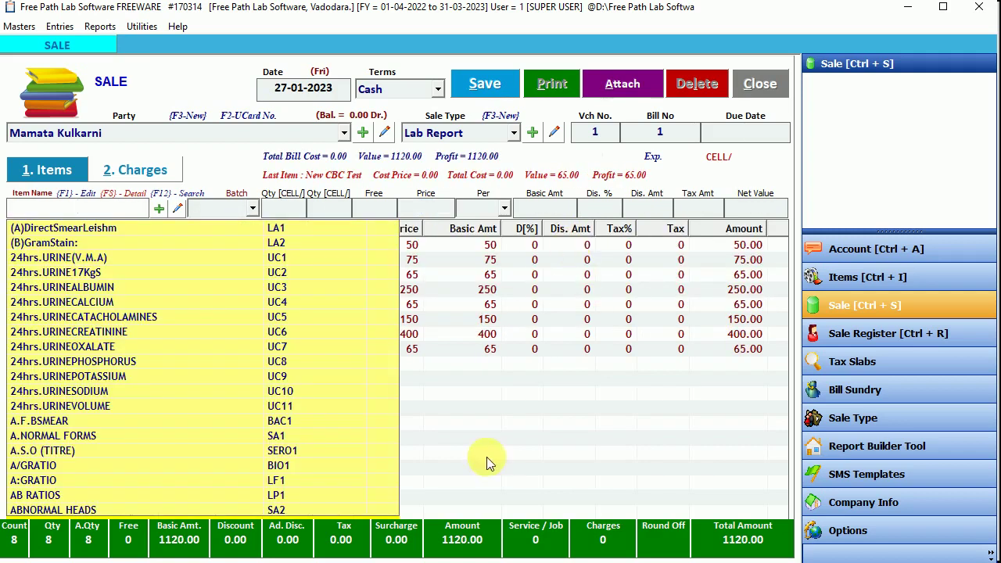
# Step: Move up through the bill lines from ANTI HCV ANTIBODIES to Basophils
pyautogui.click(450, 371)
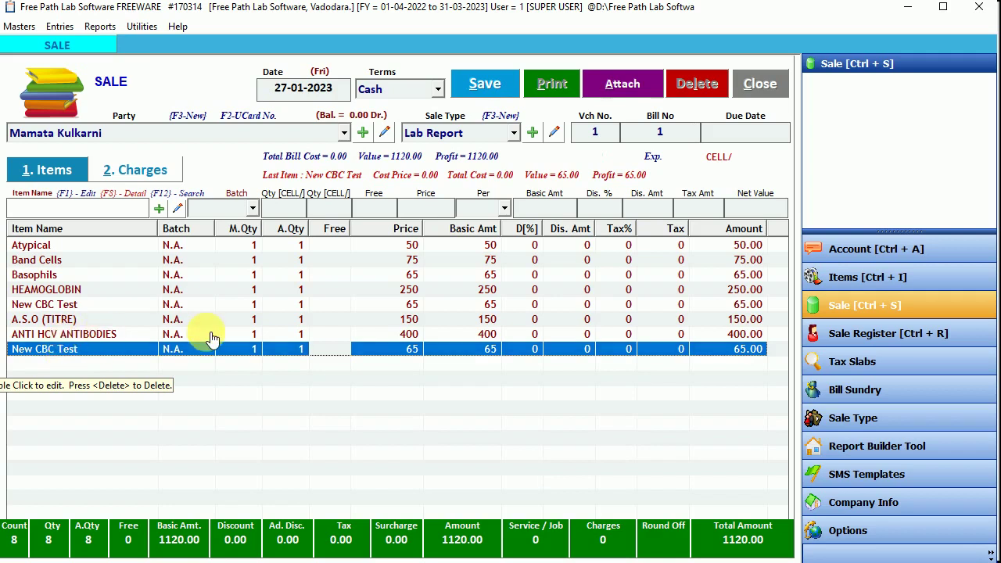
pyautogui.click(186, 337)
pyautogui.click(72, 321)
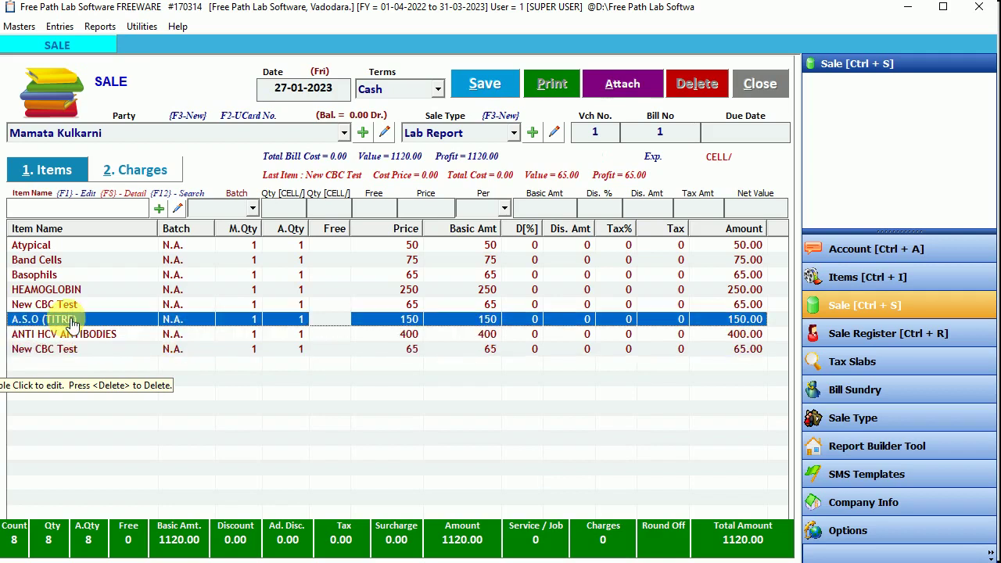
pyautogui.click(61, 277)
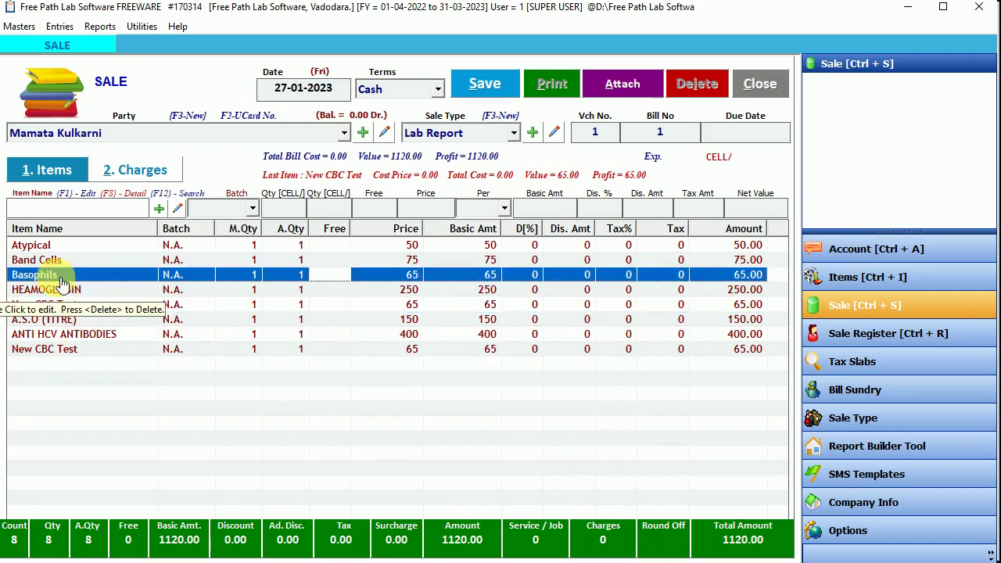
# Step: Delete the Basophils line and add New COVID Test to the bill
pyautogui.press('Delete')
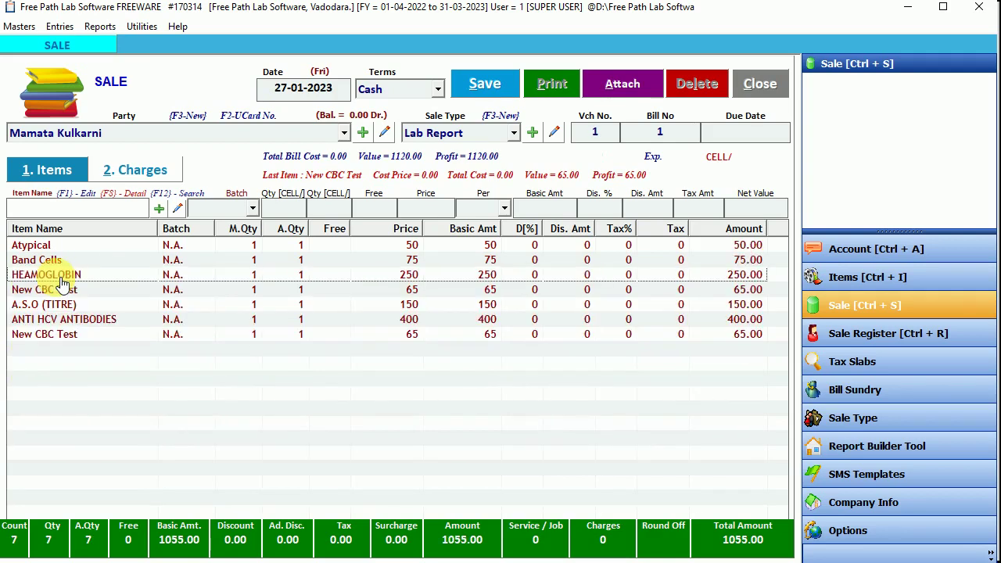
pyautogui.click(77, 208)
pyautogui.write('cov')
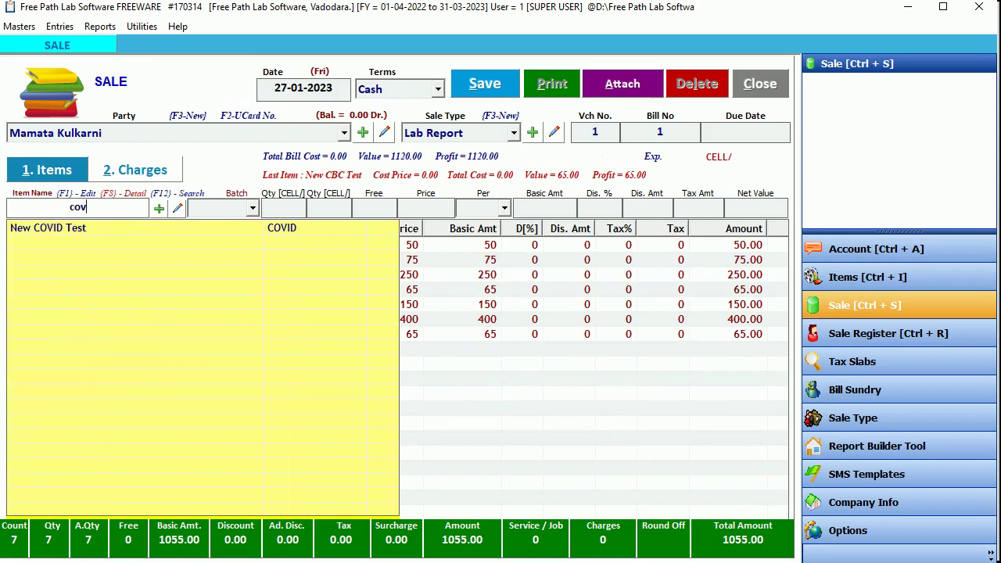
pyautogui.press('Return')
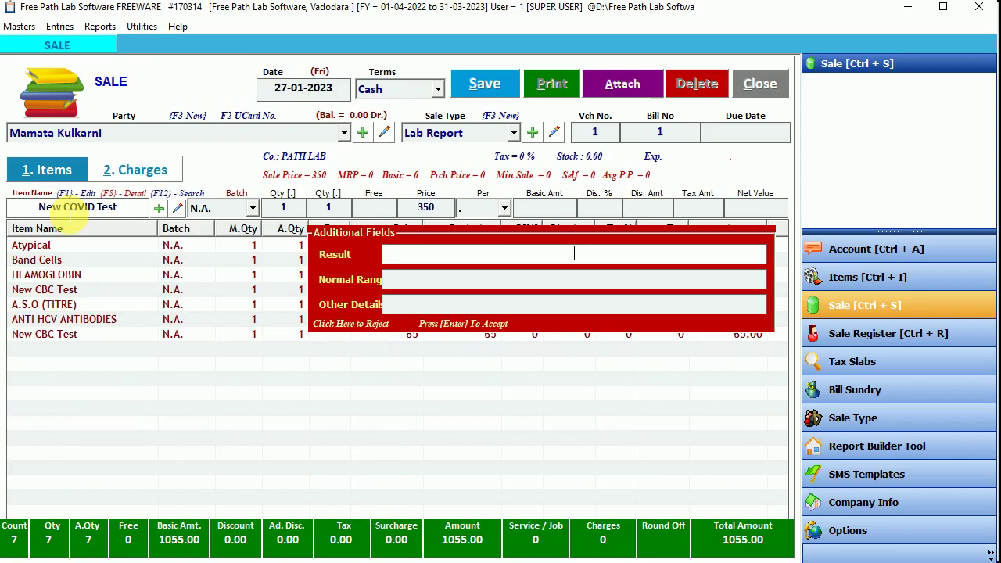
# Step: Give New COVID Test the result '- Negative' and show the bill's charges
pyautogui.write('- Negative')
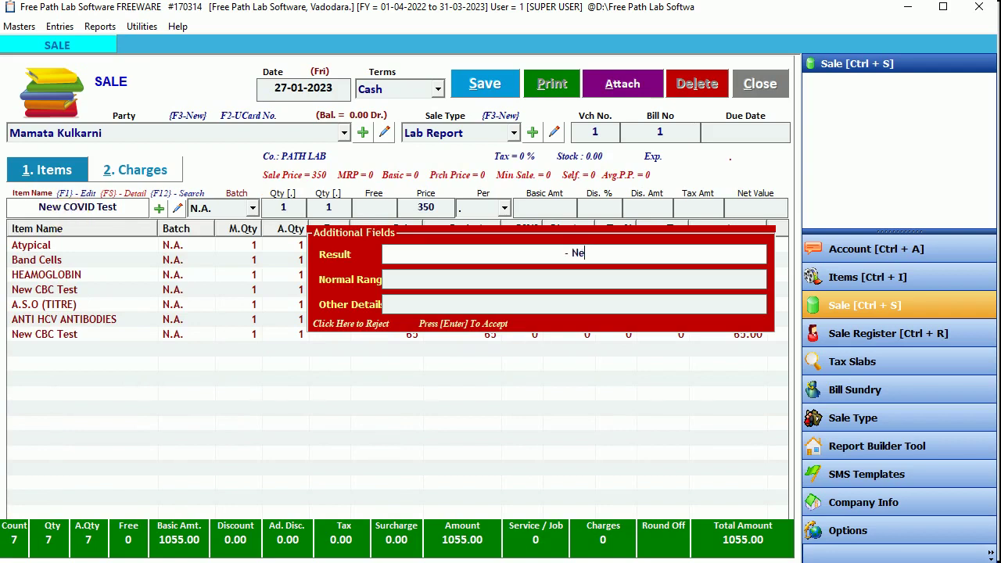
pyautogui.press('Return')
pyautogui.press('Return')
pyautogui.press('Return')
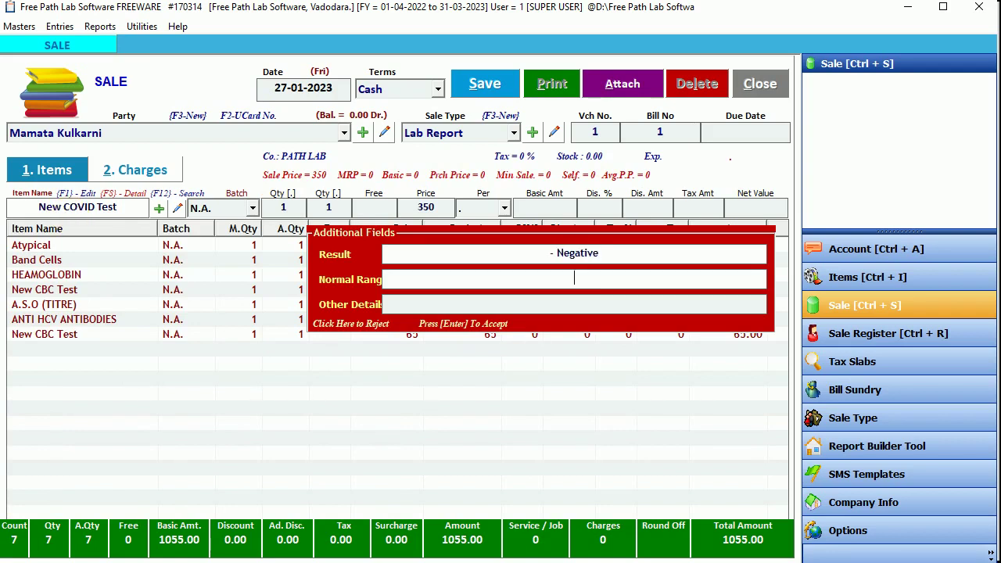
pyautogui.press('Return')
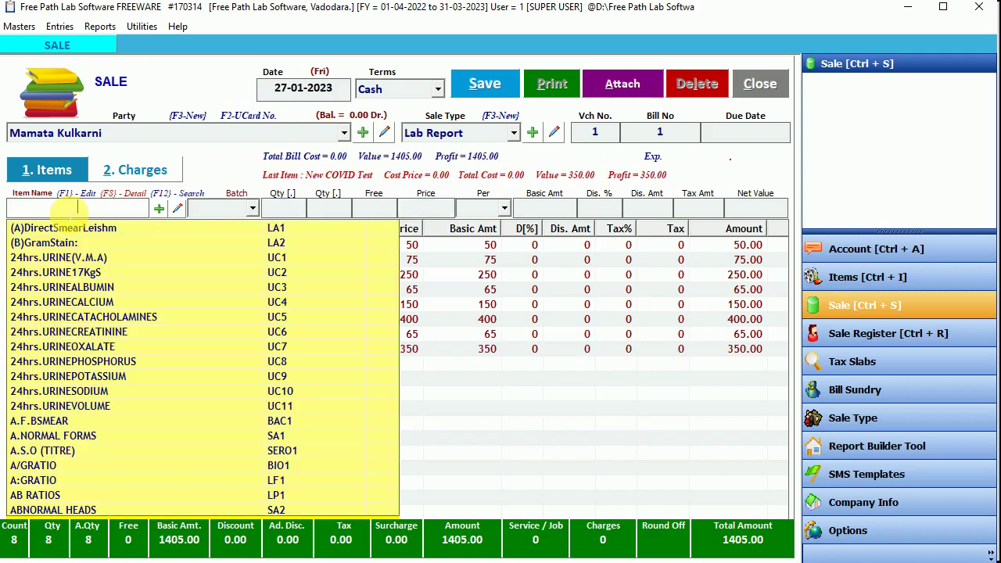
pyautogui.click(554, 435)
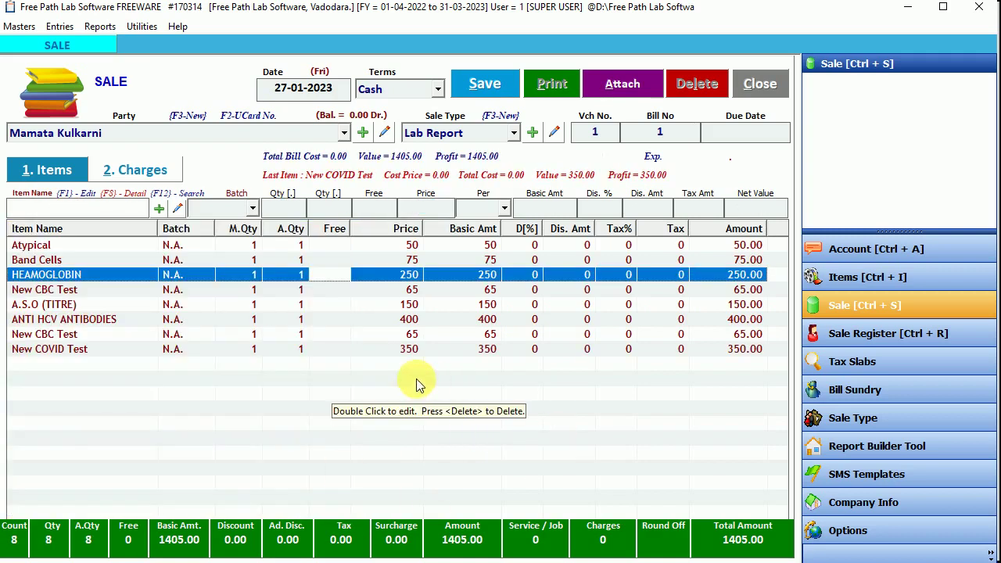
pyautogui.click(152, 171)
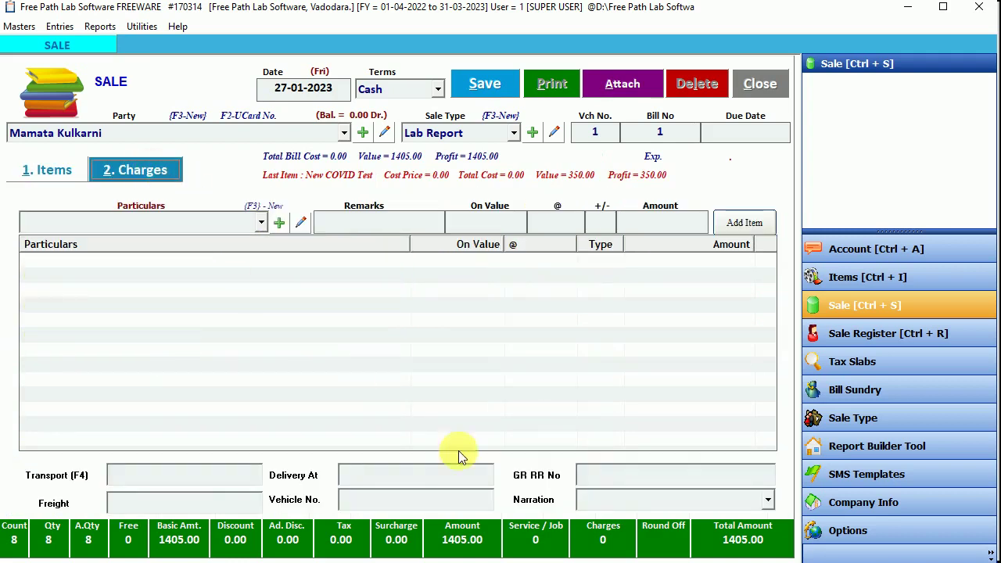
# Step: Enter the referring doctor's name as narration and '1000Rs. Cash Received.' in GR RR No
pyautogui.click(603, 503)
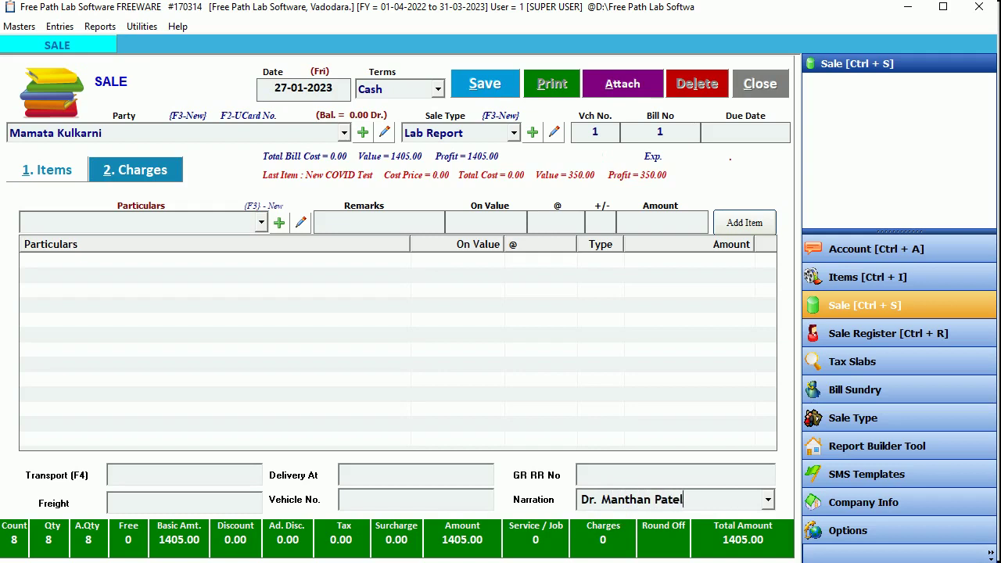
pyautogui.click(615, 475)
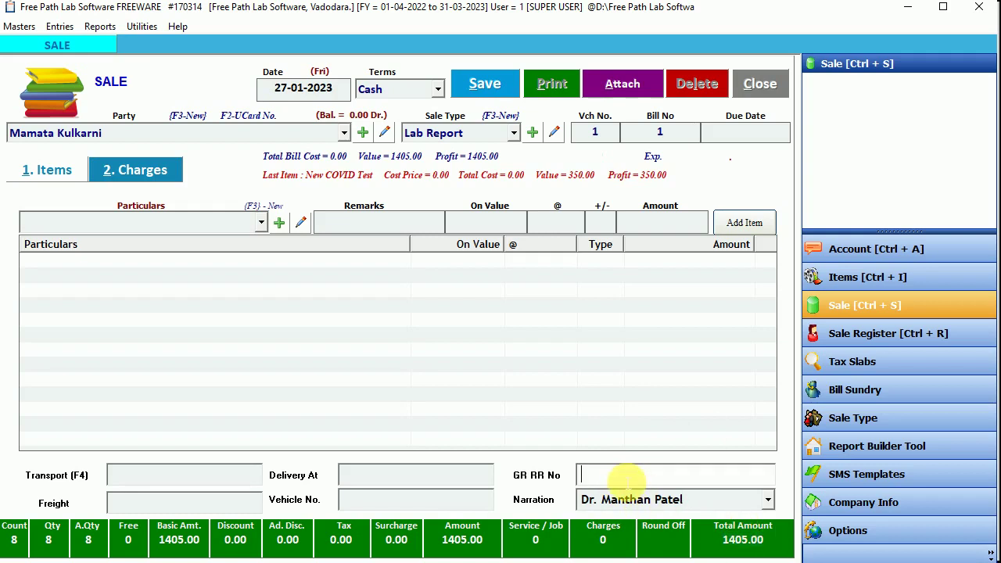
pyautogui.write('40')
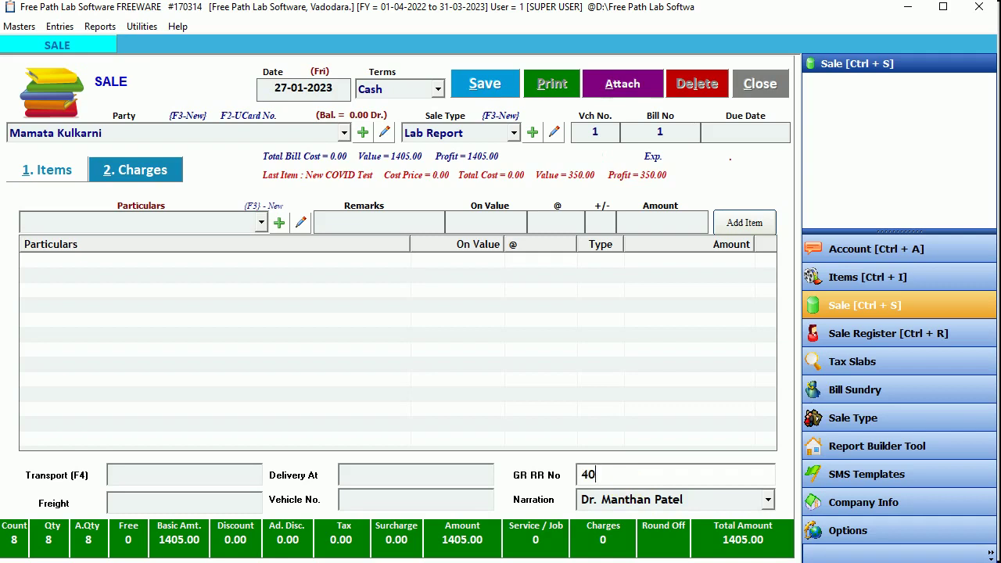
pyautogui.write('5Rs. Pending')
pyautogui.press('BackSpace')
pyautogui.press('BackSpace')
pyautogui.press('BackSpace')
pyautogui.press('BackSpace')
pyautogui.press('BackSpace')
pyautogui.press('BackSpace')
pyautogui.press('BackSpace')
pyautogui.press('BackSpace')
pyautogui.press('BackSpace')
pyautogui.press('BackSpace')
pyautogui.press('BackSpace')
pyautogui.press('BackSpace')
pyautogui.press('BackSpace')
pyautogui.press('BackSpace')
pyautogui.write('1000Rs. Cash Rece')
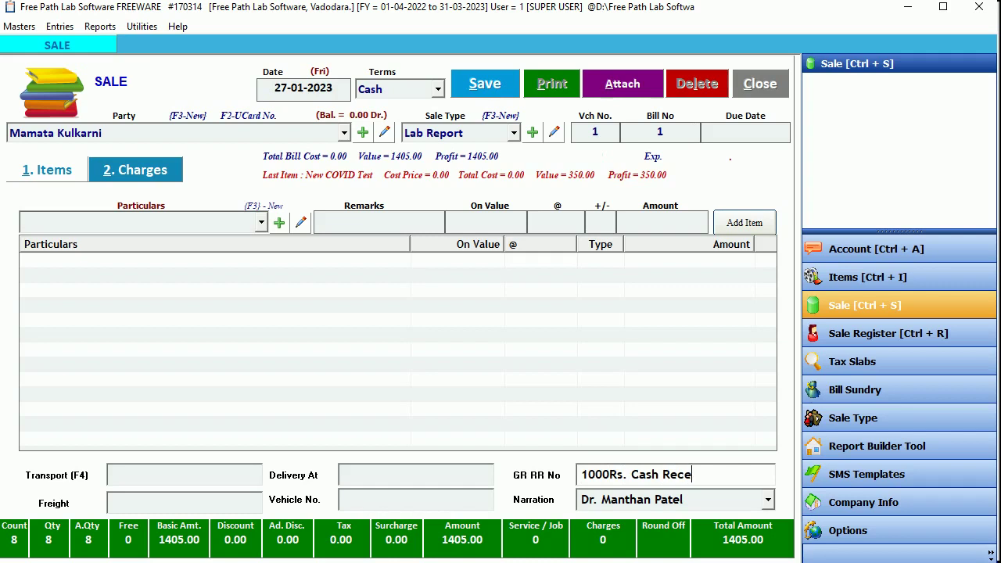
pyautogui.write('ived.')
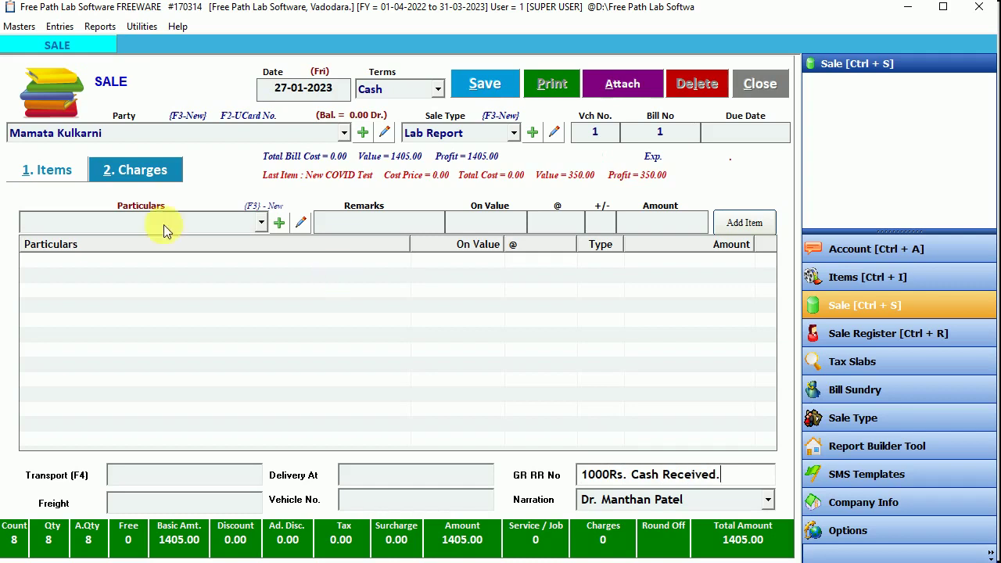
# Step: Return to the Items list and run down the test lines to New COVID Test
pyautogui.click(145, 174)
pyautogui.click(49, 173)
pyautogui.click(258, 290)
pyautogui.moveTo(260, 290); pyautogui.dragTo(263, 352)
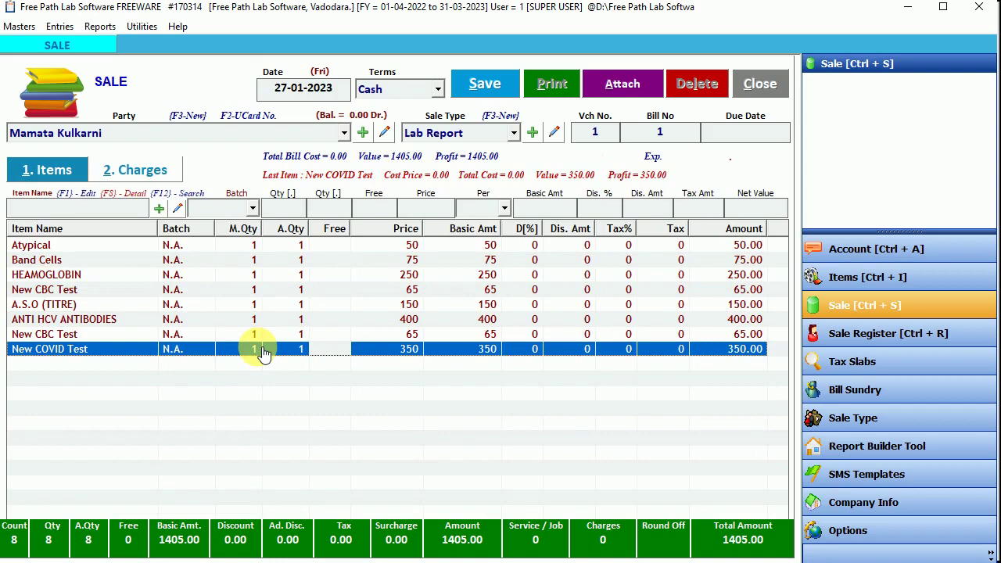
# Step: Save the 1405.00 sale entry, acknowledge the saved message, and accept printing the bill
pyautogui.click(485, 84)
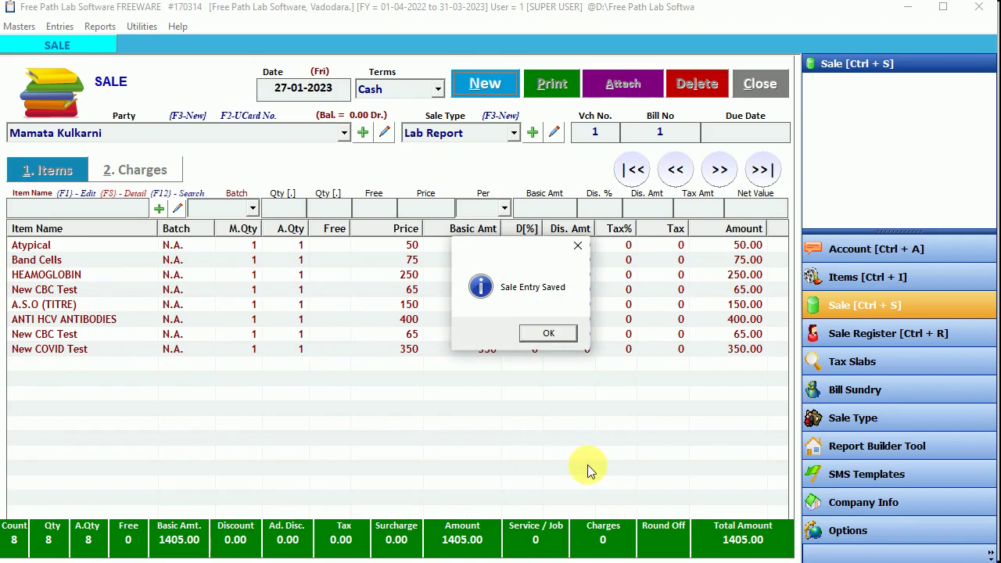
pyautogui.click(547, 334)
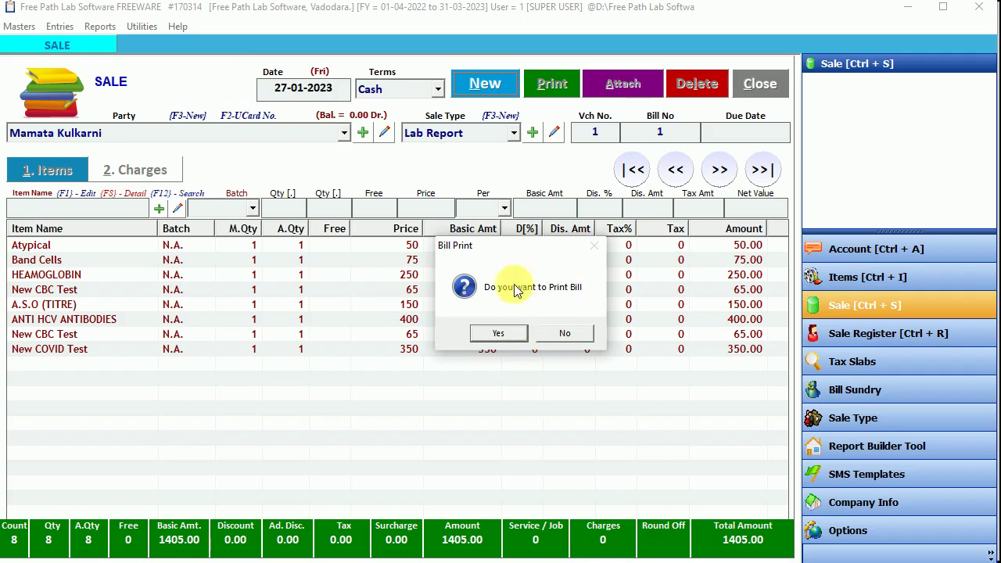
pyautogui.click(498, 333)
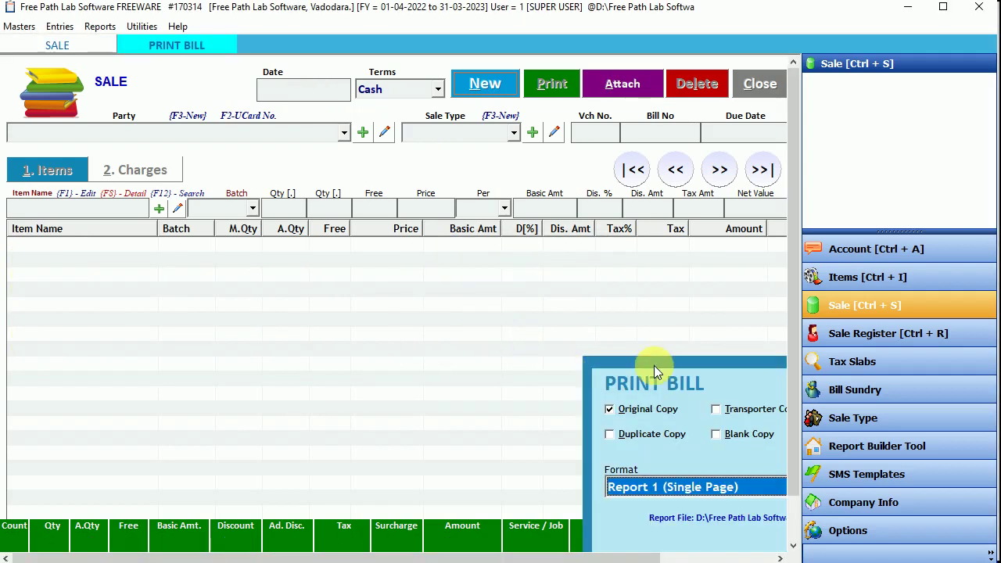
pyautogui.click(646, 360)
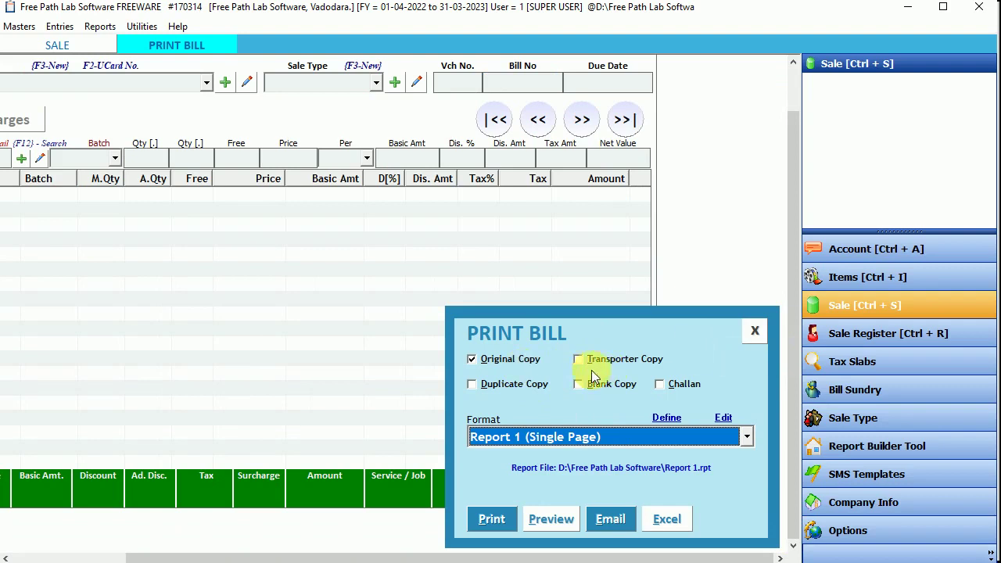
pyautogui.click(489, 385)
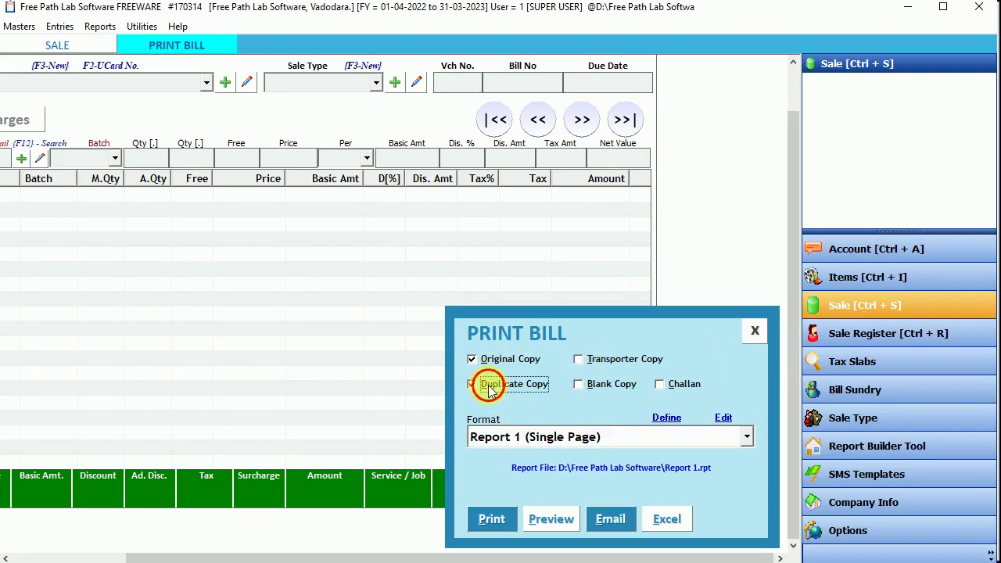
pyautogui.click(488, 387)
pyautogui.click(537, 441)
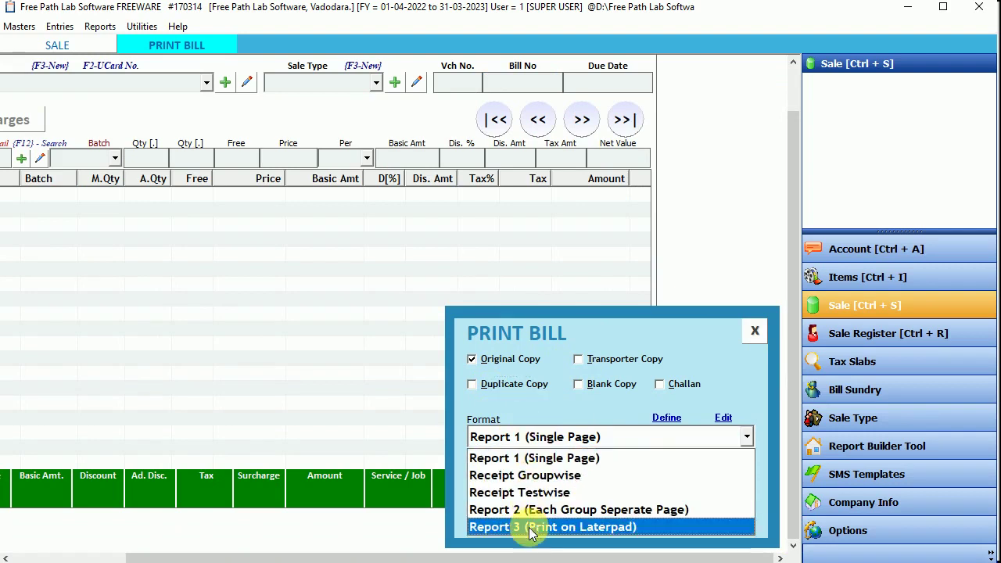
pyautogui.click(538, 460)
pyautogui.click(545, 518)
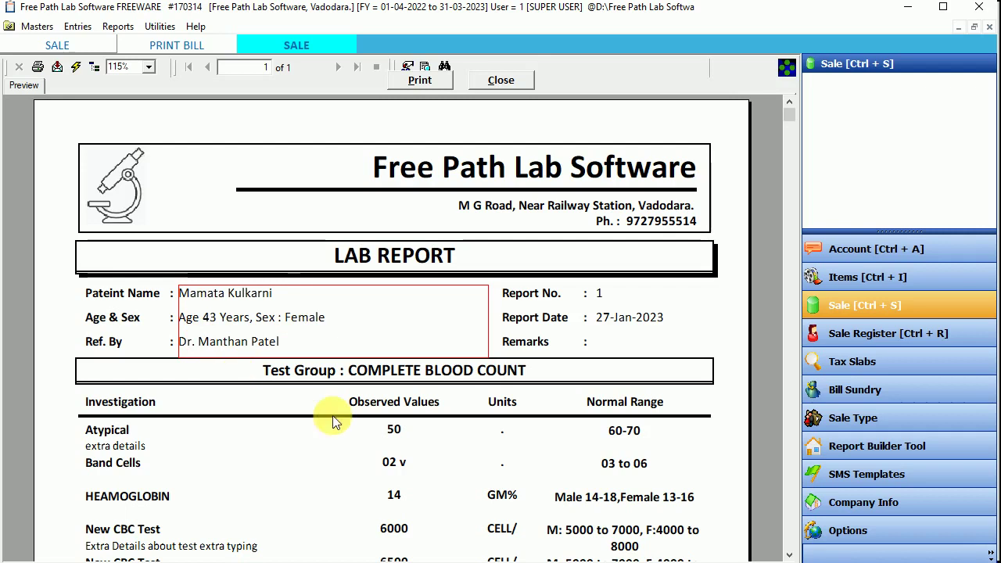
# Step: Review the report number, date, test group heading and blood count lines in the preview
pyautogui.click(612, 316)
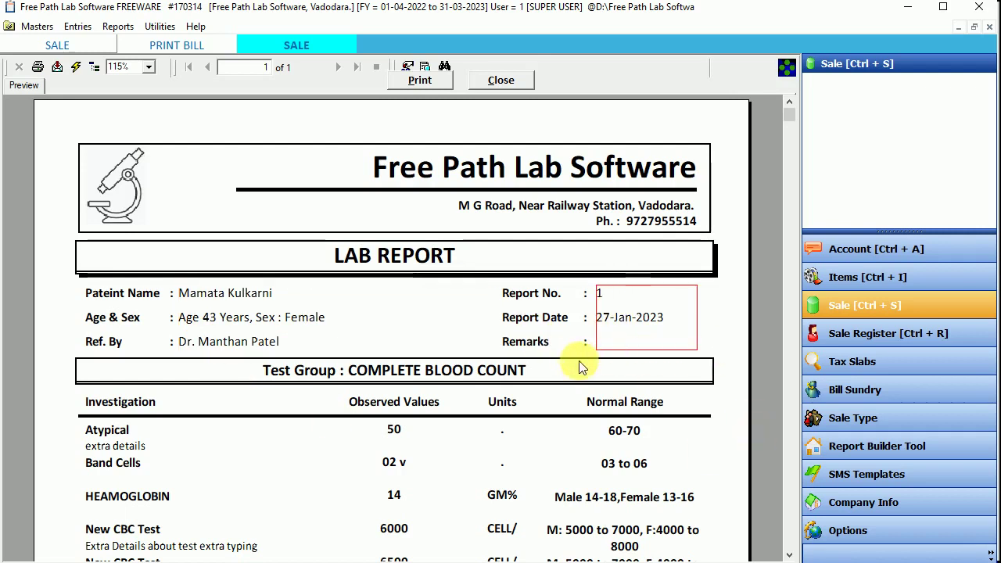
pyautogui.click(338, 382)
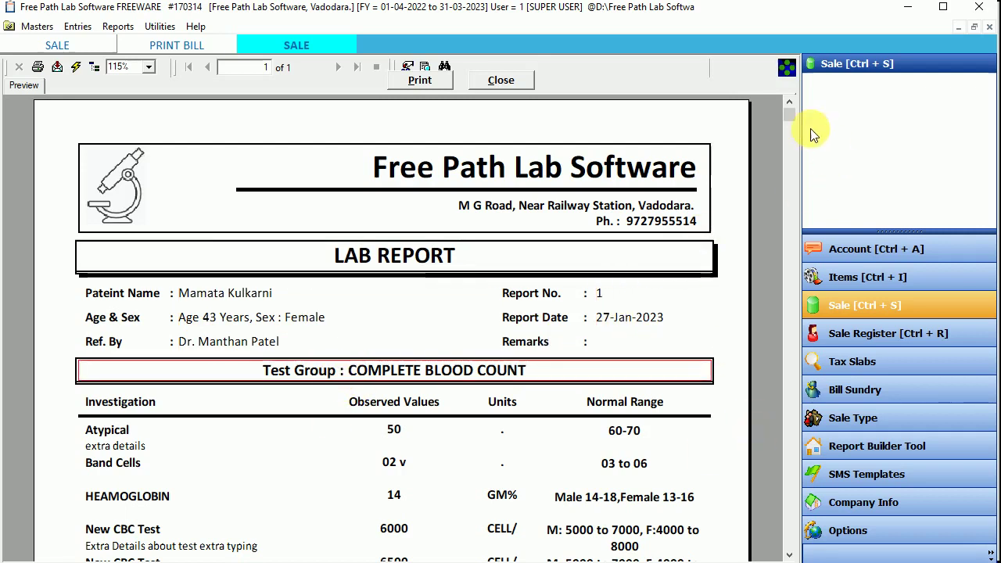
pyautogui.moveTo(792, 117); pyautogui.dragTo(790, 212)
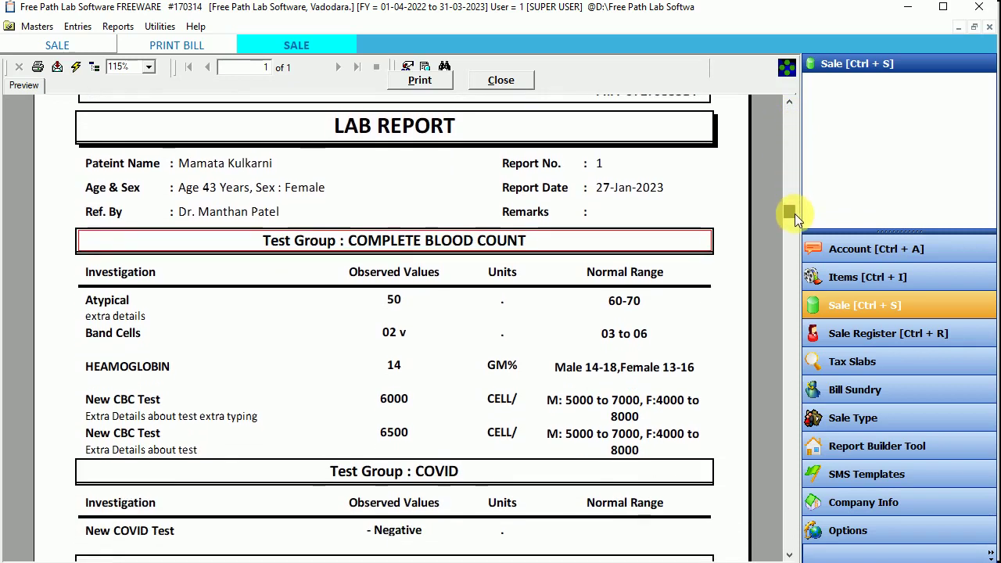
pyautogui.click(107, 310)
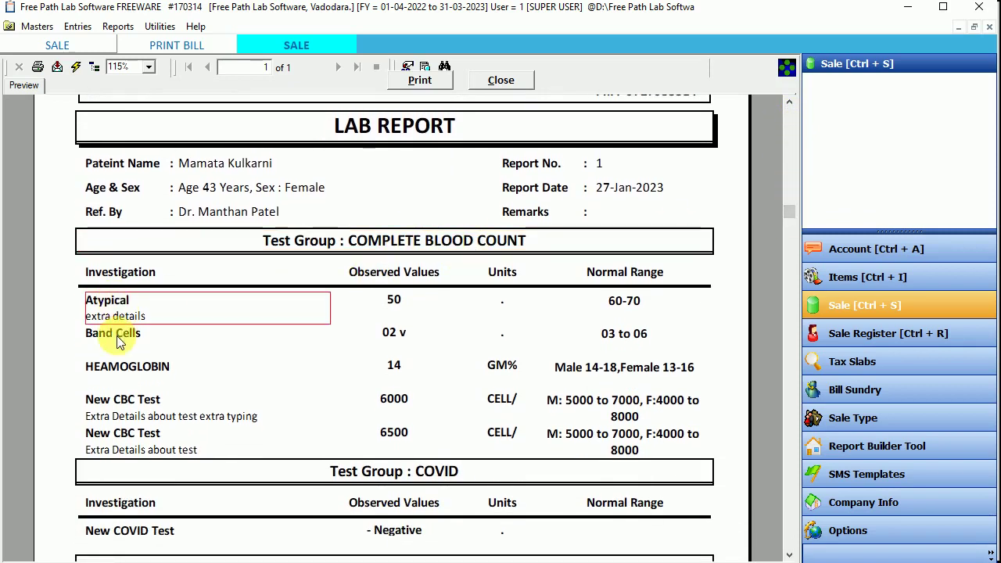
pyautogui.click(115, 339)
pyautogui.click(123, 368)
pyautogui.click(117, 408)
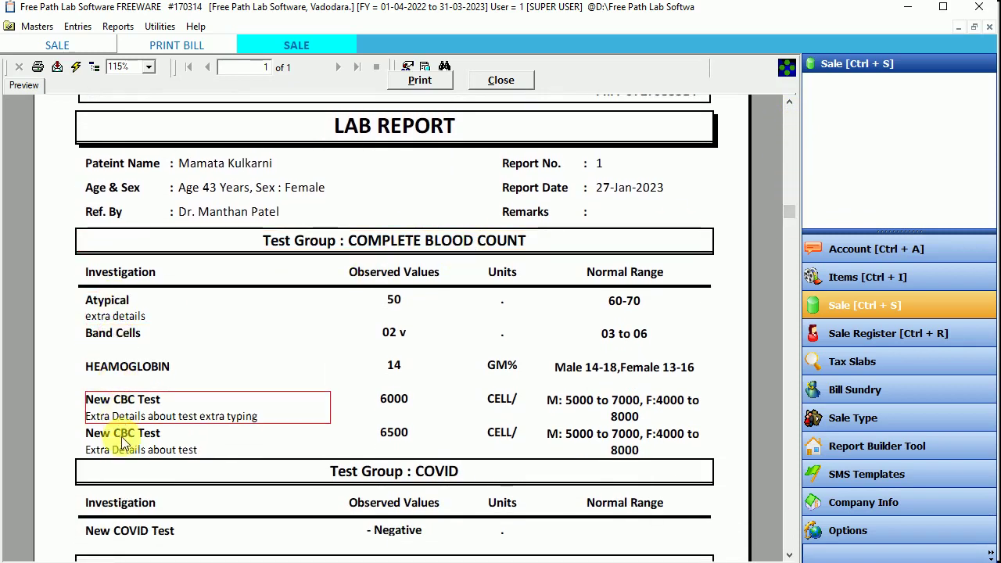
pyautogui.click(129, 451)
# Step: Check the observed values, including CBC 6000 and 6500, and their units
pyautogui.click(394, 299)
pyautogui.click(393, 332)
pyautogui.click(393, 399)
pyautogui.click(393, 432)
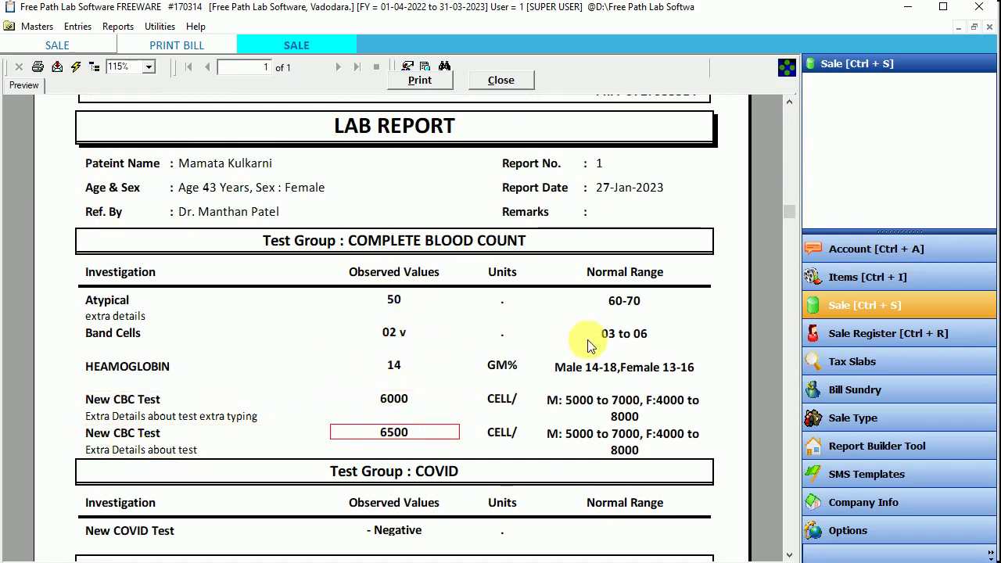
pyautogui.click(502, 366)
pyautogui.click(502, 400)
pyautogui.click(625, 300)
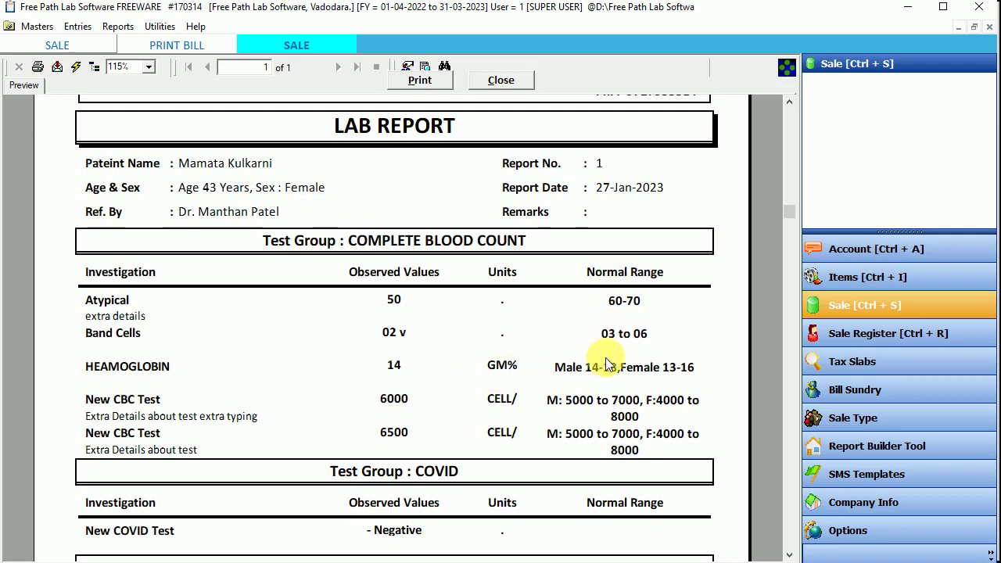
# Step: Scroll the preview down to End of Report and back to the top
pyautogui.moveTo(784, 216); pyautogui.dragTo(790, 341)
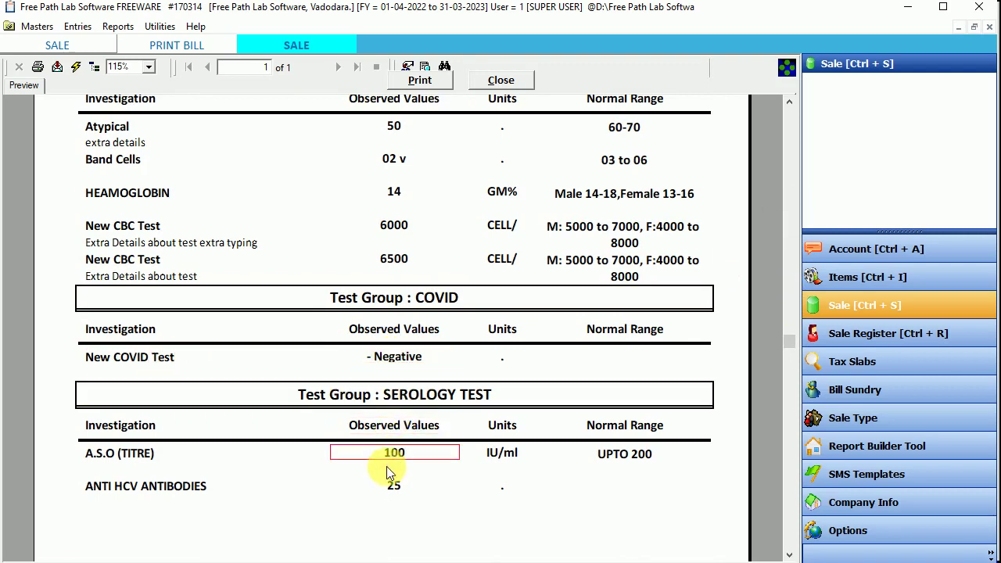
pyautogui.moveTo(785, 344); pyautogui.dragTo(625, 473)
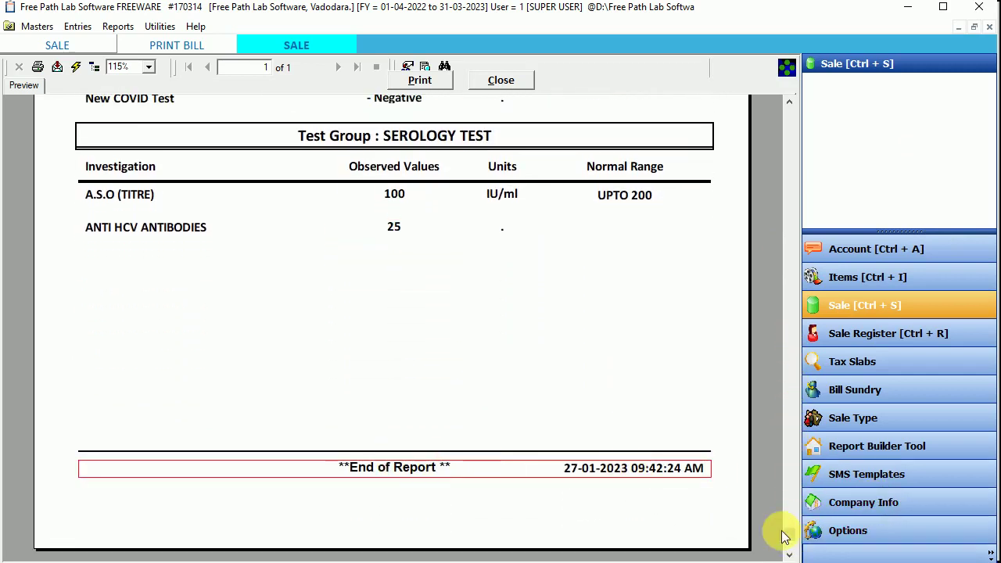
pyautogui.moveTo(795, 534); pyautogui.dragTo(788, 113)
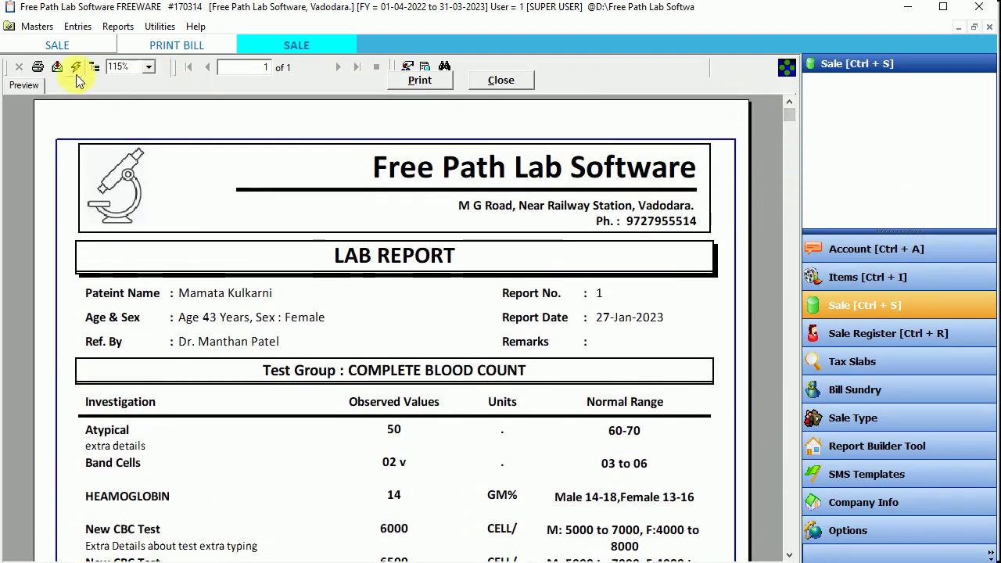
# Step: Print the lab report, then close the preview and the Print Bill options
pyautogui.click(37, 72)
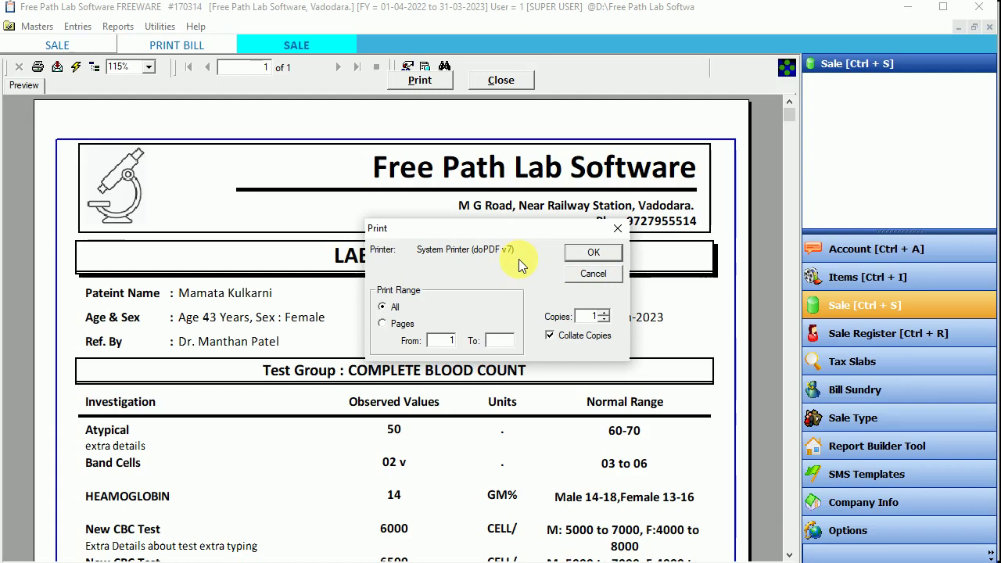
pyautogui.click(594, 253)
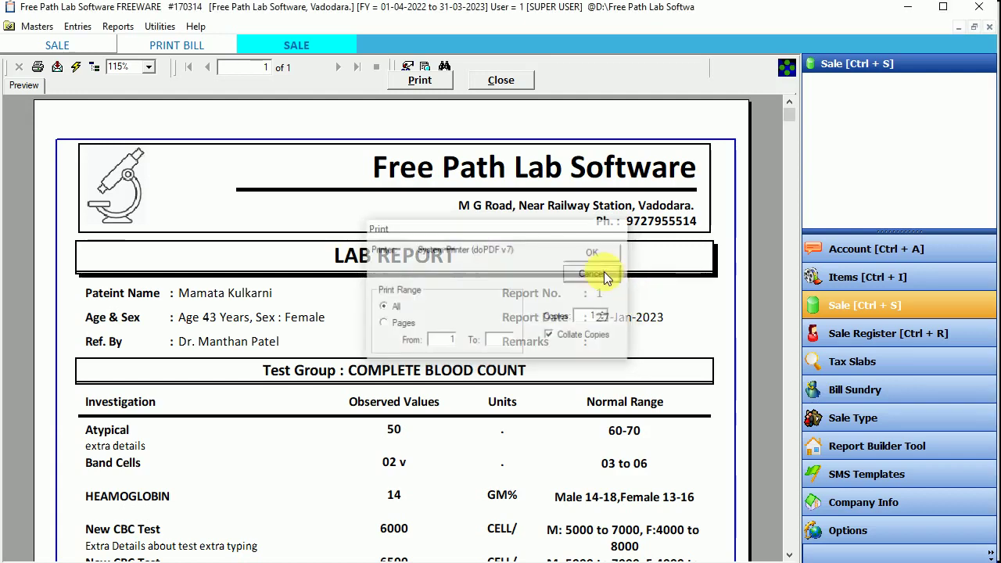
pyautogui.click(519, 81)
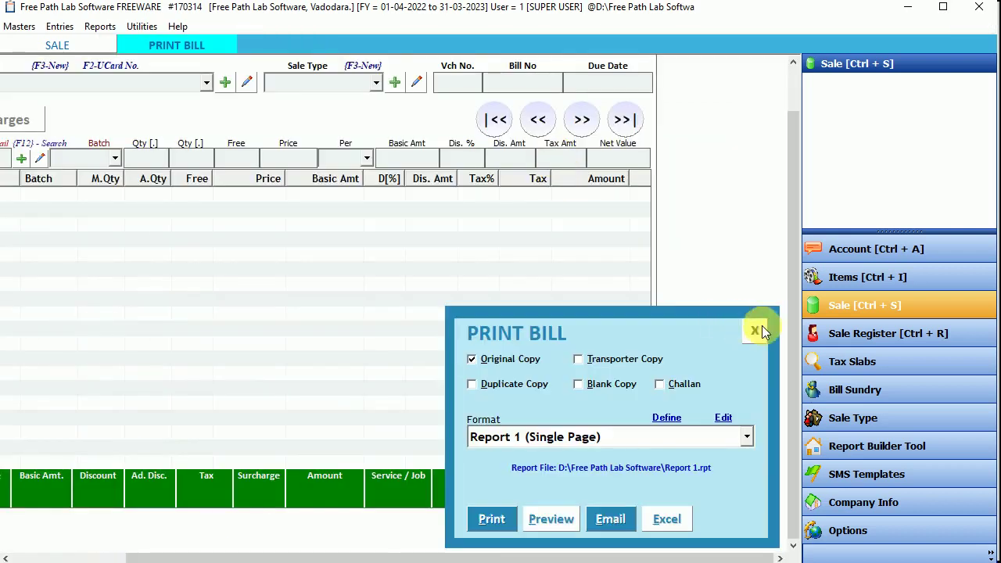
pyautogui.click(753, 328)
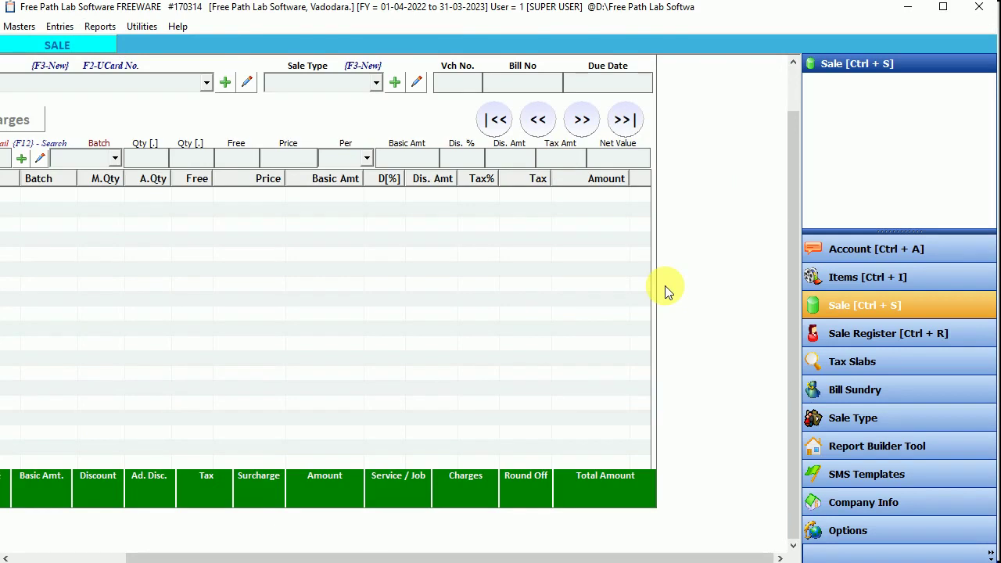
# Step: Close the sale entry and bring up Masters > Company Info
pyautogui.press('Escape')
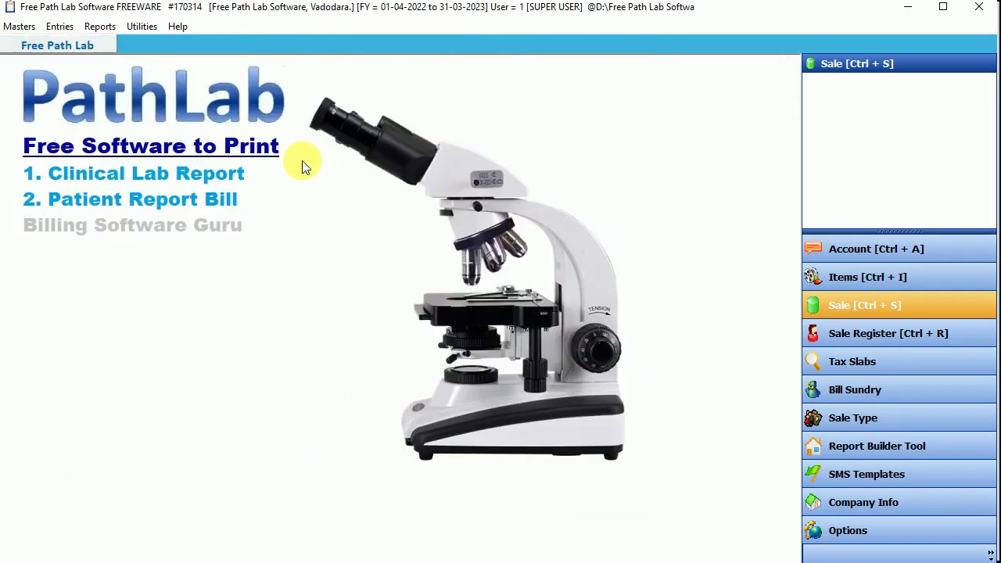
pyautogui.click(18, 27)
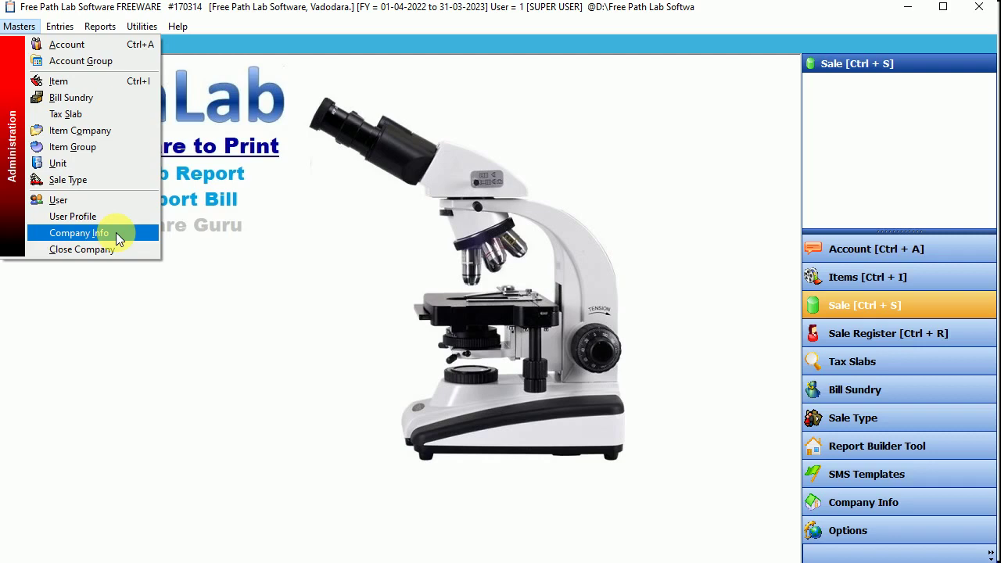
pyautogui.click(116, 232)
# Step: Replace the company name with Manthan Path Lab
pyautogui.click(264, 140)
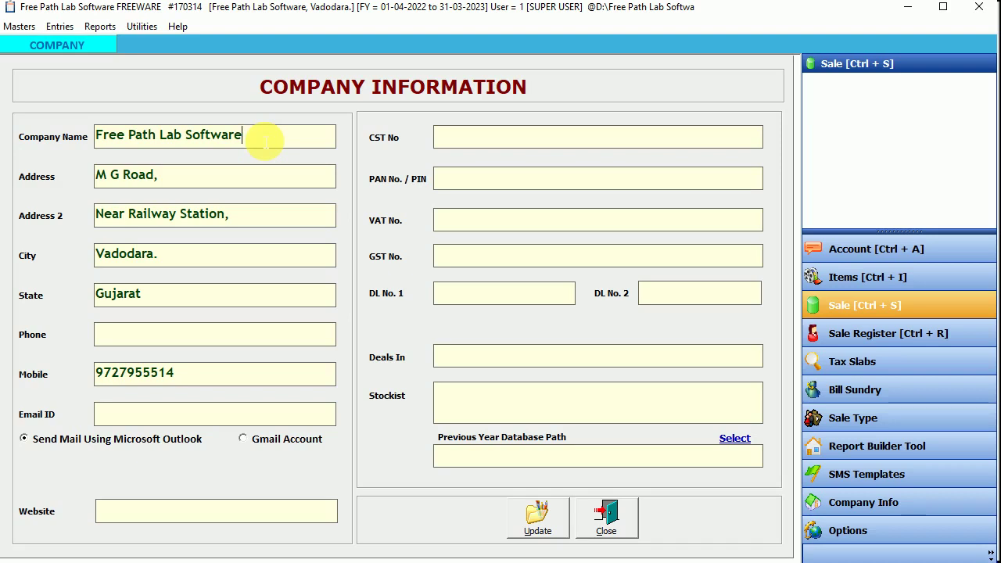
pyautogui.moveTo(264, 141); pyautogui.dragTo(75, 133)
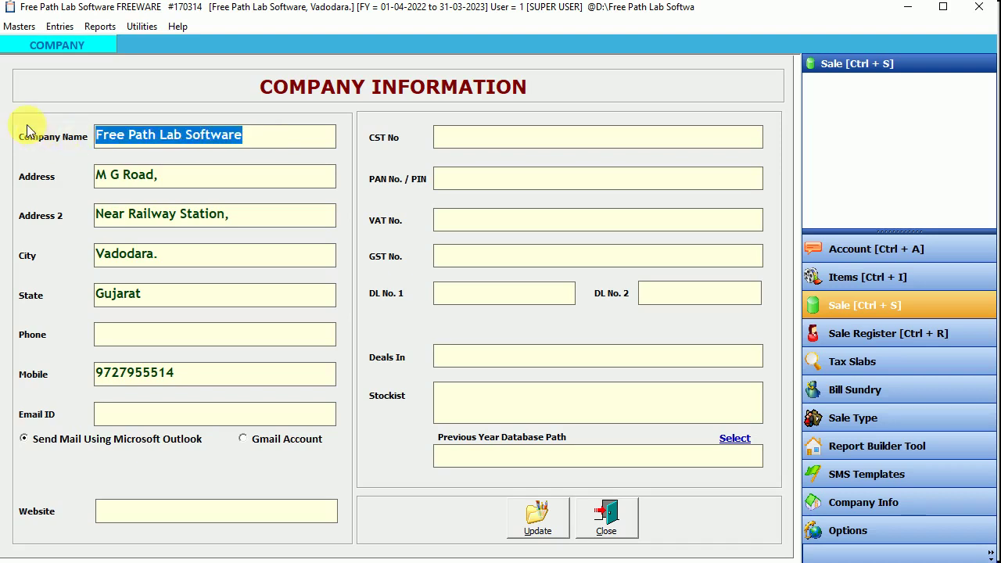
pyautogui.write('Ma')
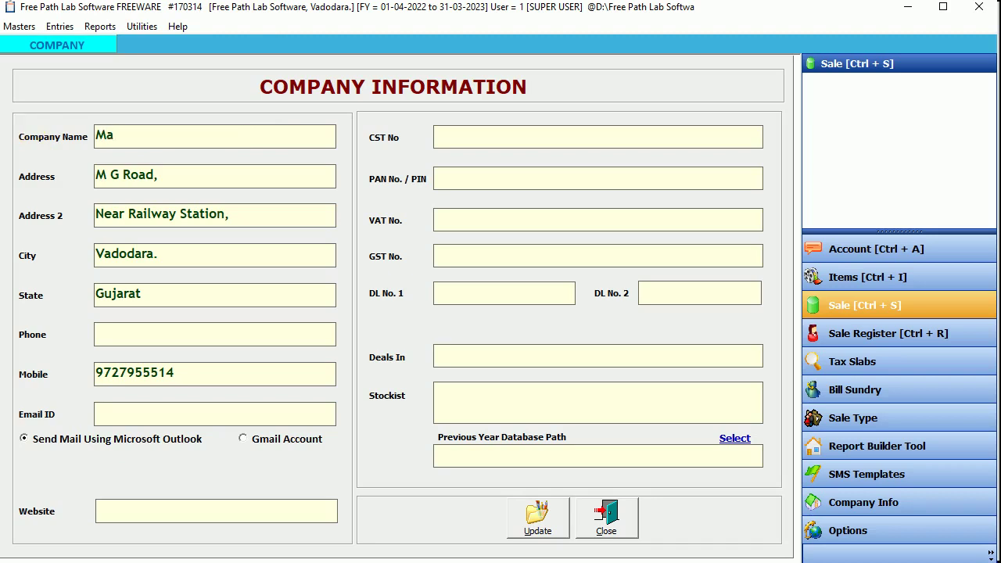
pyautogui.write('nthan Path La')
pyautogui.write('b')
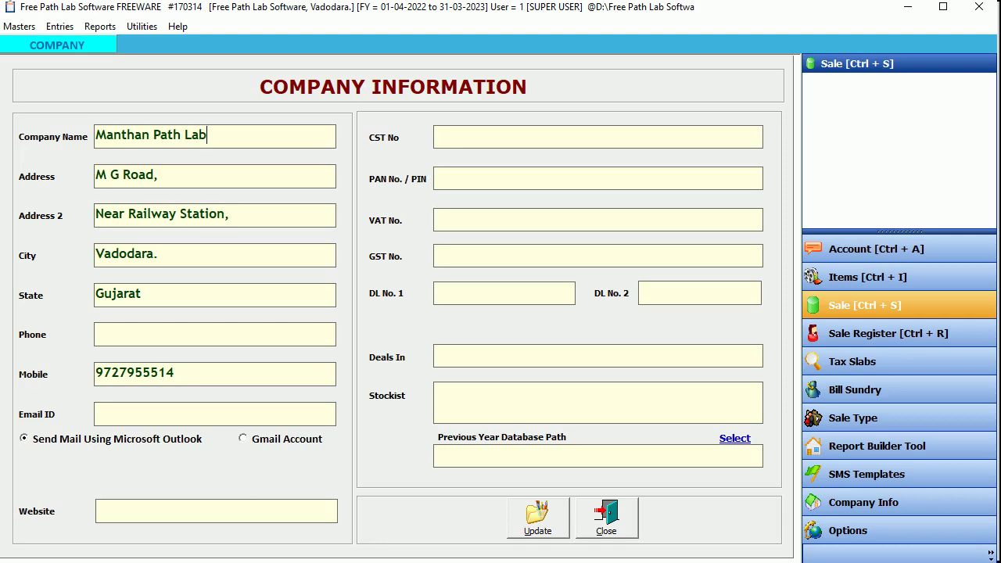
# Step: Add the new locality to the start of the address and update the company record
pyautogui.click(102, 183)
pyautogui.write('Shrenik Park,')
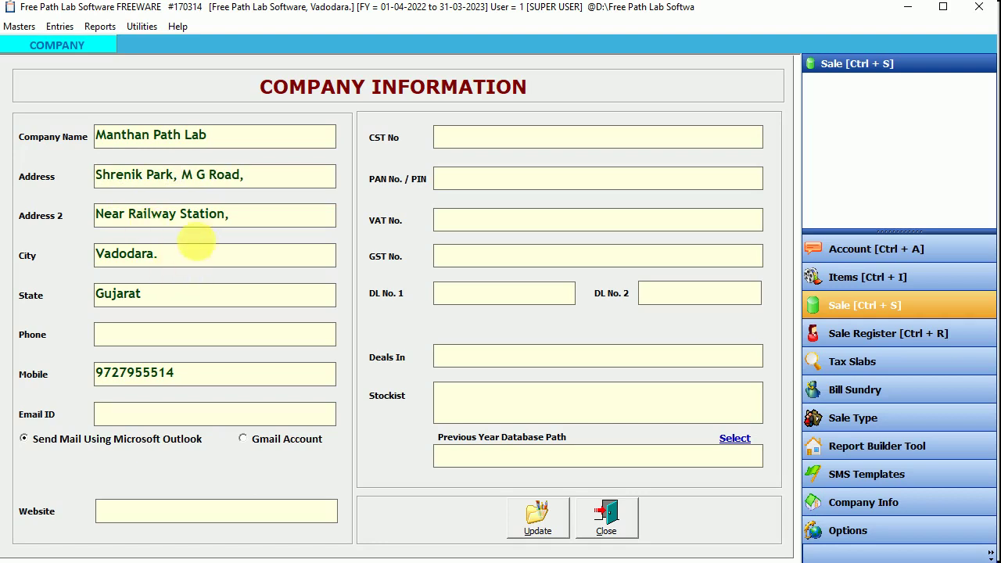
pyautogui.click(247, 219)
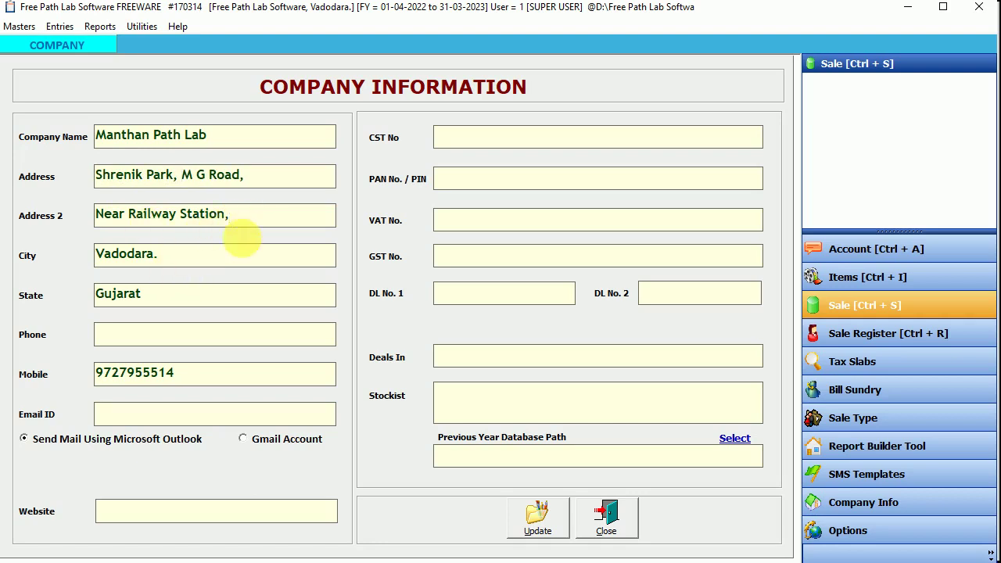
pyautogui.click(179, 258)
pyautogui.click(163, 293)
pyautogui.moveTo(186, 372); pyautogui.dragTo(4, 360)
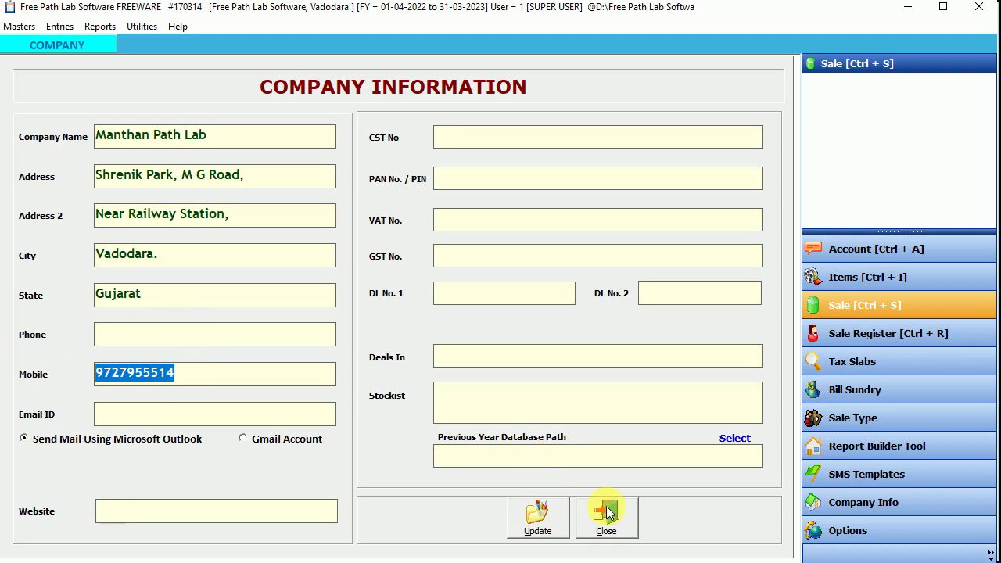
pyautogui.click(538, 522)
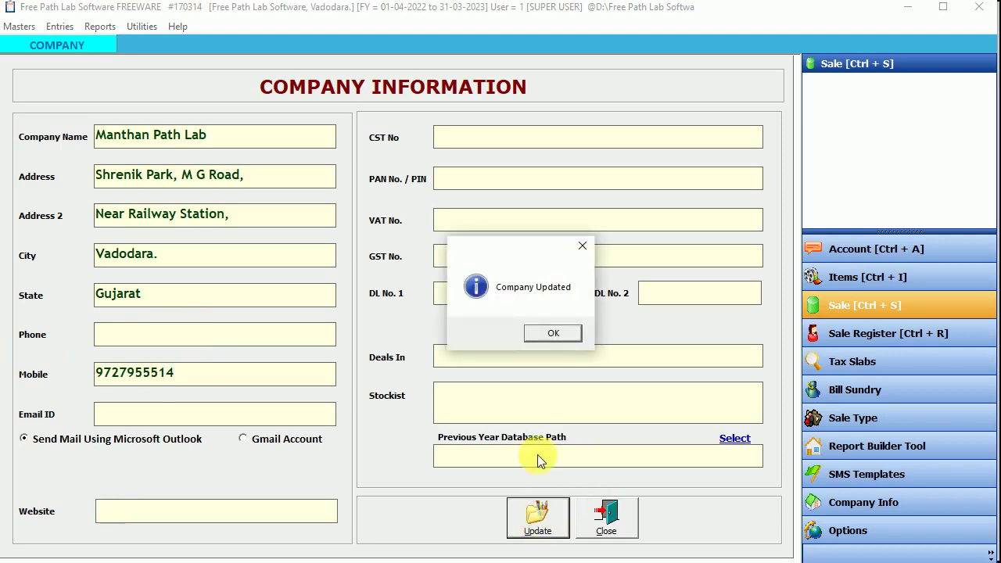
pyautogui.click(535, 333)
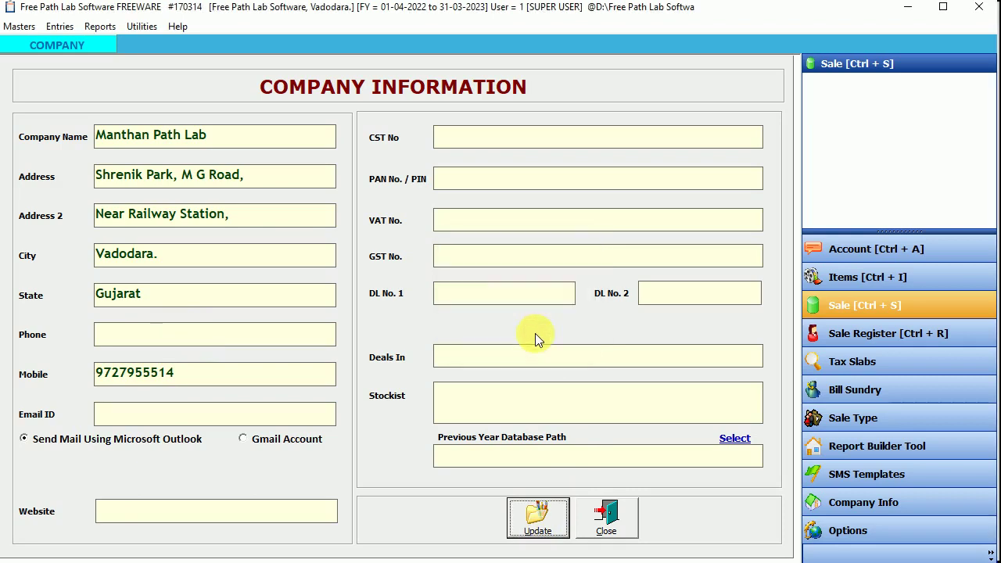
# Step: Close the company via Masters > Close Company, dismissing the invalid path warning
pyautogui.click(608, 518)
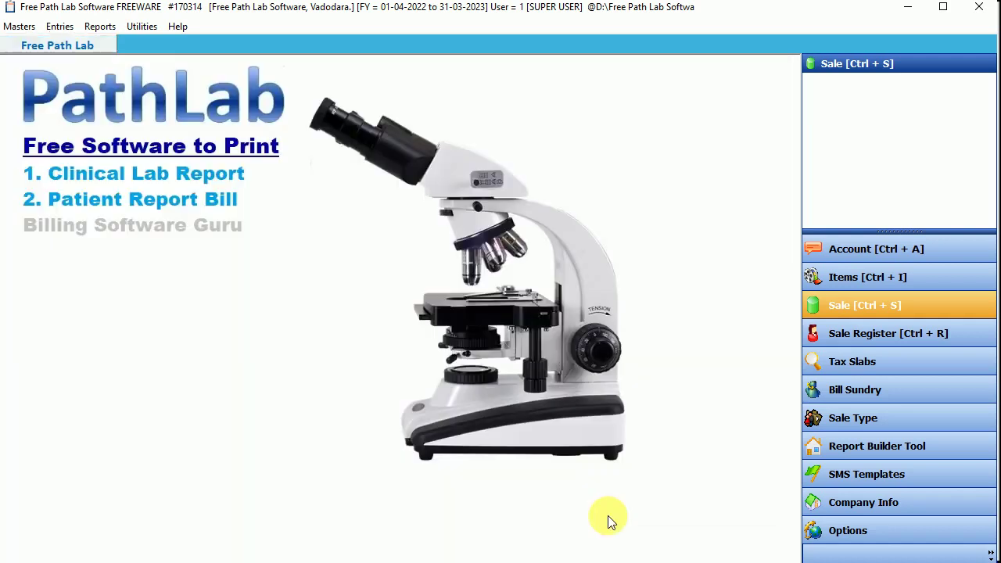
pyautogui.click(24, 28)
pyautogui.click(91, 249)
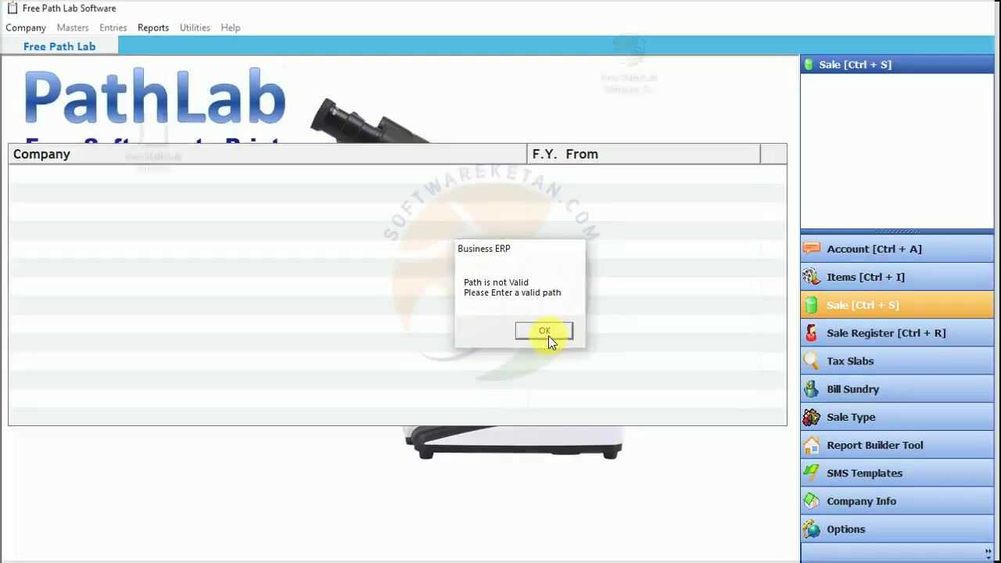
pyautogui.click(546, 333)
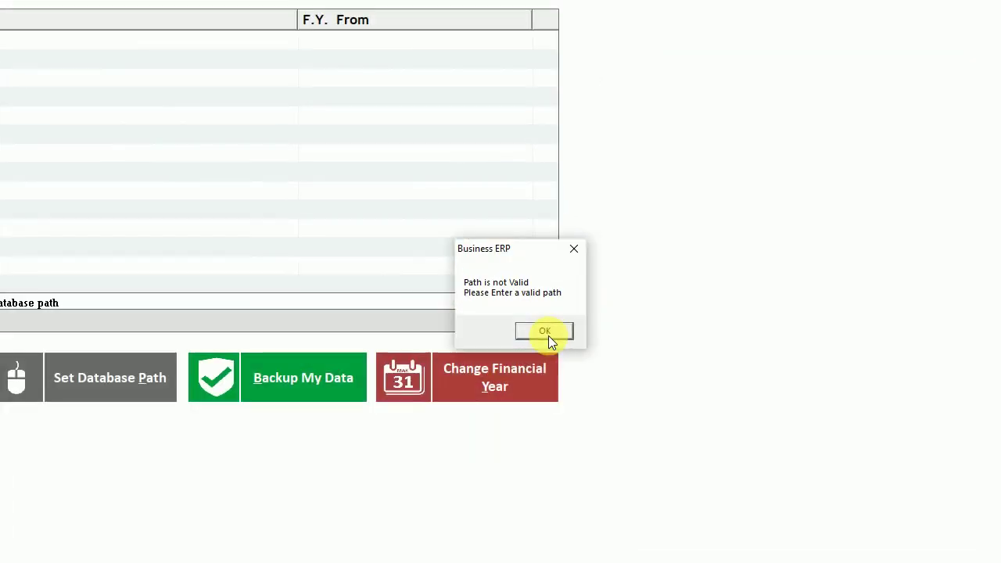
pyautogui.click(545, 331)
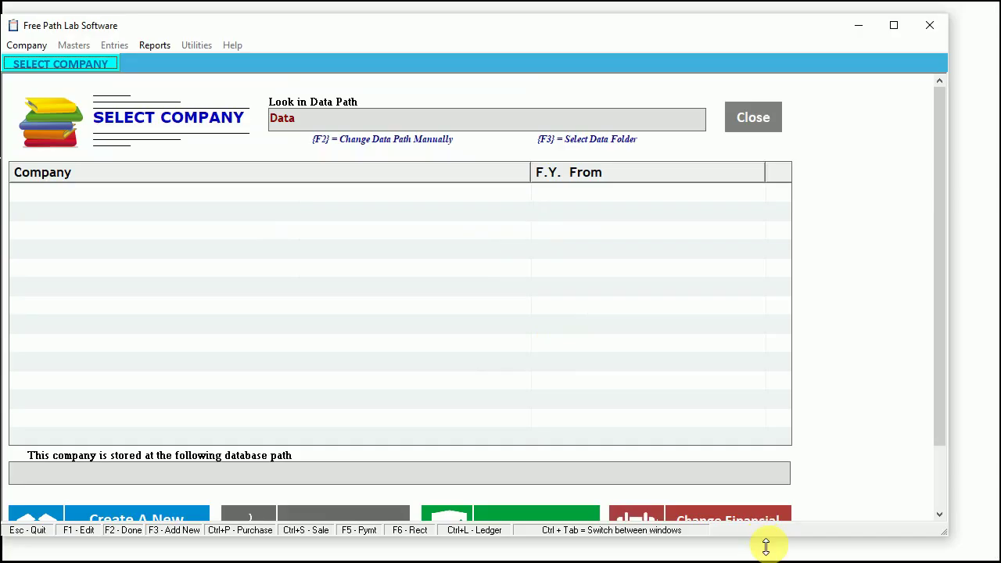
pyautogui.click(755, 121)
# Step: Relaunch Free Path Lab Software, open Manthan Path Lab and log in
pyautogui.click(155, 134)
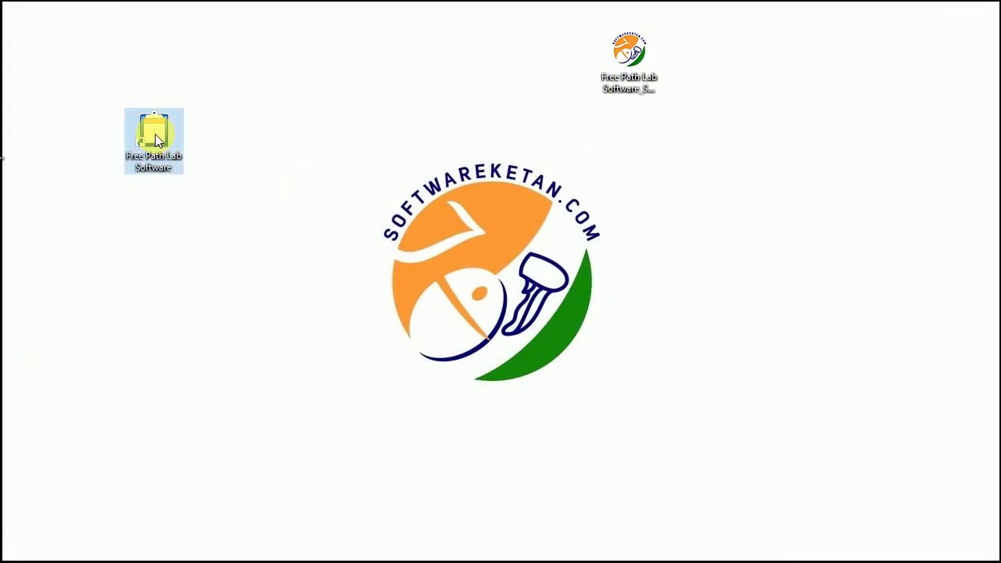
pyautogui.doubleClick(155, 134)
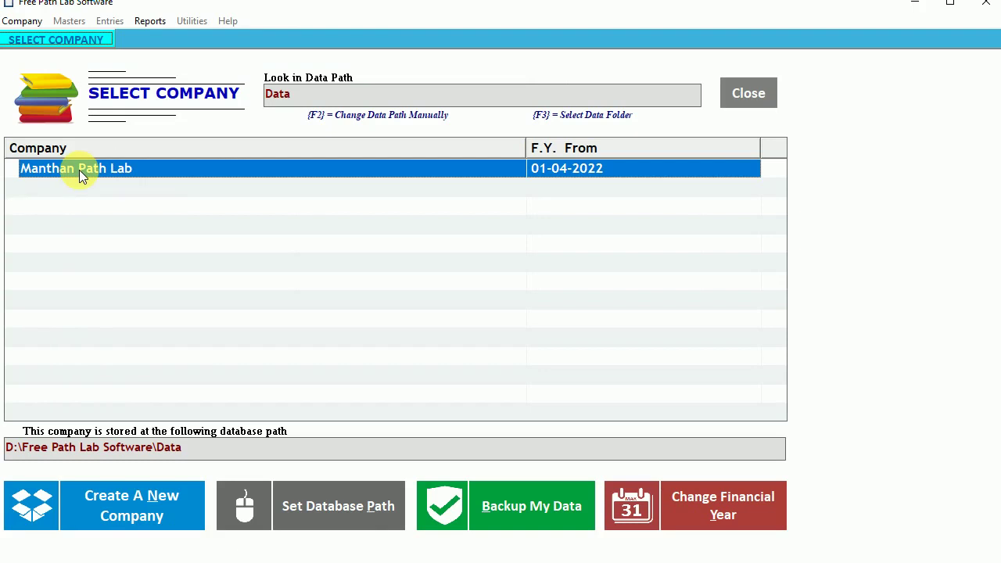
pyautogui.doubleClick(79, 170)
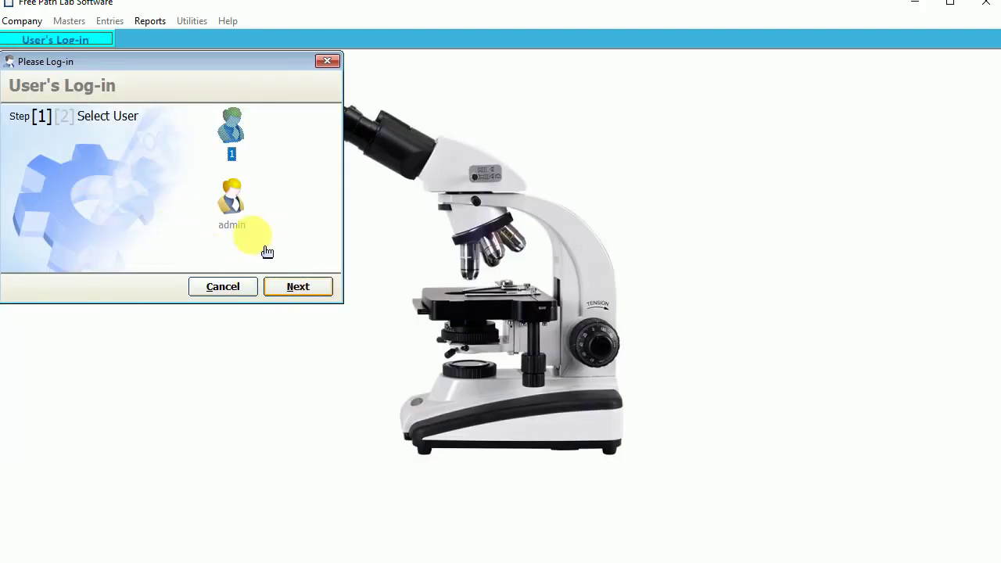
pyautogui.click(298, 288)
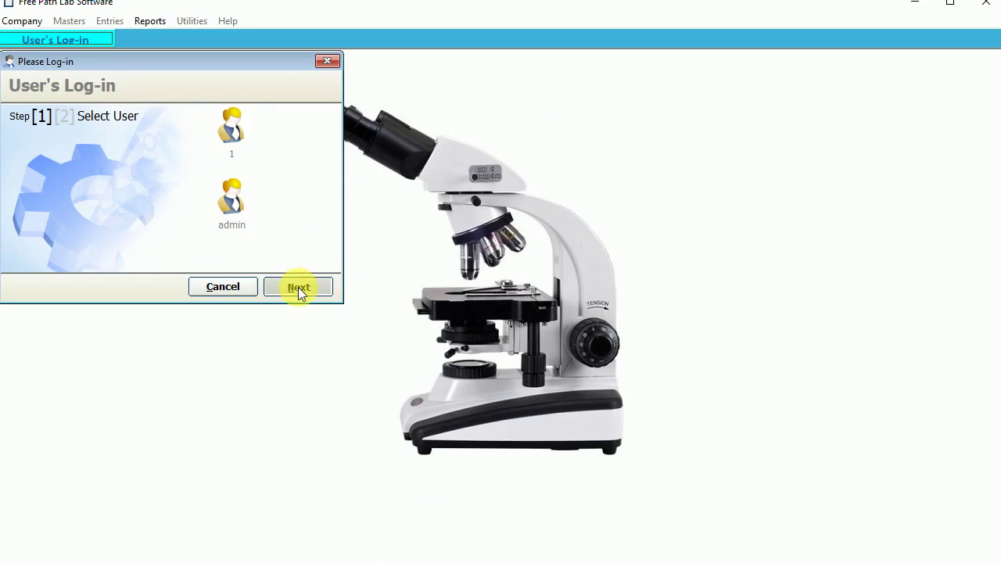
pyautogui.write('1')
pyautogui.press('Return')
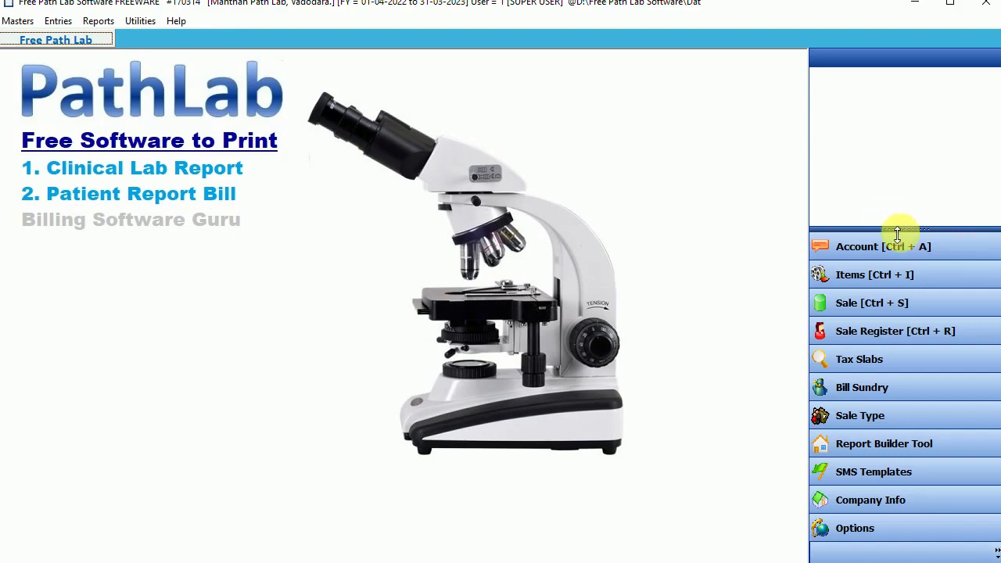
# Step: Open the patient's saved sale bill and preview it in Report 2 (Each Group Seperate Page) format
pyautogui.click(869, 310)
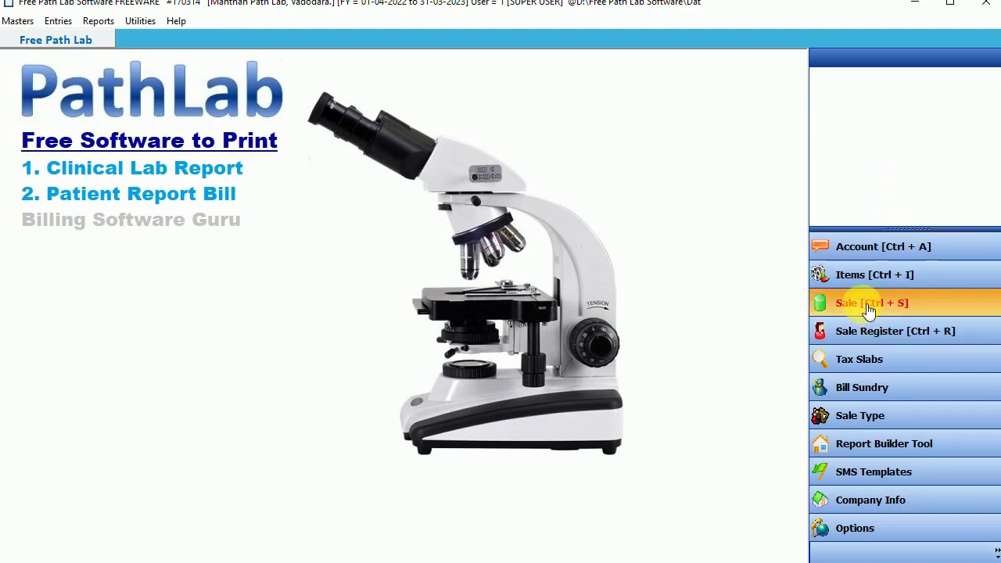
pyautogui.click(147, 159)
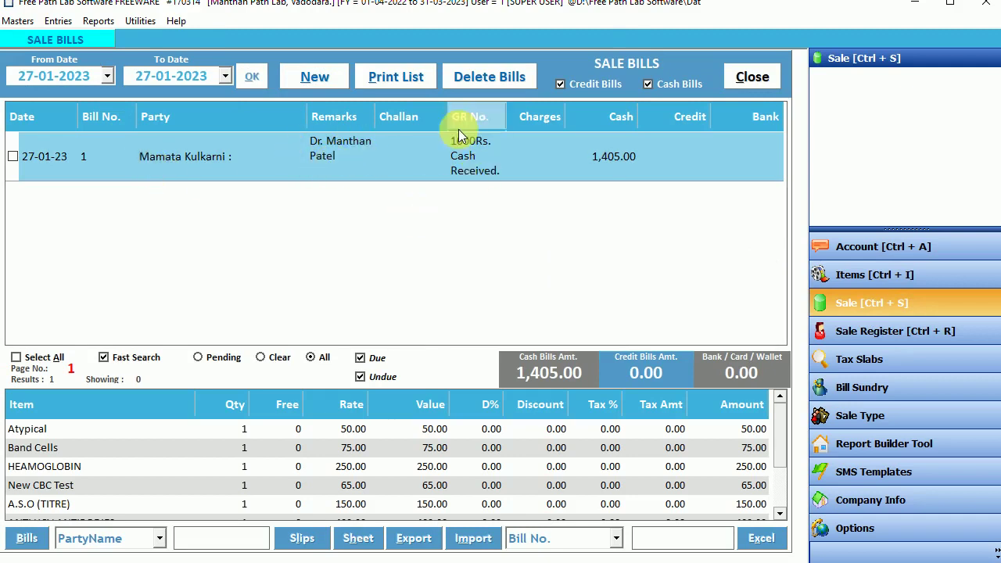
pyautogui.doubleClick(295, 147)
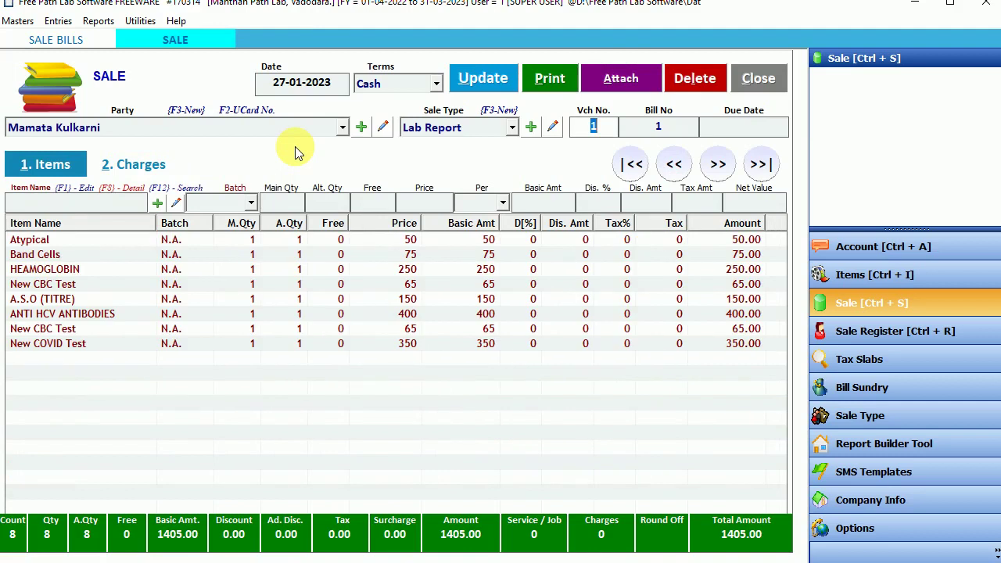
pyautogui.click(558, 76)
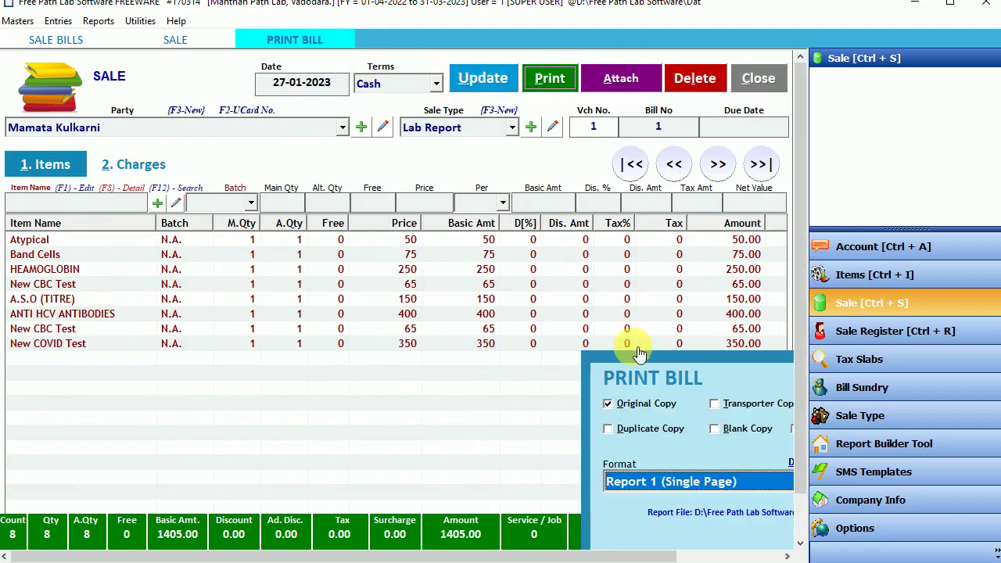
pyautogui.click(634, 345)
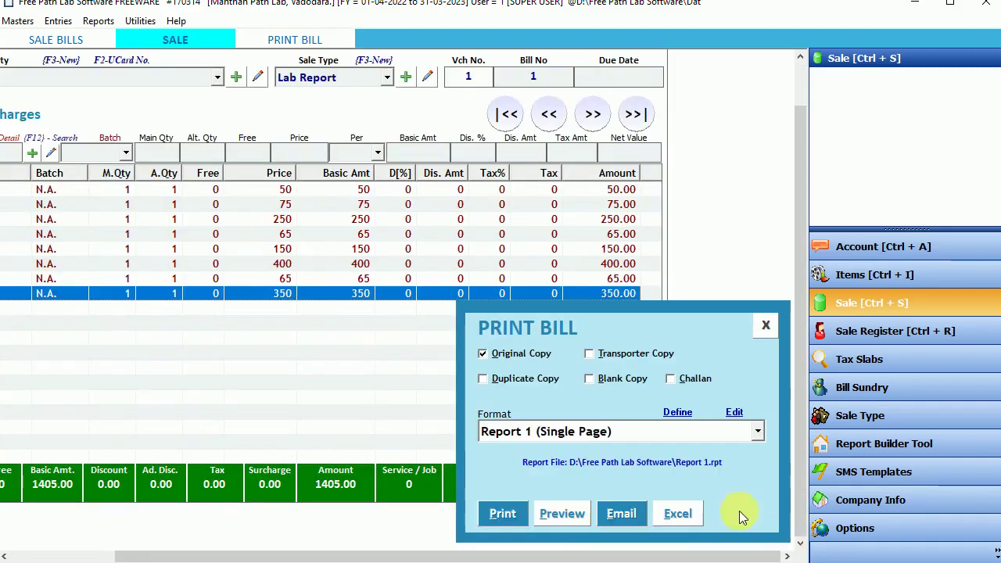
pyautogui.click(584, 433)
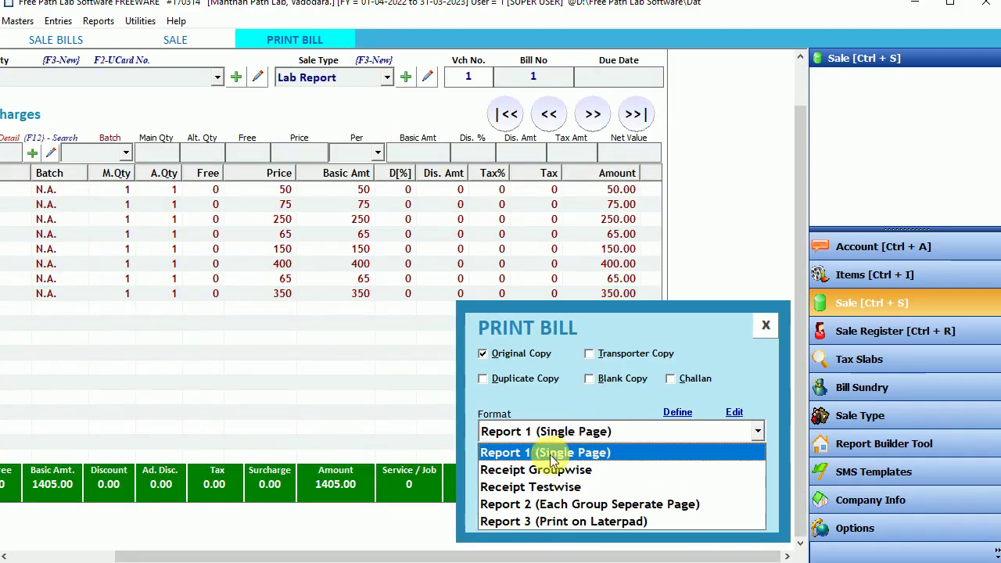
pyautogui.click(575, 504)
pyautogui.click(565, 516)
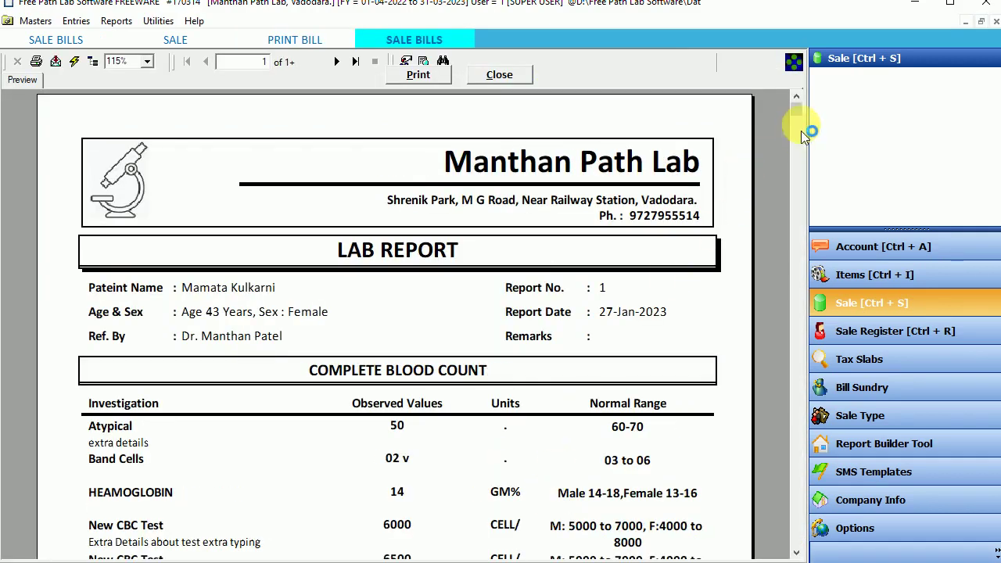
# Step: Check the Manthan Path Lab header and address, then the COVID result on page 2
pyautogui.click(543, 166)
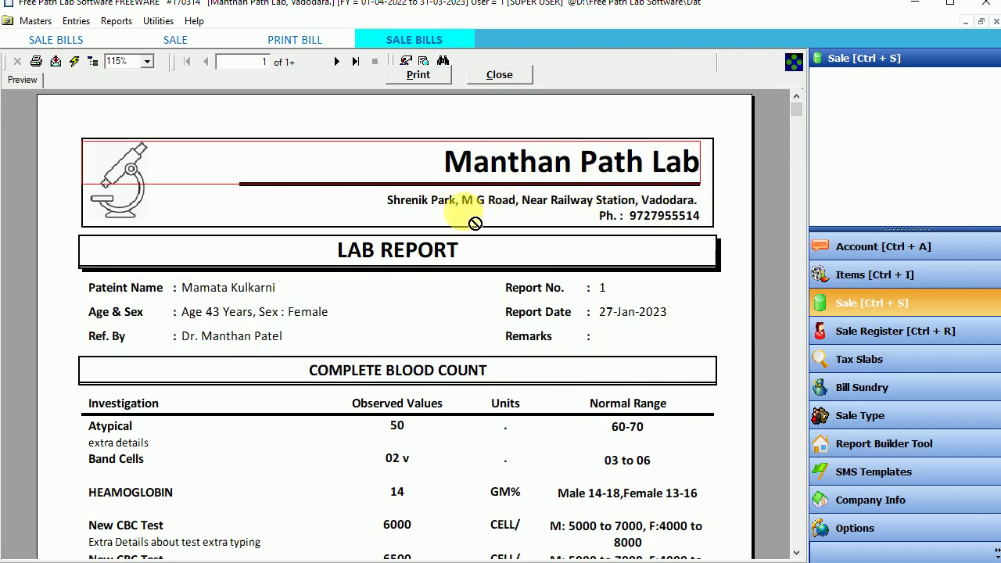
pyautogui.click(451, 206)
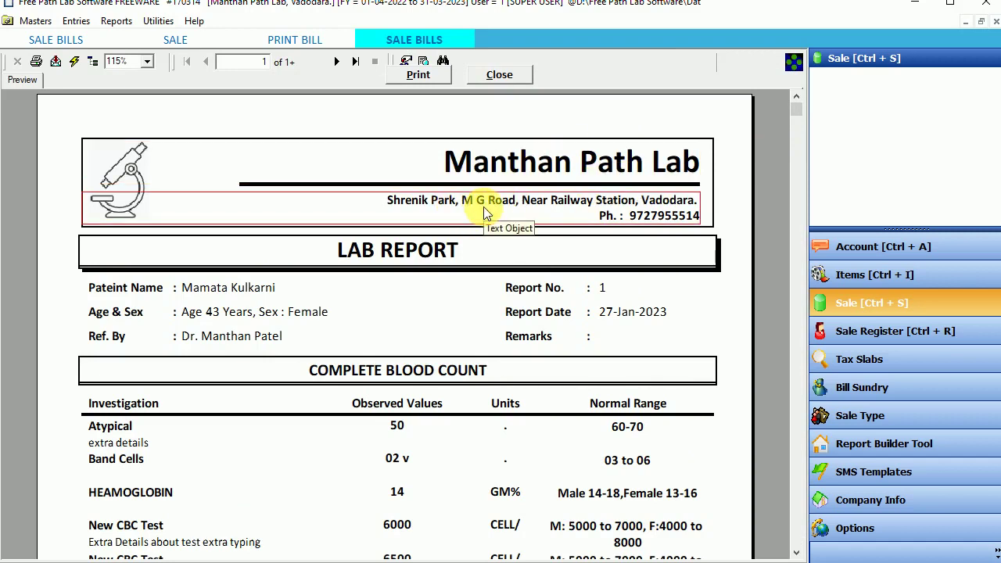
pyautogui.moveTo(797, 109); pyautogui.dragTo(853, 114)
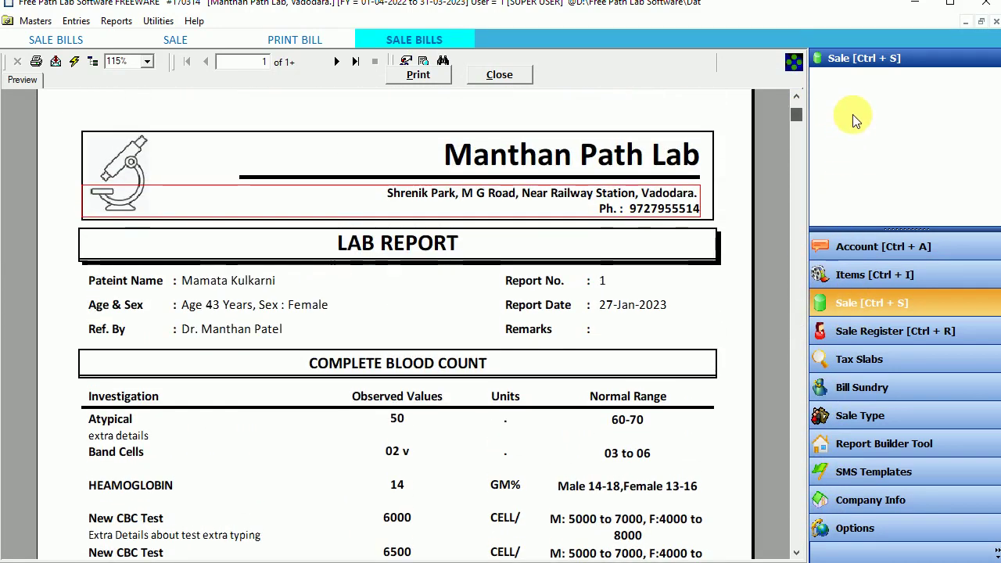
pyautogui.click(335, 64)
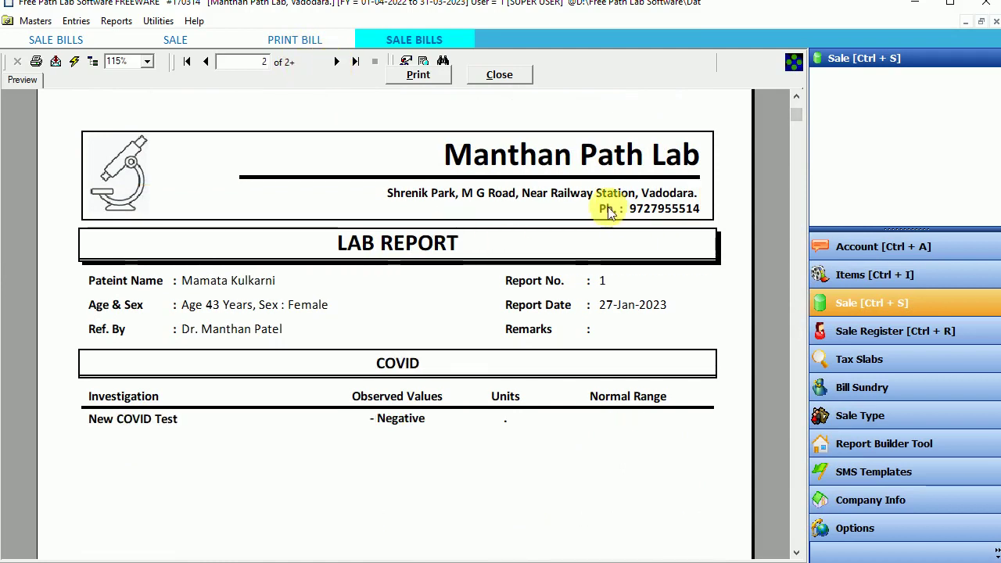
pyautogui.click(393, 420)
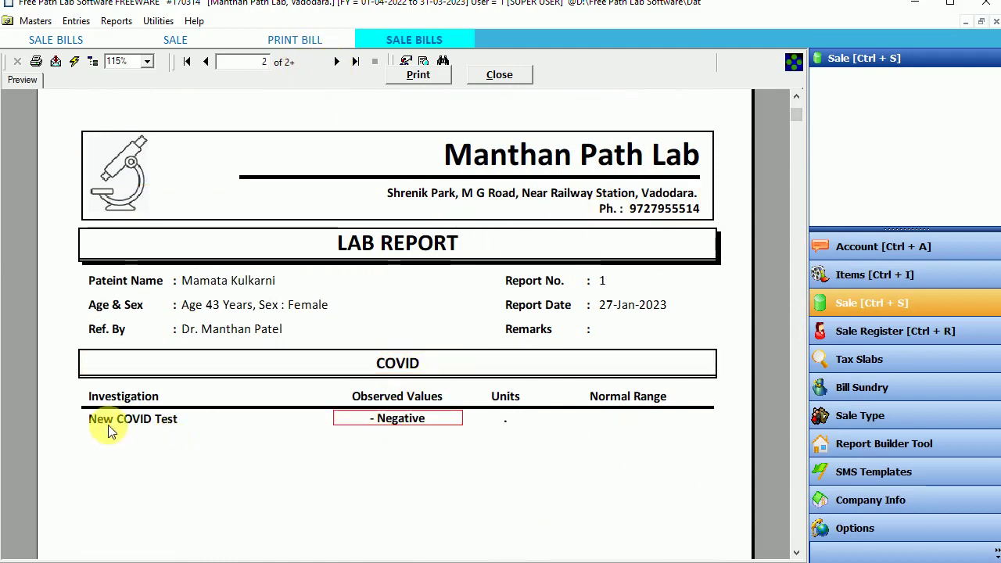
pyautogui.moveTo(793, 118); pyautogui.dragTo(791, 93)
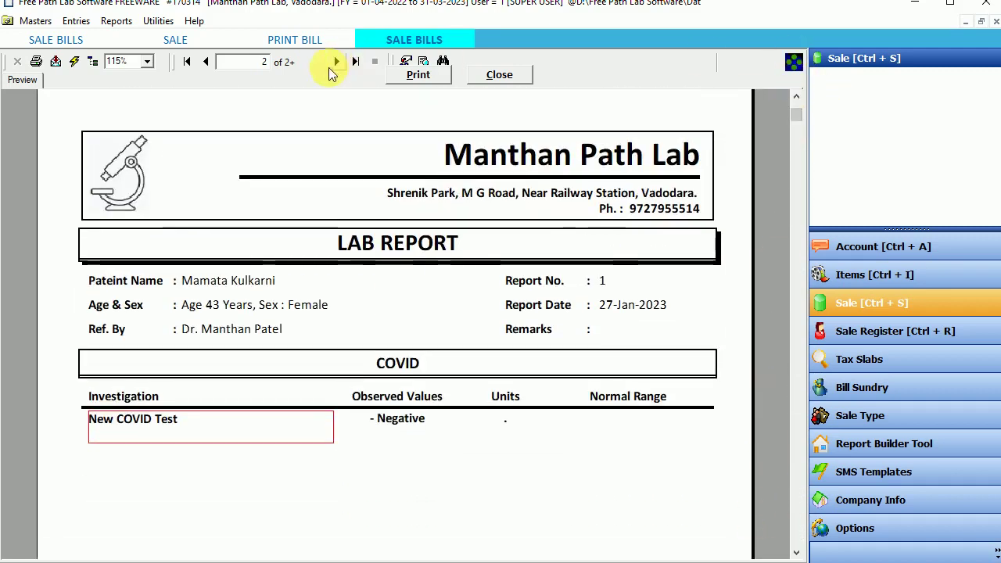
# Step: Advance to page 3 of 3 and bring up the Print dialog
pyautogui.click(332, 65)
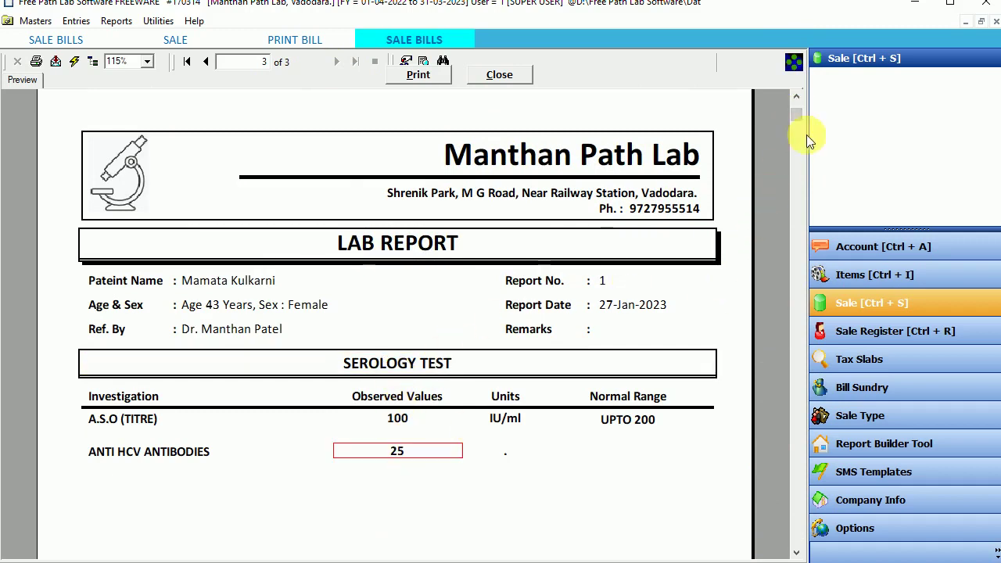
pyautogui.moveTo(802, 115)
pyautogui.mouseDown()
pyautogui.moveTo(798, 553)
pyautogui.moveTo(794, 101)
pyautogui.mouseUp()
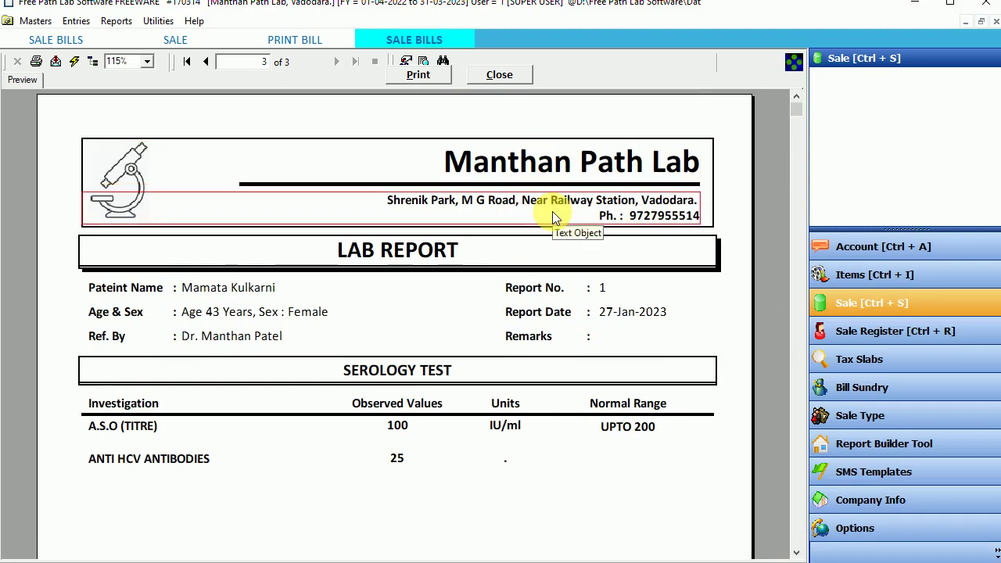
pyautogui.click(500, 73)
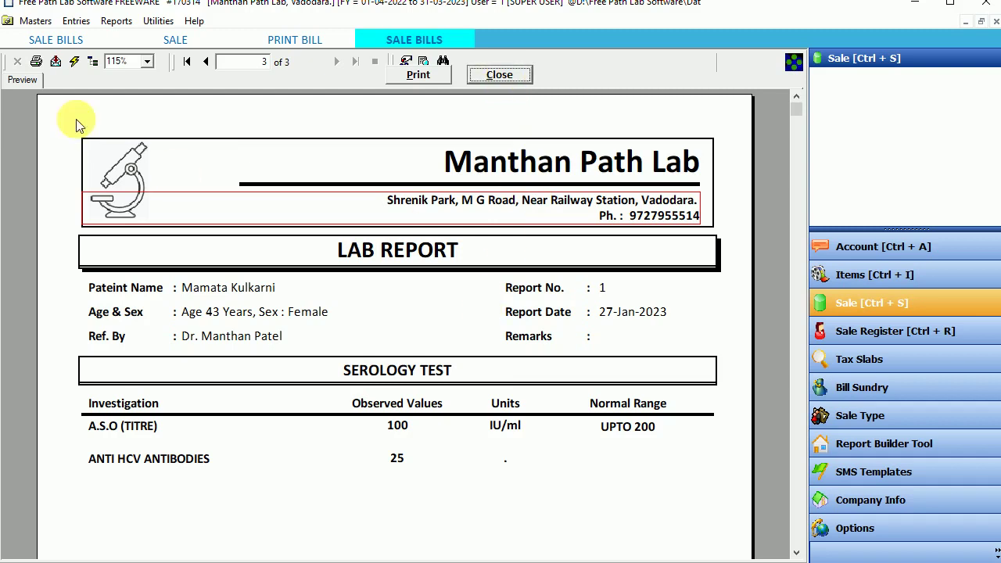
pyautogui.click(36, 62)
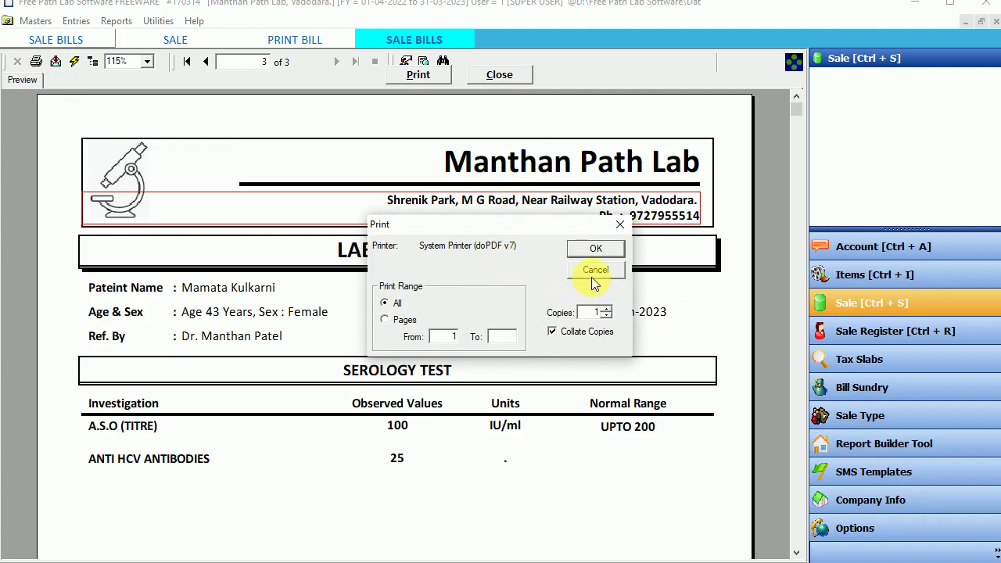
# Step: Check the installed printers under Windows Printers & scanners, then cancel the Print dialog
pyautogui.click(593, 283)
pyautogui.press('super')
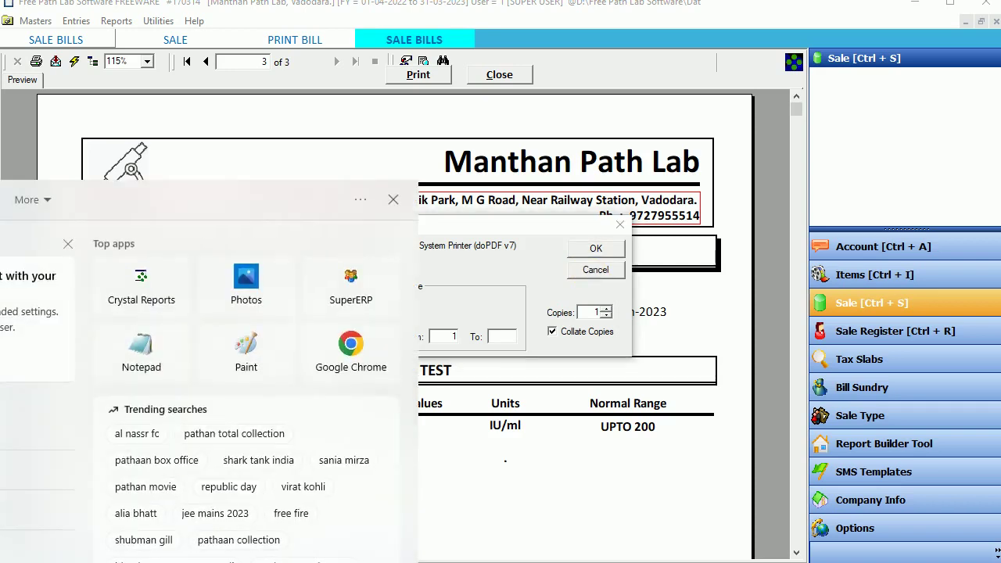
pyautogui.write('printer')
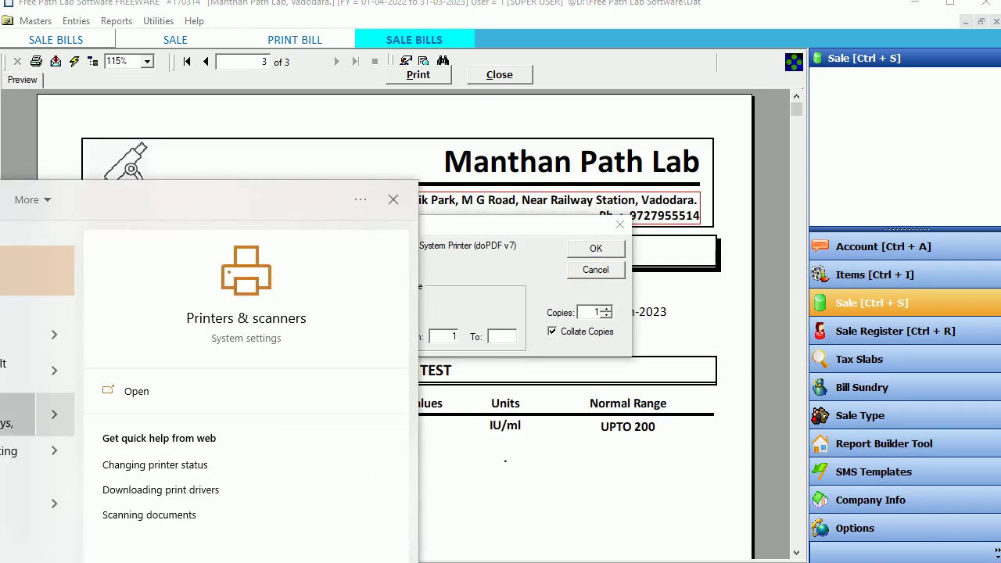
pyautogui.press('Escape')
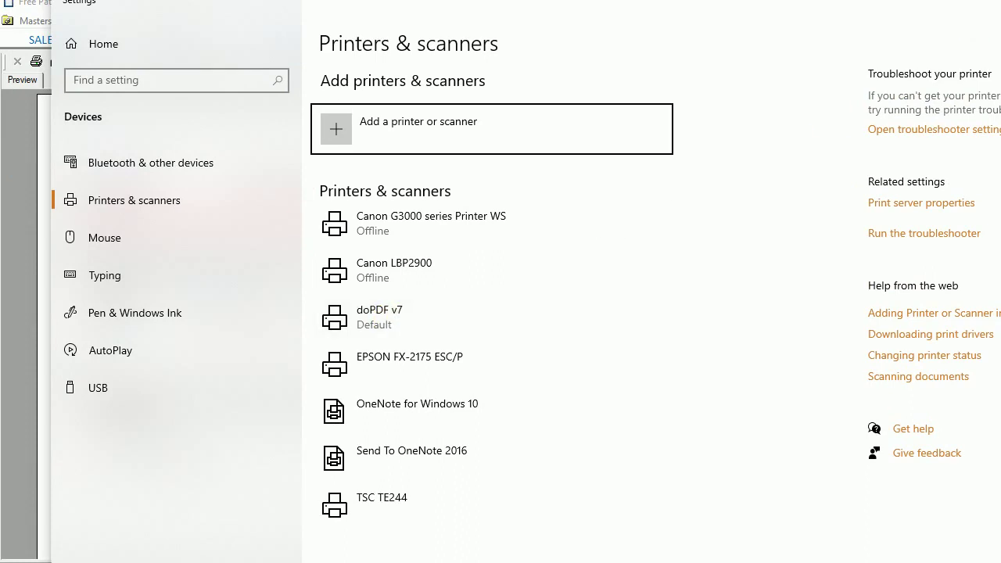
pyautogui.hotkey('alt', 'F4')
pyautogui.click(592, 269)
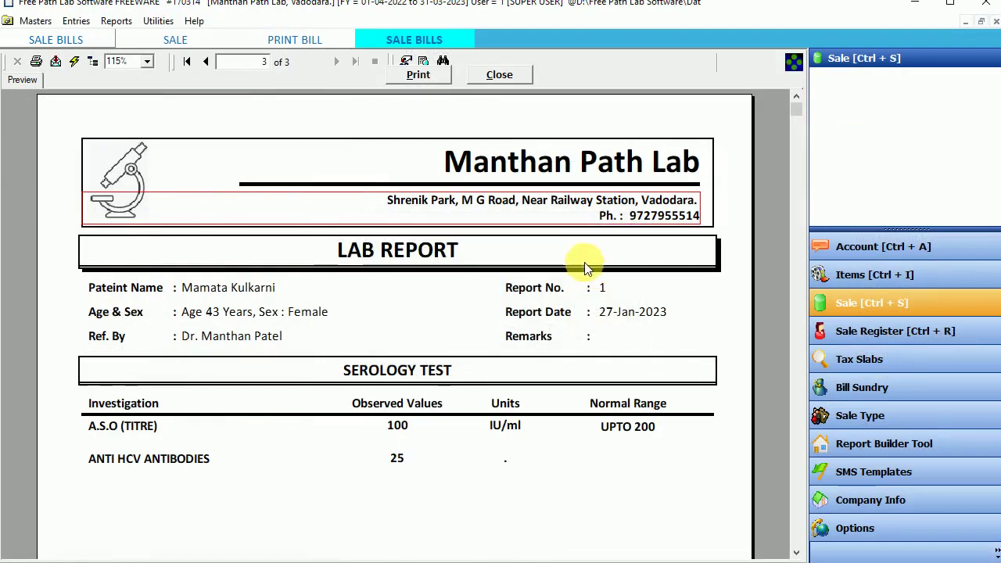
# Step: Preview the lab report in Report 3 (Print on Laterpad) format, page through it, and close it
pyautogui.click(498, 78)
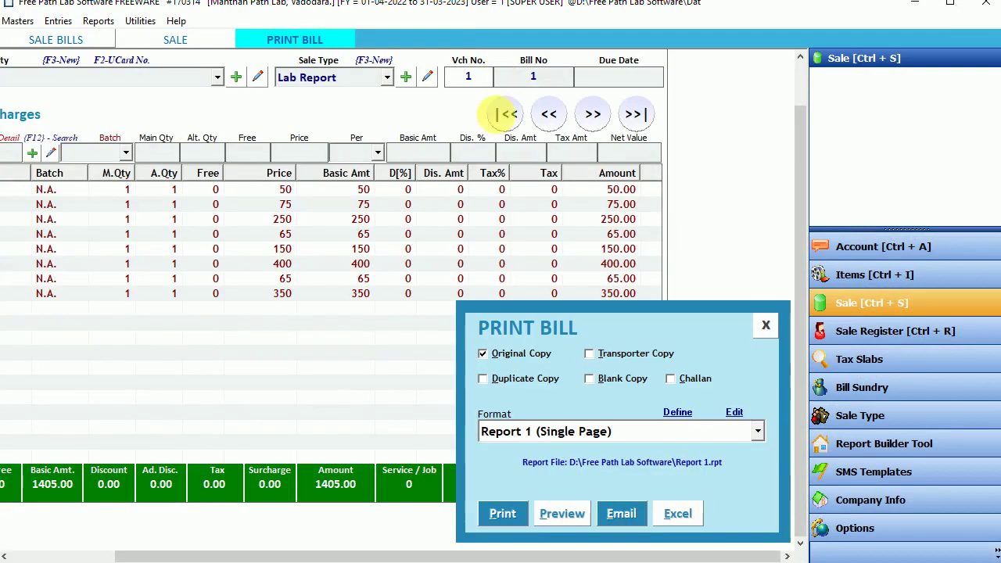
pyautogui.click(529, 436)
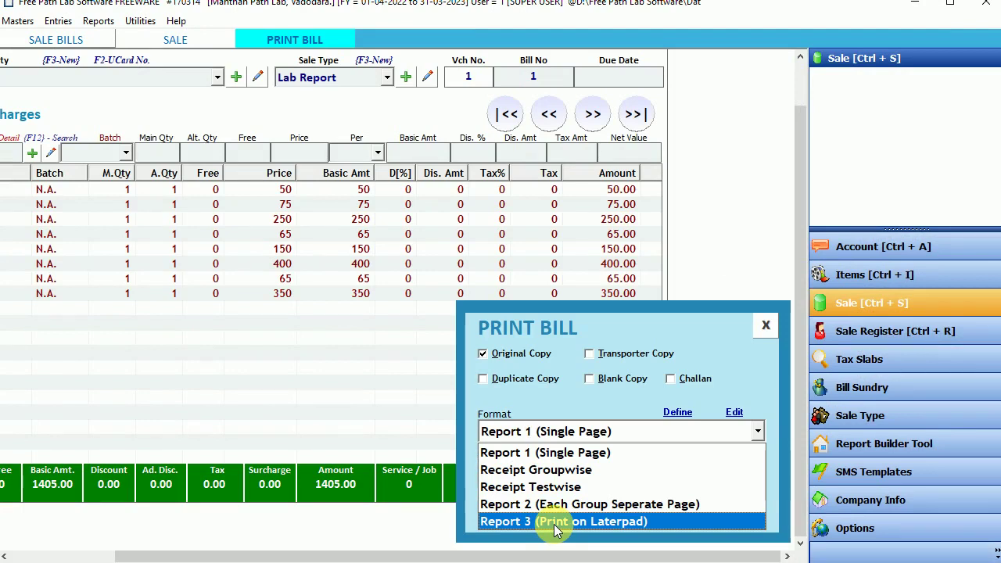
pyautogui.click(554, 522)
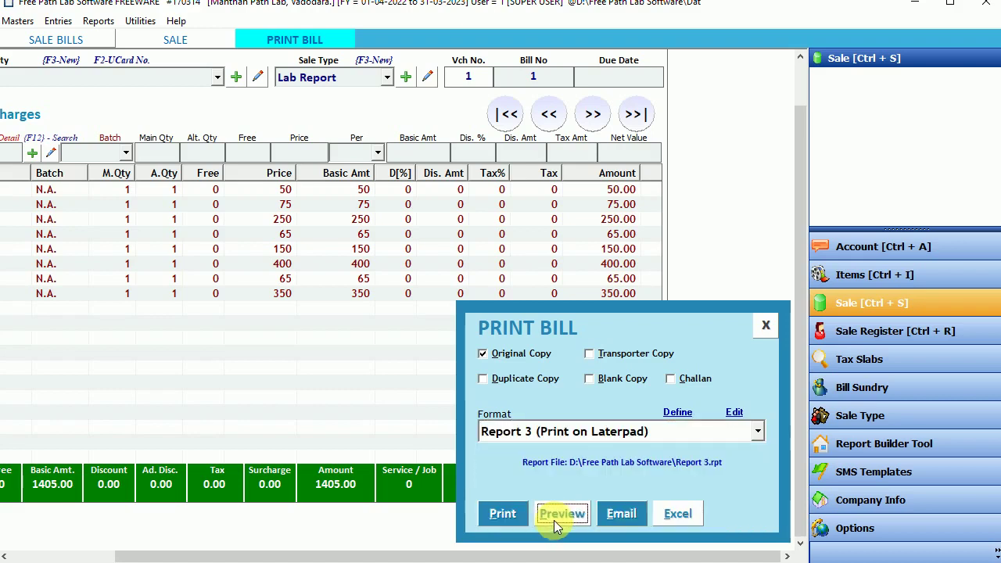
pyautogui.click(553, 520)
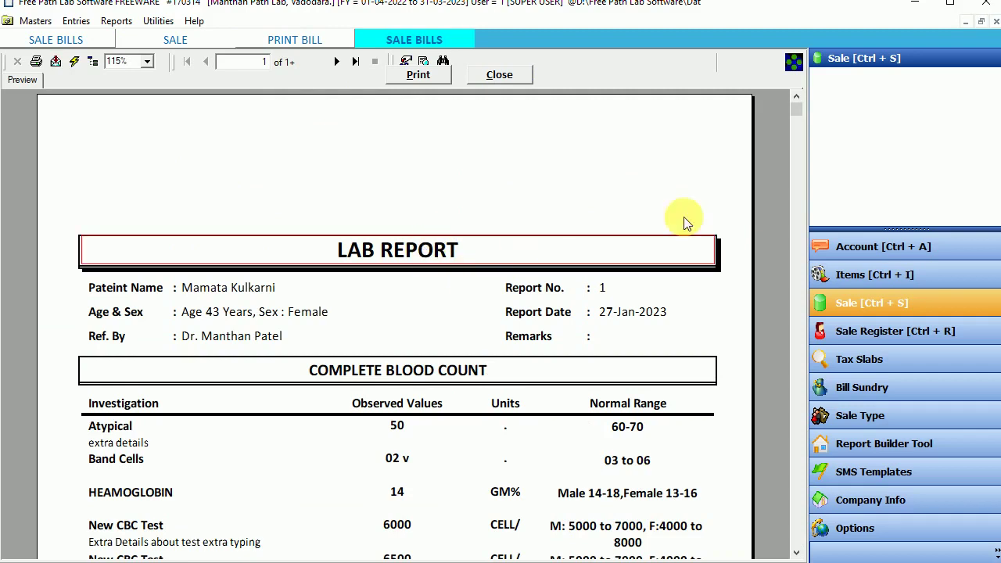
pyautogui.moveTo(797, 106); pyautogui.dragTo(800, 172)
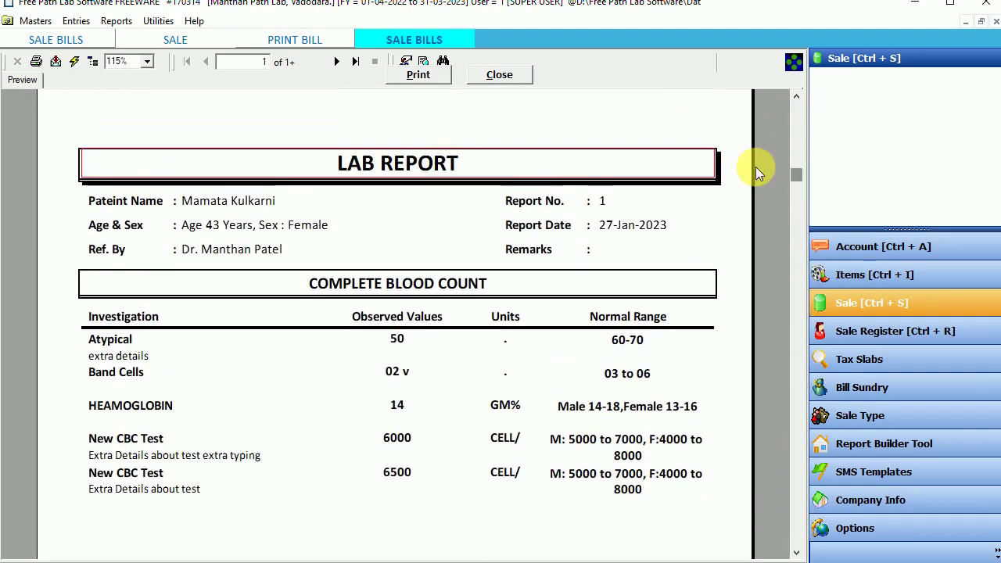
pyautogui.click(338, 62)
pyautogui.click(338, 61)
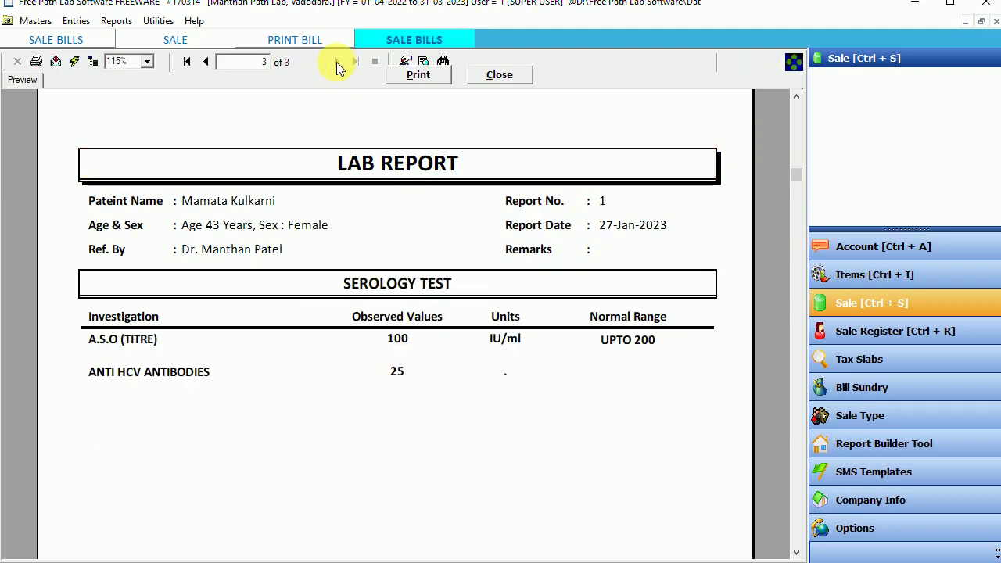
pyautogui.click(206, 62)
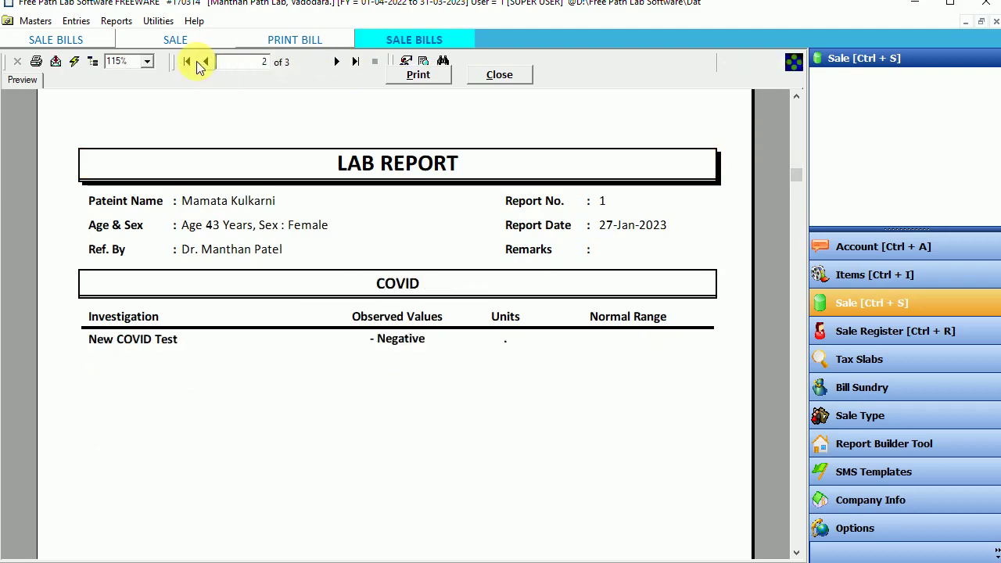
pyautogui.click(206, 61)
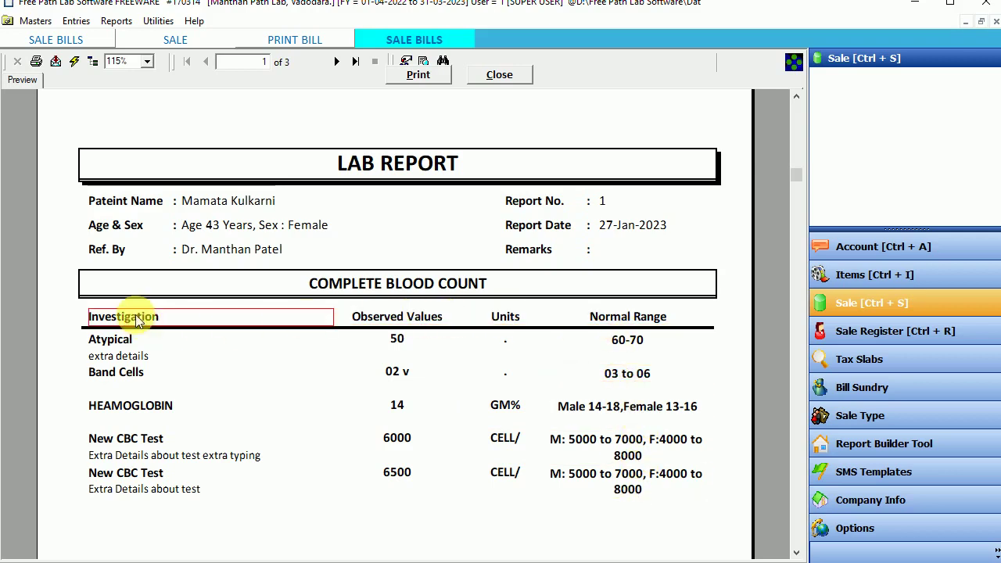
pyautogui.click(500, 74)
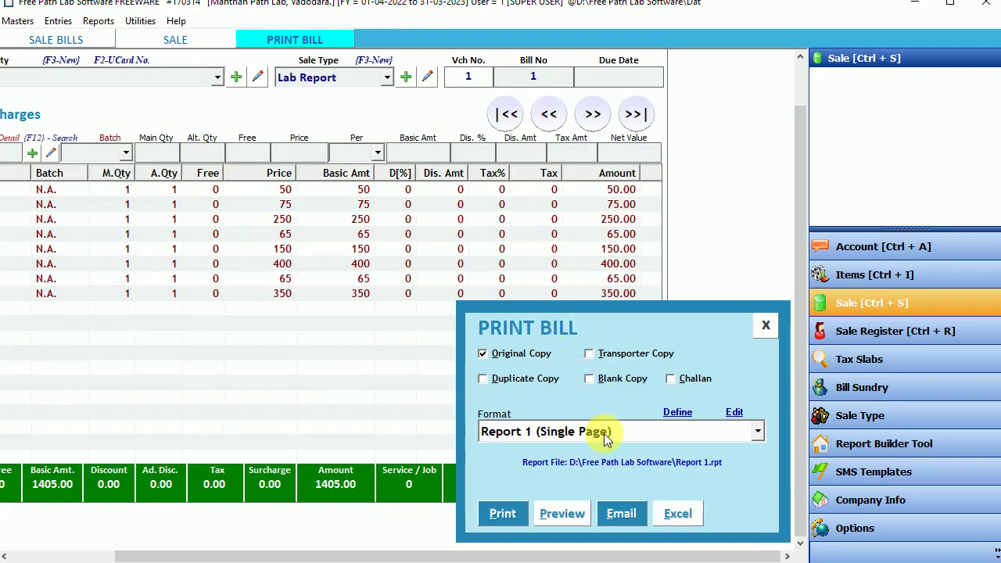
# Step: Preview the Receipt Groupwise receipt, check its 1405.00 total, and close it
pyautogui.click(606, 437)
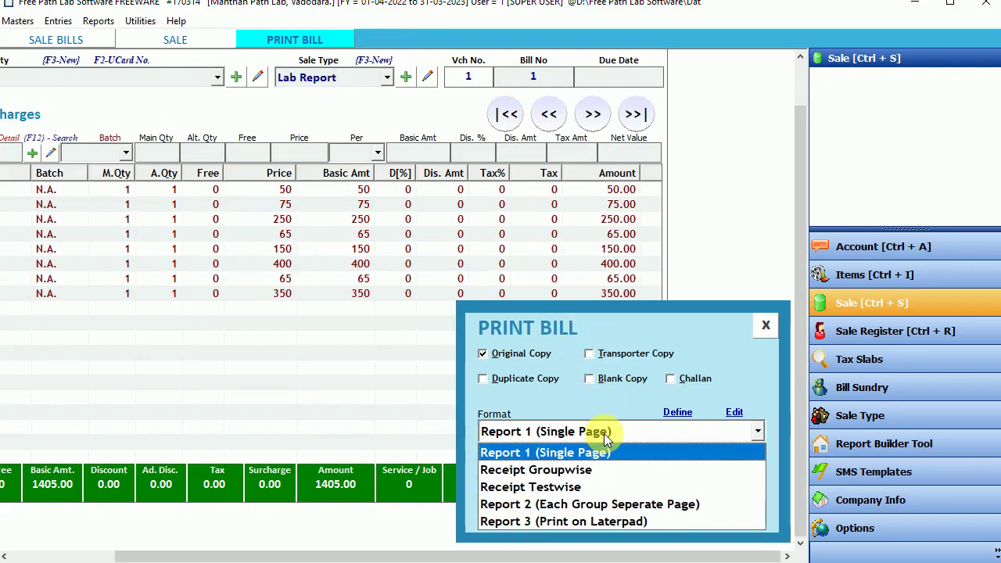
pyautogui.click(550, 472)
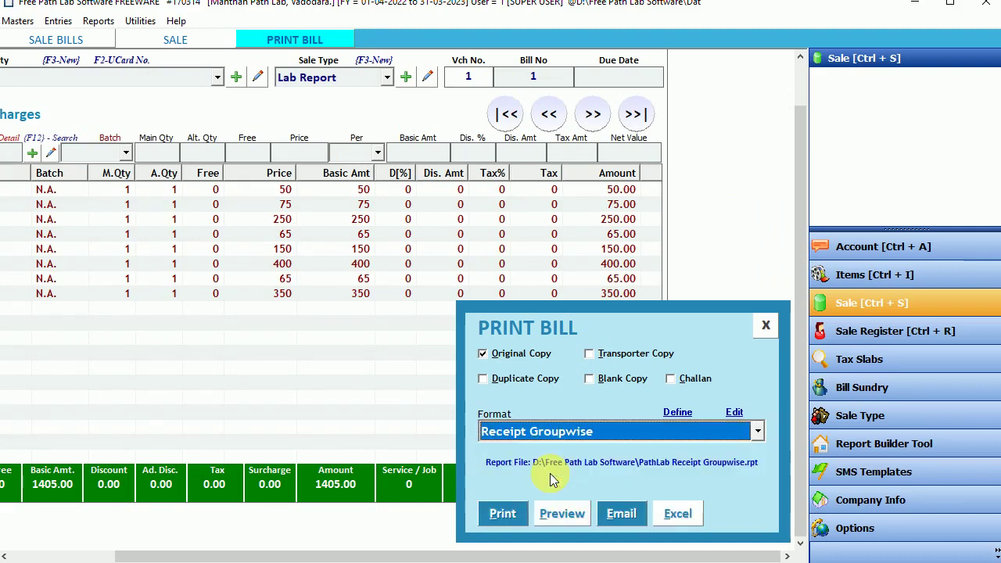
pyautogui.click(553, 512)
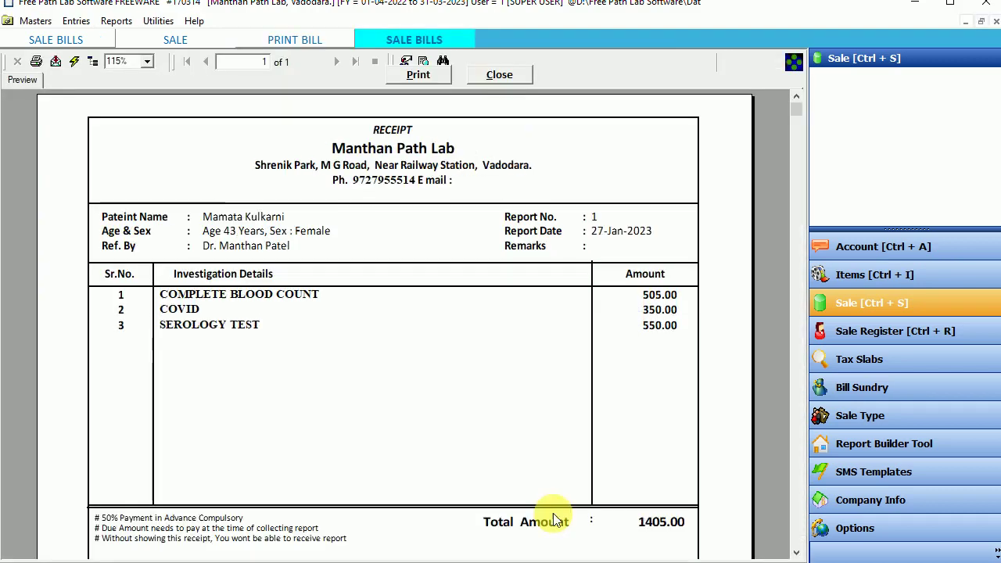
pyautogui.moveTo(797, 107); pyautogui.dragTo(797, 127)
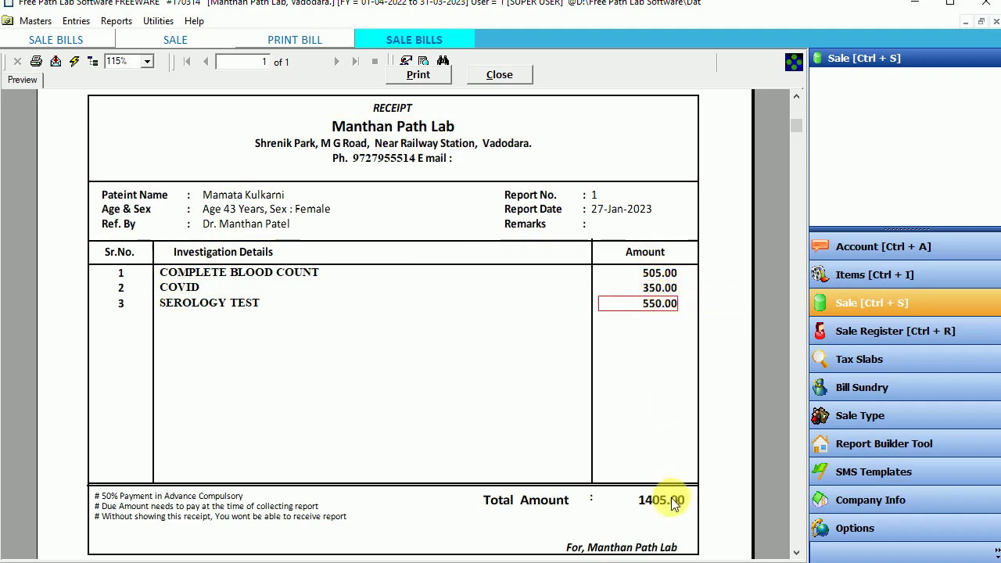
pyautogui.click(495, 75)
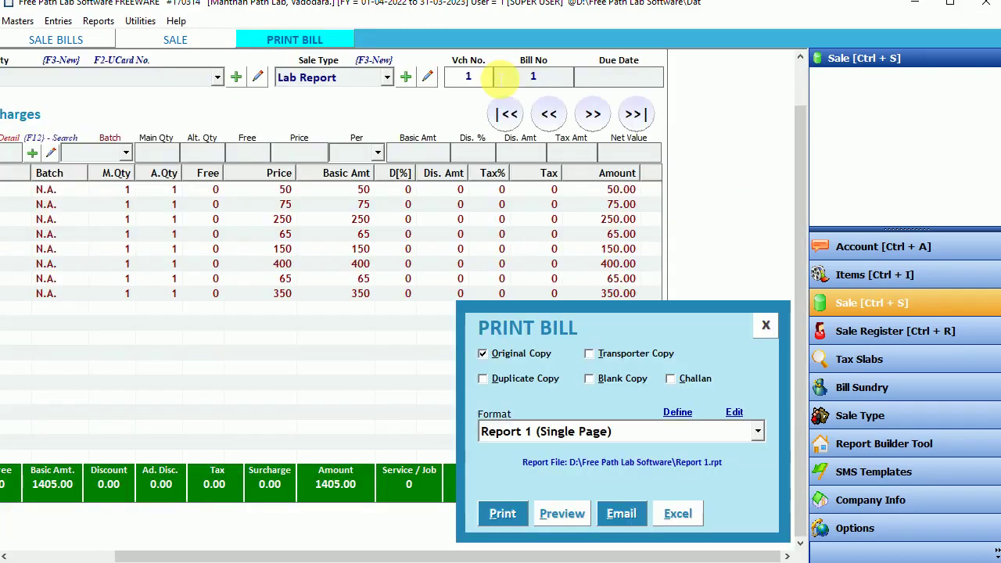
# Step: Preview the bill in Receipt Testwise format
pyautogui.click(540, 432)
pyautogui.click(552, 484)
pyautogui.click(559, 516)
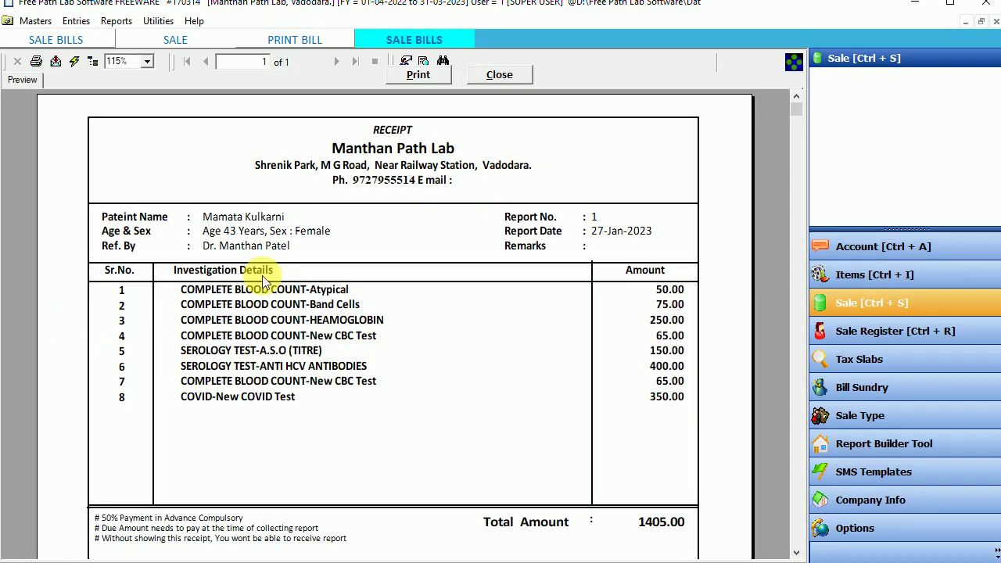
# Step: Review the receipt's test lines, Band Cells 75.00 and the 1405.00 total, then close it
pyautogui.click(226, 289)
pyautogui.click(286, 306)
pyautogui.click(322, 321)
pyautogui.click(301, 336)
pyautogui.click(288, 352)
pyautogui.click(262, 397)
pyautogui.click(666, 397)
pyautogui.click(670, 305)
pyautogui.click(672, 524)
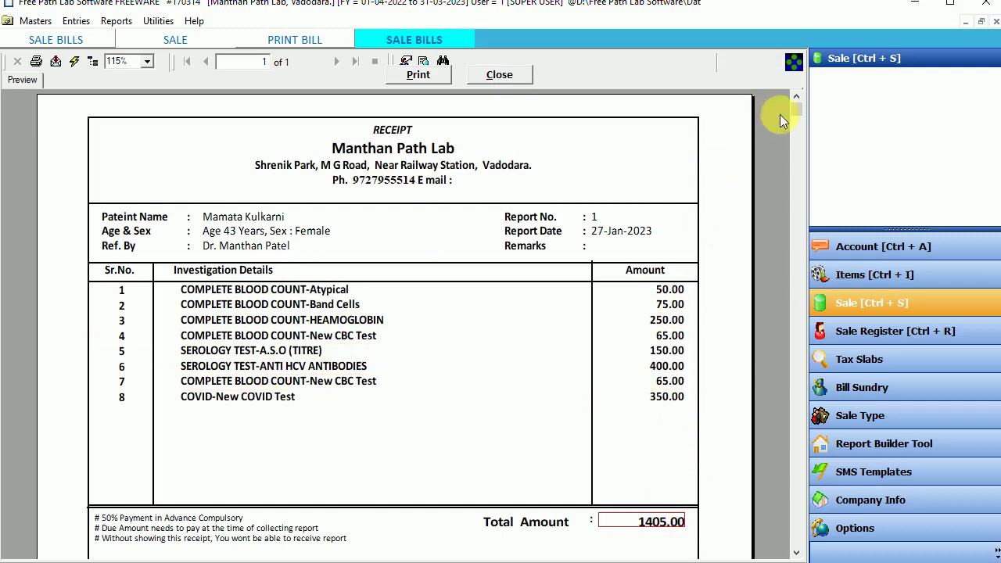
pyautogui.moveTo(796, 111)
pyautogui.mouseDown()
pyautogui.moveTo(776, 387)
pyautogui.moveTo(786, 95)
pyautogui.mouseUp()
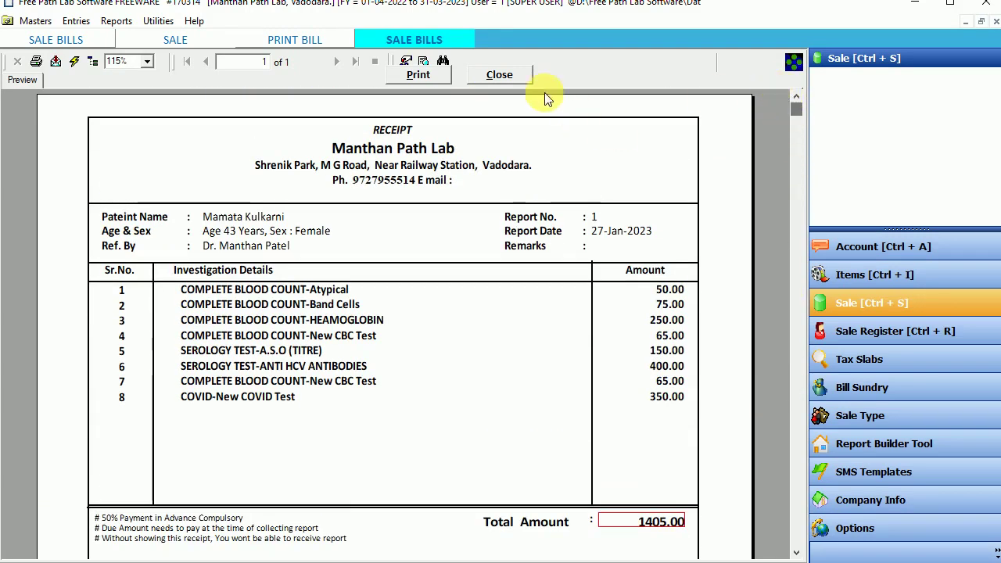
pyautogui.click(500, 75)
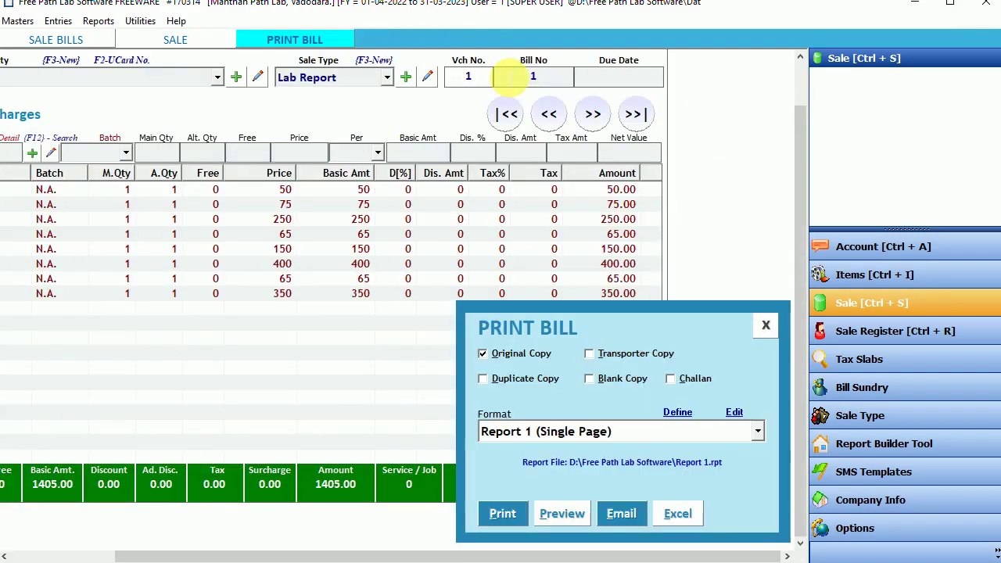
# Step: Close the print options and discard the open bill, confirming the entry cancellation
pyautogui.click(766, 325)
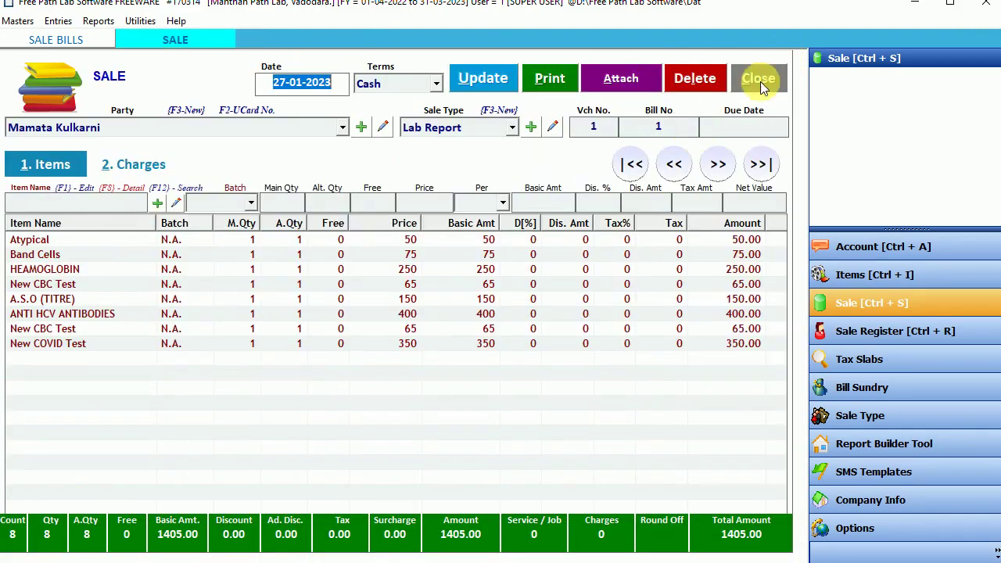
pyautogui.click(760, 81)
pyautogui.click(510, 334)
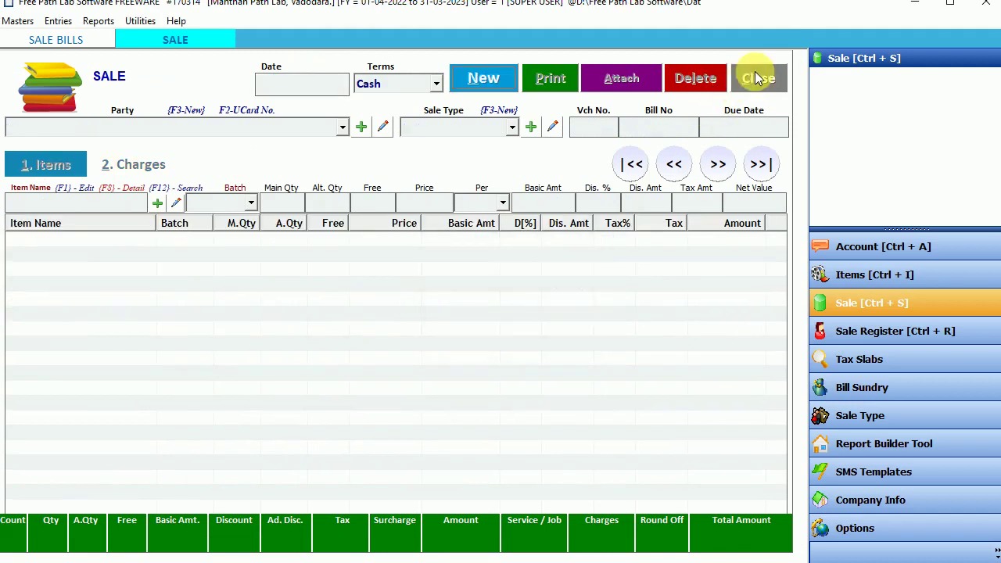
# Step: Start a new sale bill for the second patient with bill number 02
pyautogui.click(756, 78)
pyautogui.click(312, 77)
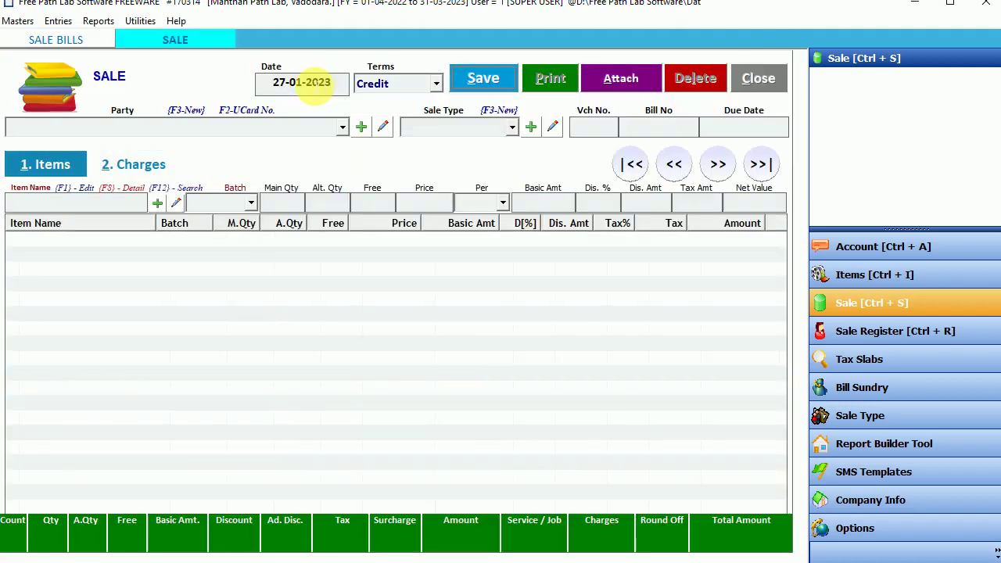
pyautogui.press('Return')
pyautogui.press('Return')
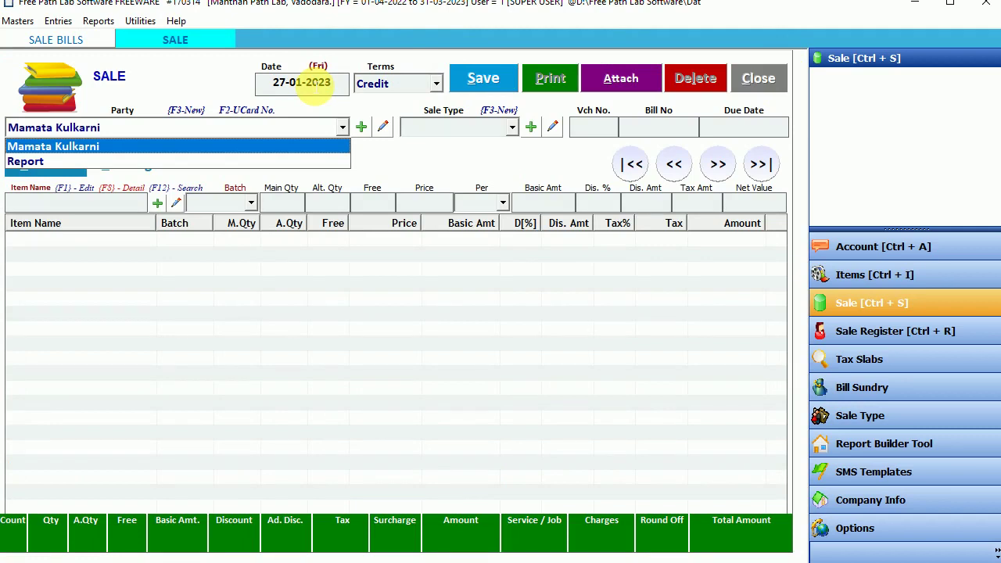
pyautogui.press('Return')
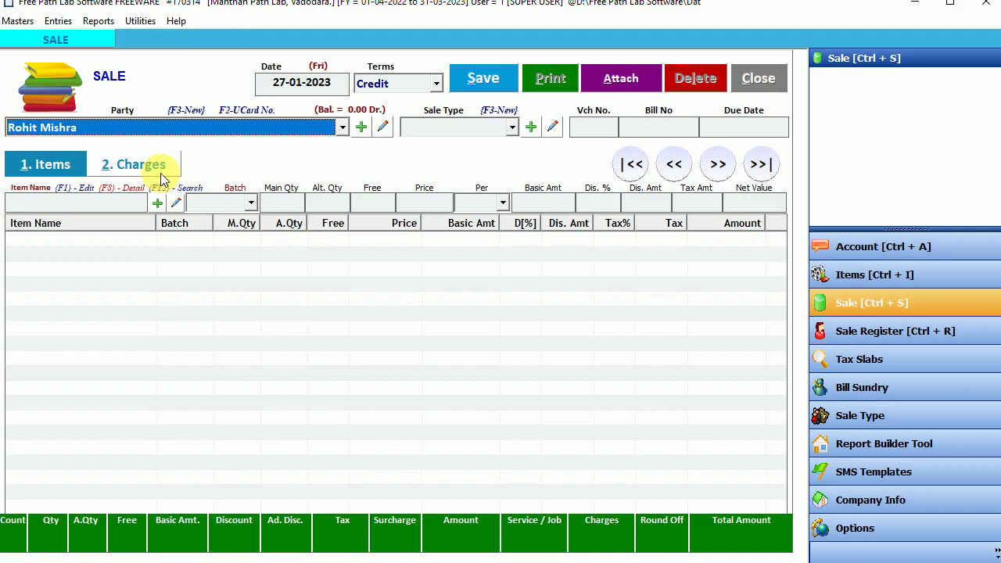
pyautogui.press('Return')
pyautogui.press('Return')
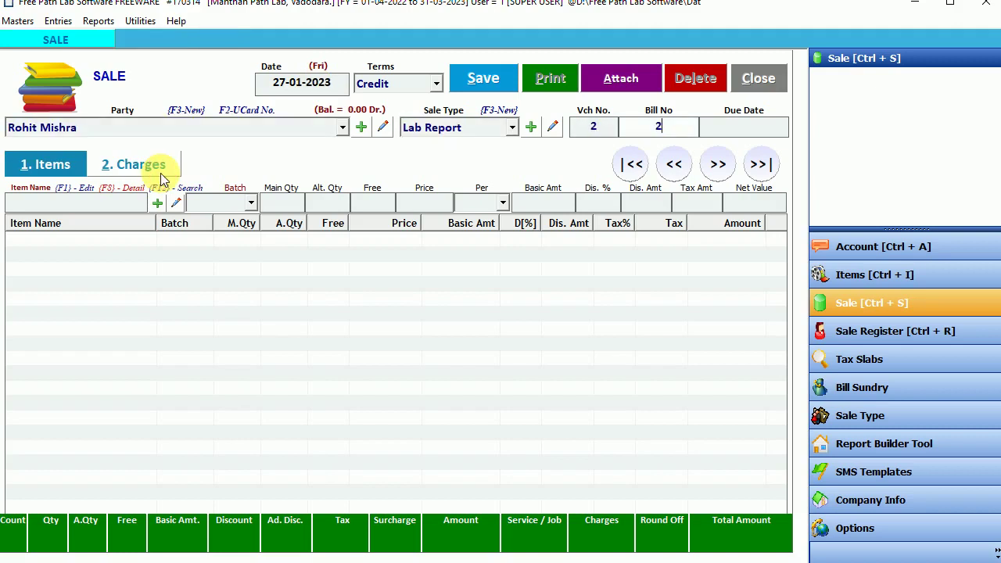
pyautogui.write('02')
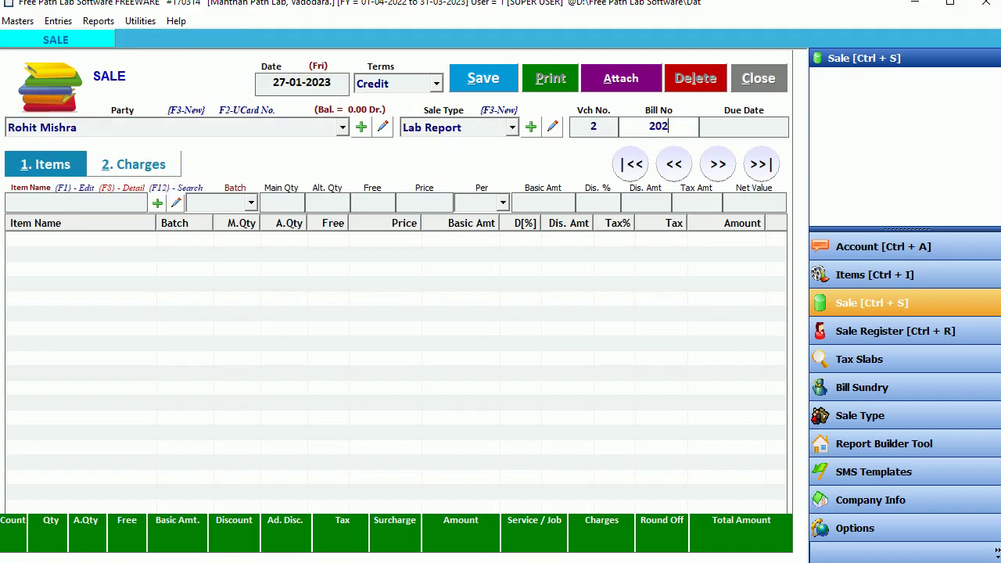
pyautogui.press('Return')
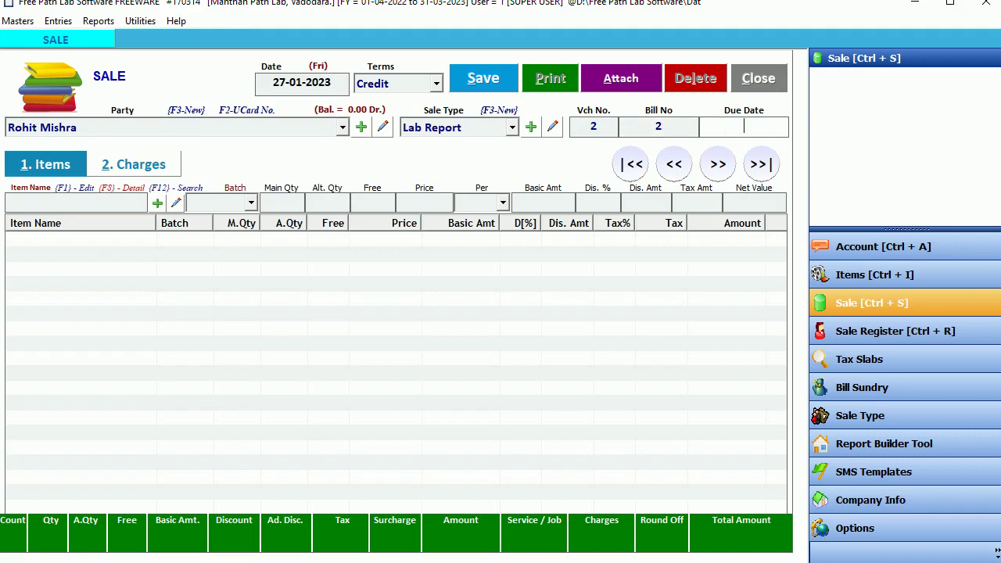
# Step: Add the Atypical and Band Cells tests to the bill
pyautogui.press('Return')
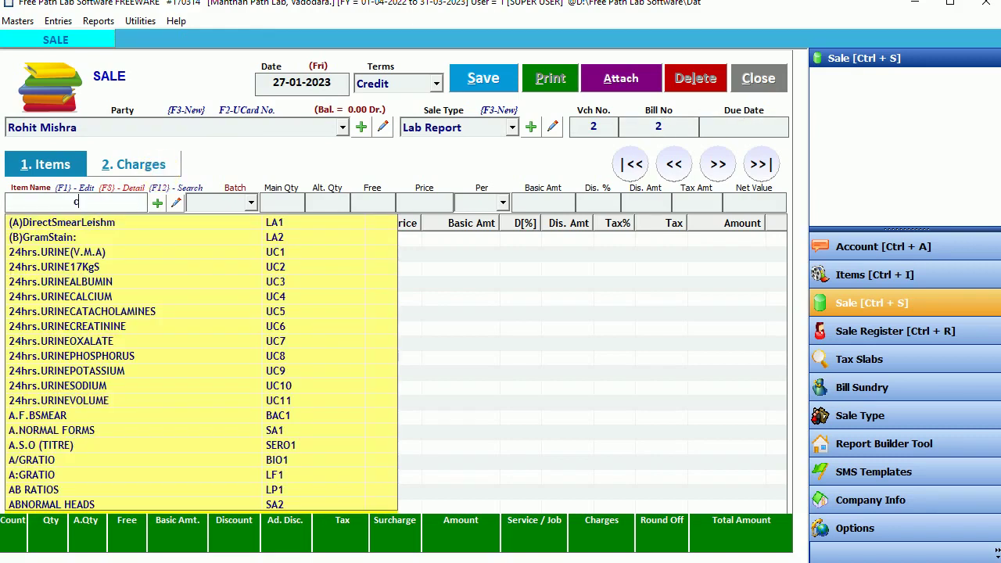
pyautogui.write('co')
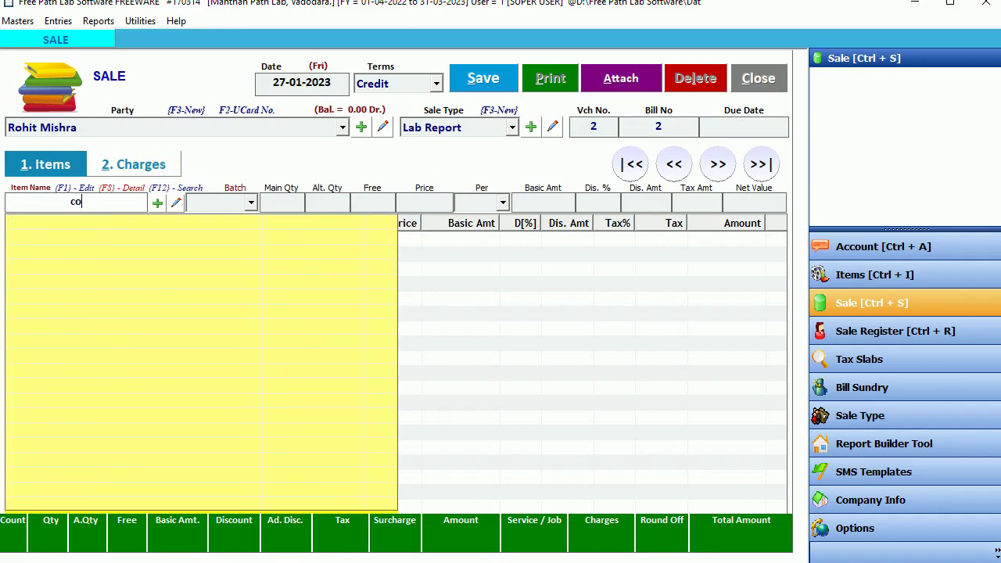
pyautogui.press('BackSpace')
pyautogui.write('bc')
pyautogui.press('Return')
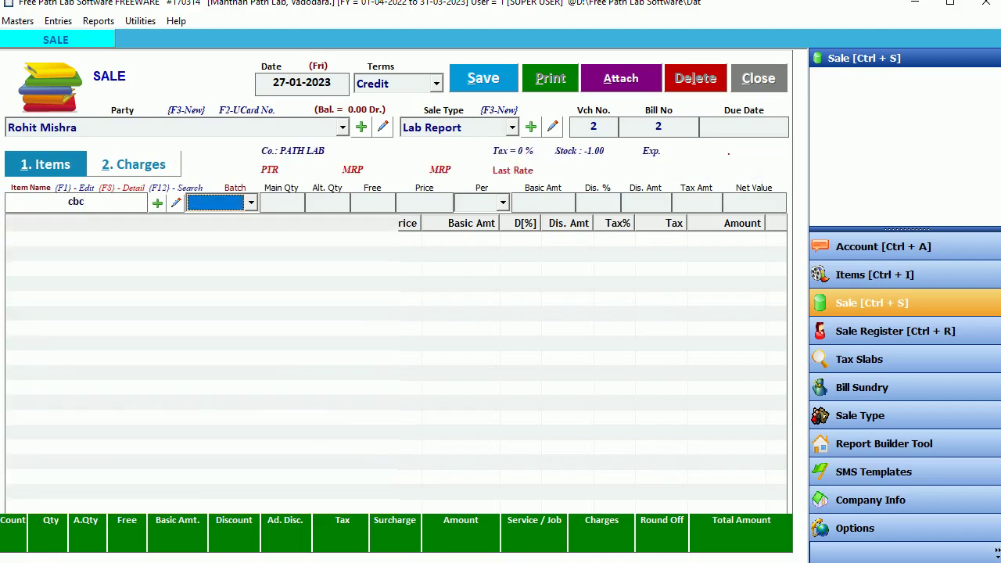
pyautogui.press('Return')
pyautogui.press('Return')
pyautogui.press('Return')
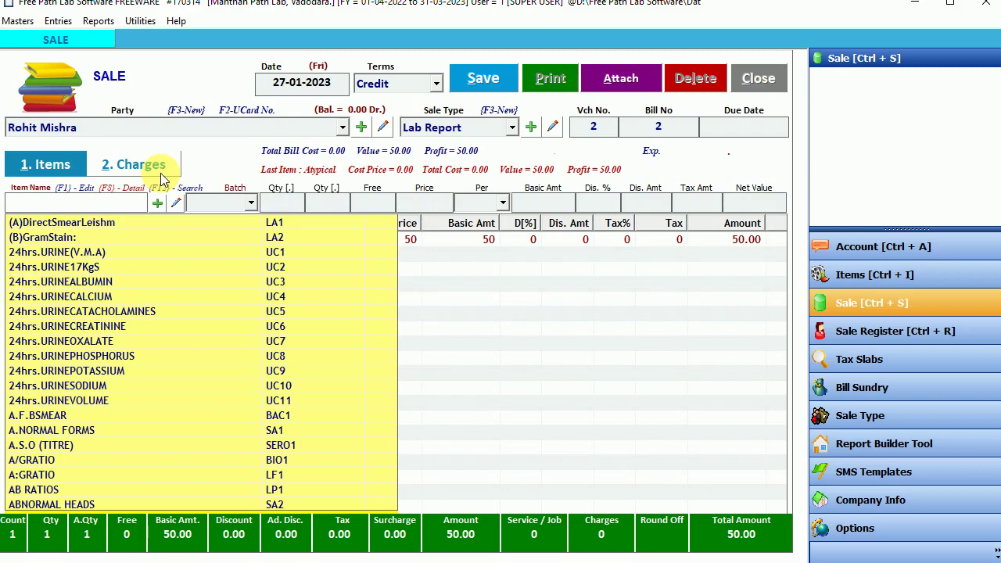
pyautogui.write('cbc')
pyautogui.press('Down')
pyautogui.press('Return')
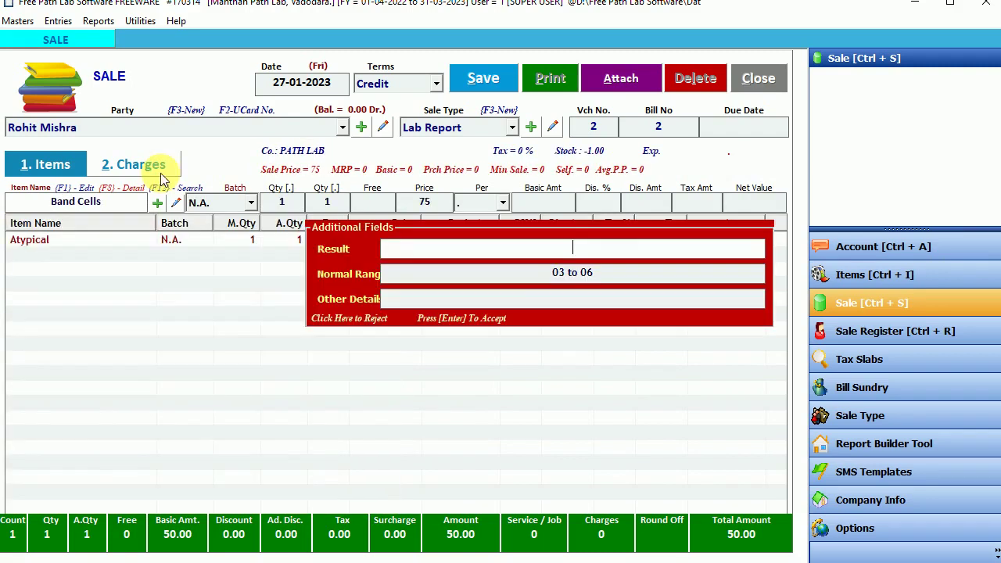
pyautogui.write('02')
pyautogui.press('Return')
pyautogui.press('Return')
pyautogui.press('Return')
pyautogui.press('Return')
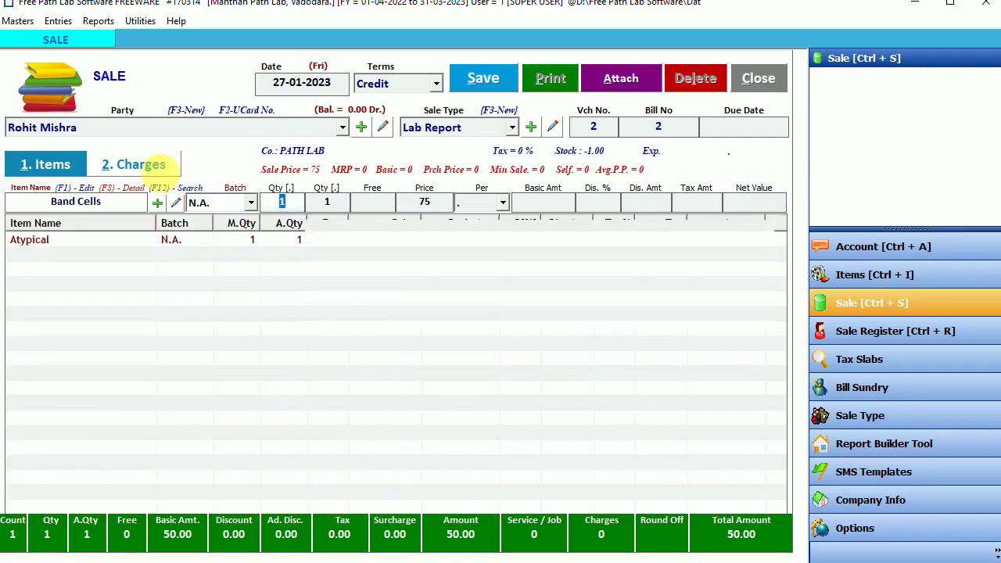
pyautogui.press('Return')
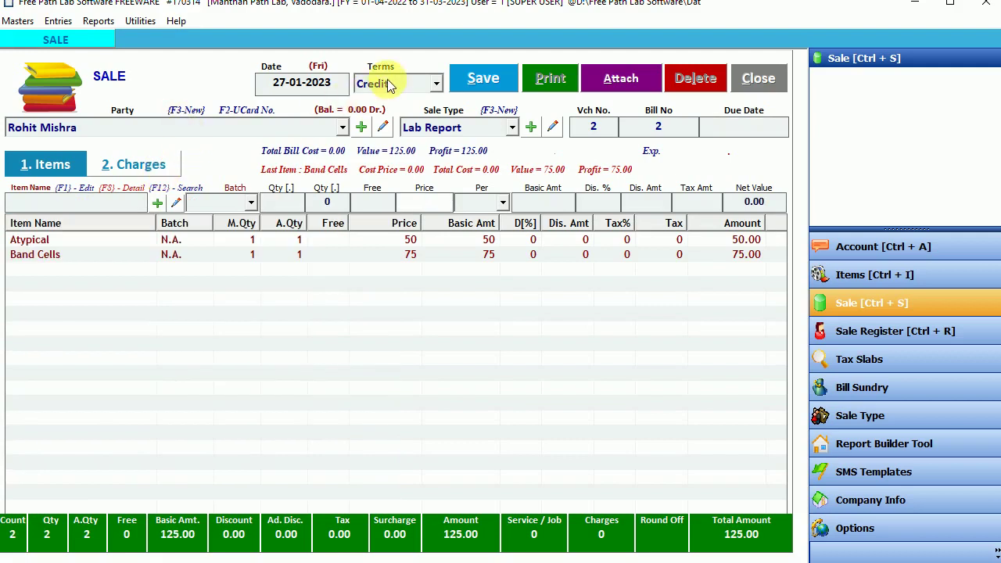
# Step: Save the 125.00 credit bill and decline printing it
pyautogui.click(387, 85)
pyautogui.click(499, 82)
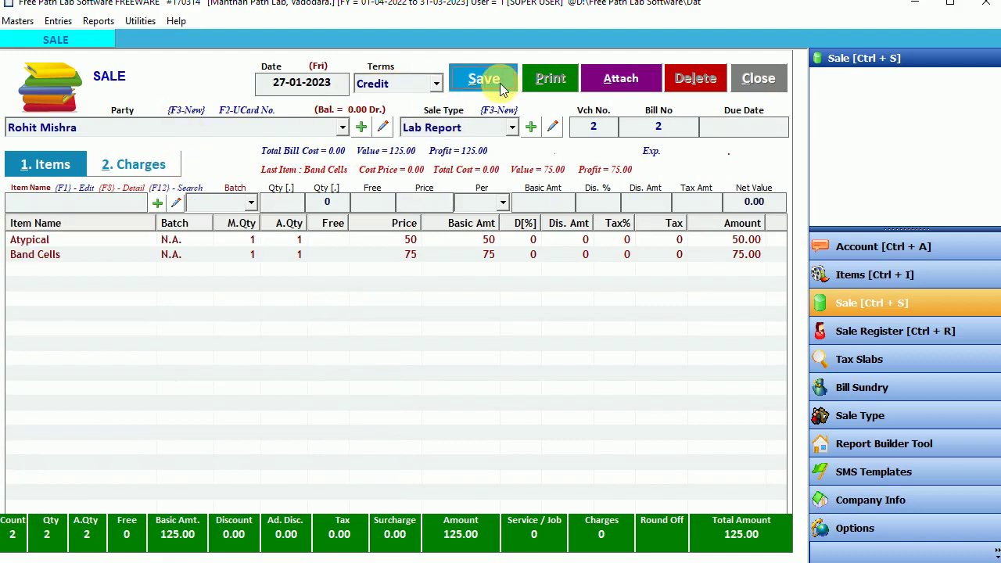
pyautogui.click(557, 332)
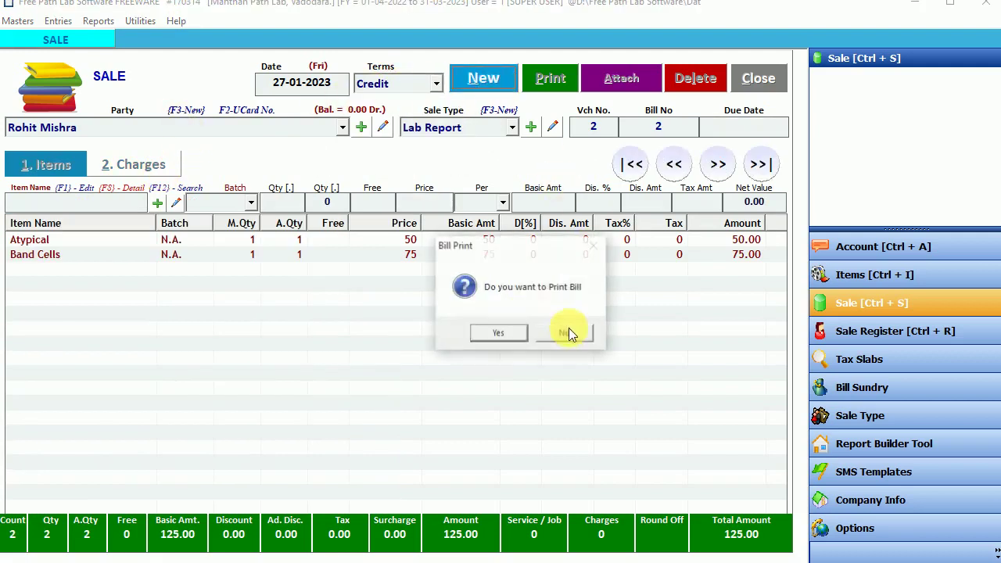
pyautogui.click(564, 331)
# Step: Open the second patient's bill 2 from the Sale Bills list for editing
pyautogui.click(746, 82)
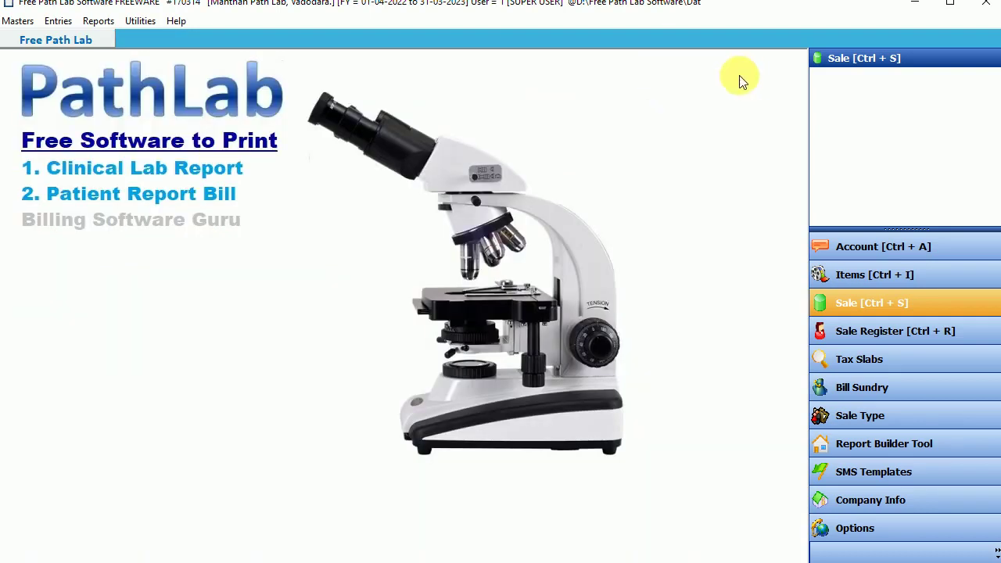
pyautogui.click(862, 307)
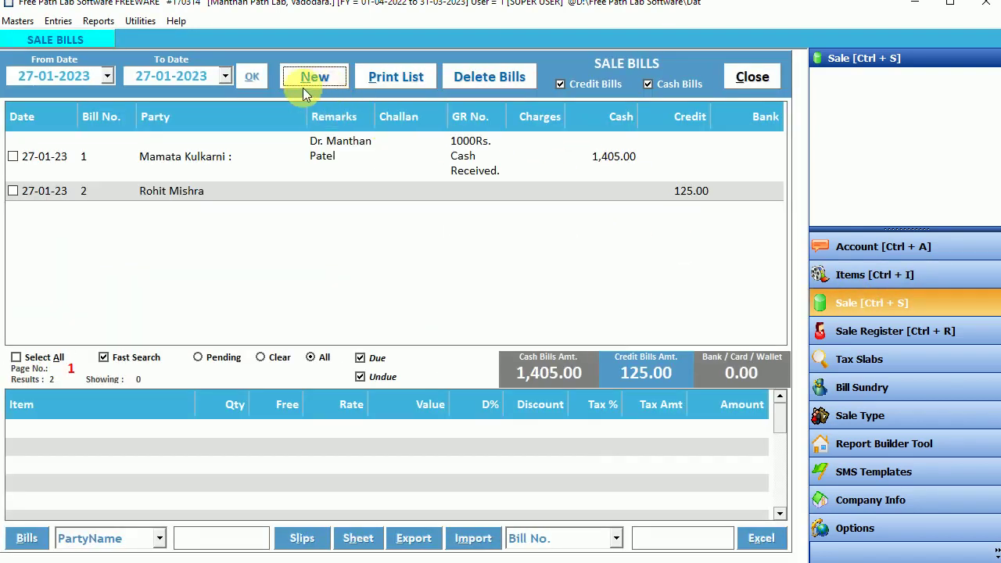
pyautogui.click(355, 155)
pyautogui.click(289, 189)
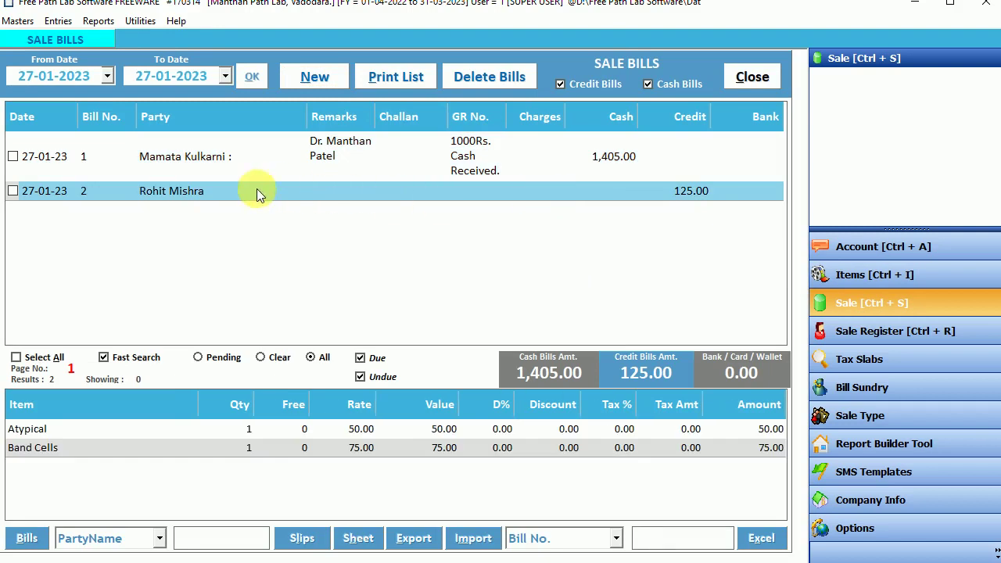
pyautogui.doubleClick(228, 191)
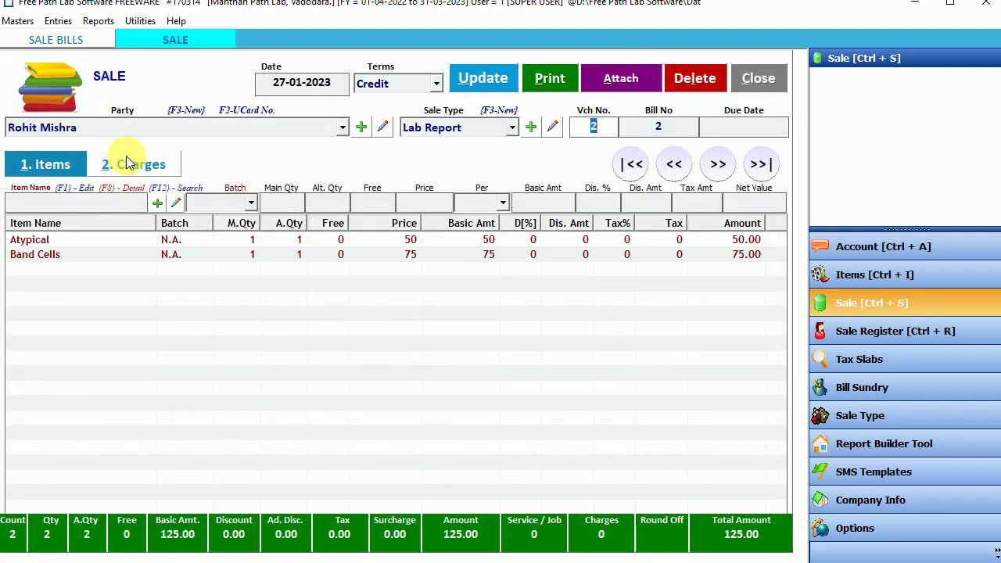
# Step: Pick a referring doctor's name as narration on the Charges tab and update the bill
pyautogui.click(138, 164)
pyautogui.click(579, 493)
pyautogui.write('S')
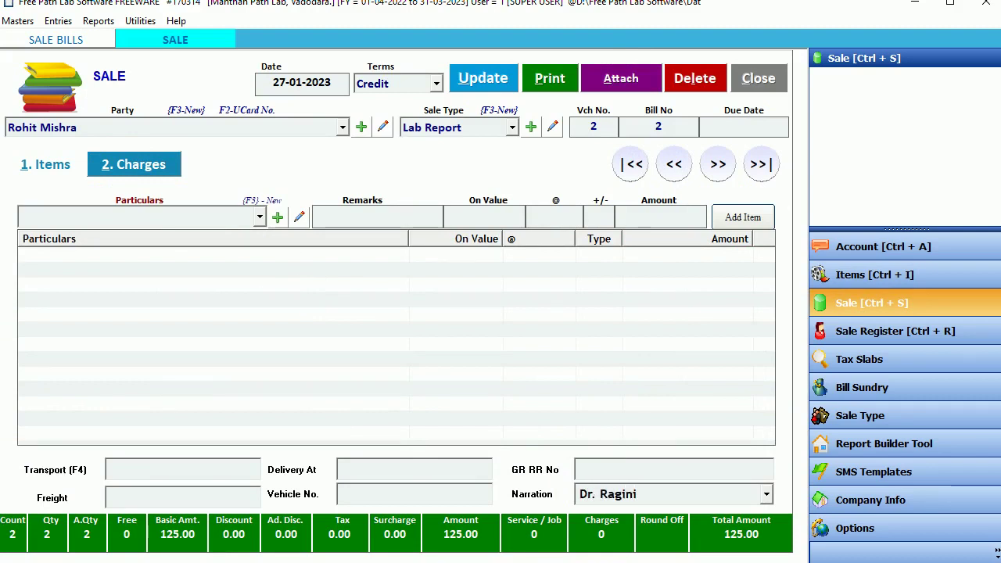
pyautogui.click(487, 78)
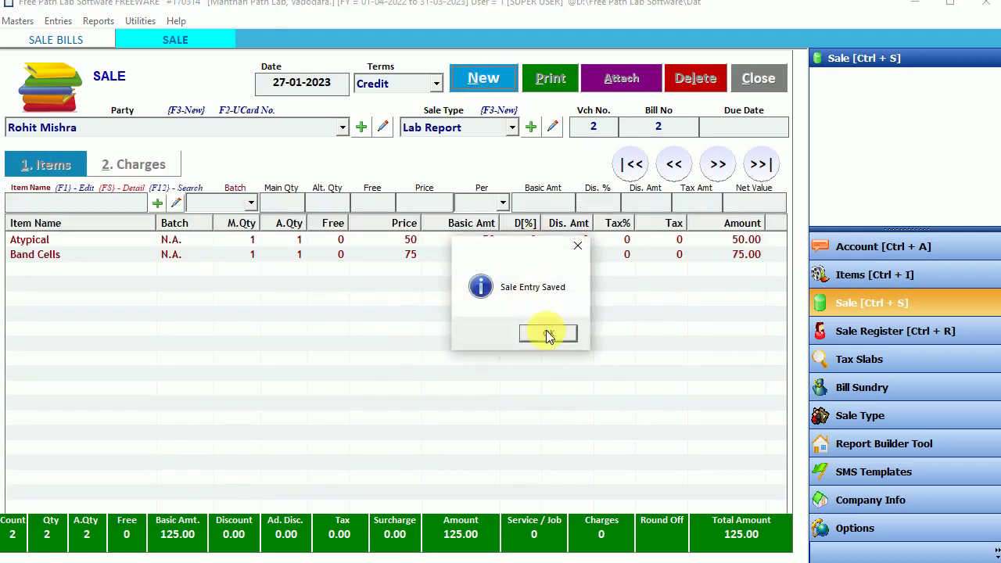
pyautogui.click(547, 334)
pyautogui.click(566, 333)
# Step: Open the Sale Bills list and review the 1,405.00 cash and 125.00 credit totals
pyautogui.click(741, 84)
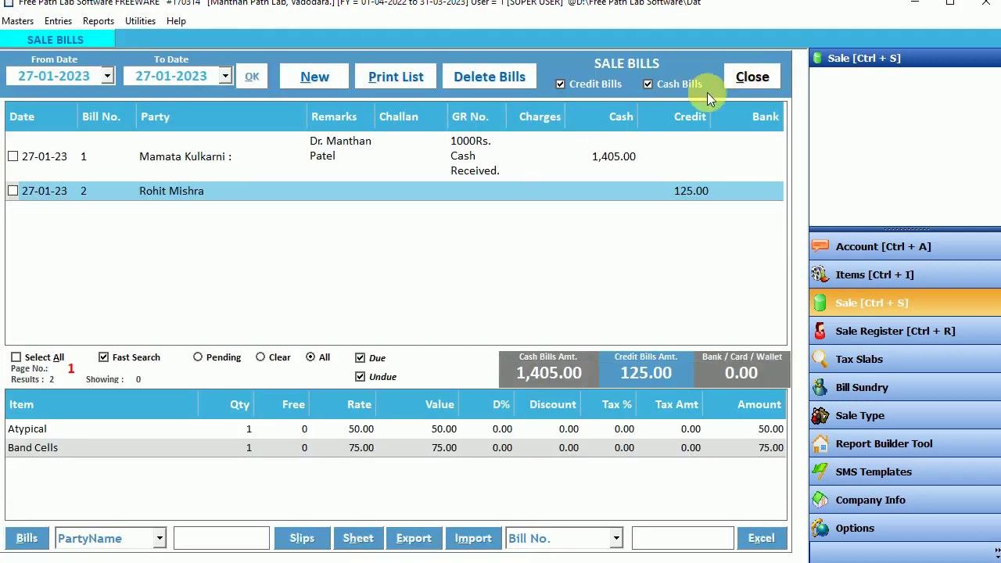
pyautogui.click(253, 77)
pyautogui.click(348, 195)
pyautogui.click(334, 161)
pyautogui.click(521, 377)
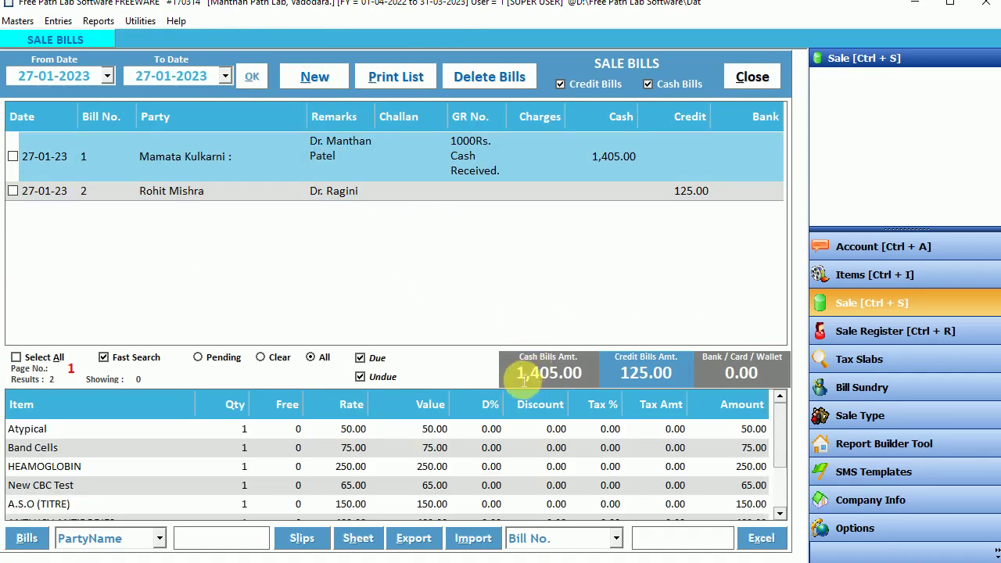
pyautogui.click(648, 374)
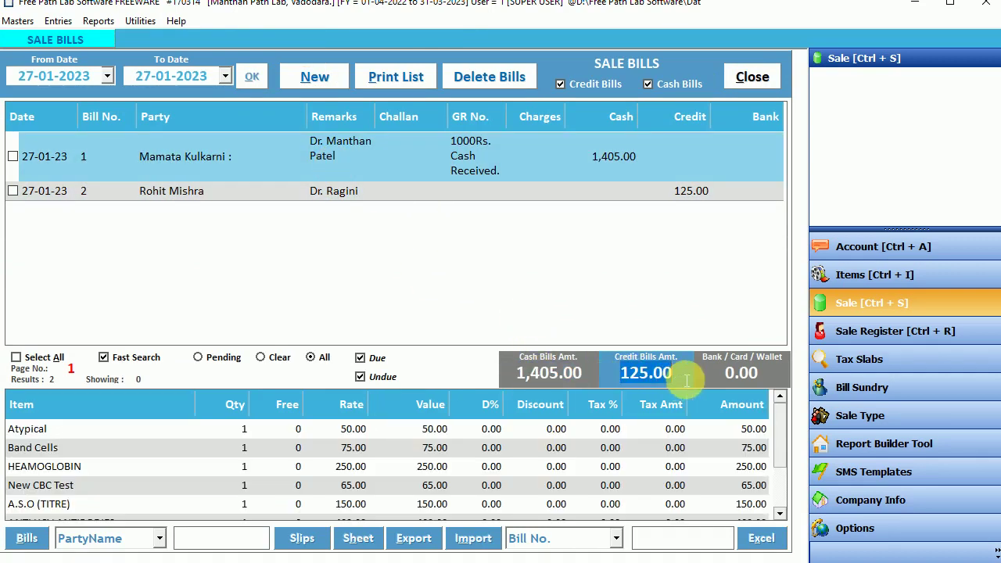
pyautogui.click(731, 377)
pyautogui.click(516, 380)
pyautogui.click(667, 381)
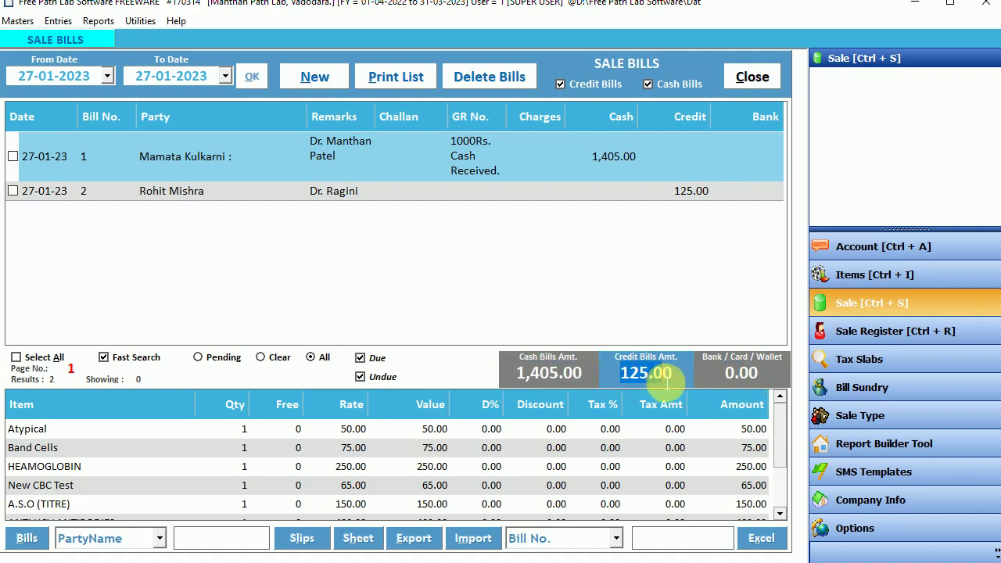
# Step: Select all bills, preview the Daily Bill List, then close the preview
pyautogui.click(53, 358)
pyautogui.click(398, 85)
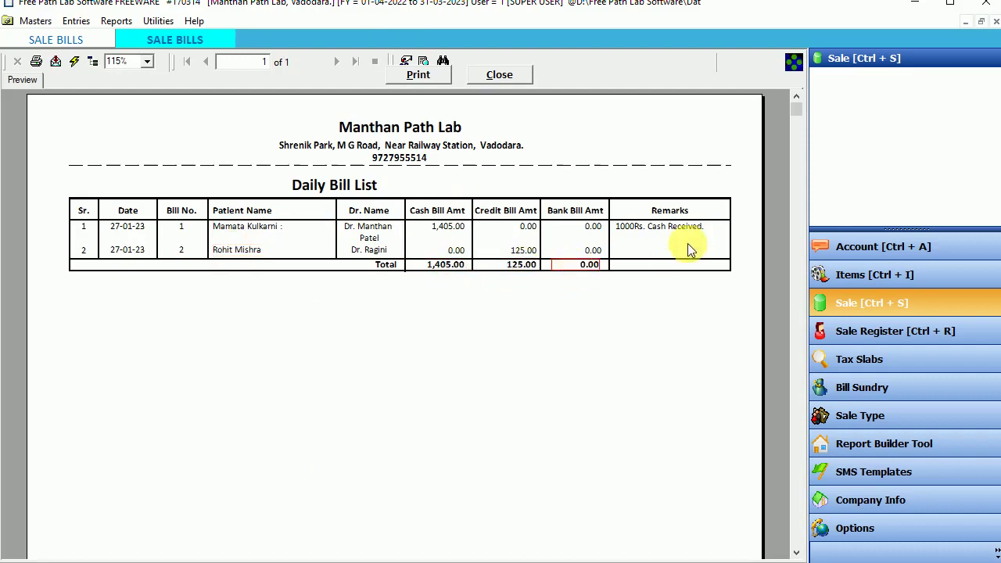
pyautogui.moveTo(797, 112)
pyautogui.mouseDown()
pyautogui.moveTo(782, 537)
pyautogui.moveTo(792, 110)
pyautogui.mouseUp()
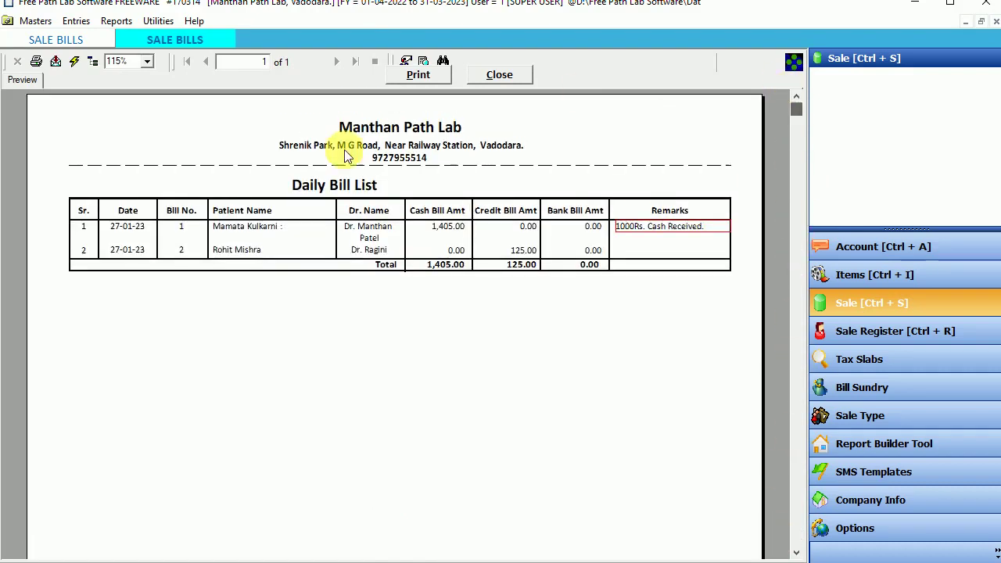
pyautogui.click(504, 76)
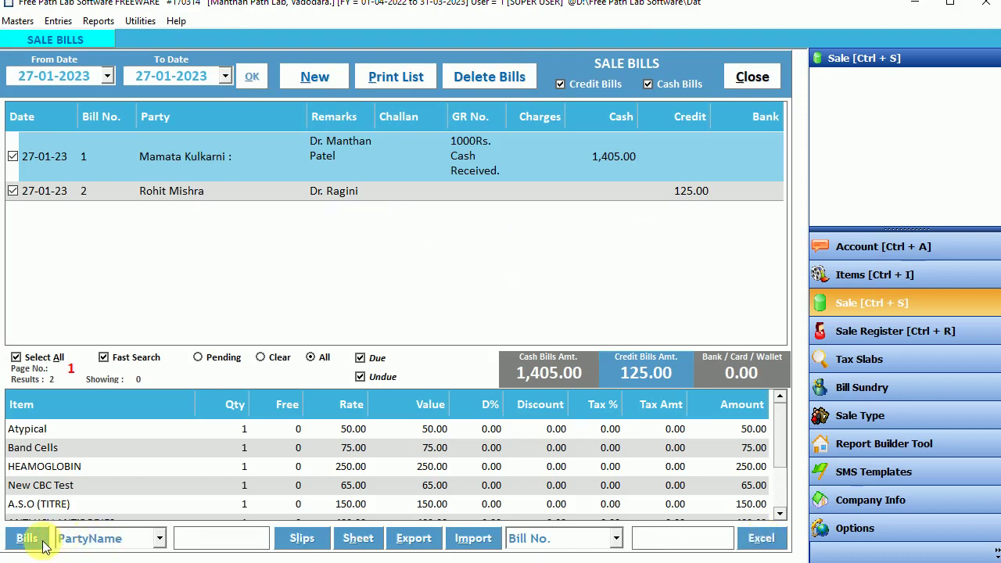
# Step: View each bill's tests, uncheck Fast Search, and close the Sale Bills list
pyautogui.click(370, 193)
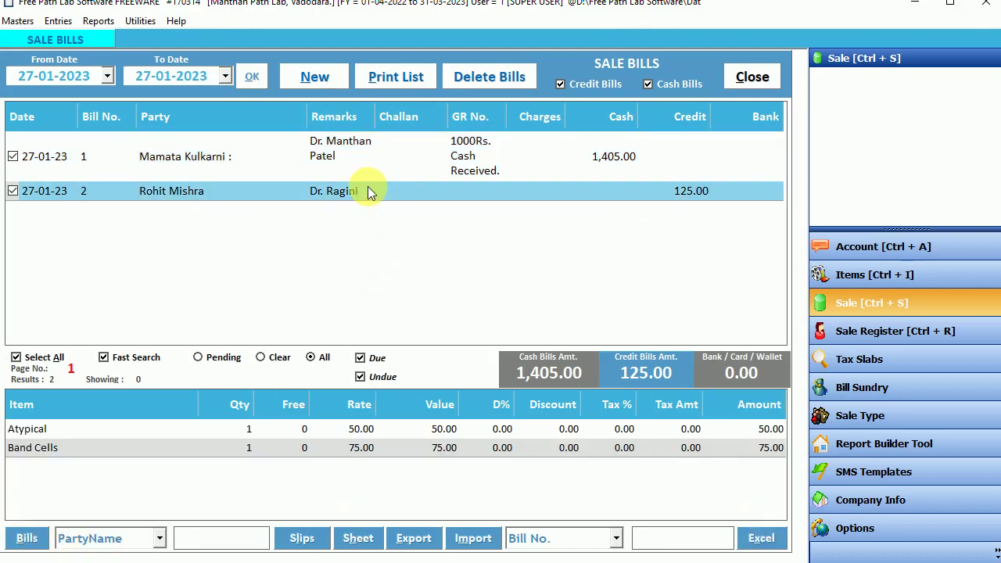
pyautogui.click(245, 162)
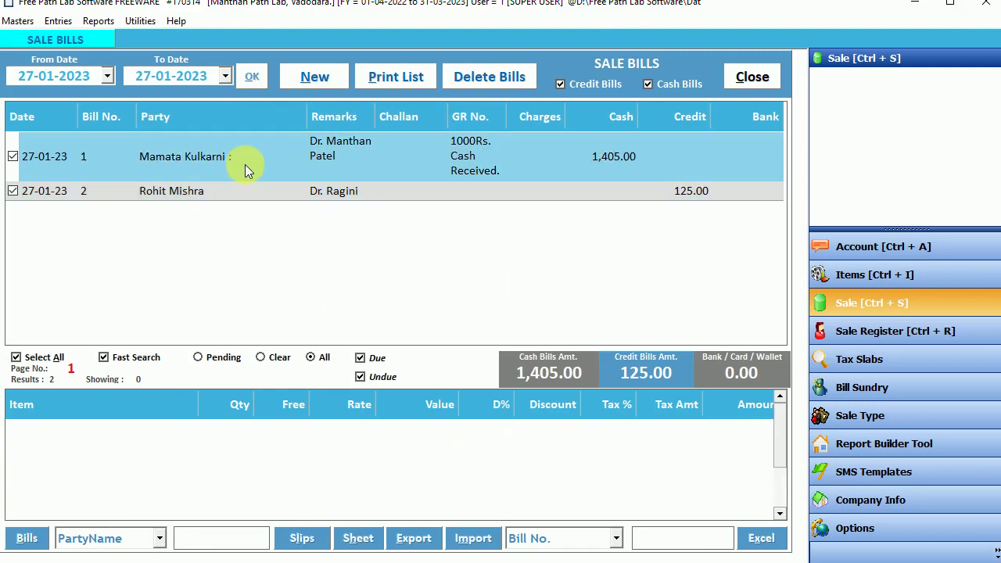
pyautogui.click(320, 197)
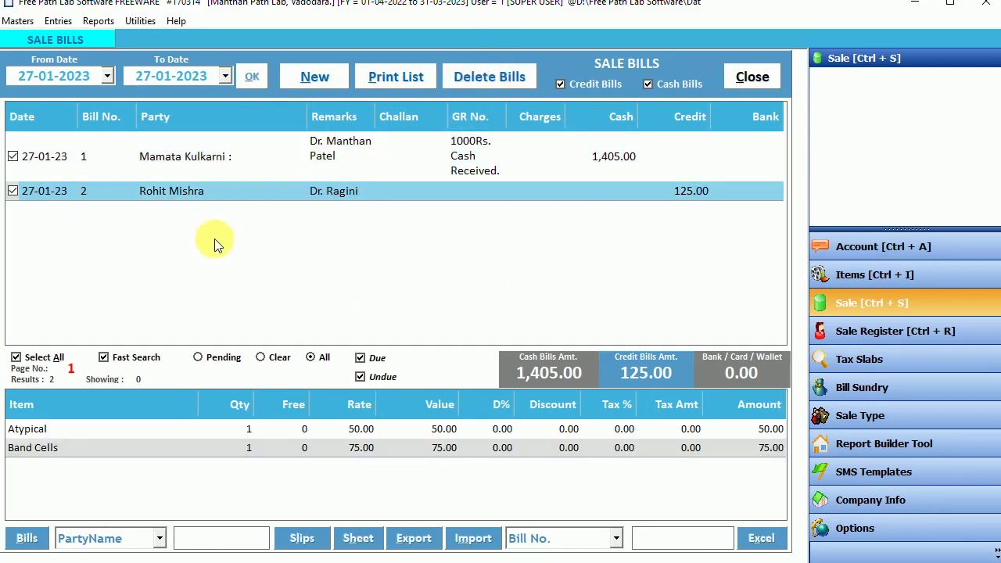
pyautogui.click(116, 359)
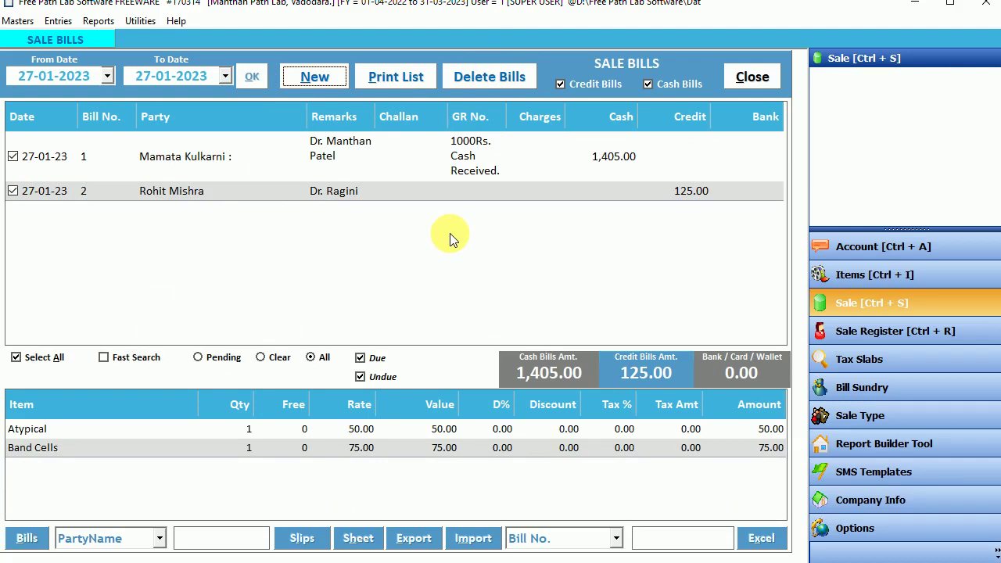
pyautogui.click(751, 75)
# Step: Open the Sale Register report and widen its Group column
pyautogui.click(97, 22)
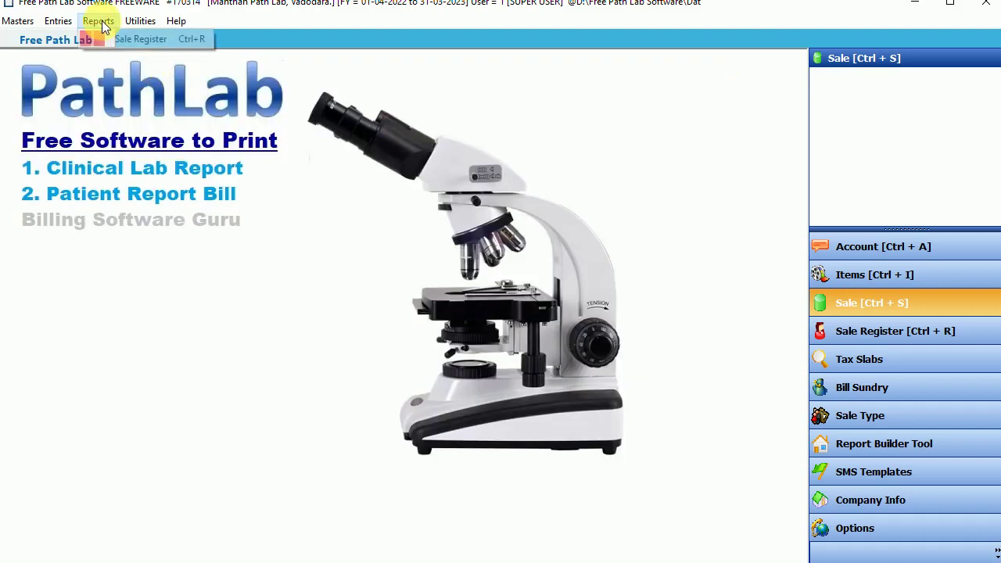
pyautogui.click(129, 41)
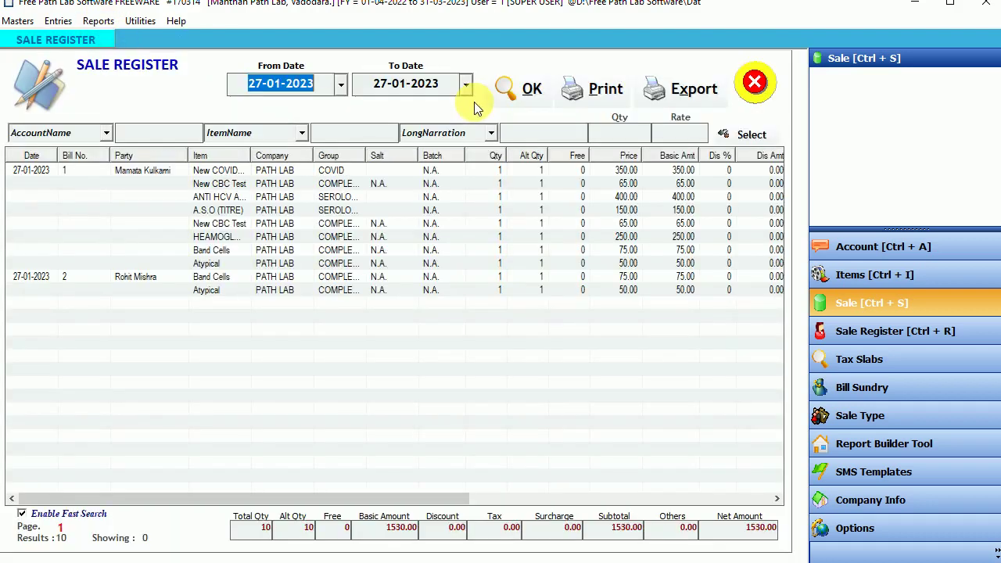
pyautogui.click(258, 197)
pyautogui.click(301, 250)
pyautogui.click(321, 276)
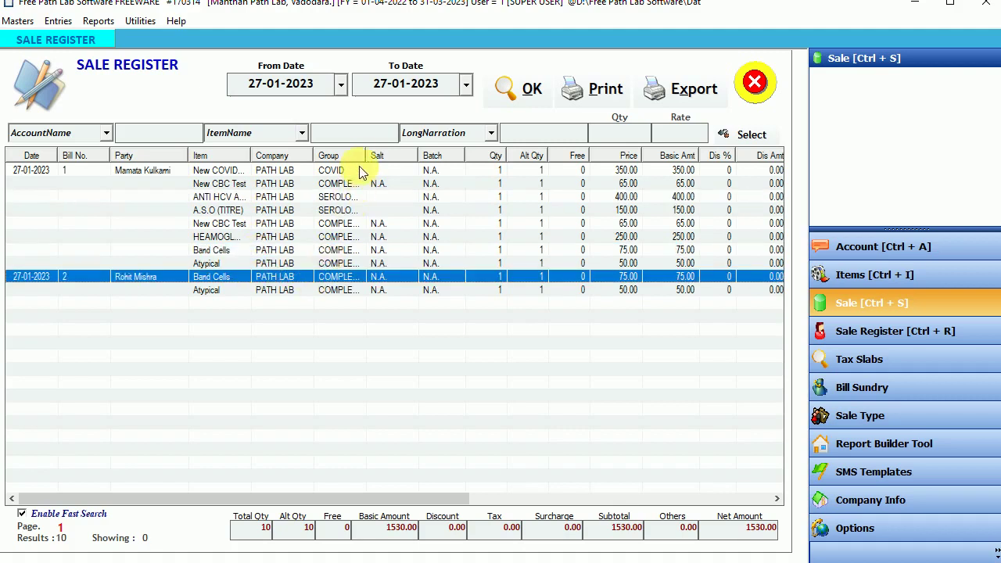
pyautogui.moveTo(365, 156); pyautogui.dragTo(423, 165)
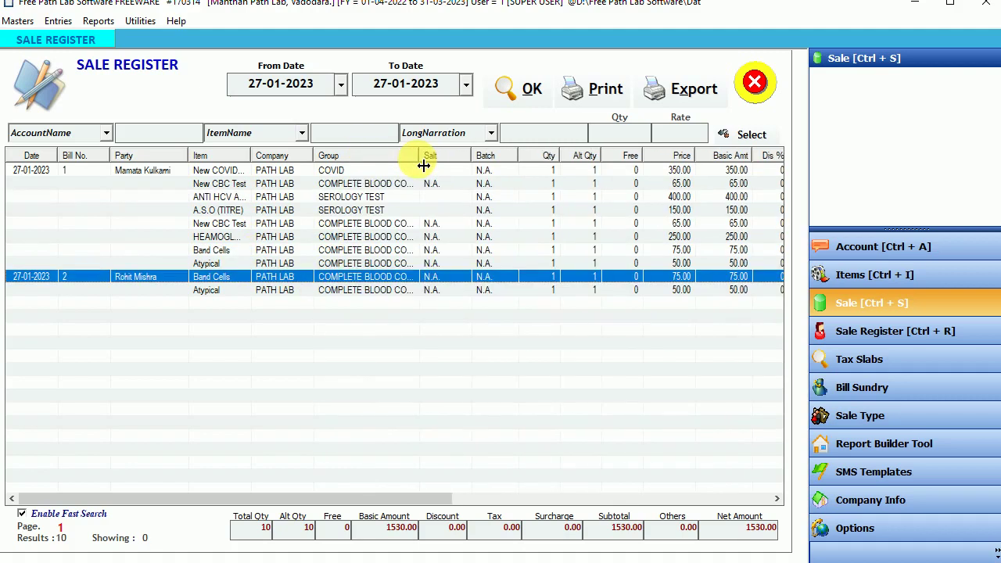
pyautogui.click(150, 170)
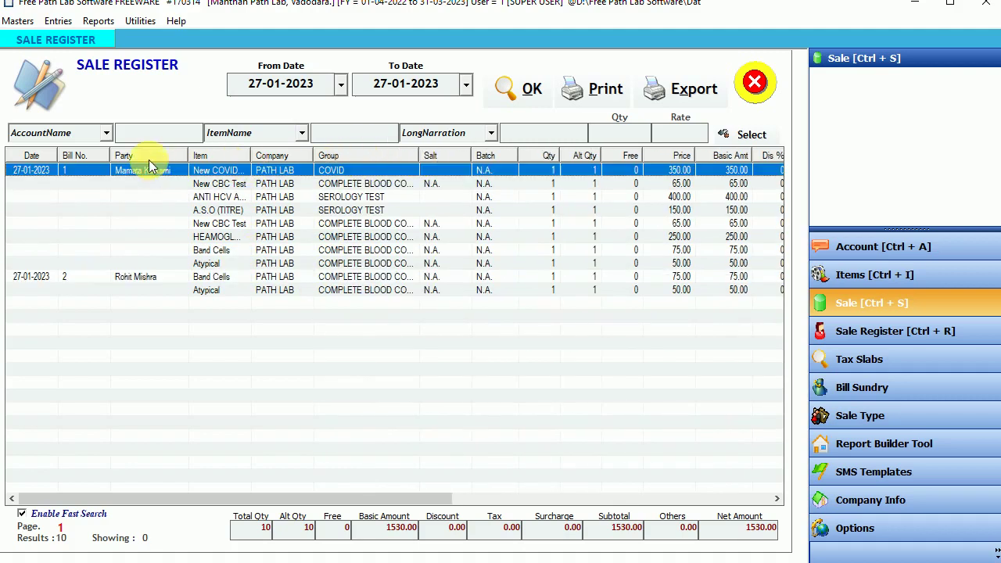
# Step: Try the account name filter with 'ma' and 'co', then clear it
pyautogui.click(106, 133)
pyautogui.click(107, 133)
pyautogui.click(146, 133)
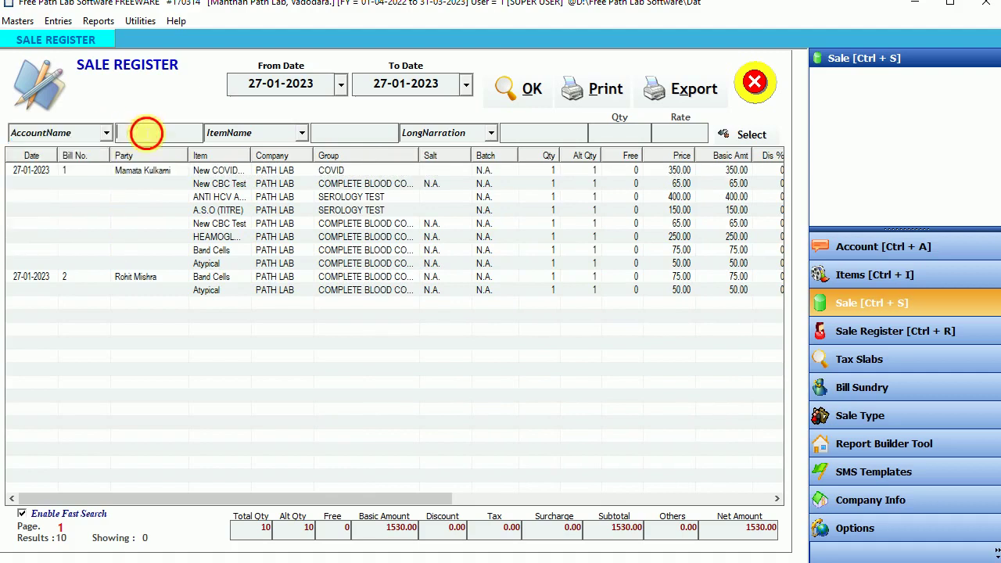
pyautogui.write('mam')
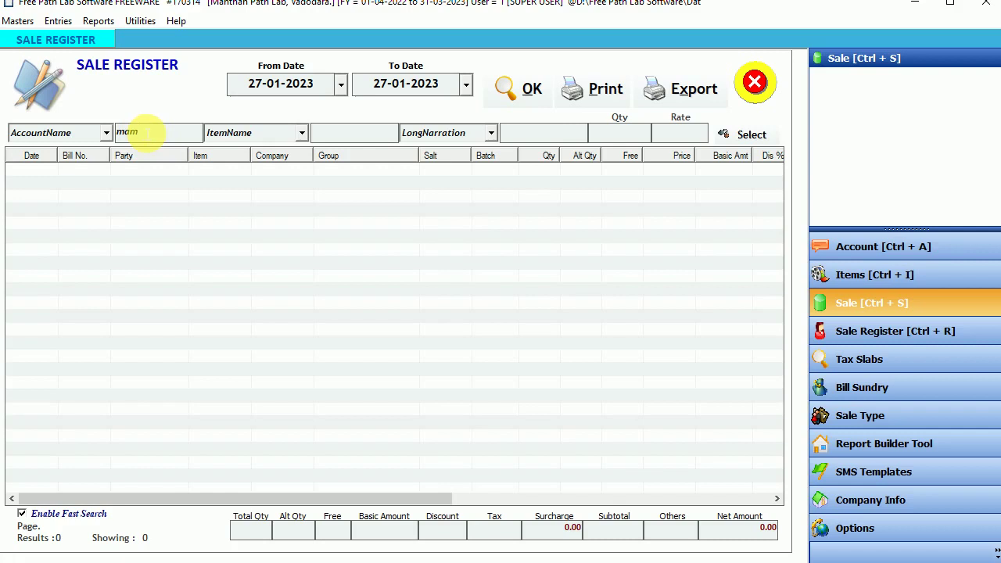
pyautogui.press('BackSpace')
pyautogui.press('BackSpace')
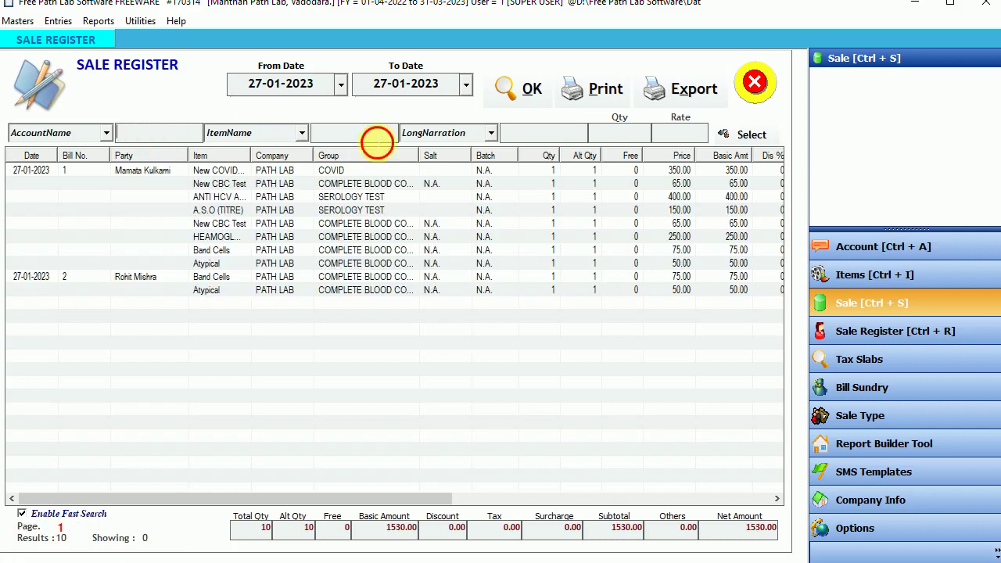
pyautogui.write('co')
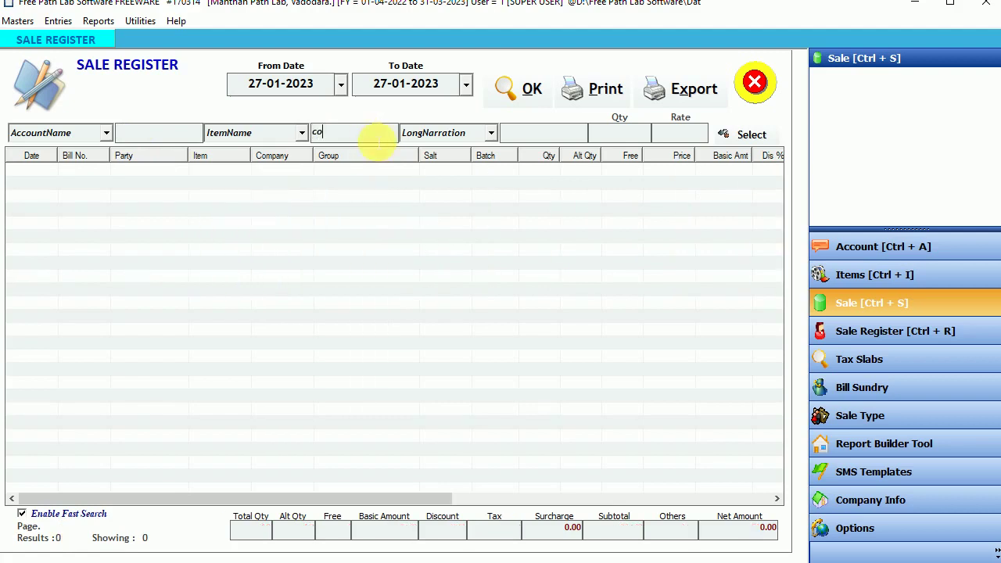
pyautogui.press('BackSpace')
pyautogui.press('BackSpace')
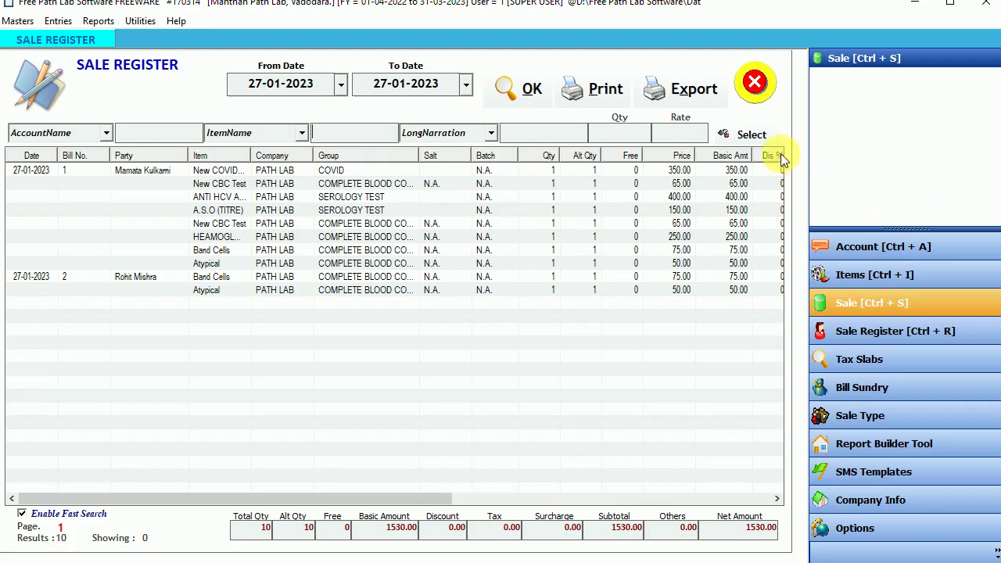
# Step: Browse the items filter checklist and close it without choosing anything
pyautogui.click(751, 135)
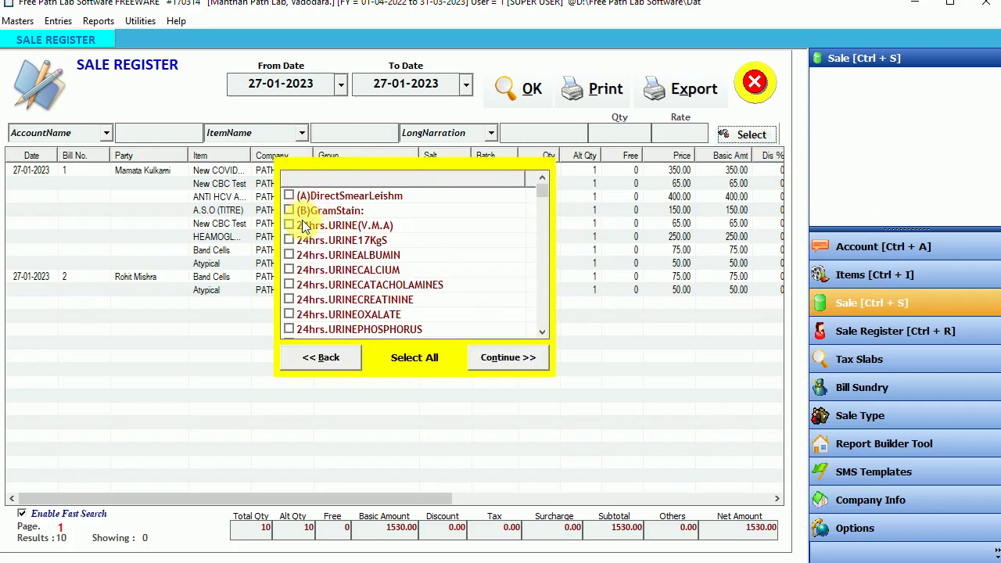
pyautogui.click(319, 272)
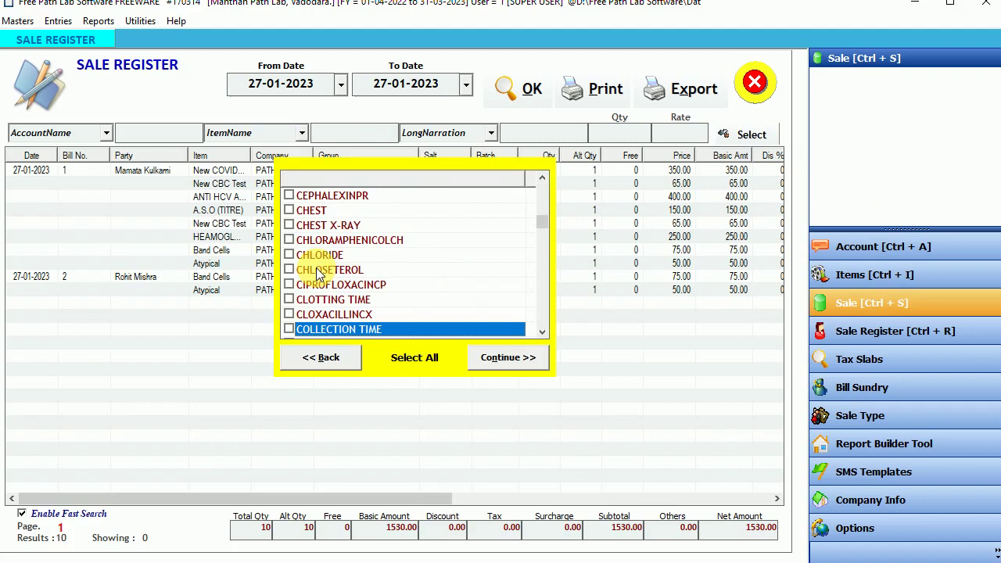
pyautogui.scroll(-3, 317, 271)
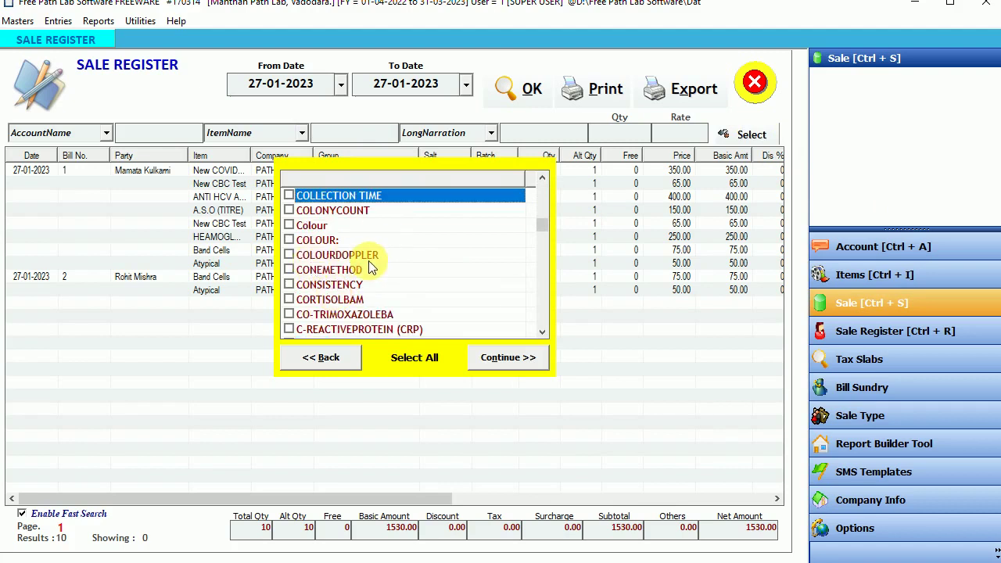
pyautogui.scroll(-3, 359, 267)
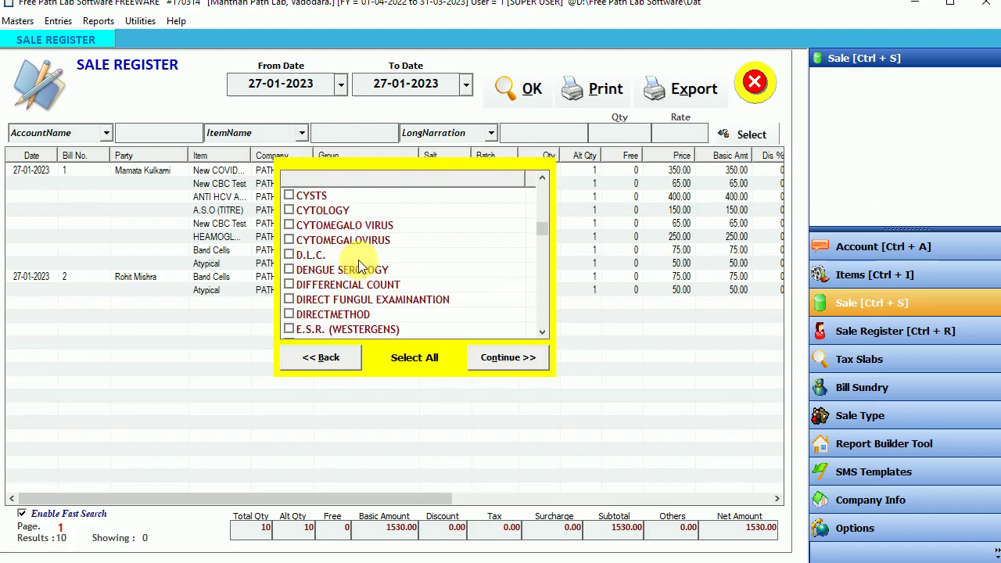
pyautogui.scroll(1, 360, 267)
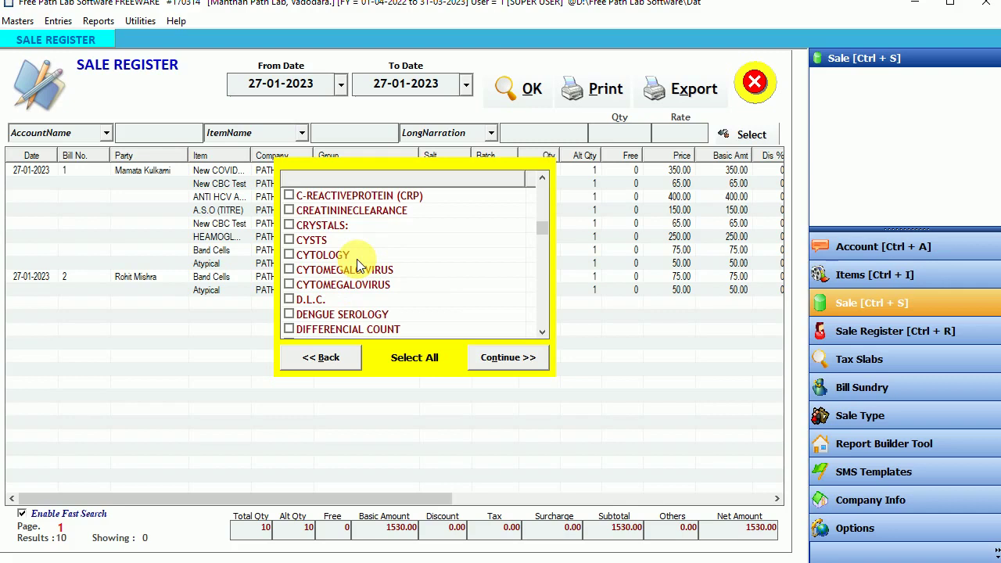
pyautogui.press('Escape')
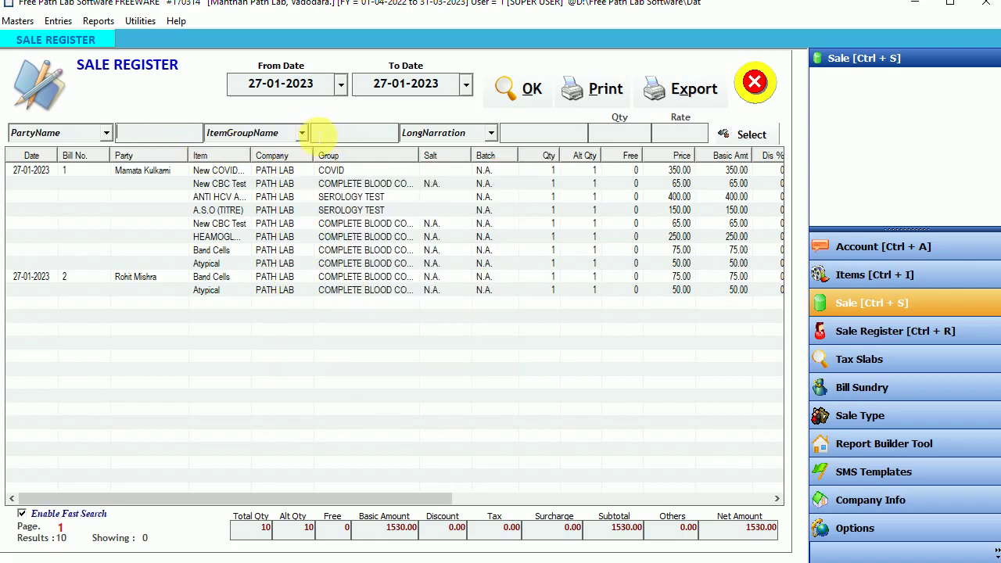
# Step: Filter by ItemGroupName with 'co', narrowing the register to the 350.00 COVID line
pyautogui.click(301, 133)
pyautogui.click(279, 155)
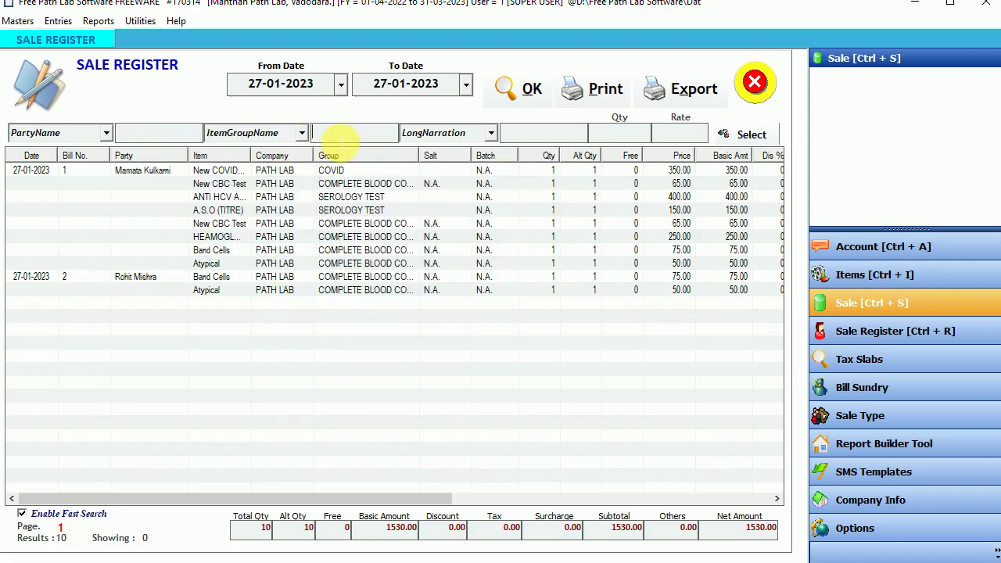
pyautogui.click(330, 133)
pyautogui.write('coc')
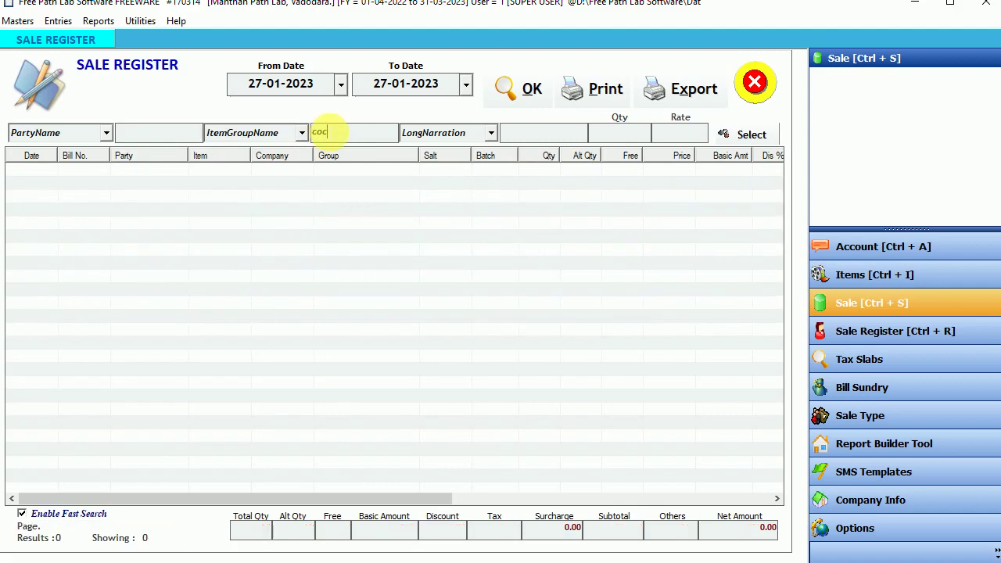
pyautogui.press('BackSpace')
pyautogui.write('v')
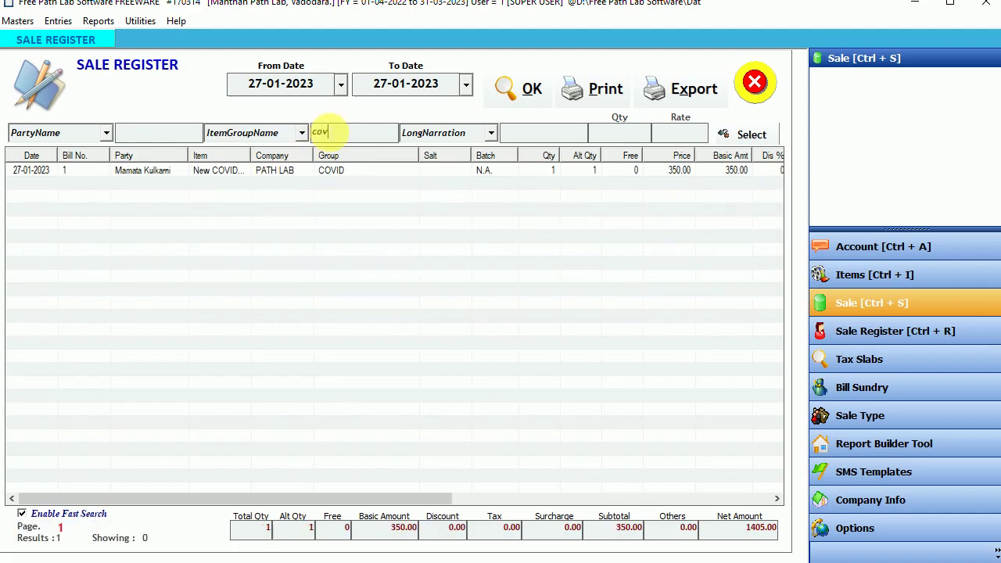
pyautogui.press('BackSpace')
pyautogui.press('BackSpace')
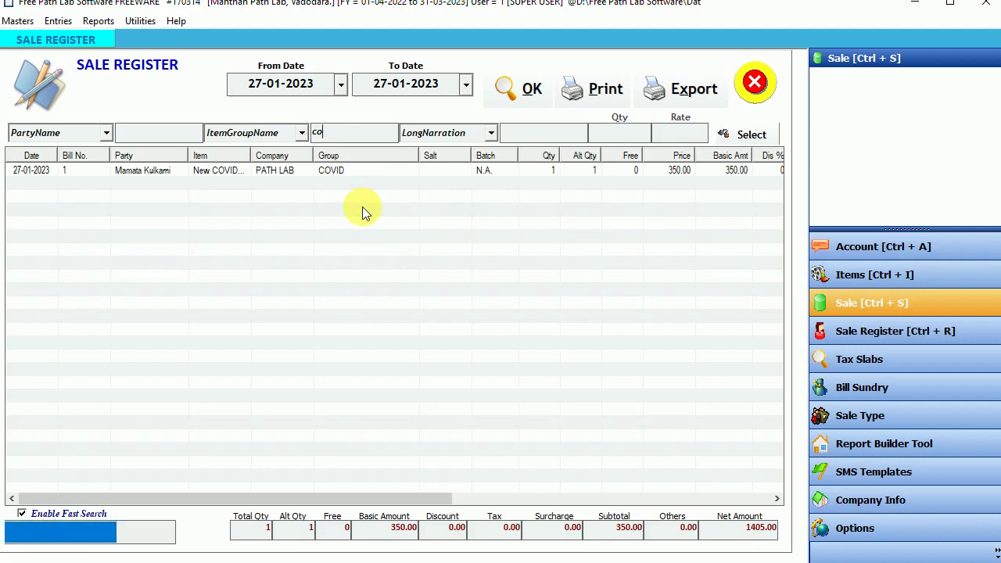
# Step: Set the start date to 01-01-2023 and choose PartyName as the first filter field
pyautogui.click(340, 83)
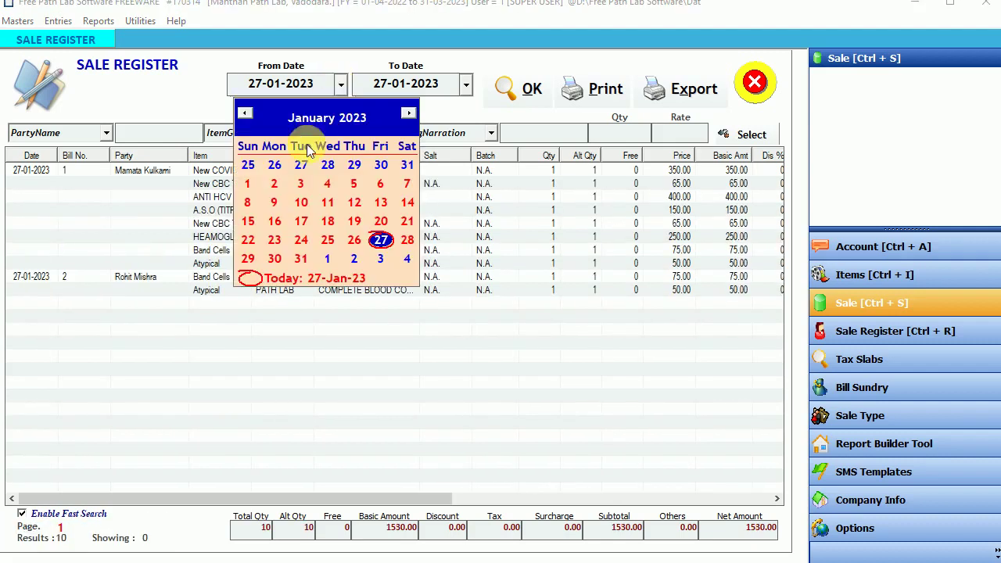
pyautogui.click(248, 184)
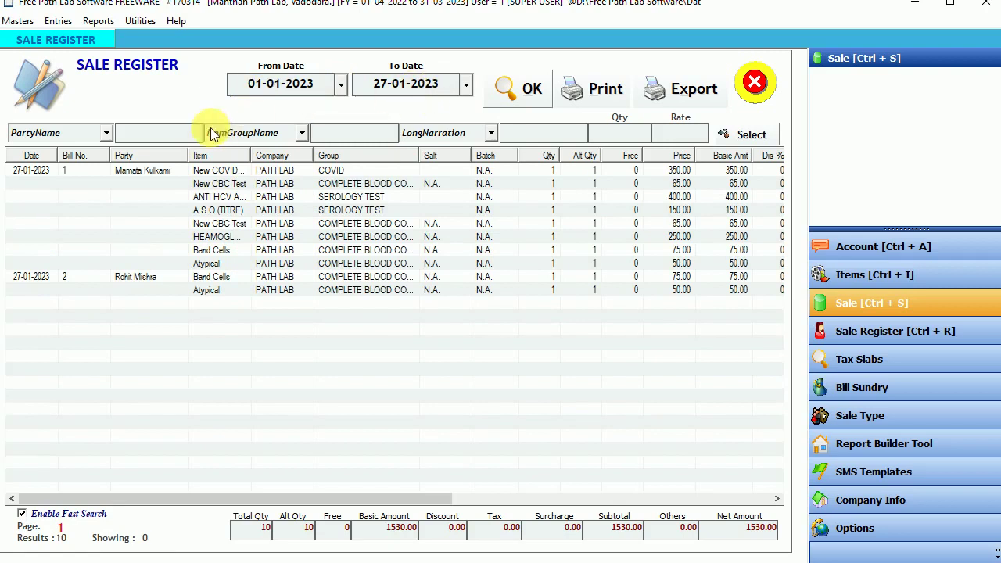
pyautogui.click(106, 133)
pyautogui.scroll(2, 110, 151)
pyautogui.scroll(-1, 56, 229)
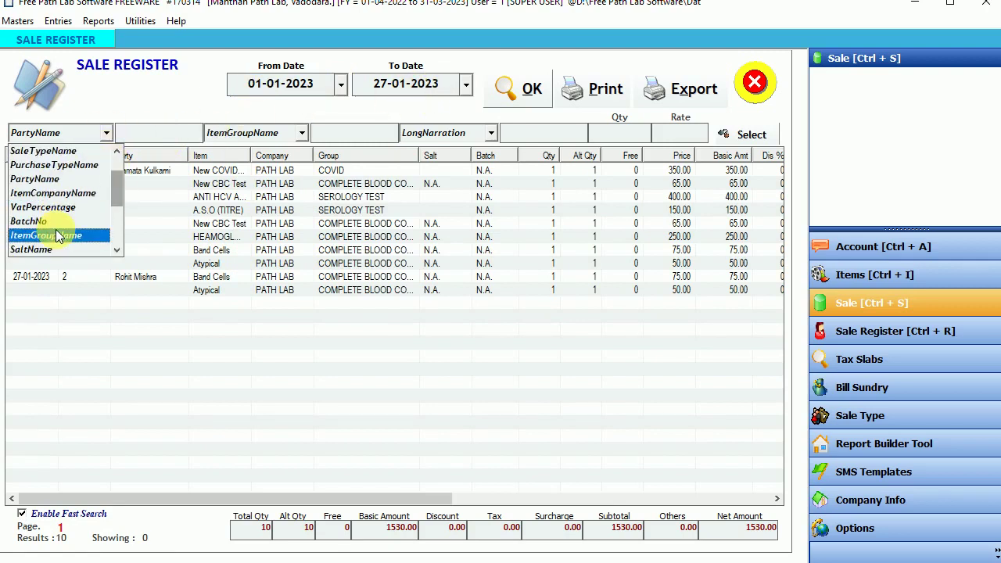
pyautogui.click(45, 182)
# Step: Enter the patient's name as the party filter, leaving 8 lines totalling 1405.00
pyautogui.click(137, 133)
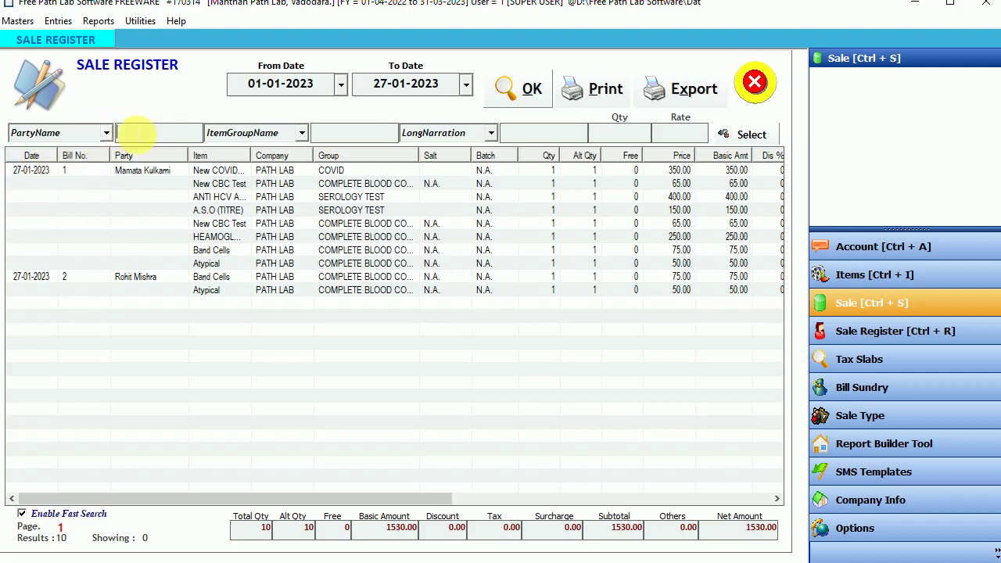
pyautogui.write('mam')
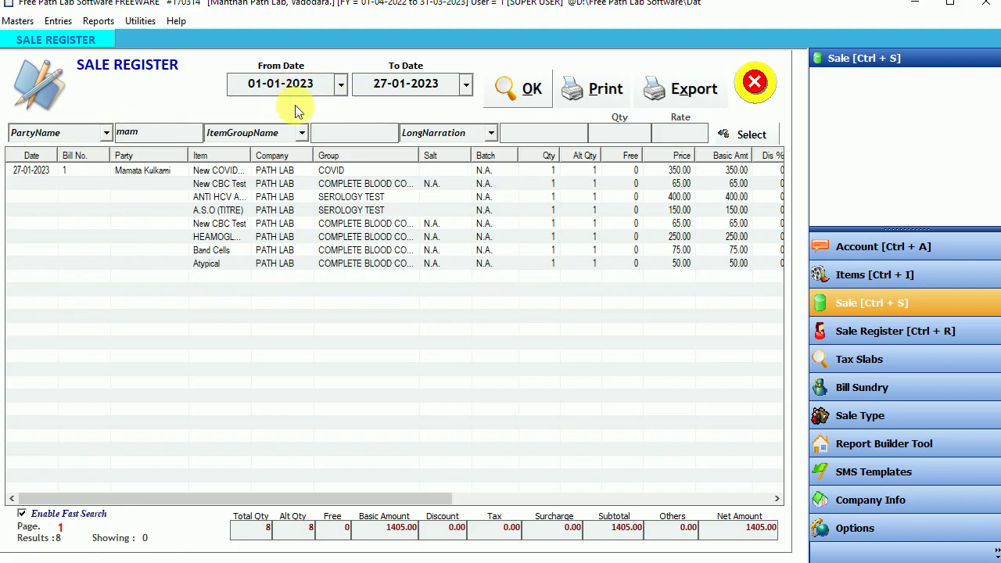
pyautogui.click(274, 83)
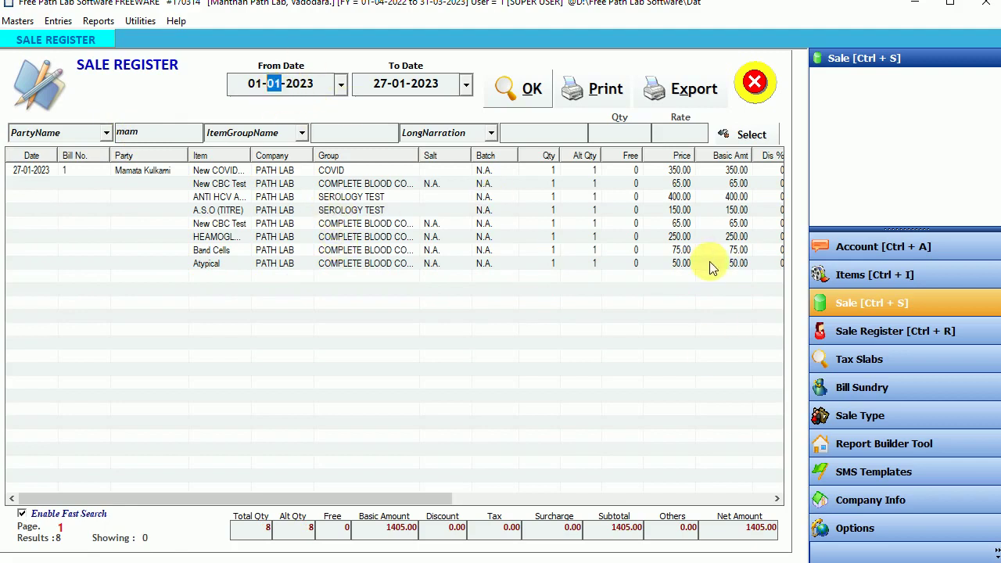
pyautogui.click(751, 527)
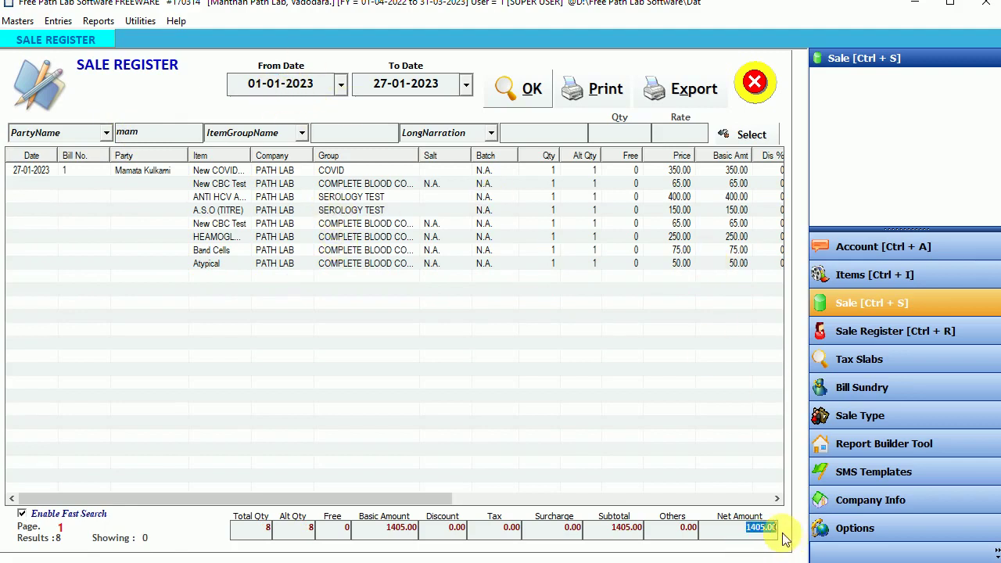
pyautogui.click(602, 100)
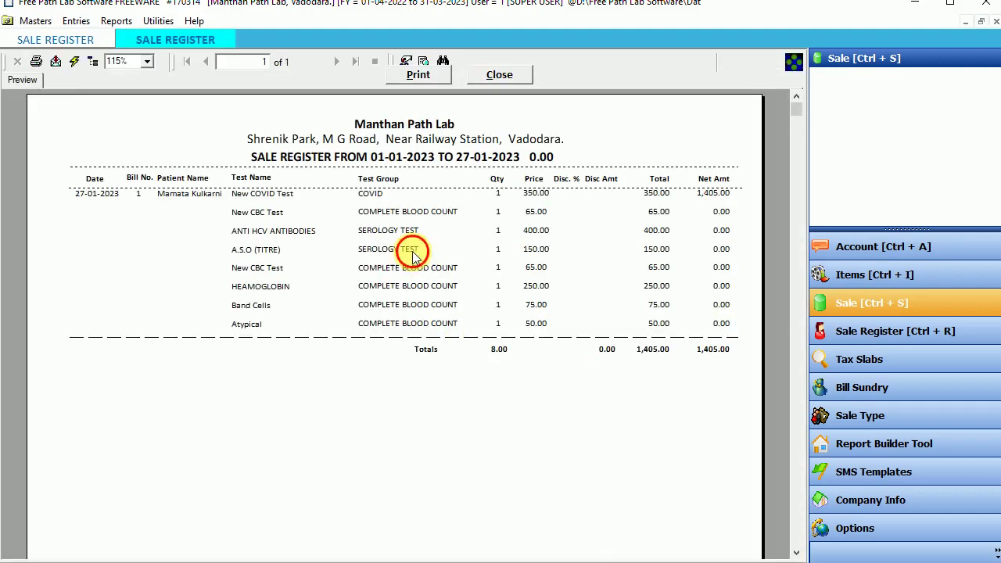
# Step: Choose Comma-separated values (CSV) as the export format for the sale register report
pyautogui.click(413, 252)
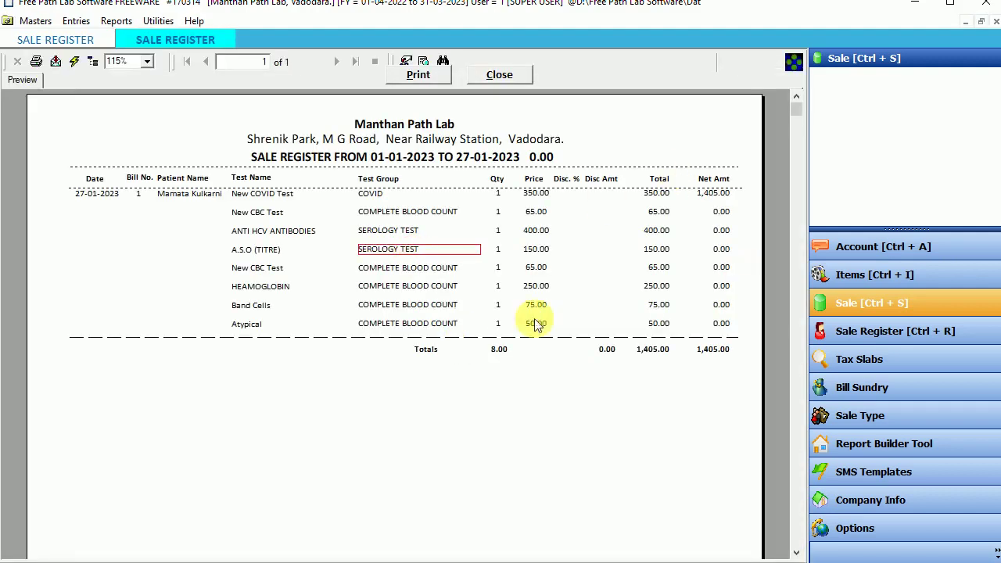
pyautogui.click(58, 63)
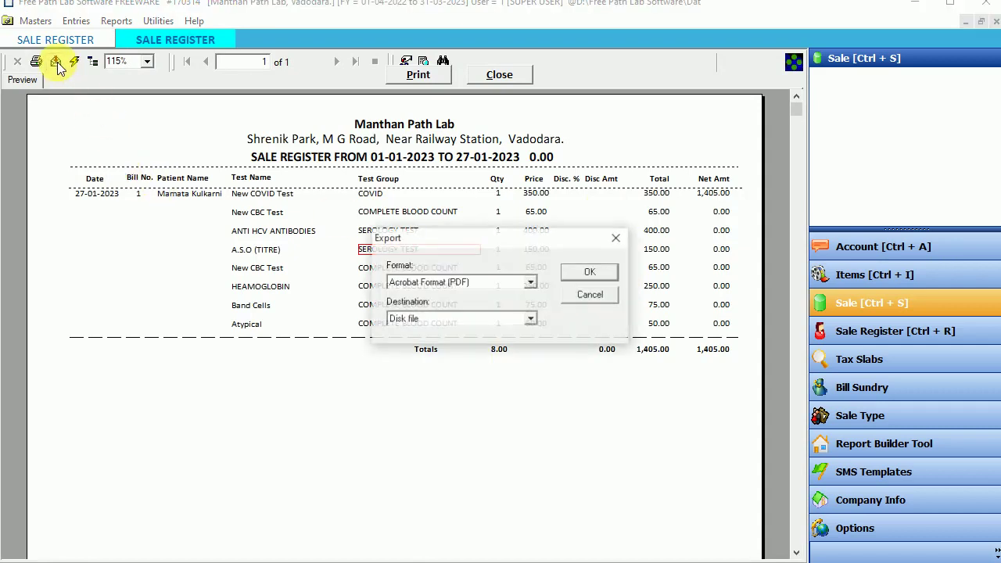
pyautogui.click(530, 283)
pyautogui.scroll(-3, 457, 332)
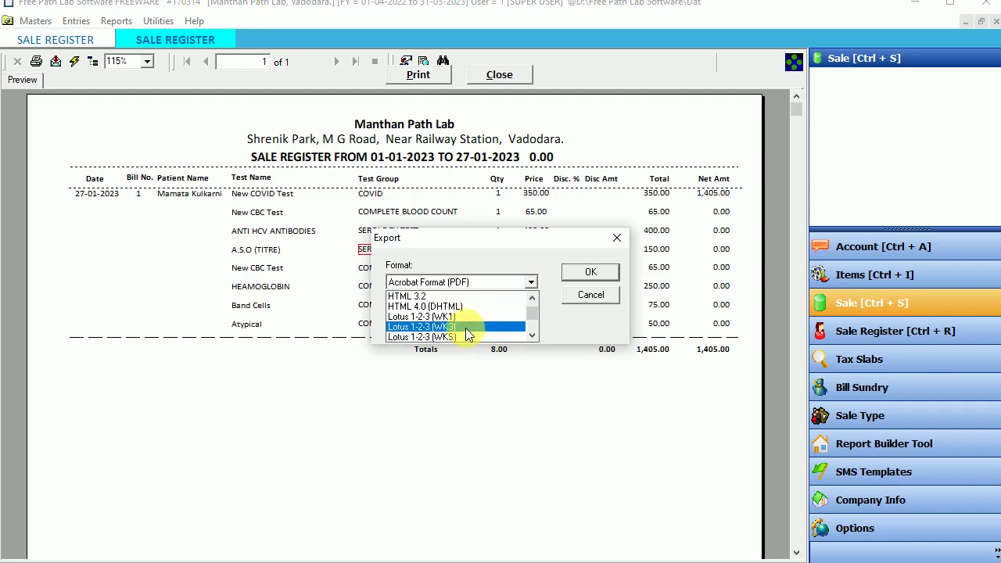
pyautogui.scroll(4, 466, 332)
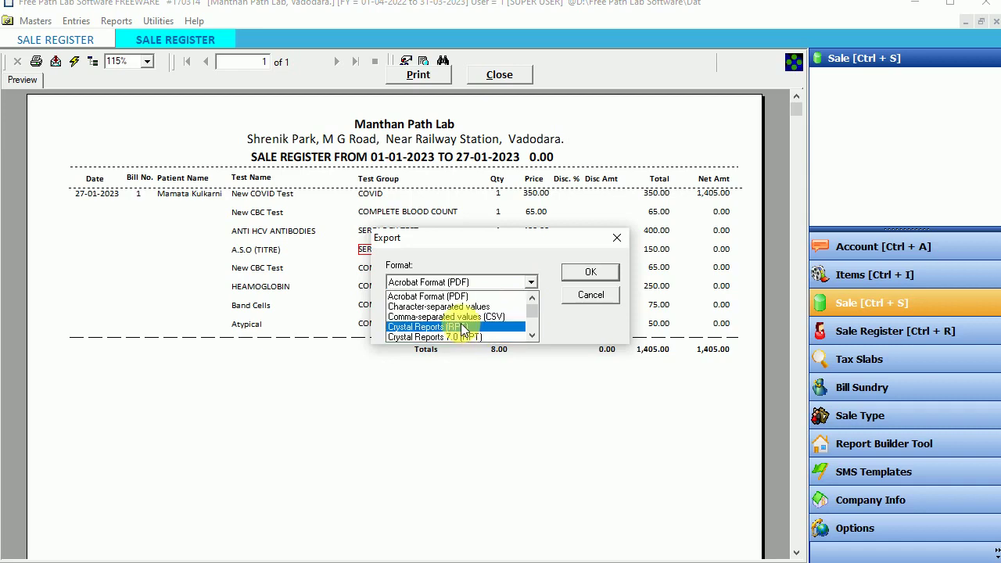
pyautogui.click(531, 336)
pyautogui.click(531, 335)
pyautogui.click(531, 335)
pyautogui.click(531, 336)
pyautogui.click(531, 335)
pyautogui.click(530, 335)
pyautogui.click(531, 335)
pyautogui.click(530, 335)
pyautogui.click(531, 336)
pyautogui.click(531, 336)
pyautogui.click(531, 335)
pyautogui.click(531, 335)
pyautogui.click(531, 336)
pyautogui.click(531, 335)
pyautogui.click(531, 336)
pyautogui.click(531, 336)
pyautogui.click(531, 336)
pyautogui.moveTo(531, 326); pyautogui.dragTo(531, 301)
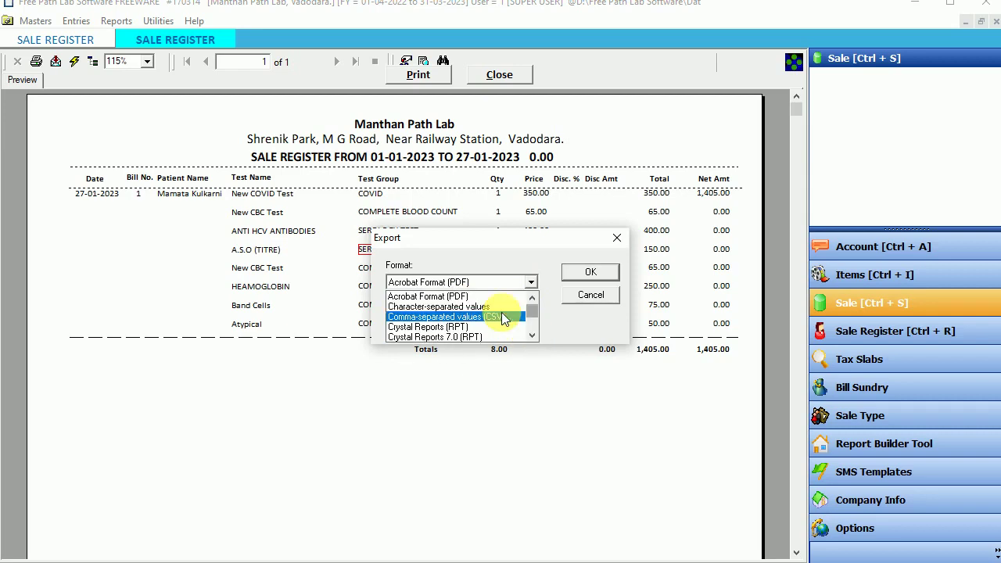
pyautogui.click(492, 323)
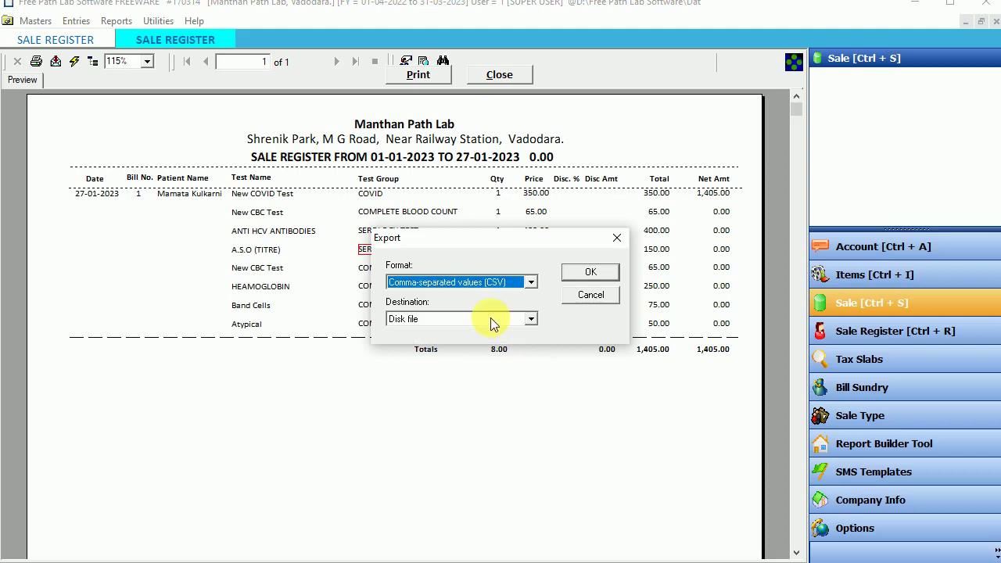
# Step: Set the export destination to Application and accept the default number and date formats
pyautogui.click(500, 319)
pyautogui.click(414, 331)
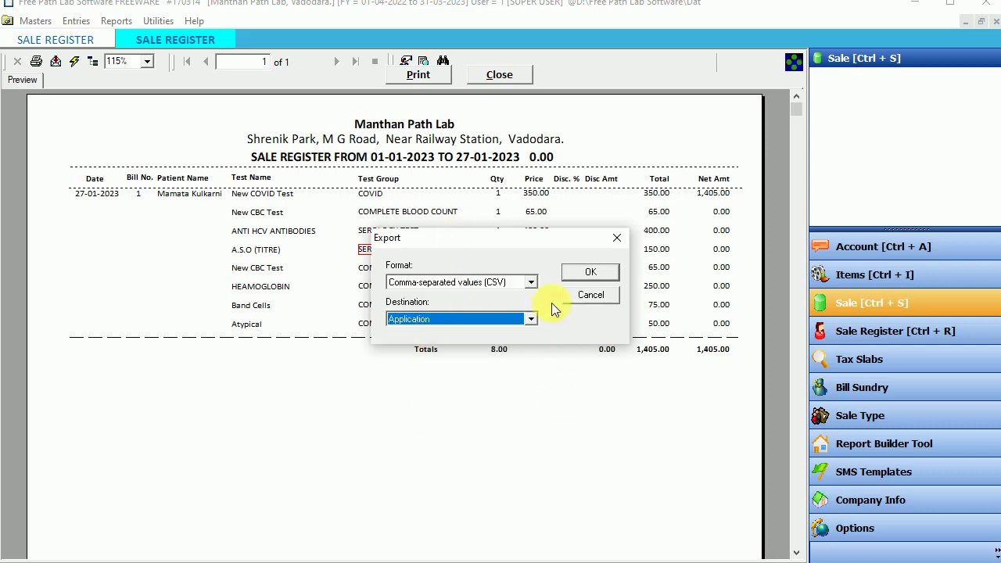
pyautogui.click(590, 271)
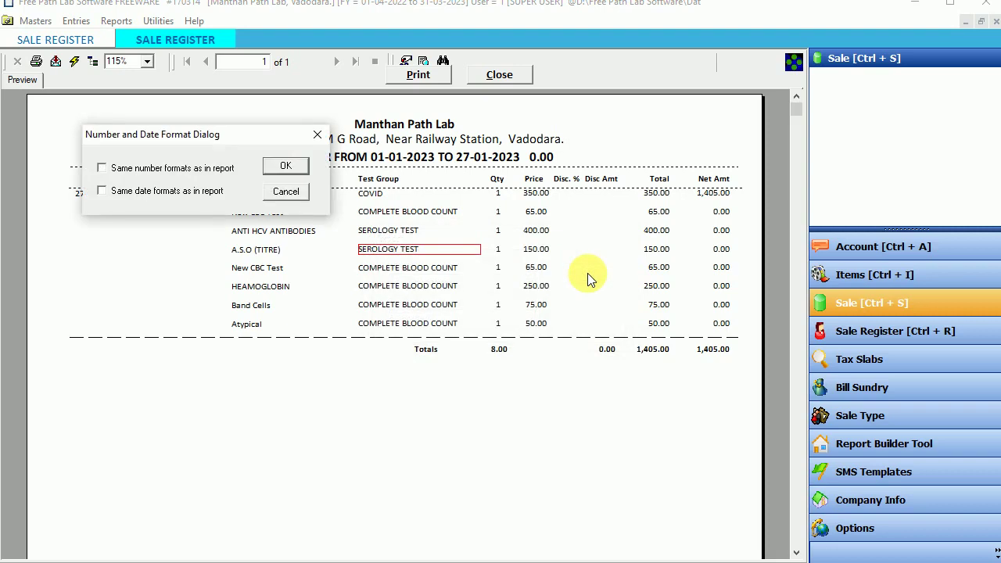
pyautogui.click(283, 174)
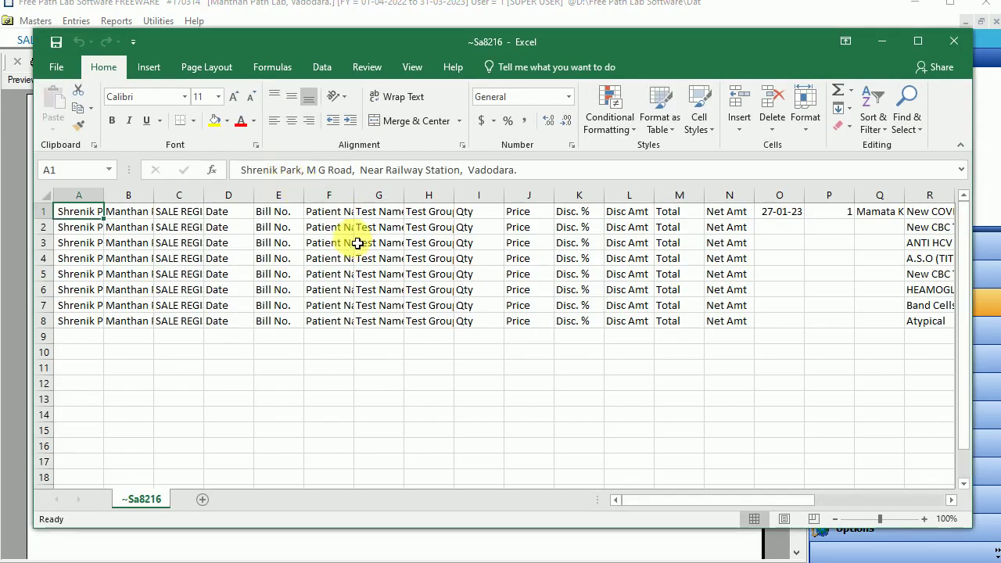
# Step: Widen columns C, F and B of the exported sheet, then close Excel without saving
pyautogui.click(247, 231)
pyautogui.click(199, 211)
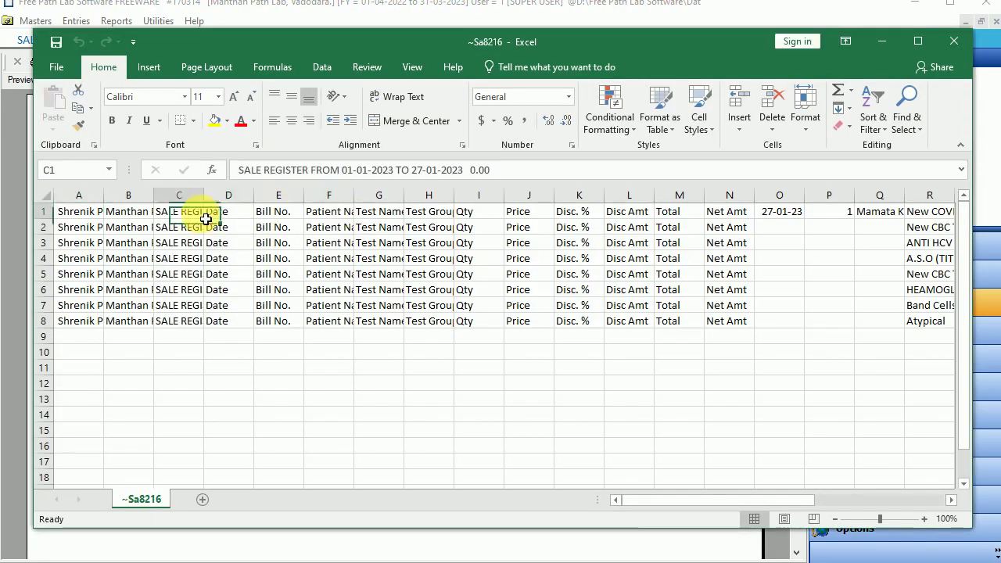
pyautogui.moveTo(203, 194); pyautogui.dragTo(268, 195)
pyautogui.moveTo(419, 195); pyautogui.dragTo(512, 196)
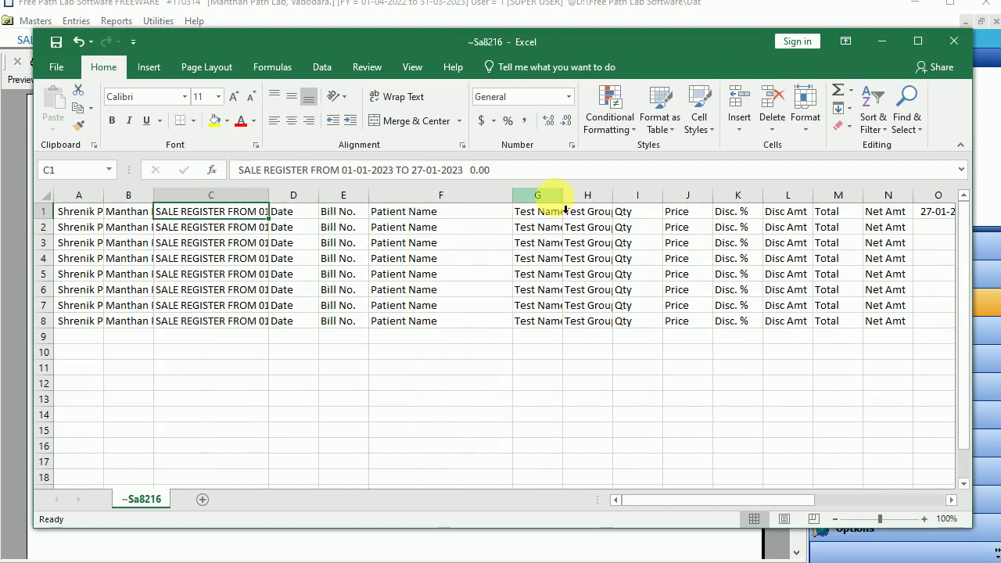
pyautogui.moveTo(154, 195); pyautogui.dragTo(245, 195)
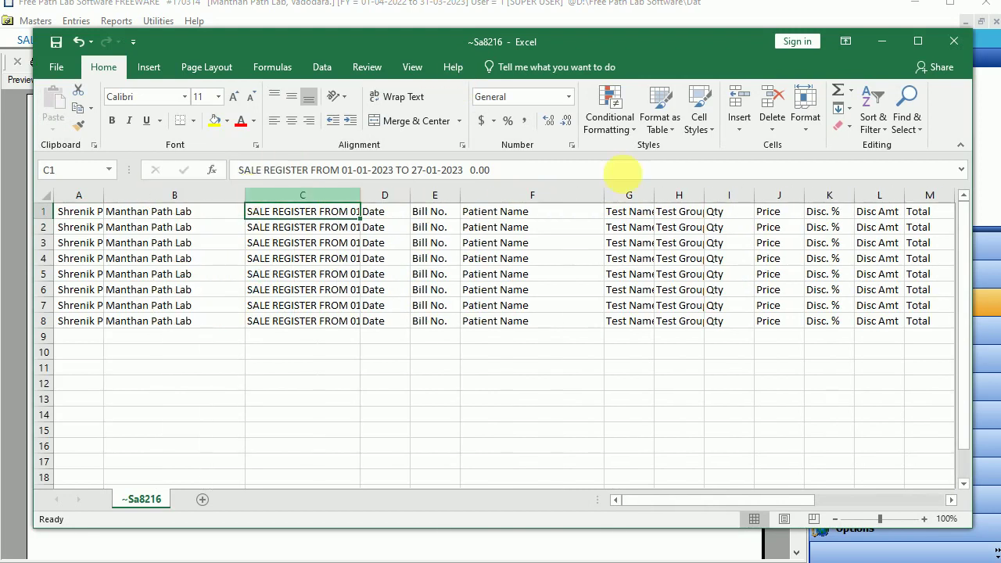
pyautogui.click(954, 41)
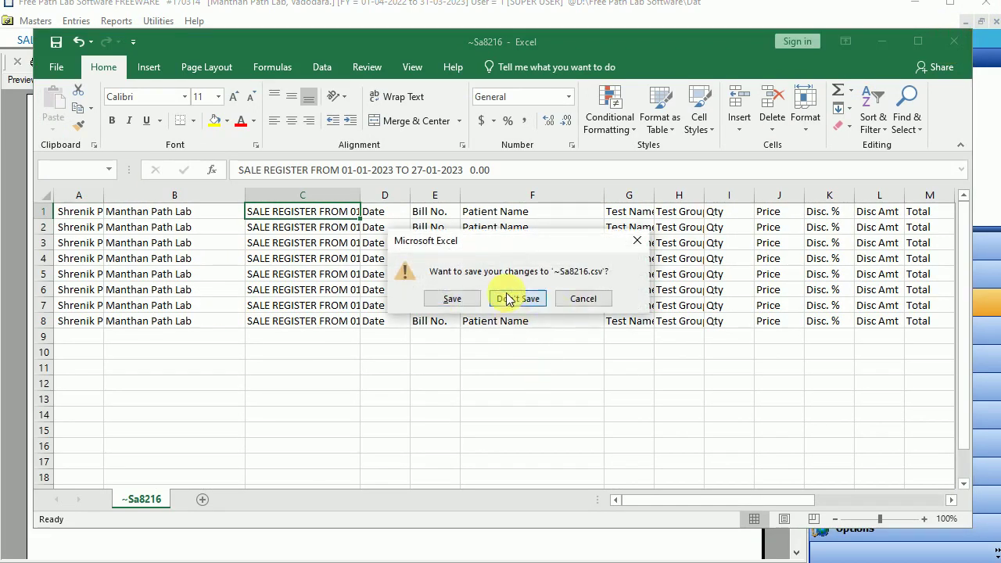
pyautogui.click(507, 297)
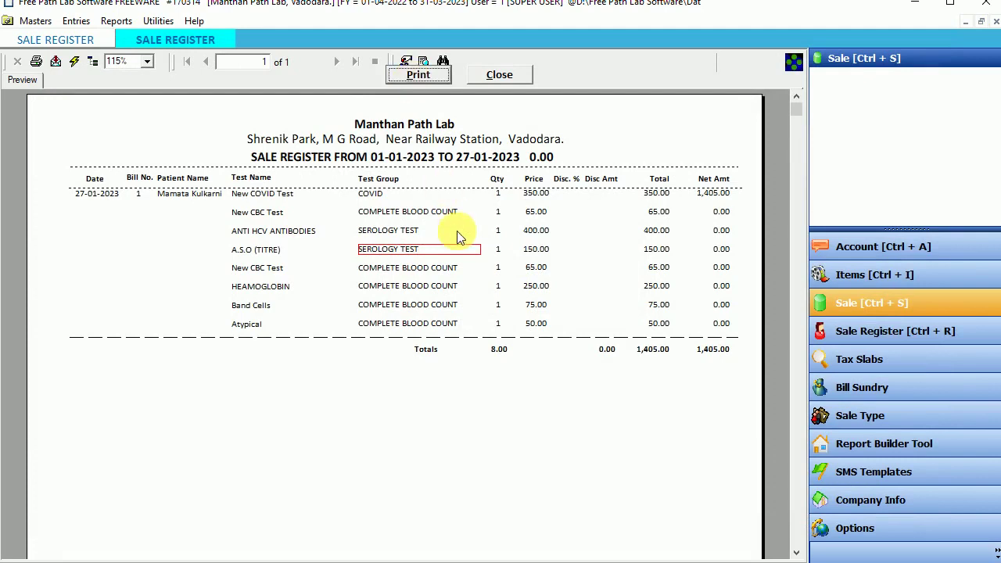
# Step: Close the report preview and tick CLOTTING TIME and CLOXACILLINCX in the item checklist
pyautogui.click(501, 78)
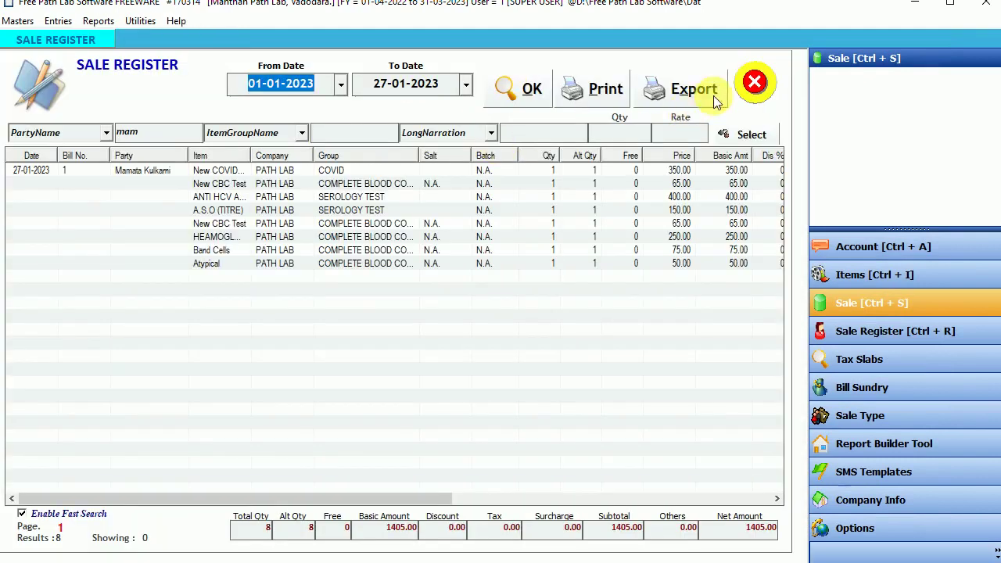
pyautogui.click(735, 135)
pyautogui.click(324, 244)
pyautogui.click(288, 255)
pyautogui.click(289, 269)
# Step: Tick TBELISA IgM and TESTOSTERONE (TESTO), apply the filter, and close the Sale Register window
pyautogui.moveTo(536, 221); pyautogui.dragTo(543, 295)
pyautogui.scroll(1, 291, 291)
pyautogui.click(289, 255)
pyautogui.click(288, 270)
pyautogui.click(287, 288)
pyautogui.click(499, 364)
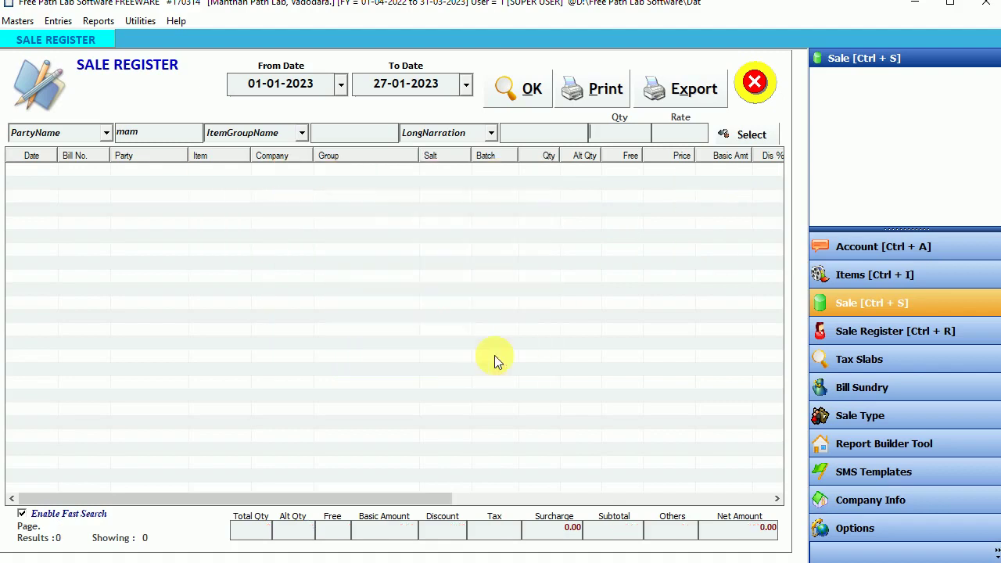
pyautogui.click(755, 78)
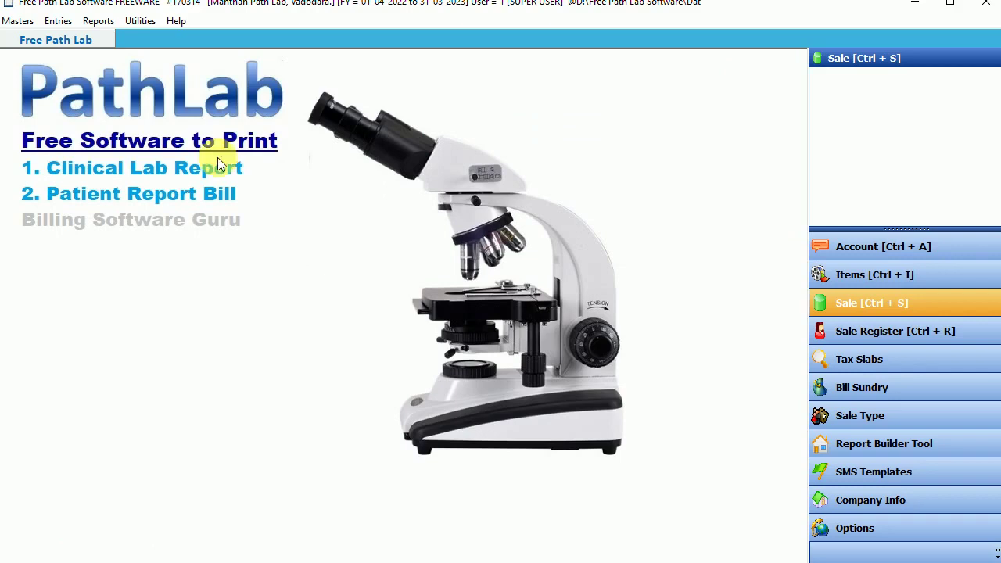
# Step: Dismiss the open menu without choosing anything and restore the main window to show its full title
pyautogui.click(101, 22)
pyautogui.moveTo(138, 31)
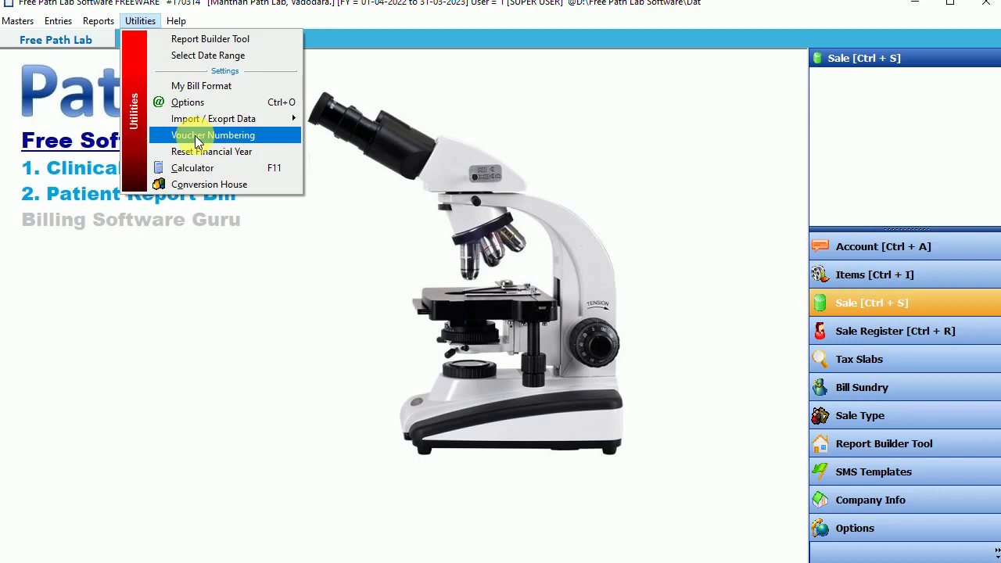
pyautogui.click(429, 205)
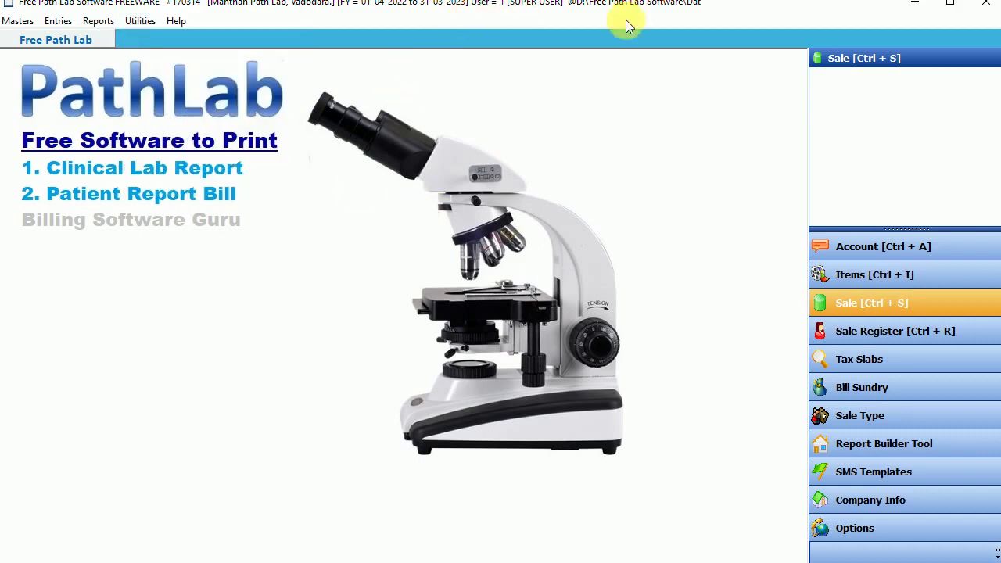
pyautogui.doubleClick(691, 3)
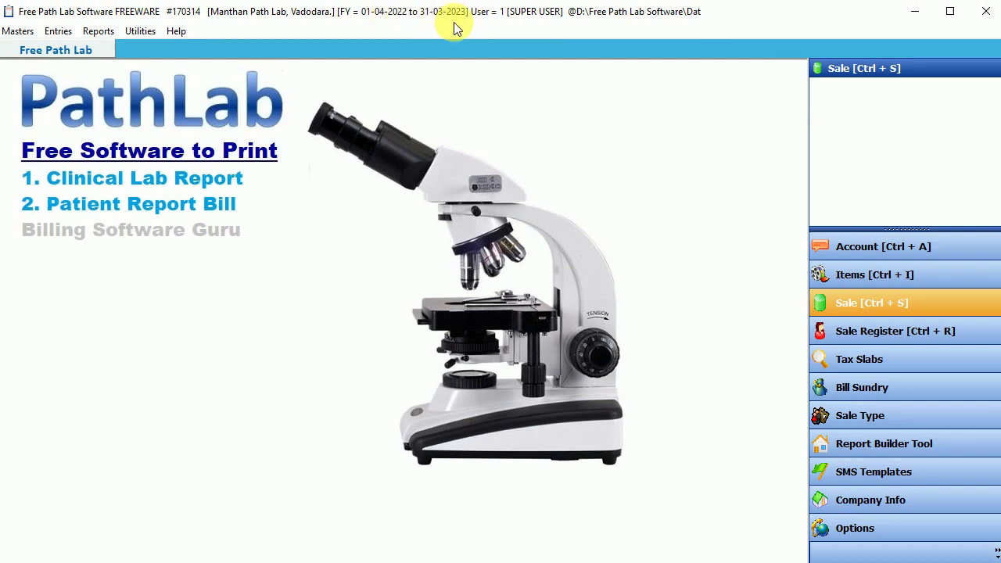
# Step: Reset the financial year end date to 31-03-2024 and confirm the change
pyautogui.click(142, 33)
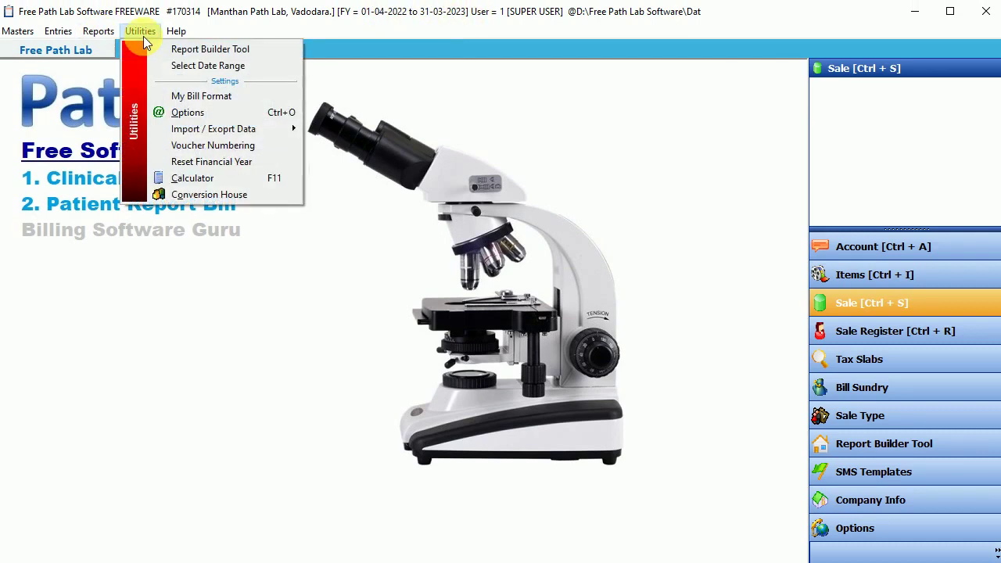
pyautogui.click(210, 162)
pyautogui.click(177, 167)
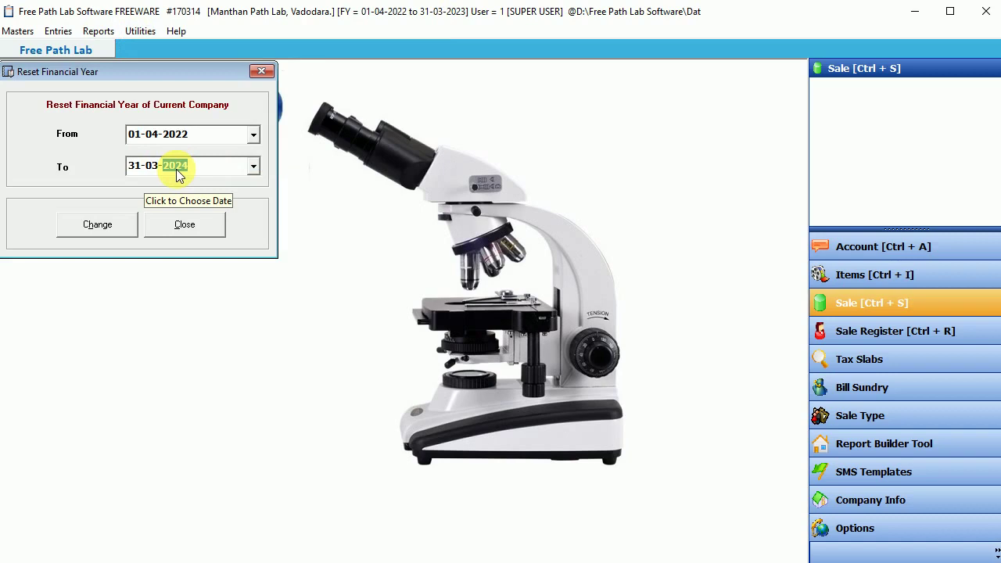
pyautogui.click(105, 224)
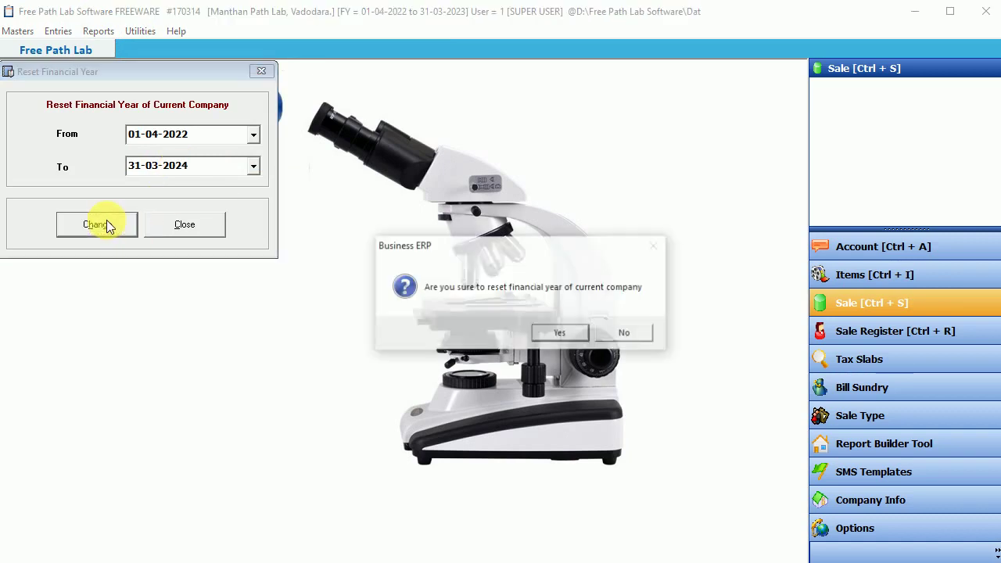
pyautogui.click(557, 337)
pyautogui.click(590, 335)
pyautogui.click(185, 226)
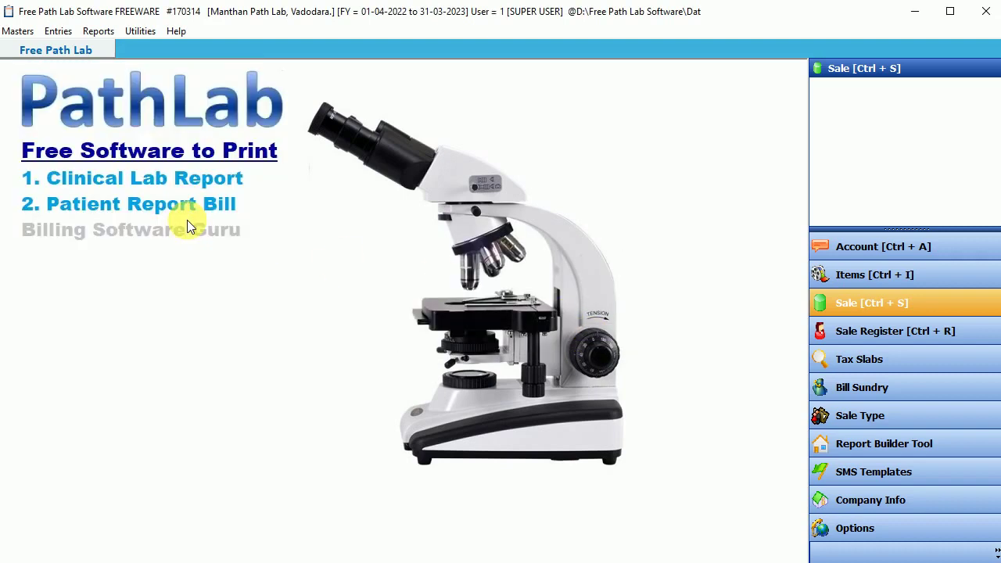
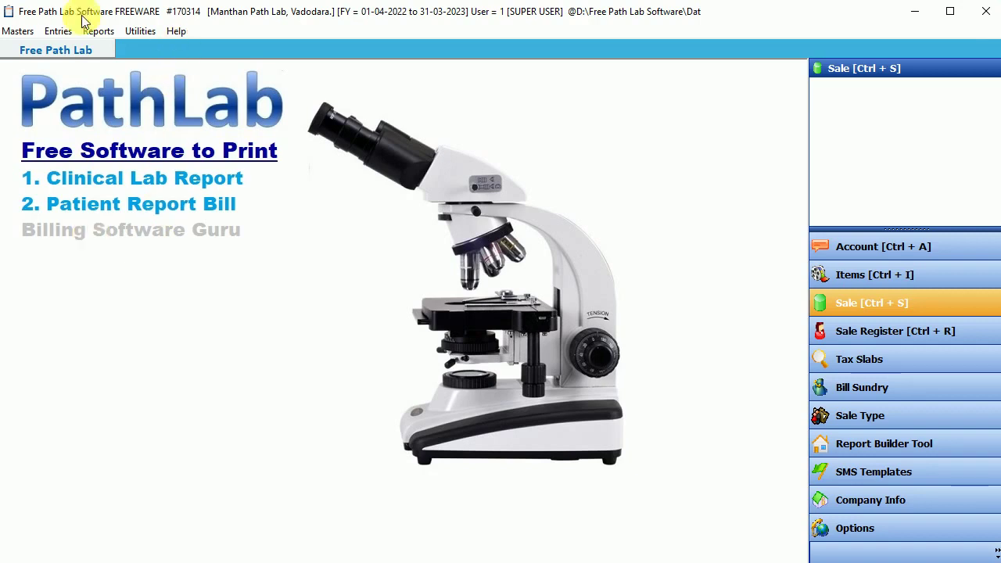
# Step: Close the path lab program and open the desktop shortcut's file location in File Explorer
pyautogui.click(983, 11)
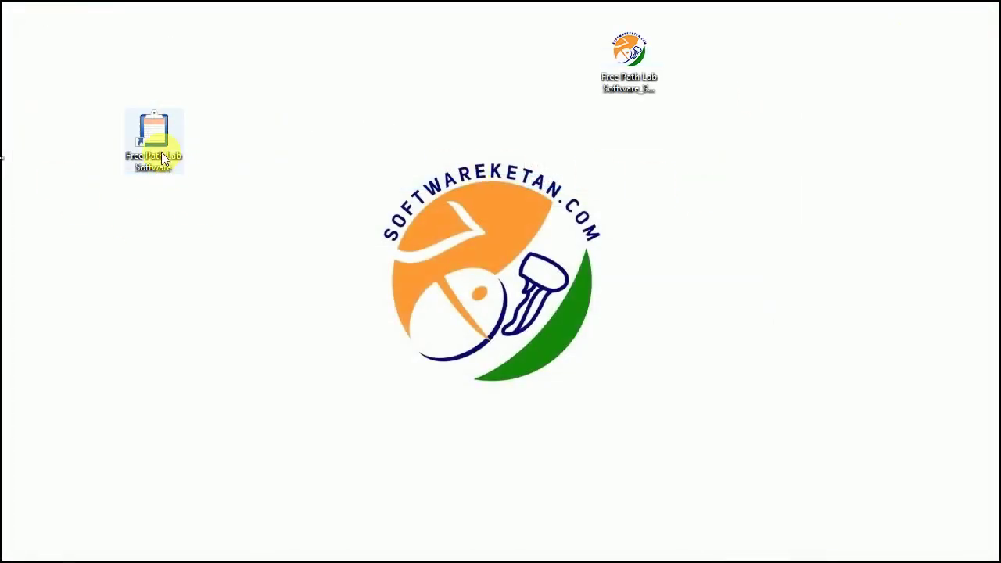
pyautogui.rightClick(163, 158)
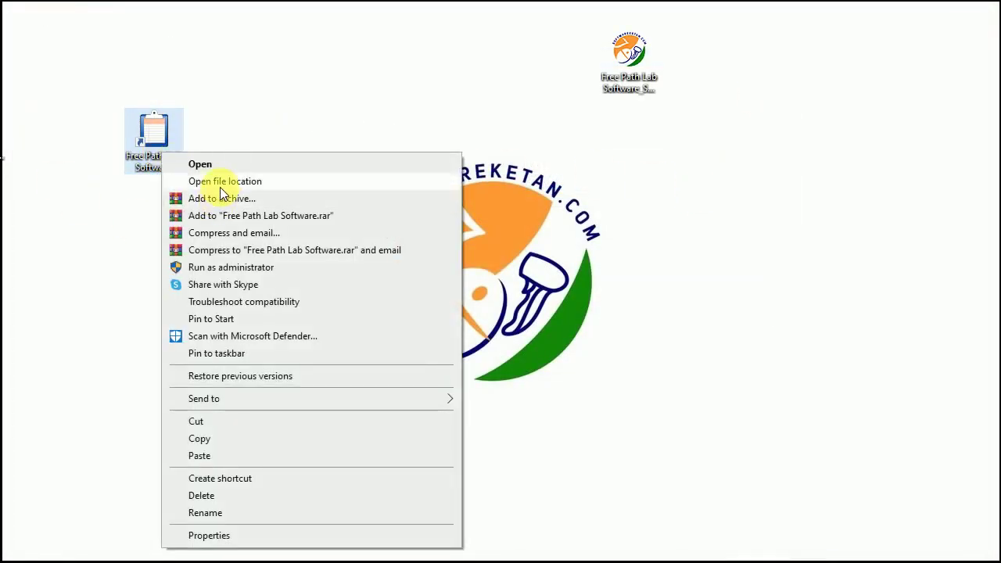
pyautogui.click(220, 184)
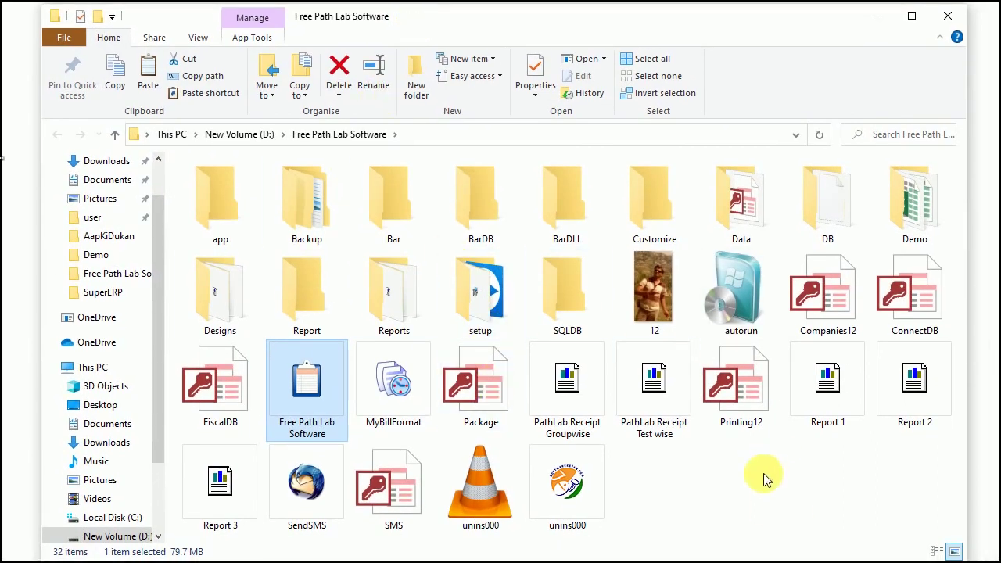
# Step: On the D: drive, view the Free Path Lab Software folder's properties to confirm its 194 MB size
pyautogui.click(241, 134)
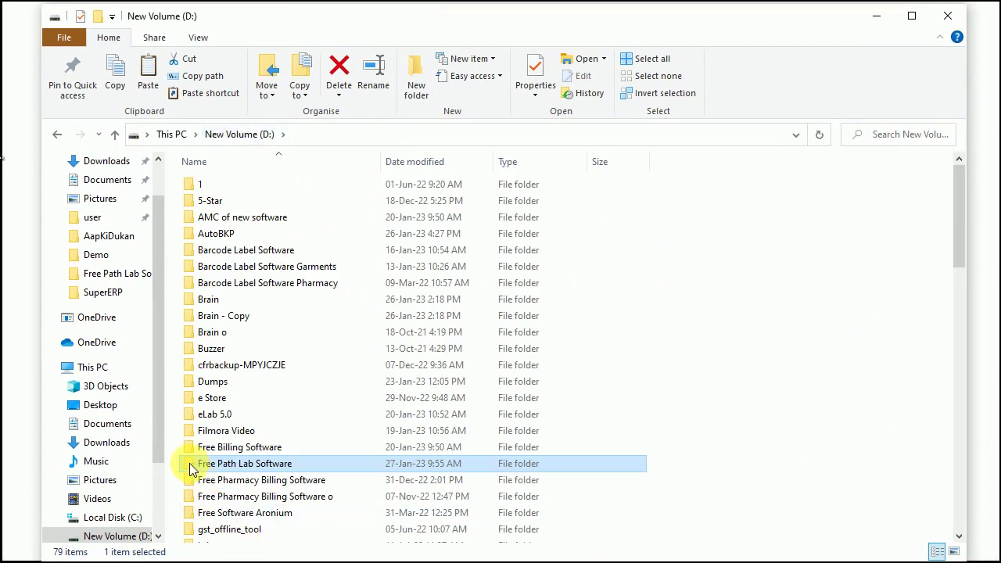
pyautogui.rightClick(191, 468)
pyautogui.click(232, 449)
pyautogui.moveTo(348, 308); pyautogui.dragTo(483, 75)
pyautogui.moveTo(433, 205); pyautogui.dragTo(404, 206)
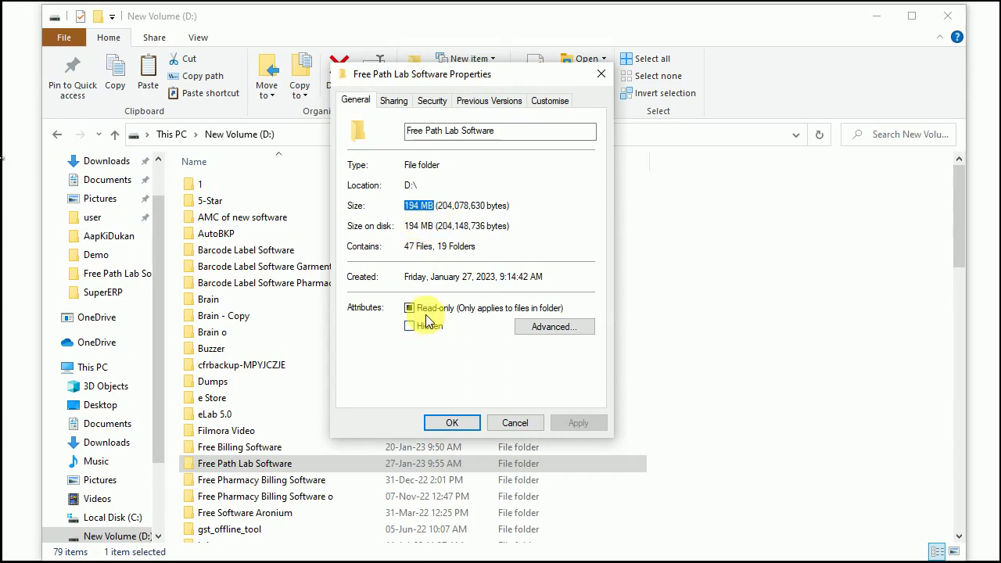
pyautogui.click(515, 422)
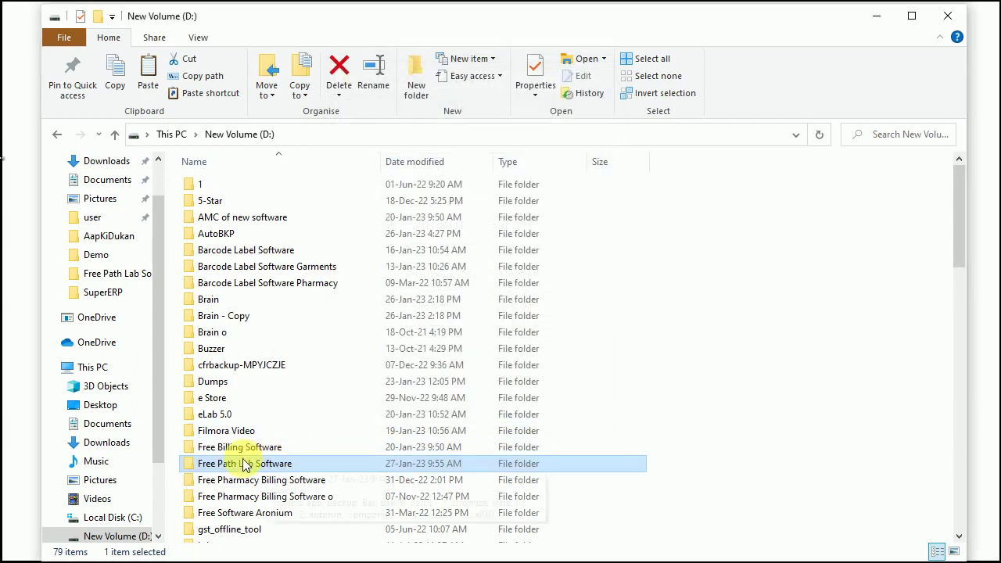
pyautogui.doubleClick(187, 467)
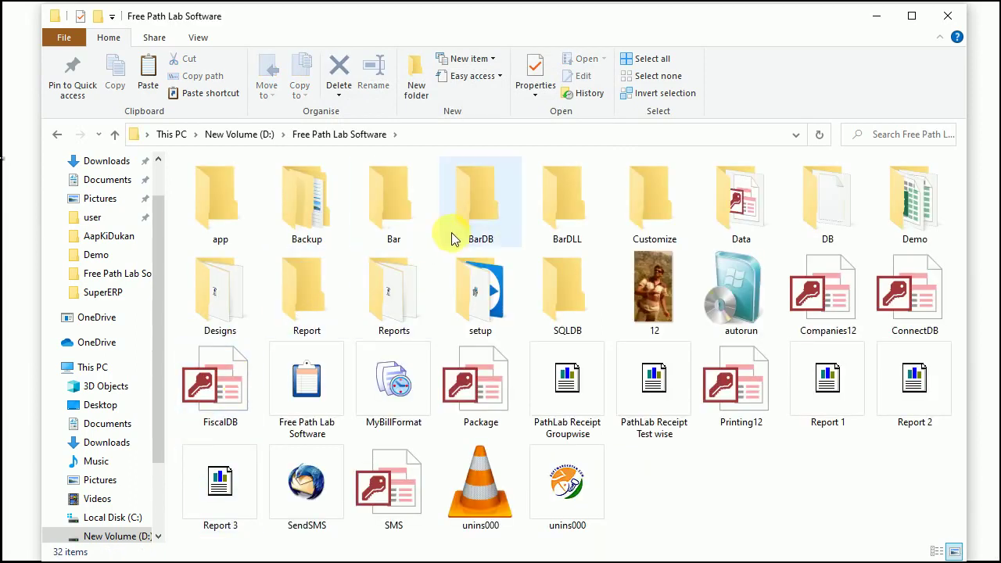
pyautogui.doubleClick(726, 220)
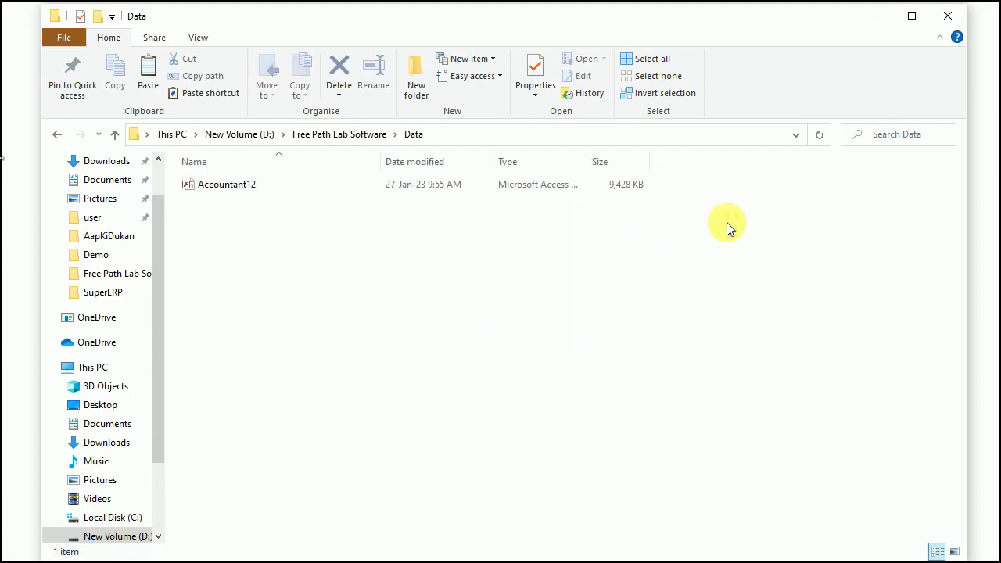
pyautogui.click(239, 195)
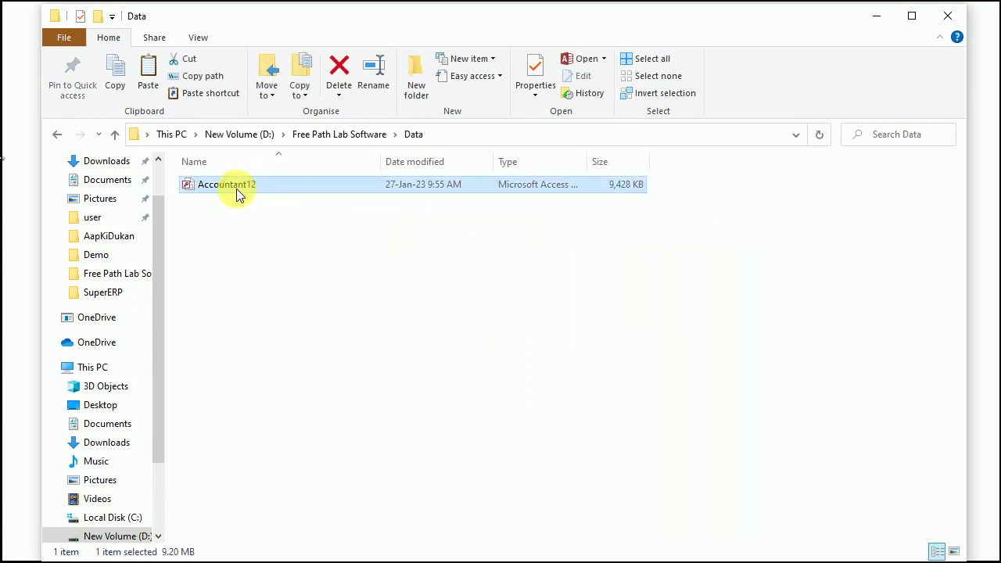
pyautogui.click(312, 136)
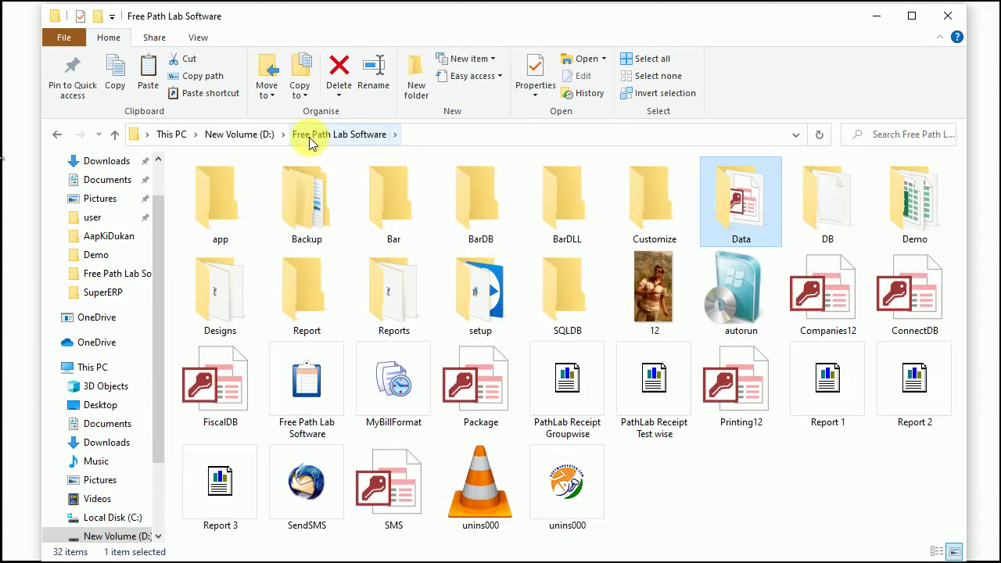
pyautogui.doubleClick(739, 205)
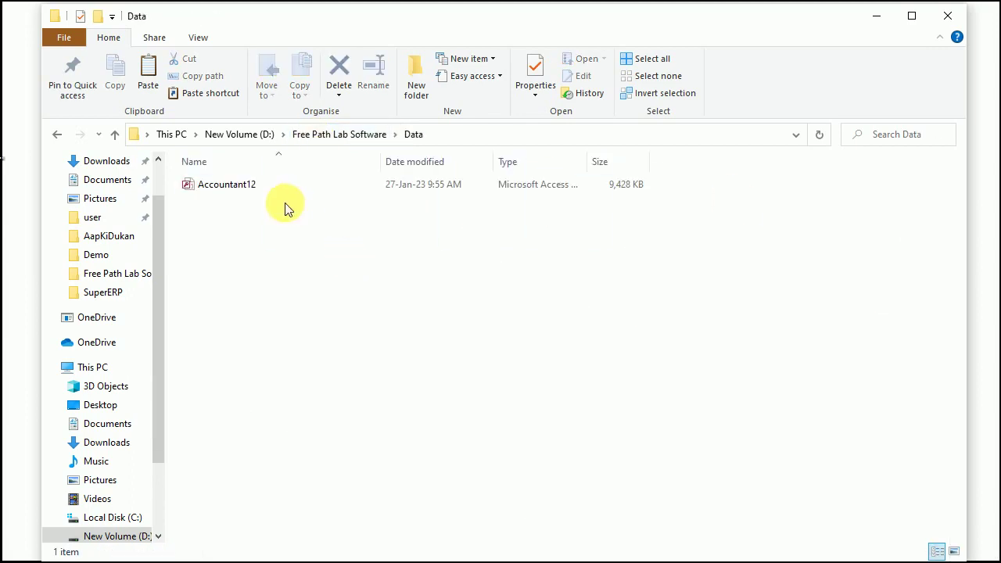
pyautogui.click(241, 188)
pyautogui.click(336, 136)
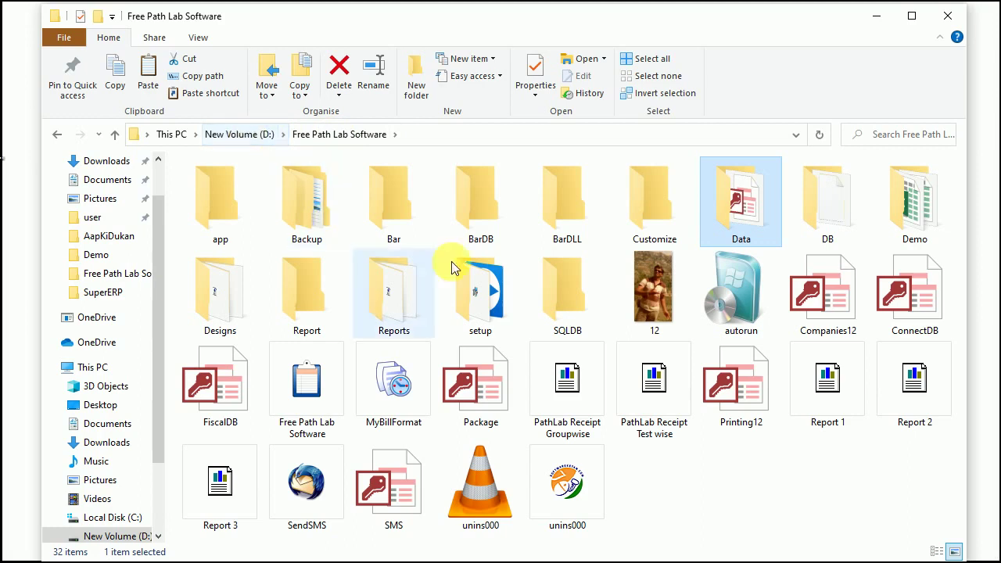
pyautogui.click(569, 377)
pyautogui.click(656, 393)
pyautogui.click(827, 379)
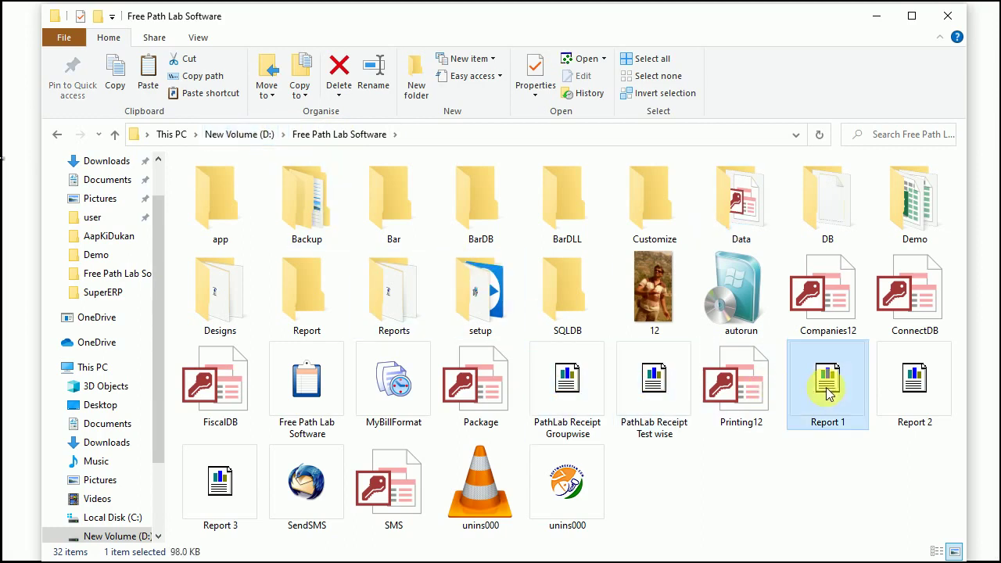
pyautogui.click(915, 380)
pyautogui.click(238, 493)
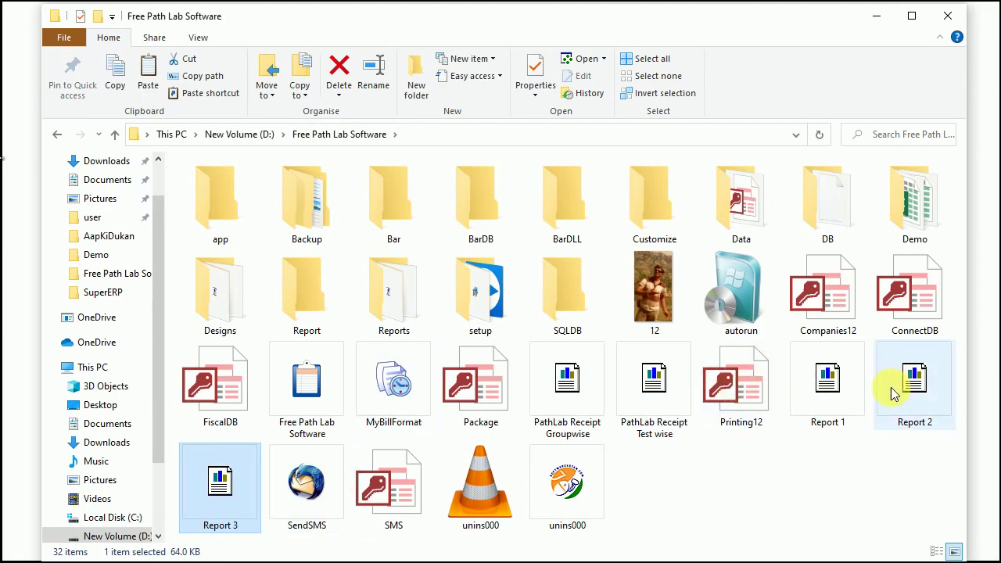
pyautogui.moveTo(895, 395)
pyautogui.moveTo(895, 394); pyautogui.dragTo(741, 202)
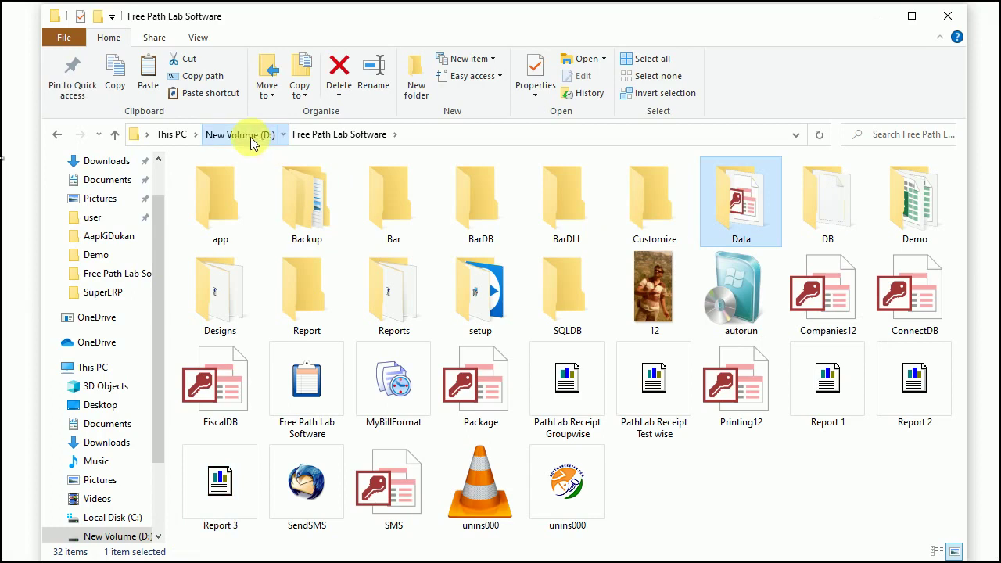
pyautogui.click(256, 136)
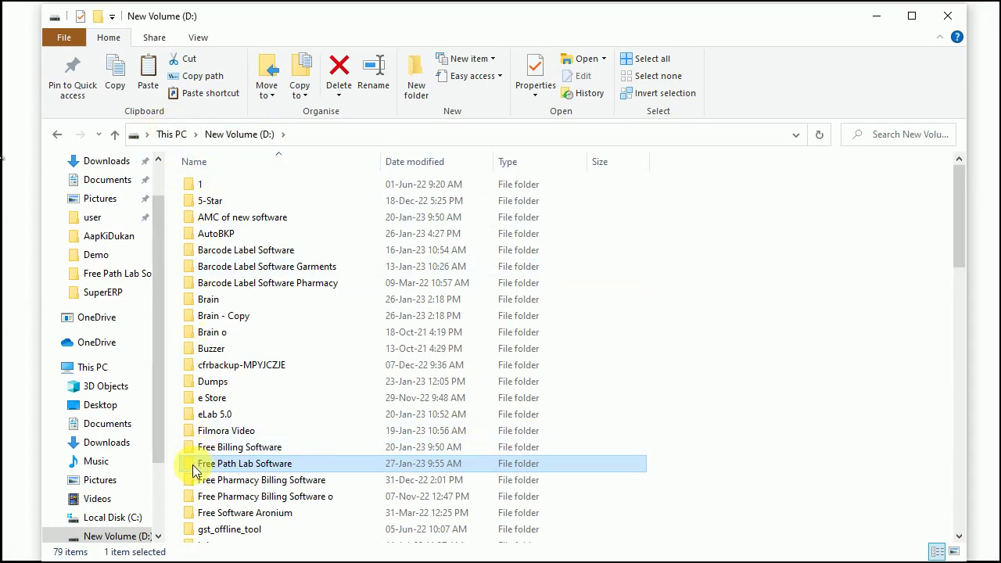
pyautogui.moveTo(599, 30); pyautogui.dragTo(626, 31)
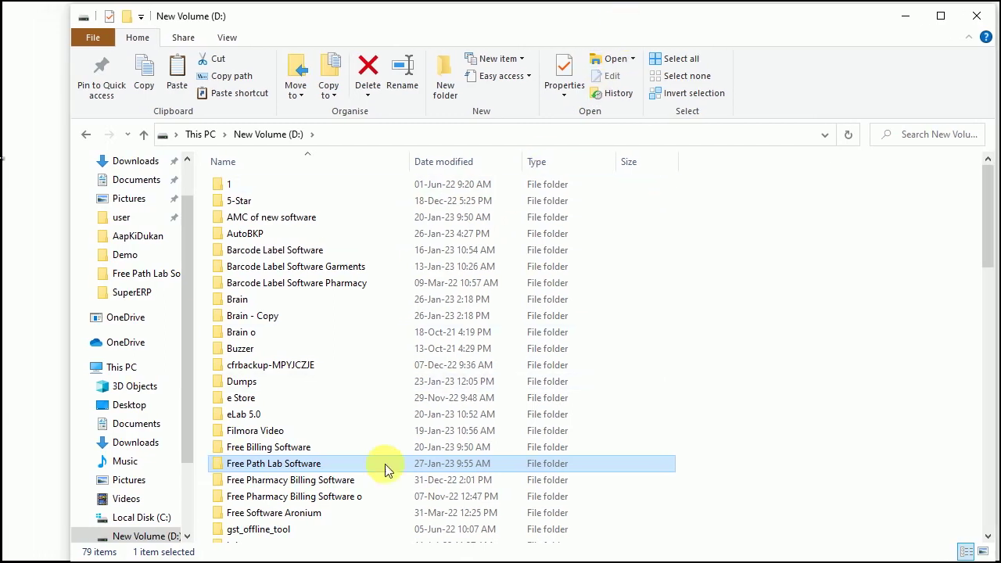
# Step: Run the Ketan_Support setup from the install folder's setup subfolder, ignoring the unrar.dll registration error
pyautogui.doubleClick(223, 465)
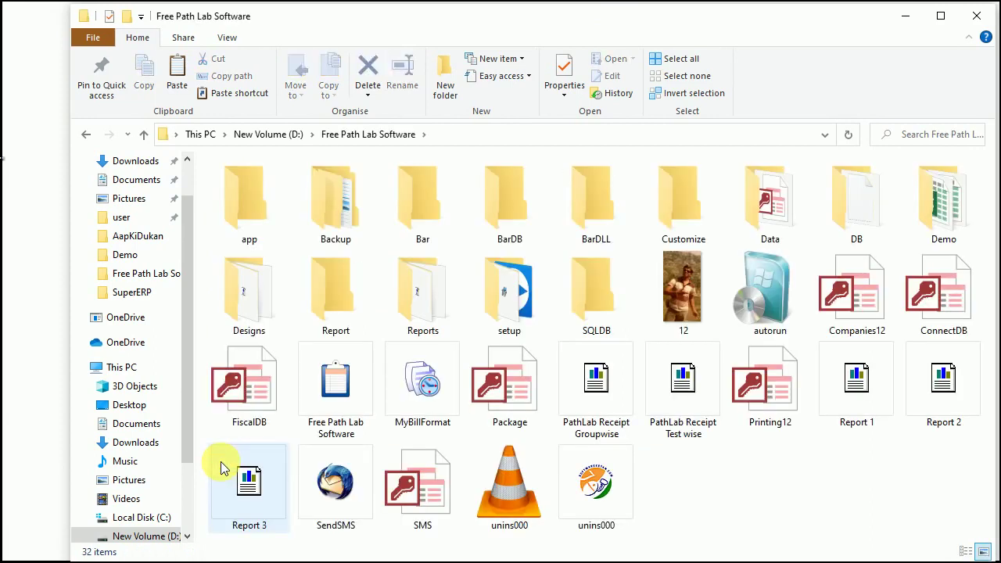
pyautogui.doubleClick(506, 296)
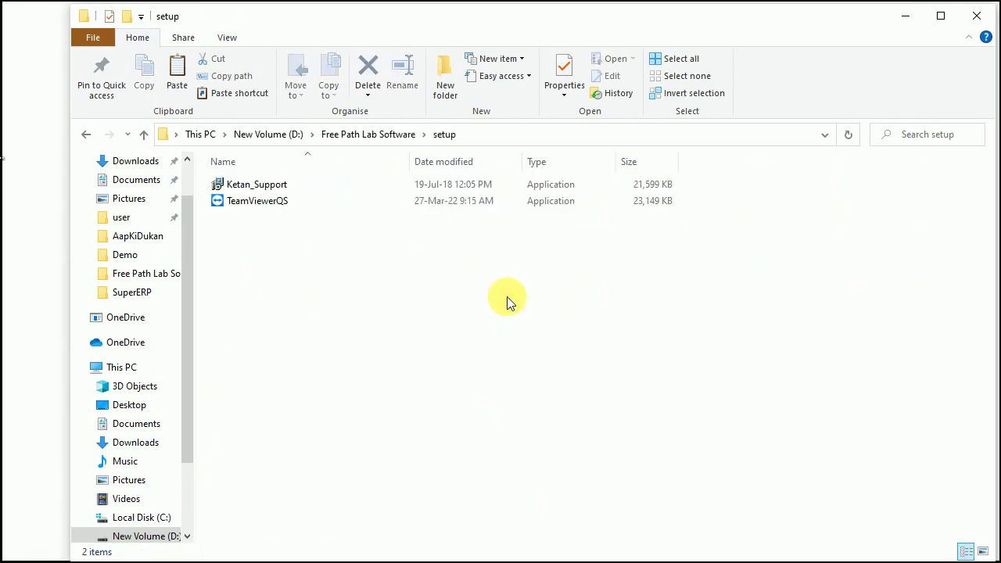
pyautogui.doubleClick(234, 186)
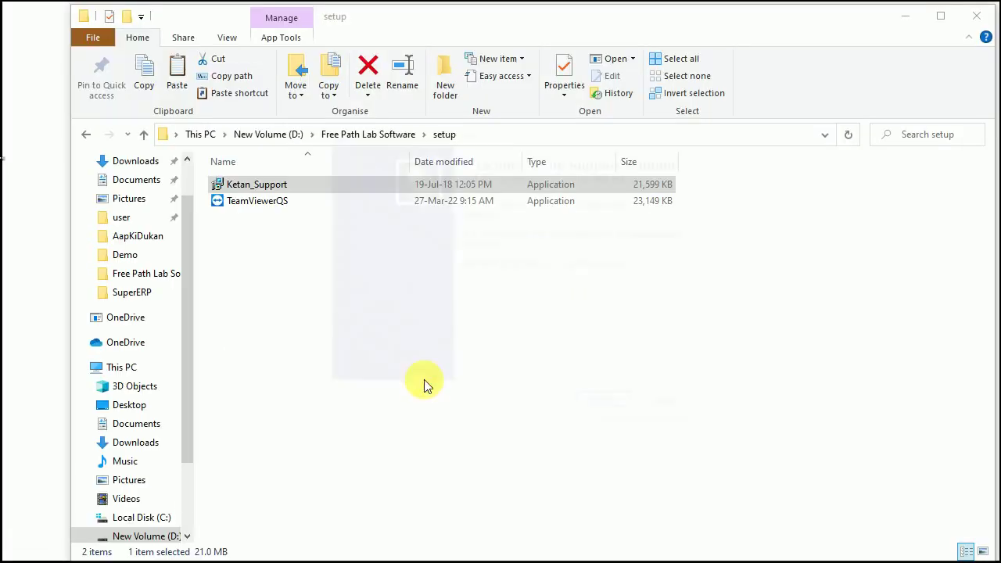
pyautogui.click(603, 406)
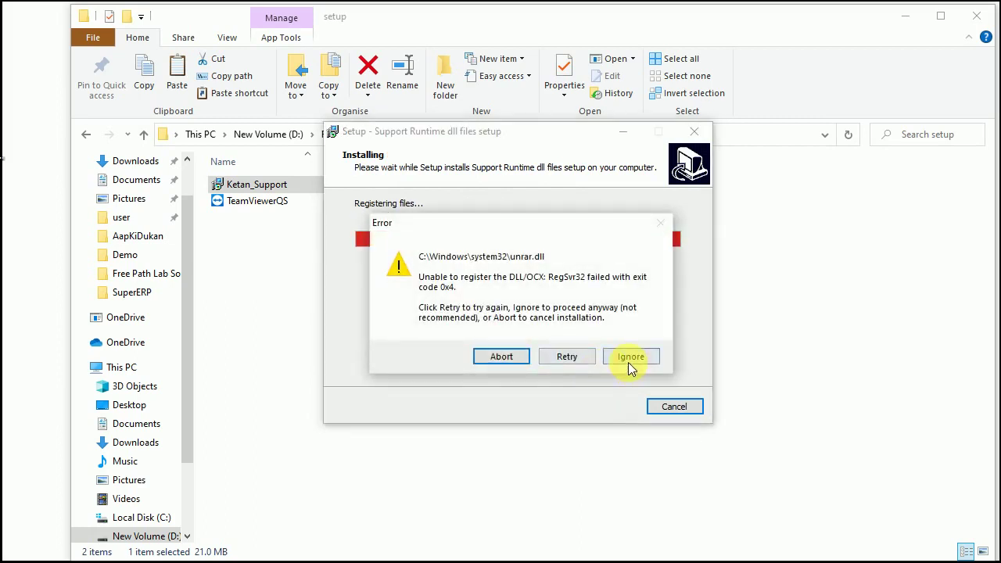
pyautogui.click(629, 364)
pyautogui.click(614, 405)
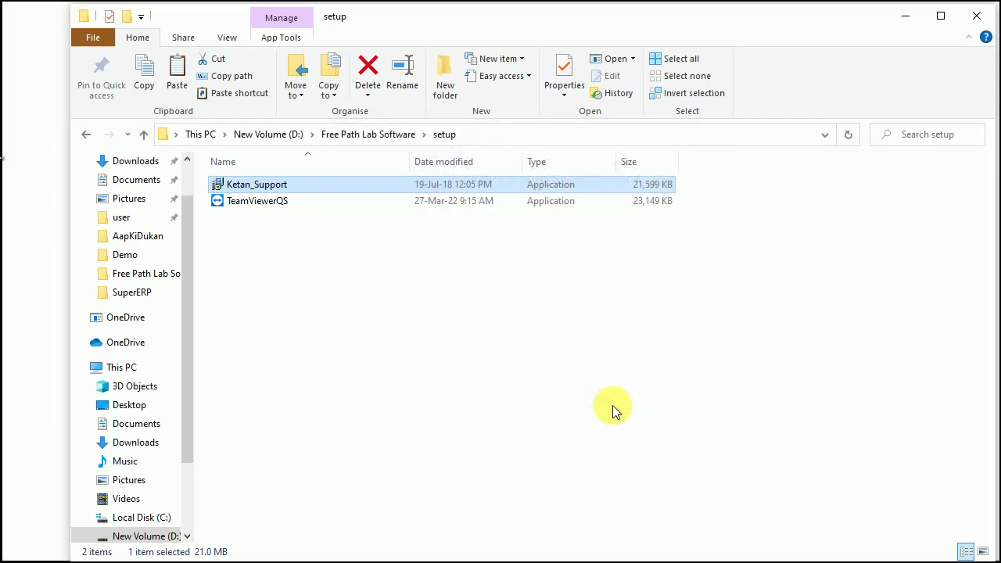
# Step: Send the Free Path Lab Software program to the desktop as a shortcut and minimize File Explorer
pyautogui.click(347, 135)
pyautogui.click(368, 395)
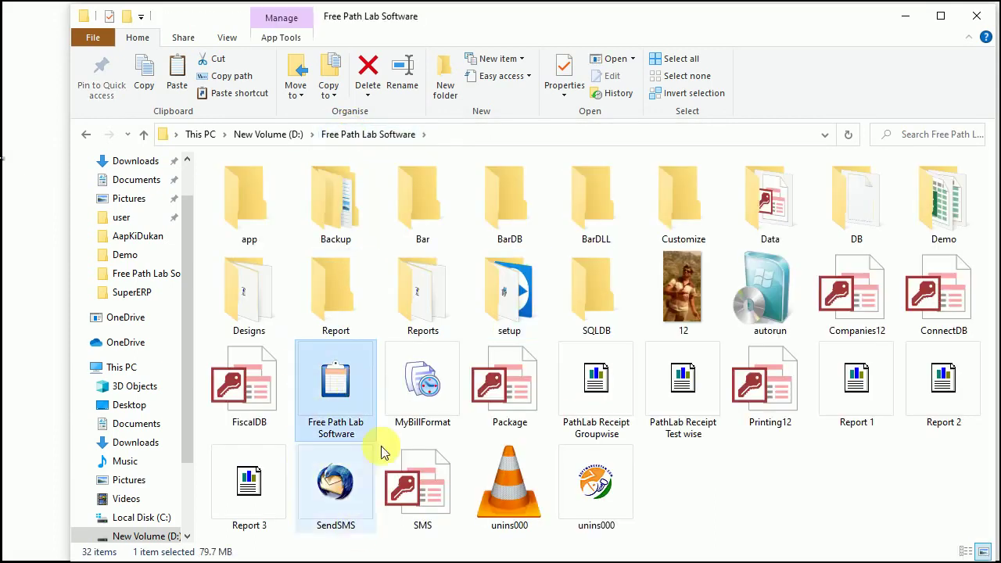
pyautogui.rightClick(341, 392)
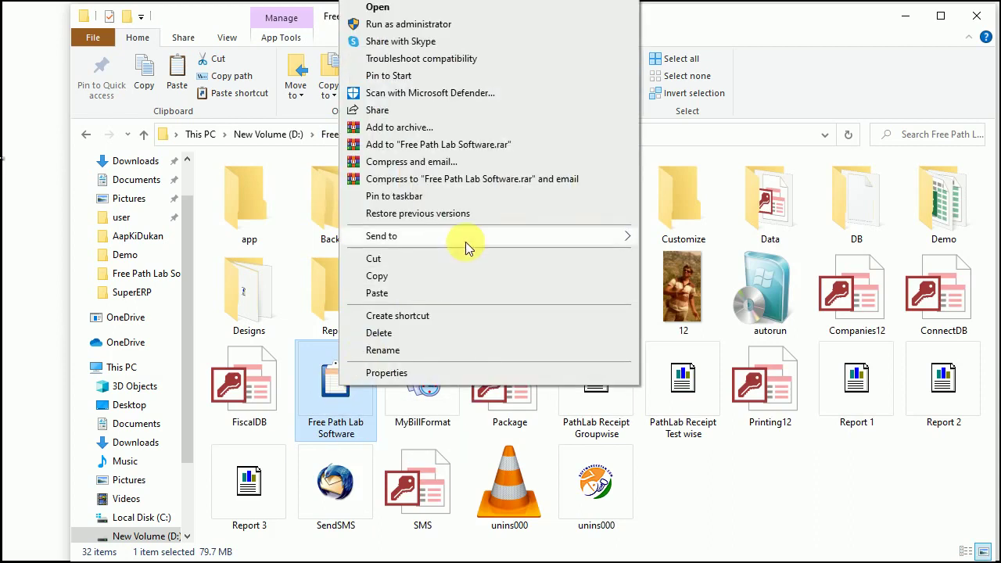
pyautogui.moveTo(465, 236)
pyautogui.click(664, 273)
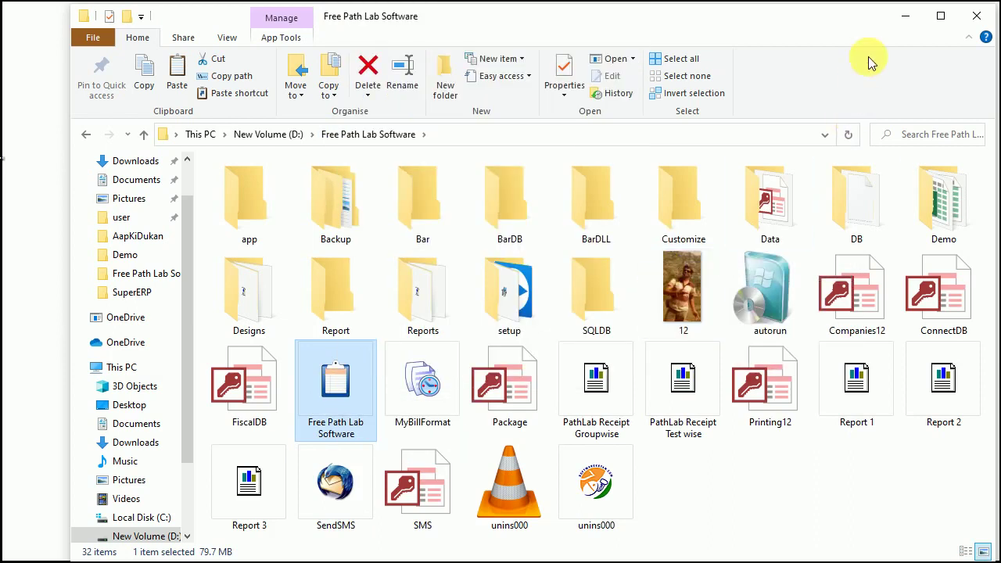
pyautogui.click(904, 14)
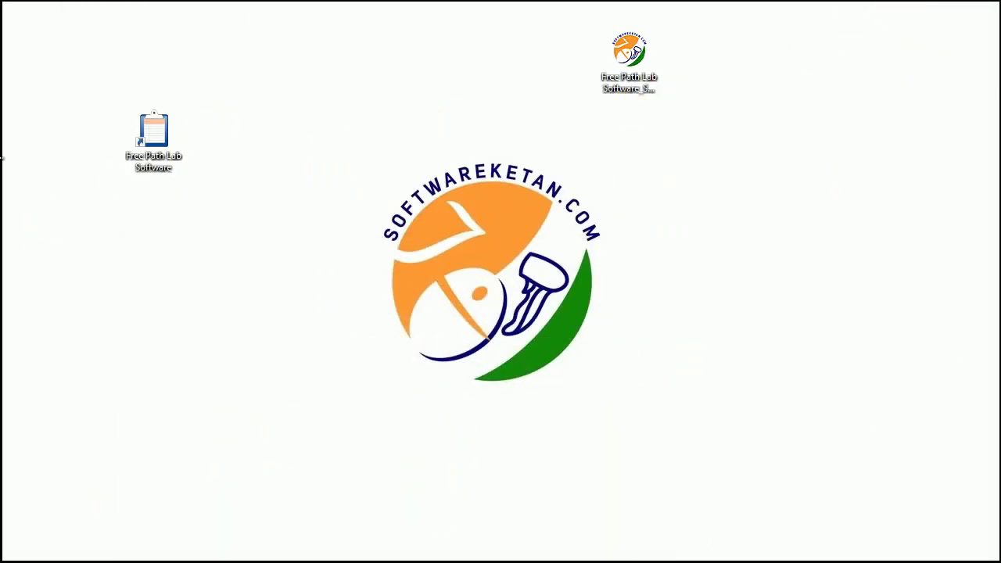
# Step: Launch Free Path Lab Software from the new desktop shortcut to the Manthan Path Lab company list, then exit
pyautogui.moveTo(141, 235); pyautogui.dragTo(235, 221)
pyautogui.click(215, 214)
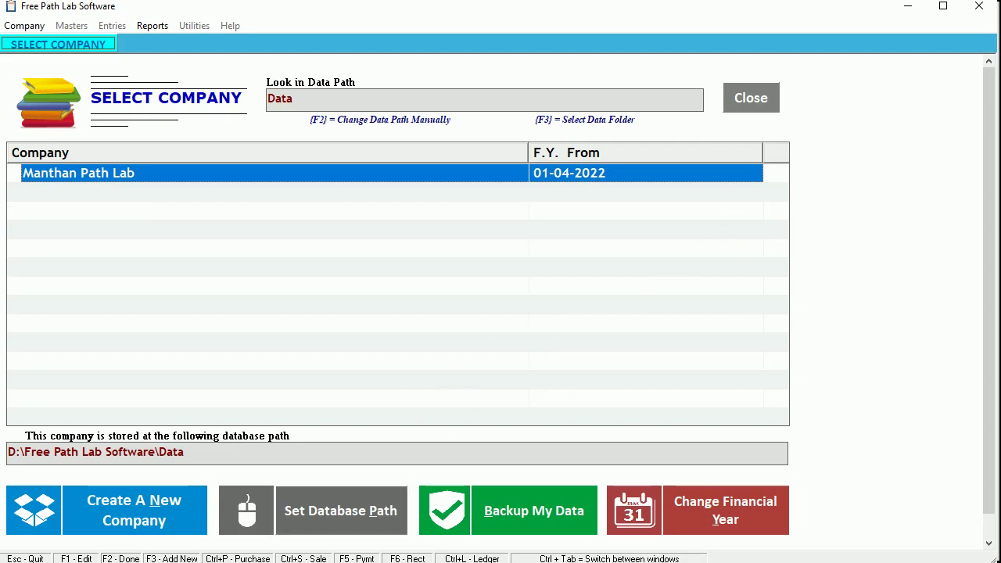
pyautogui.press('Return')
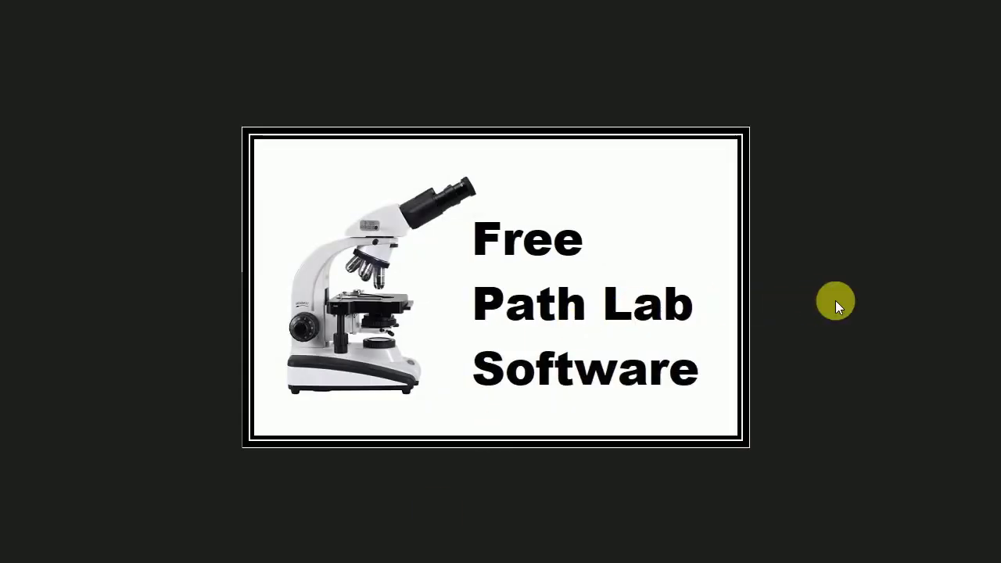